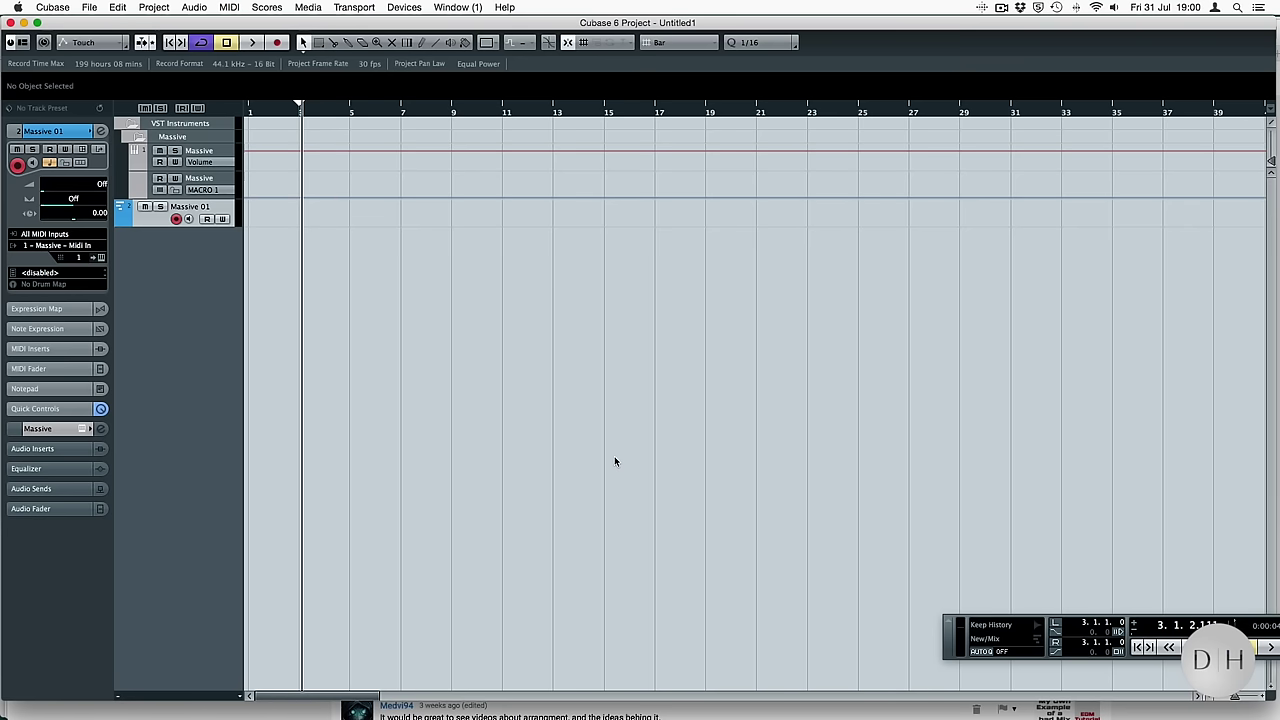
Record a chord progression on the Massive 01 track from bar 3 and open the recorded part in the Key Editor
{"action": "key", "text": "KP_Multiply"}
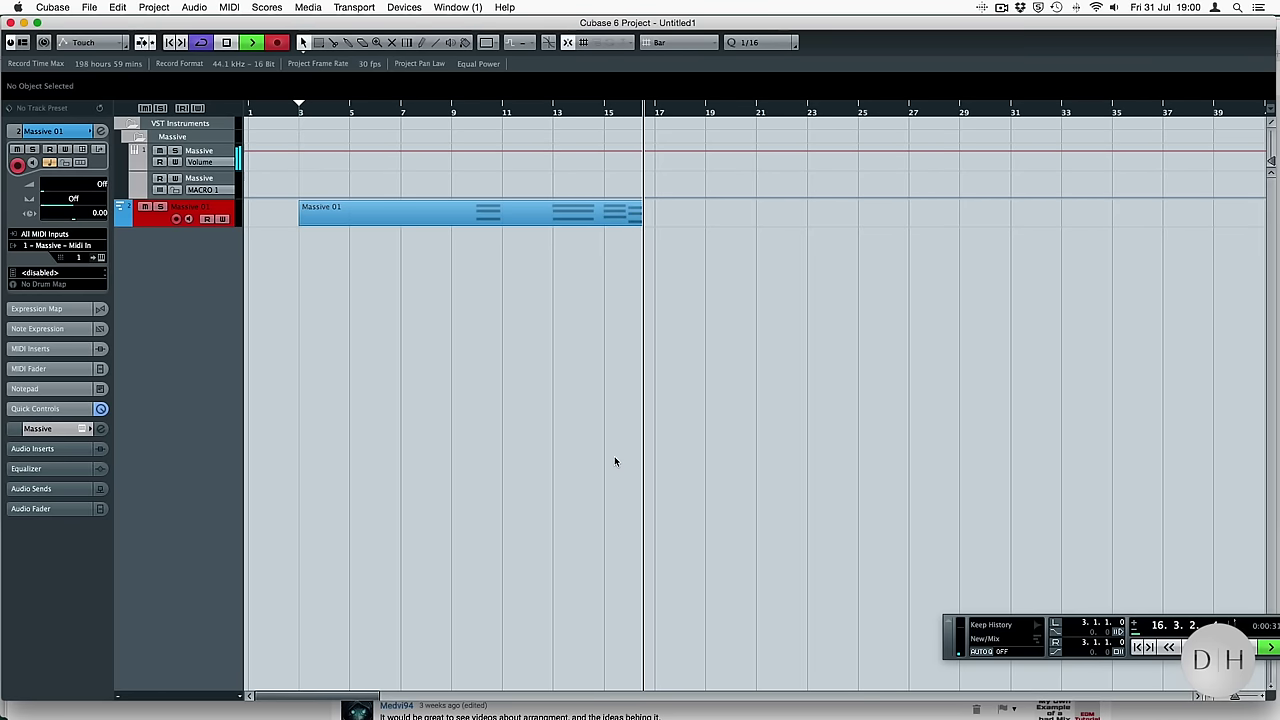
{"action": "key", "text": "space"}
{"action": "double_click", "coordinate": [577, 211]}
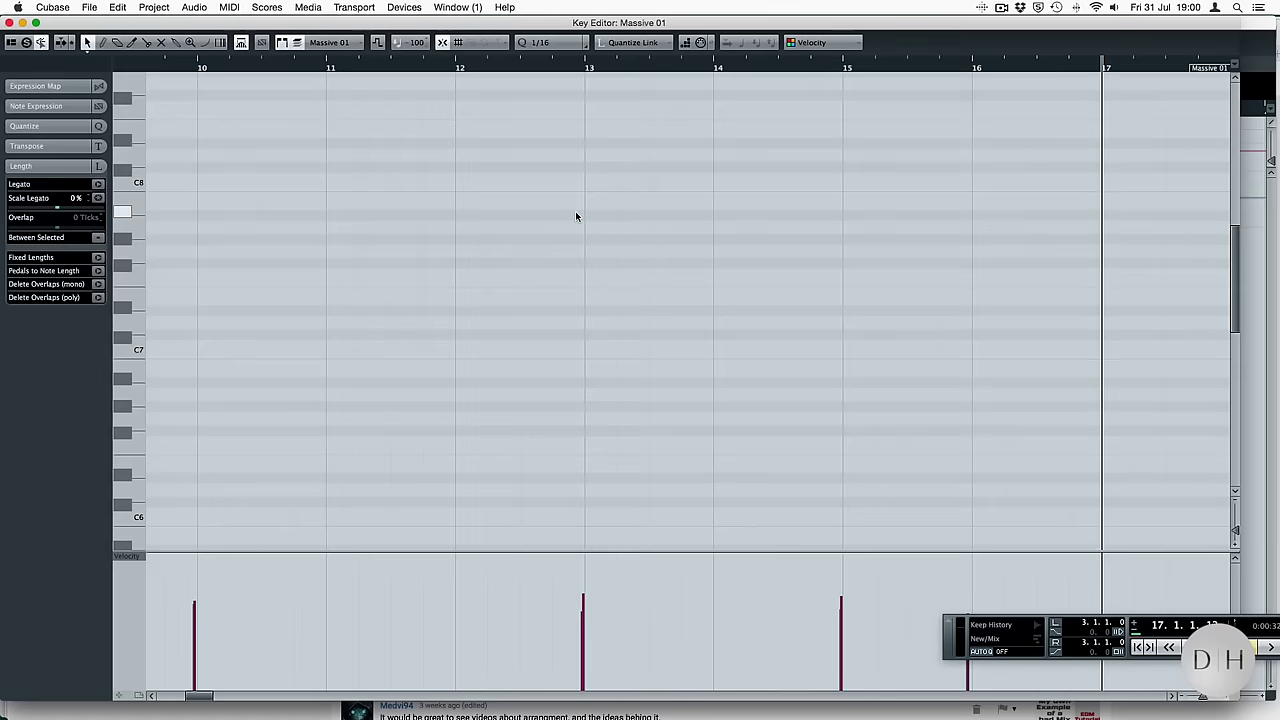
Align the last three chords to bars 13, 15 and 16, and set their note lengths so they connect without gaps up to bar 17
{"action": "left_click_drag", "start_coordinate": [598, 197], "coordinate": [1040, 468]}
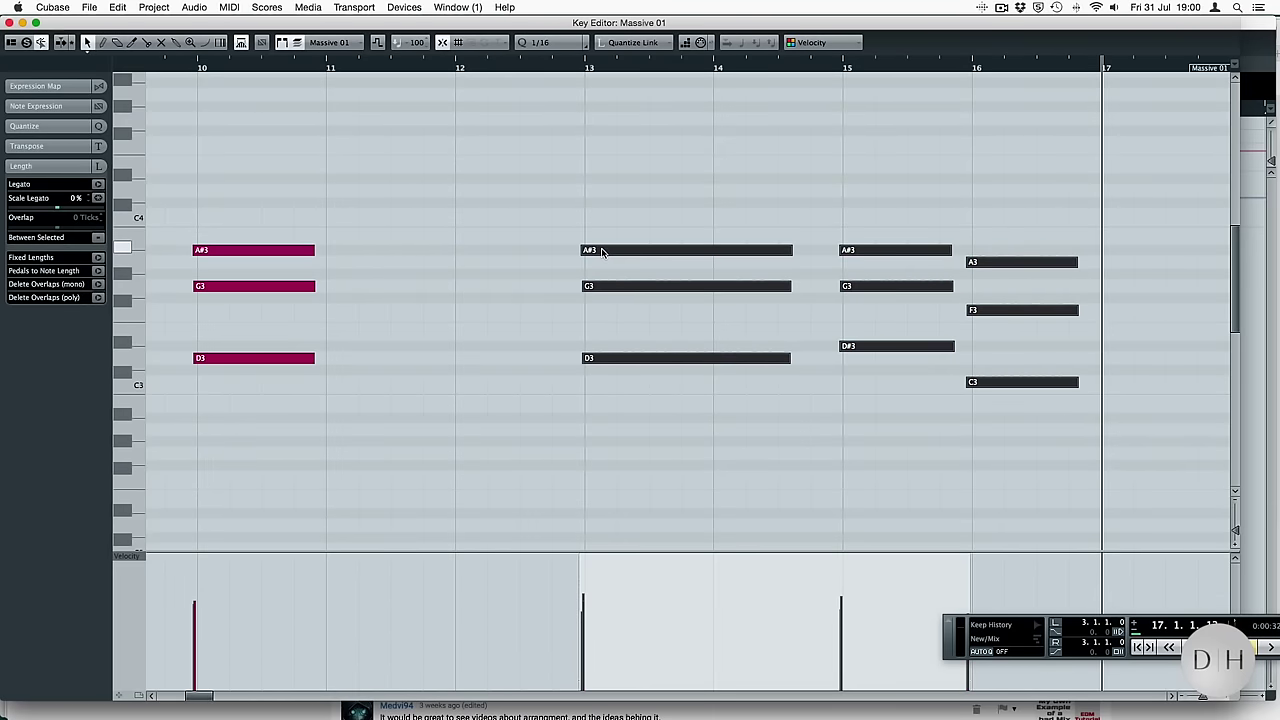
{"action": "left_click_drag", "start_coordinate": [601, 251], "coordinate": [605, 251]}
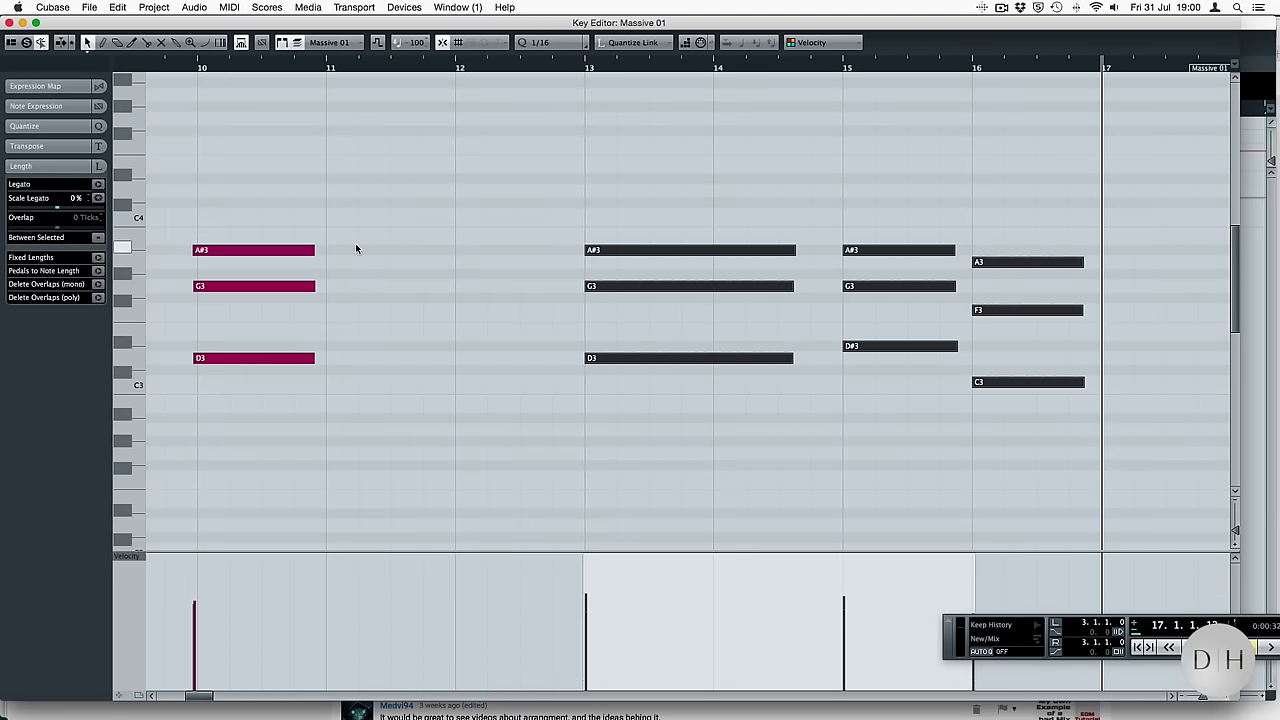
{"action": "left_click", "coordinate": [96, 257]}
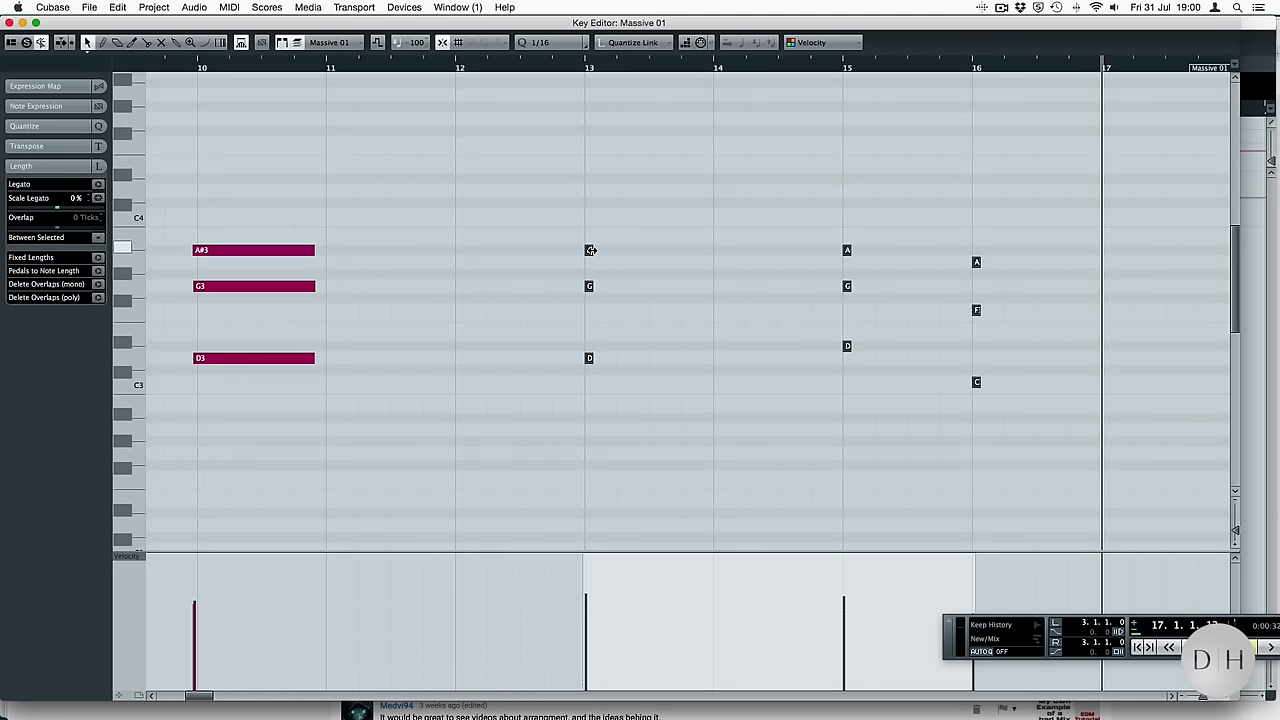
{"action": "left_click_drag", "start_coordinate": [590, 250], "coordinate": [843, 251]}
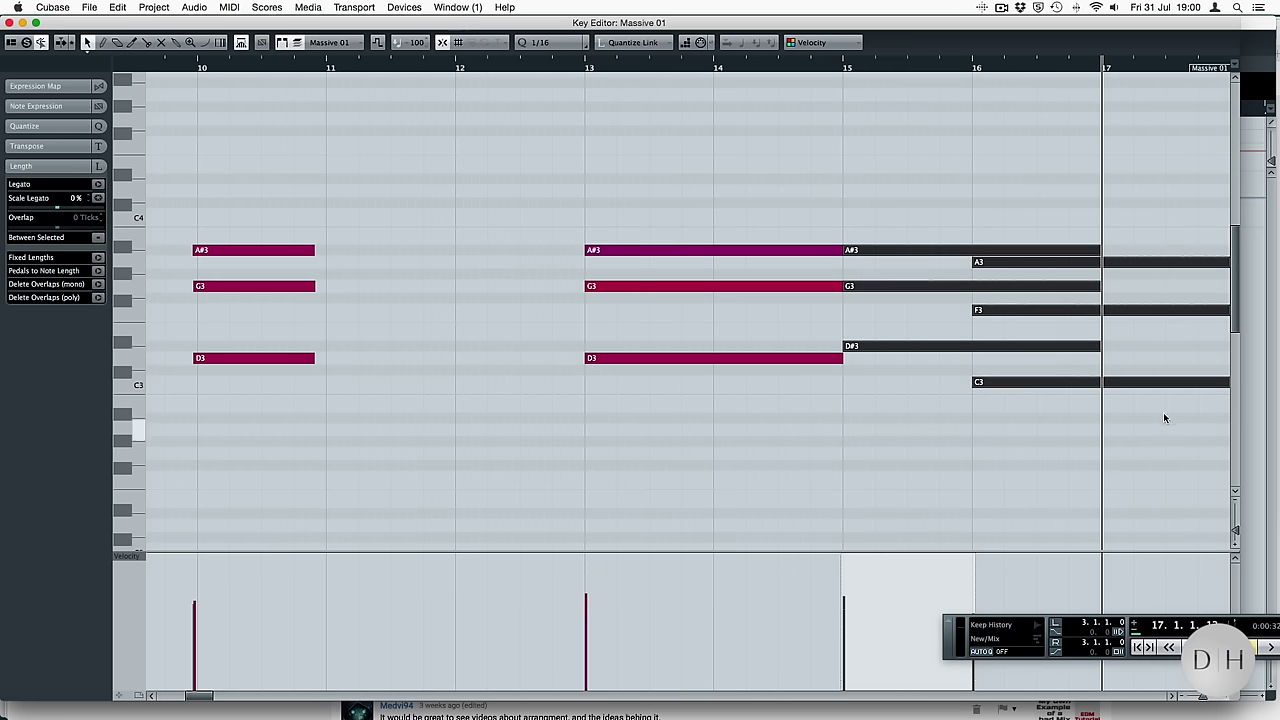
{"action": "left_click_drag", "start_coordinate": [1104, 261], "coordinate": [962, 261]}
Set the loop range from bar 13 to bar 17, close the note editor and play the loop
{"action": "left_click_drag", "start_coordinate": [587, 47], "coordinate": [1101, 48]}
{"action": "key", "text": "Return"}
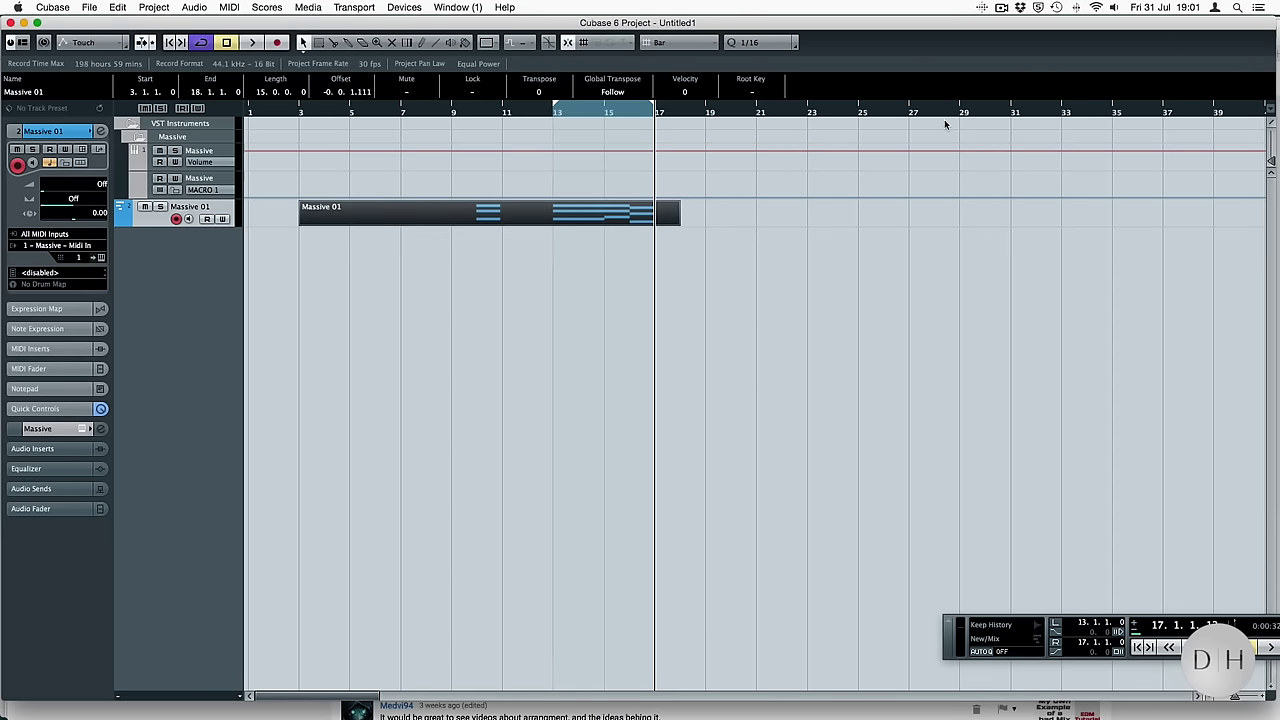
{"action": "key", "text": "space"}
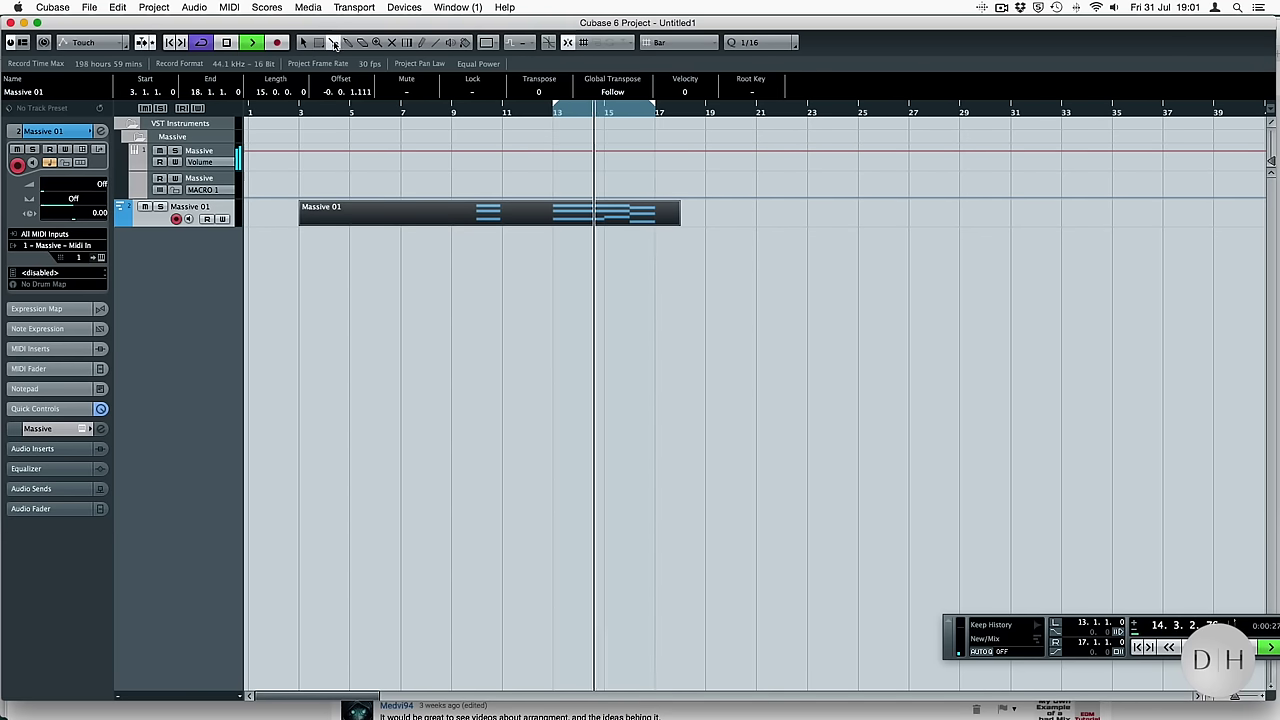
Split the recorded part at bars 13 and 17, and delete the pieces before and after that range
{"action": "left_click", "coordinate": [557, 212]}
{"action": "left_click", "coordinate": [659, 214]}
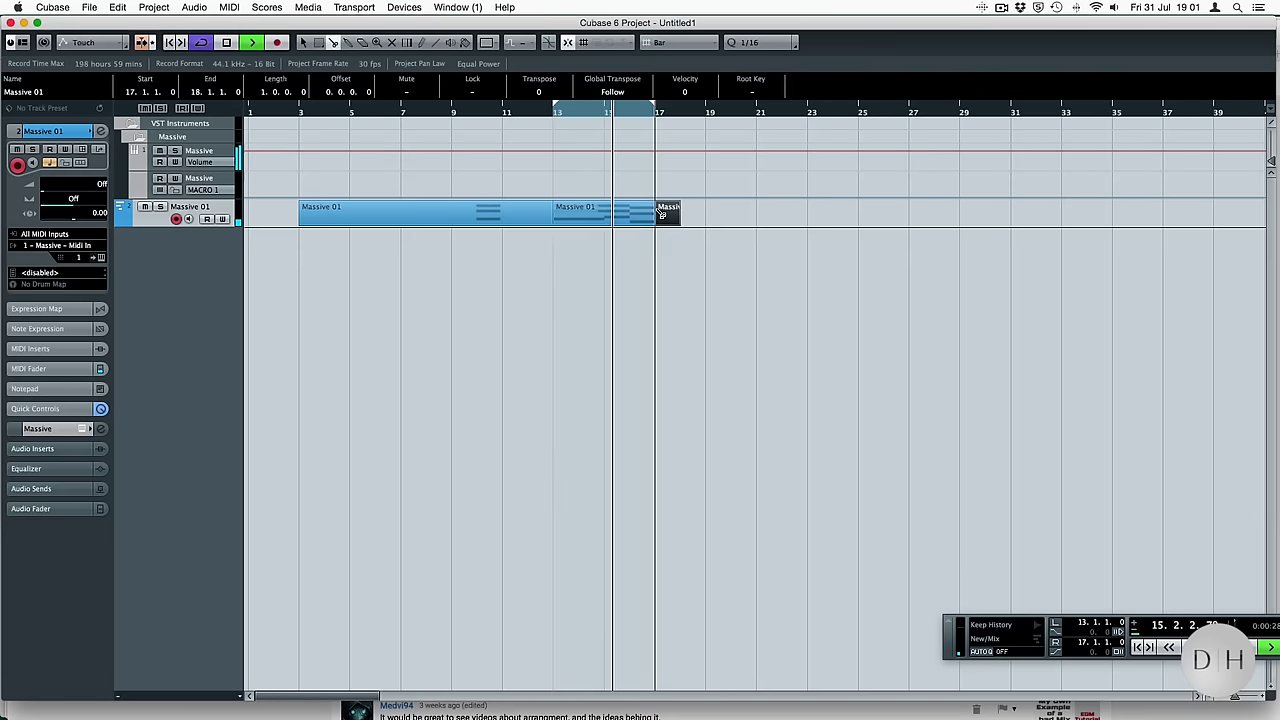
{"action": "left_click", "coordinate": [303, 43]}
{"action": "left_click", "coordinate": [446, 208]}
{"action": "key", "text": "Delete"}
{"action": "left_click", "coordinate": [673, 213]}
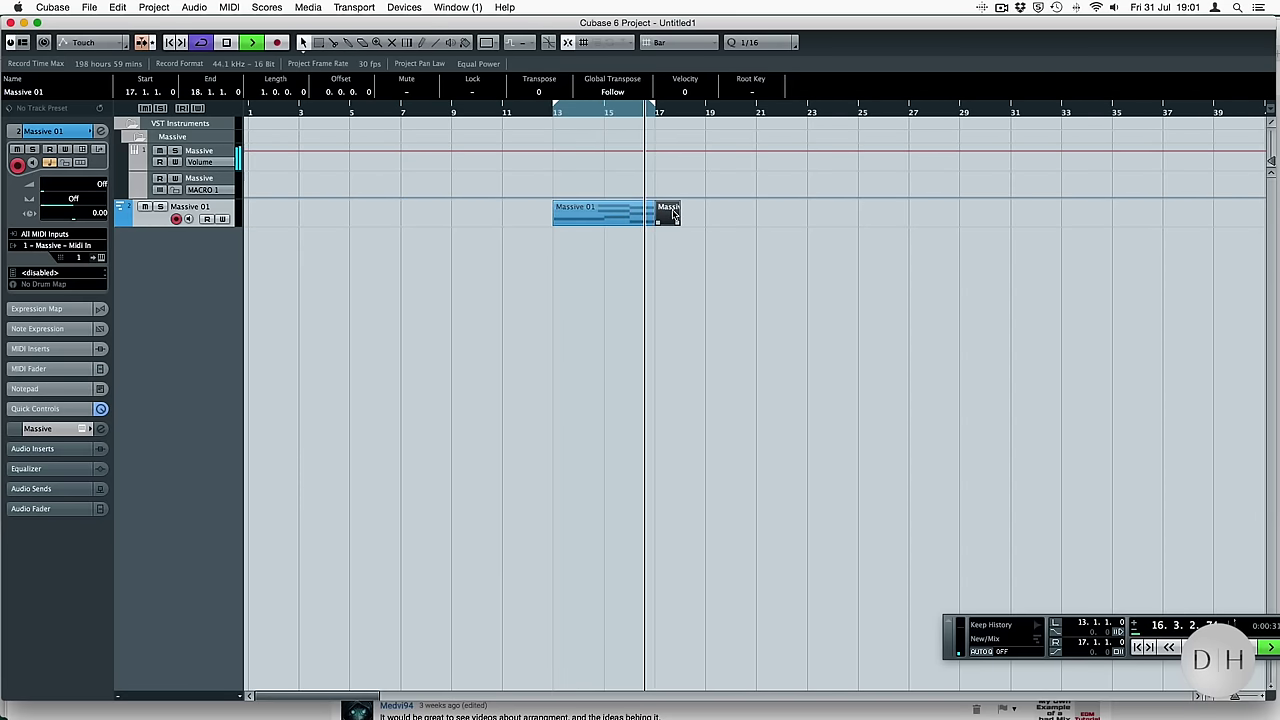
{"action": "key", "text": "Delete"}
Duplicate the four-bar chord part, moving the original to bar 3 and the copy to bar 13
{"action": "left_click", "coordinate": [631, 215]}
{"action": "key", "text": "super+d"}
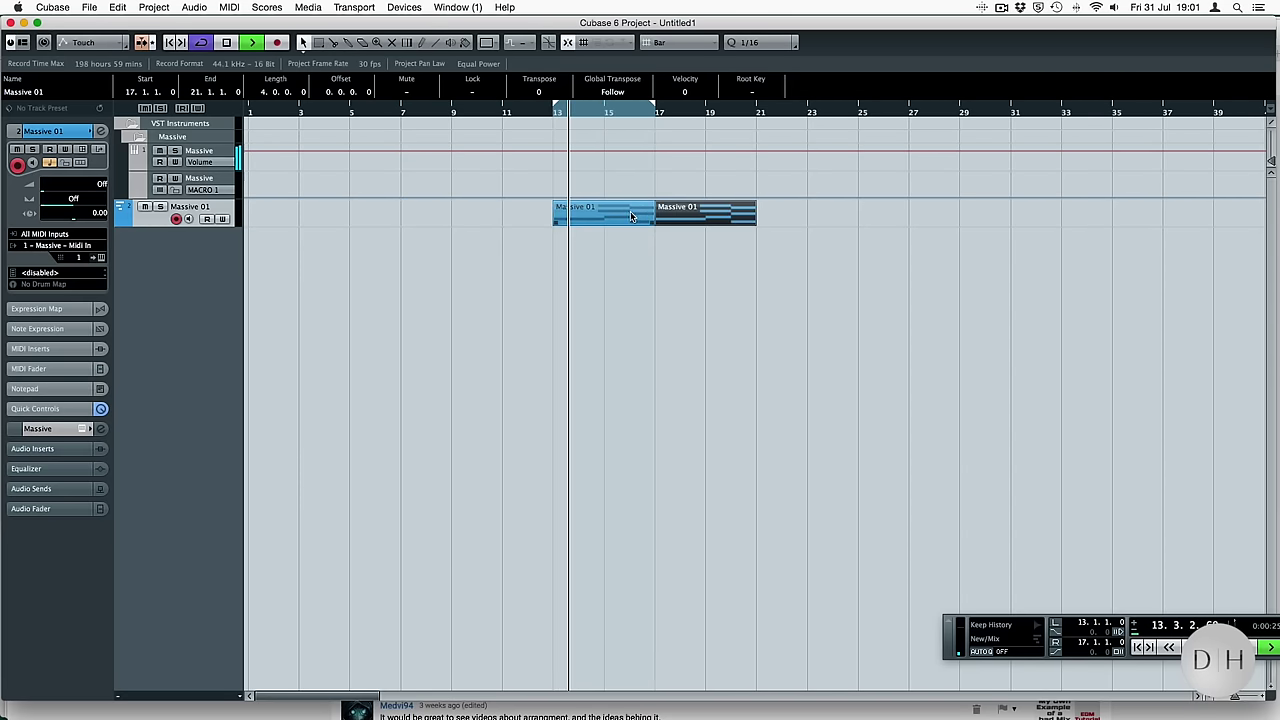
{"action": "key", "text": "space"}
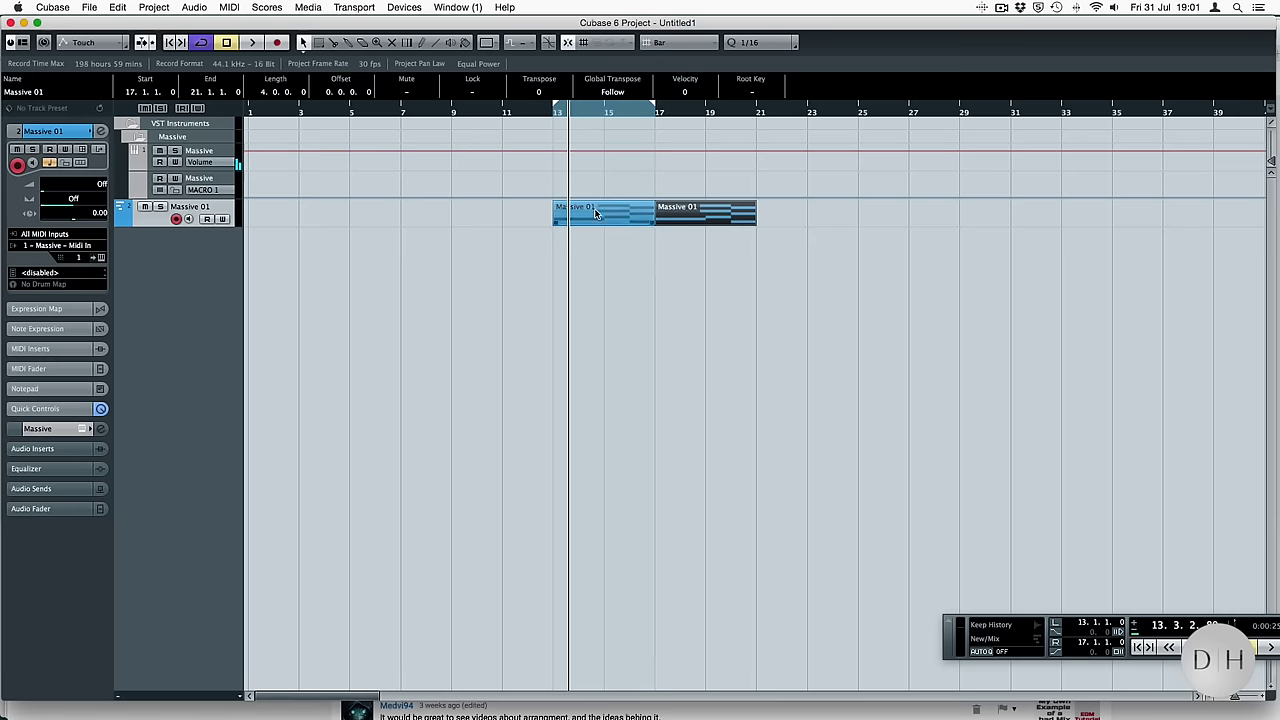
{"action": "left_click_drag", "start_coordinate": [595, 213], "coordinate": [342, 208]}
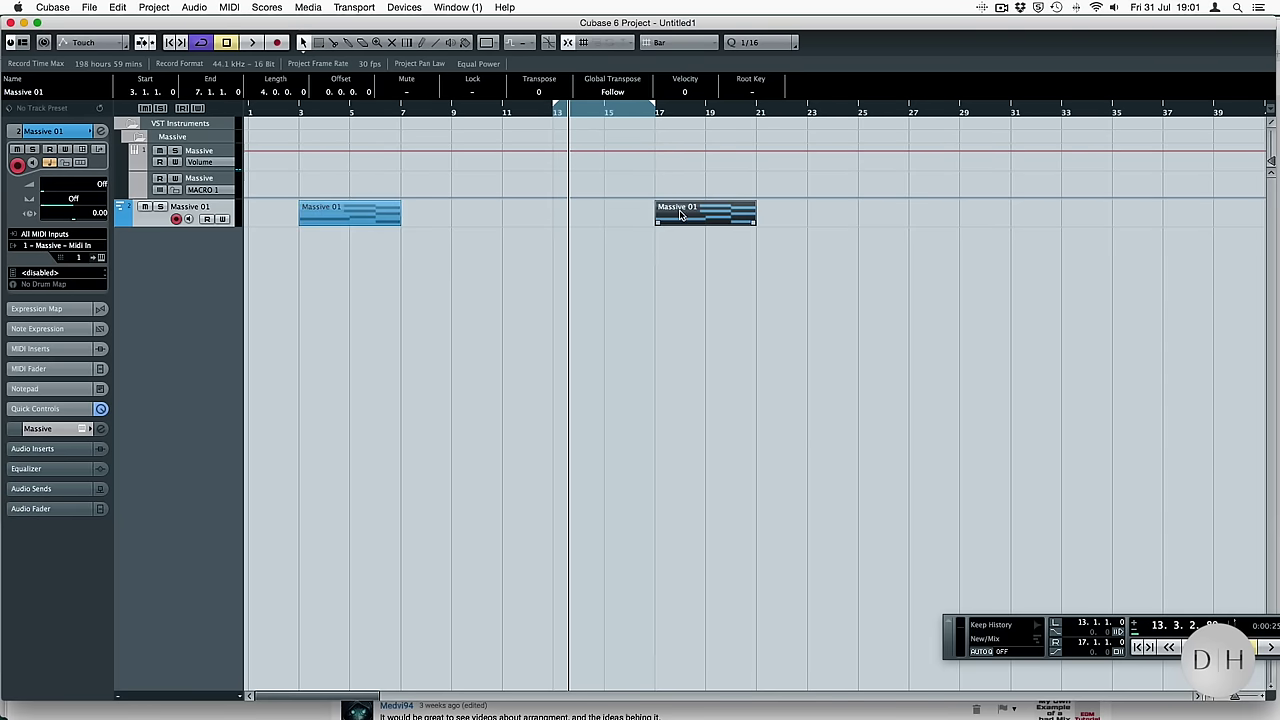
{"action": "left_click_drag", "start_coordinate": [680, 214], "coordinate": [580, 212]}
Open the bar 13 part in the Key Editor and shorten all its notes to fixed 1/16 lengths
{"action": "double_click", "coordinate": [622, 212]}
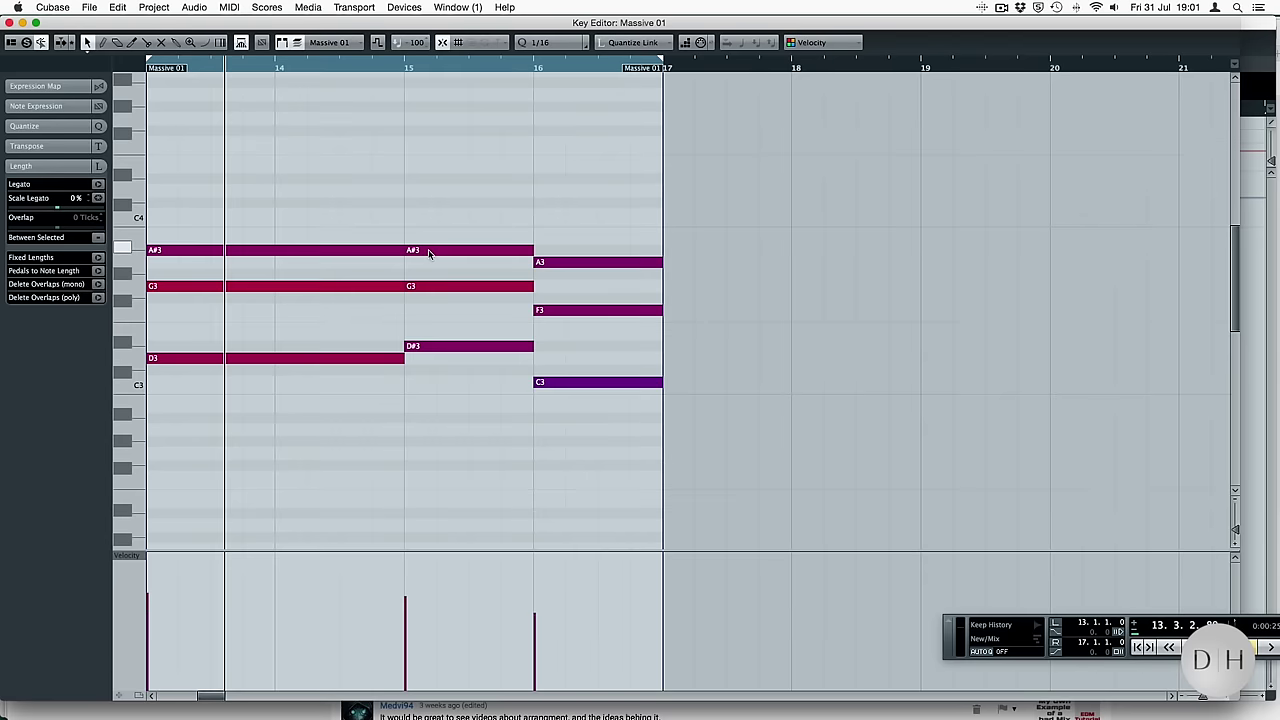
{"action": "key", "text": "super+a"}
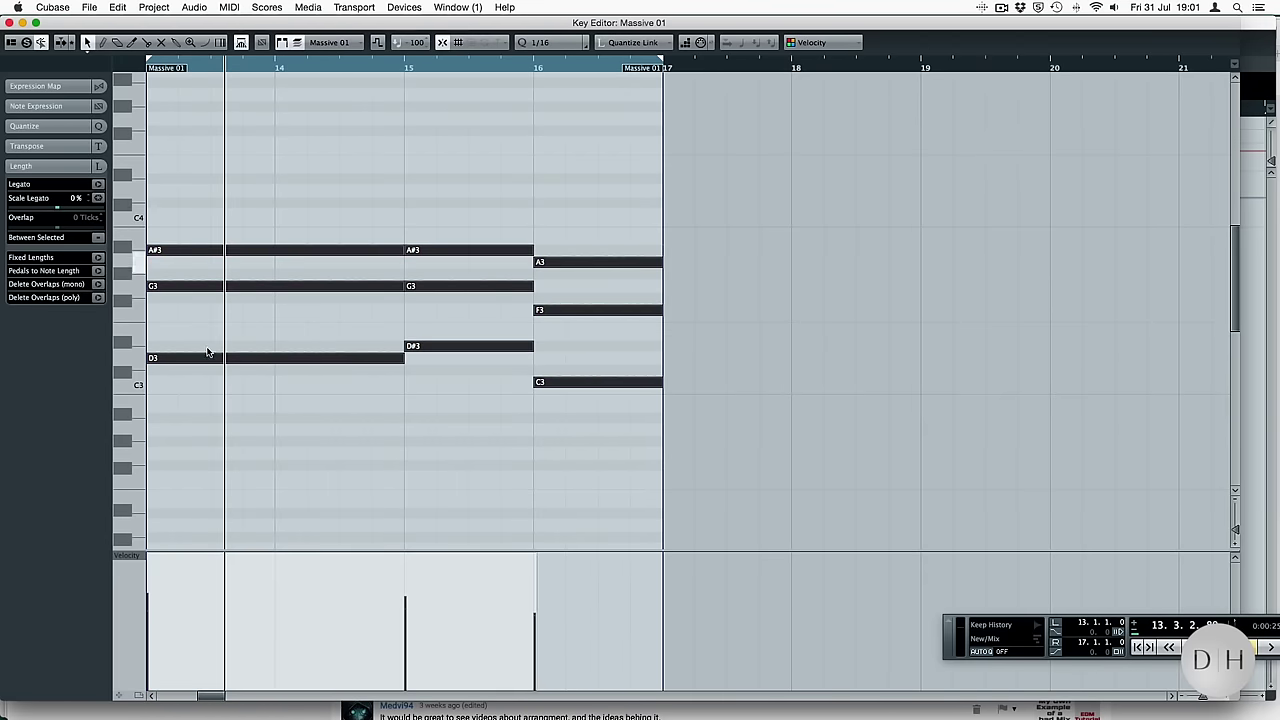
{"action": "left_click", "coordinate": [98, 258]}
Change the quantize value to 1/4 and apply fixed lengths to all the chord notes
{"action": "left_click", "coordinate": [545, 42]}
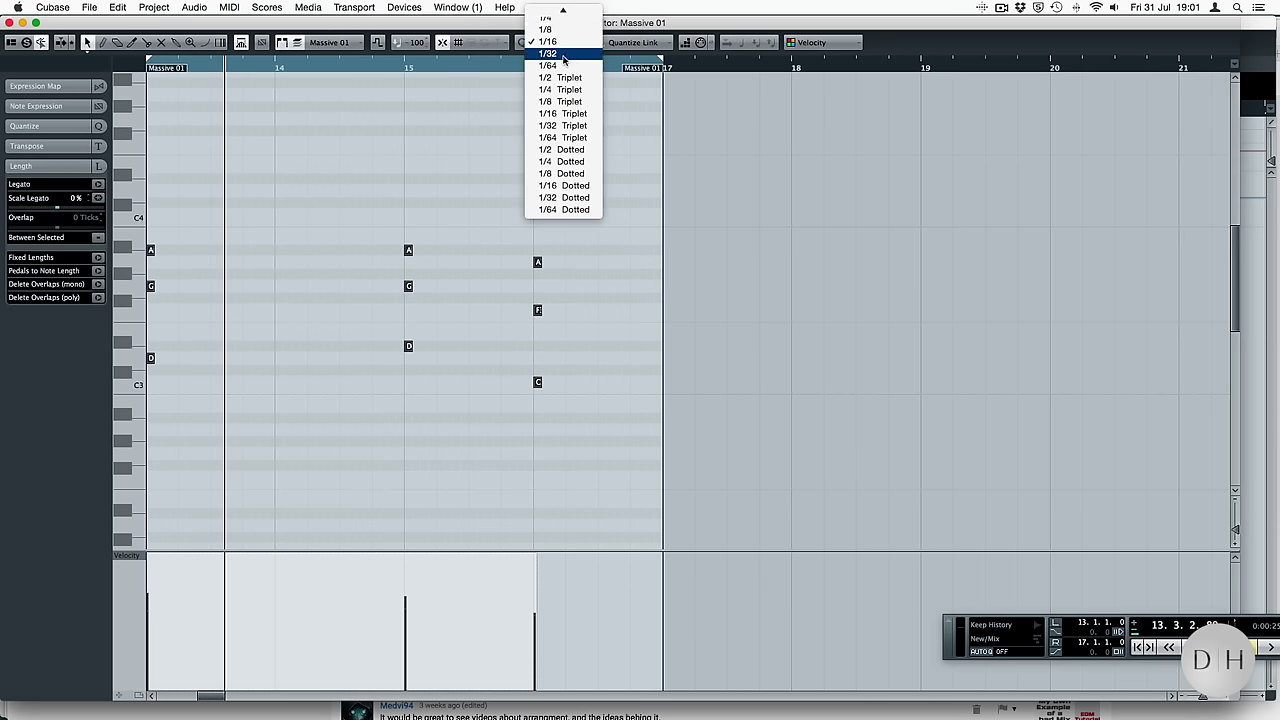
{"action": "mouse_move", "coordinate": [563, 11]}
{"action": "left_click", "coordinate": [563, 38]}
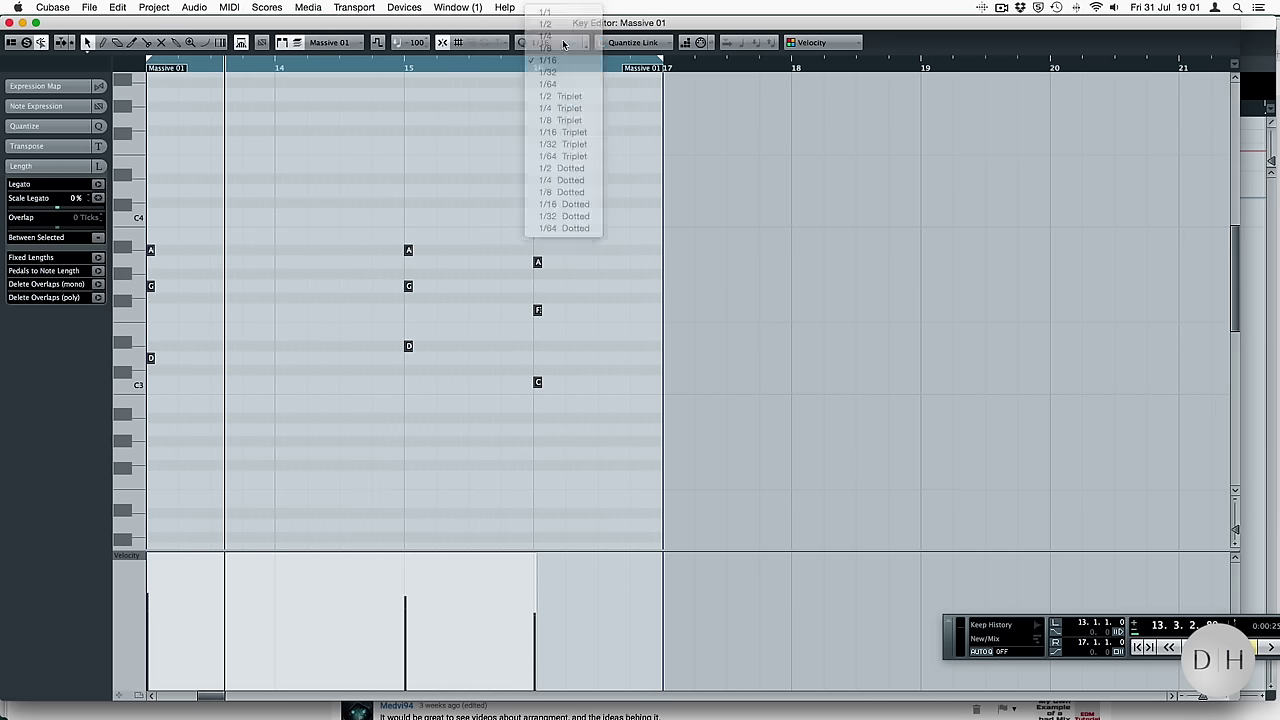
{"action": "left_click", "coordinate": [98, 258]}
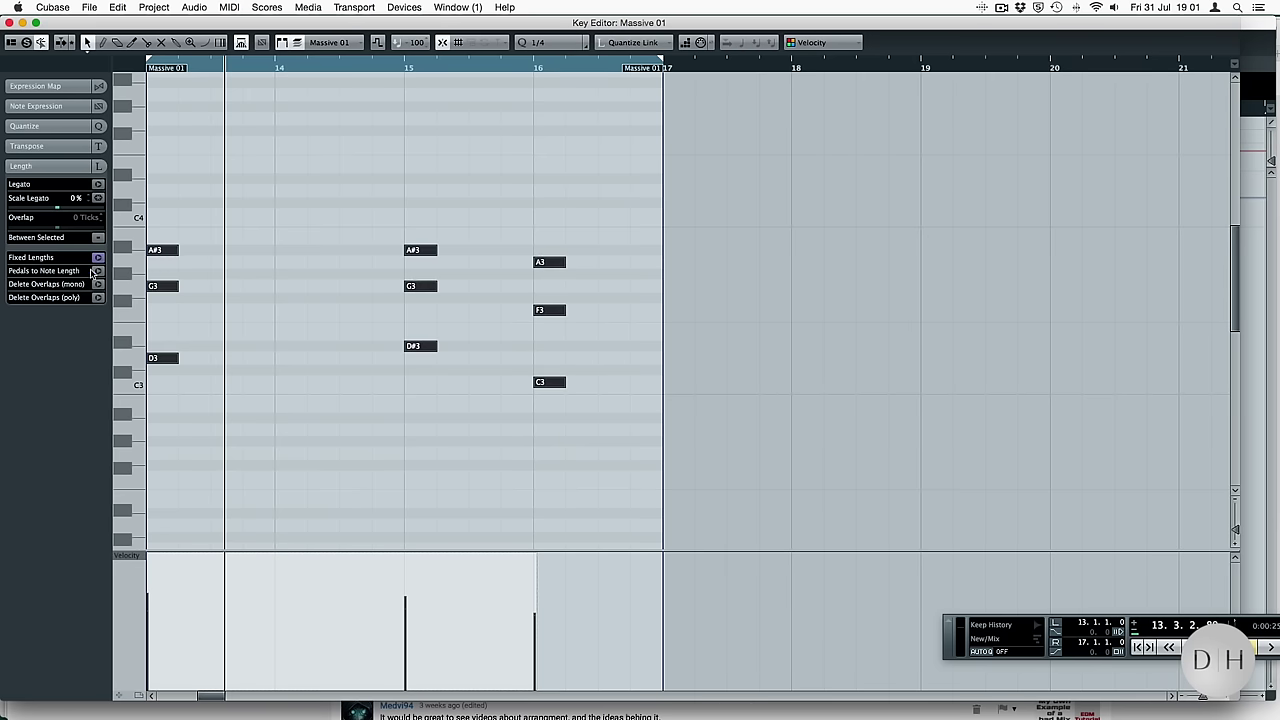
Return the quantize value to 1/16, apply fixed lengths to the chord notes and play back the short chords
{"action": "left_click", "coordinate": [535, 44]}
{"action": "left_click", "coordinate": [545, 50]}
{"action": "left_click", "coordinate": [98, 258]}
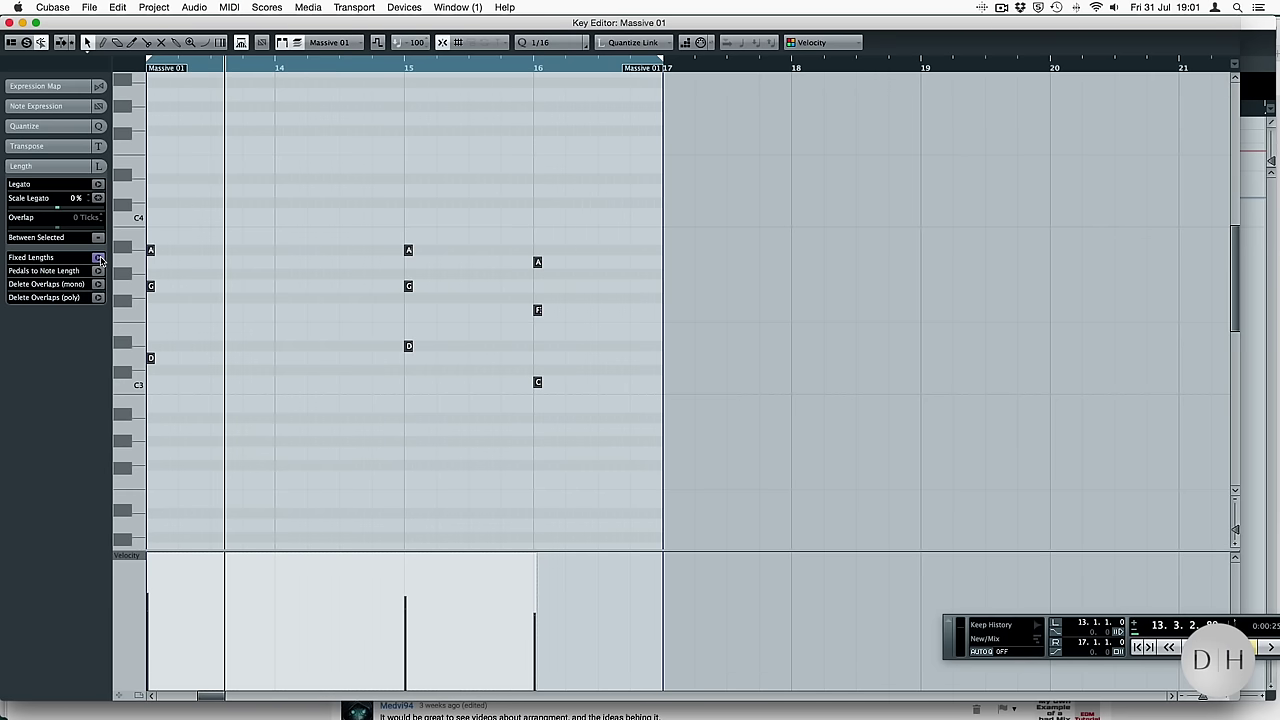
{"action": "key", "text": "space"}
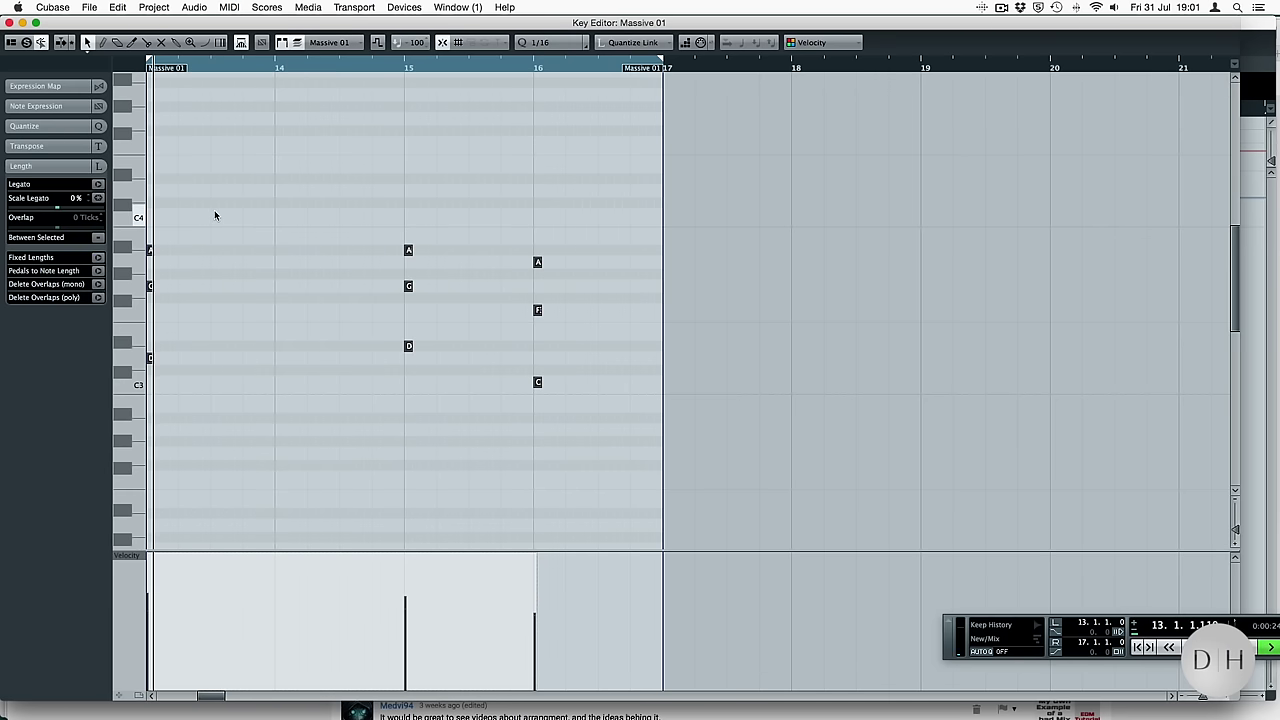
{"action": "key", "text": "space"}
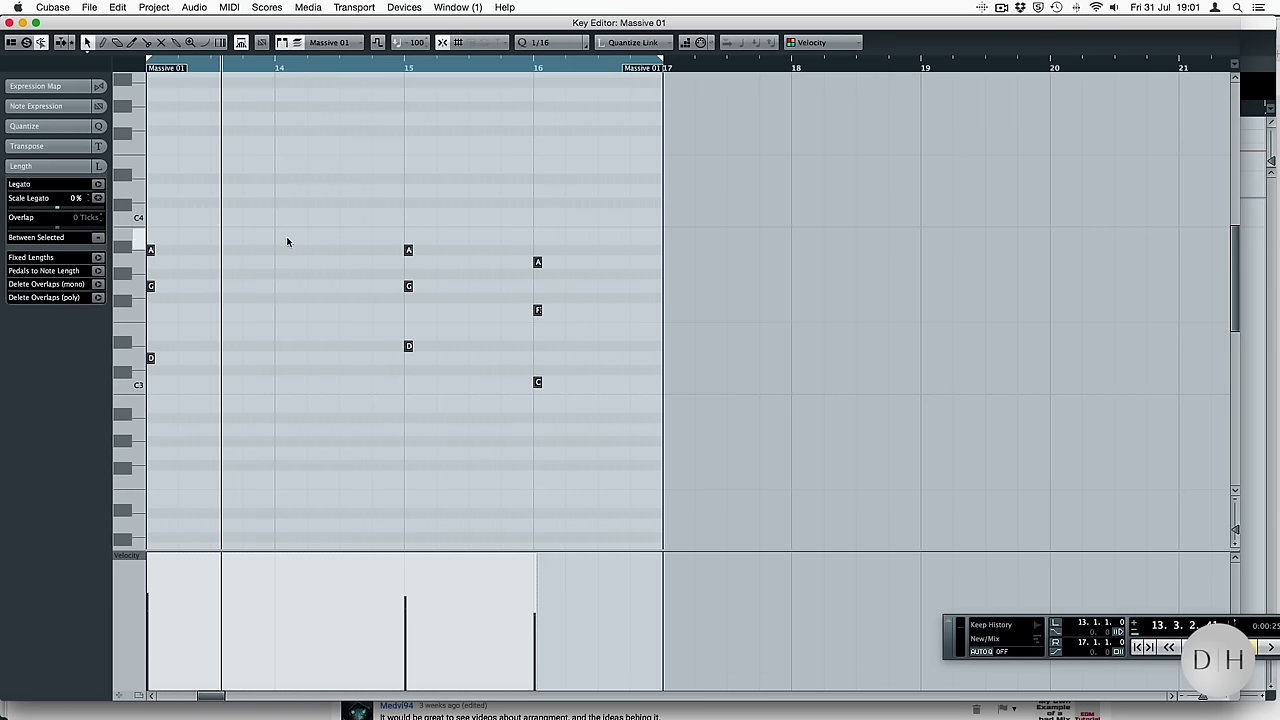
Spread the bar 13 chord into an arpeggio, keeping D3 on beat 1 and placing G3 on beat 2 and A#3 on beat 3
{"action": "key", "text": "h"}
{"action": "left_click_drag", "start_coordinate": [611, 206], "coordinate": [534, 354]}
{"action": "left_click", "coordinate": [597, 245]}
{"action": "left_click_drag", "start_coordinate": [581, 216], "coordinate": [565, 298]}
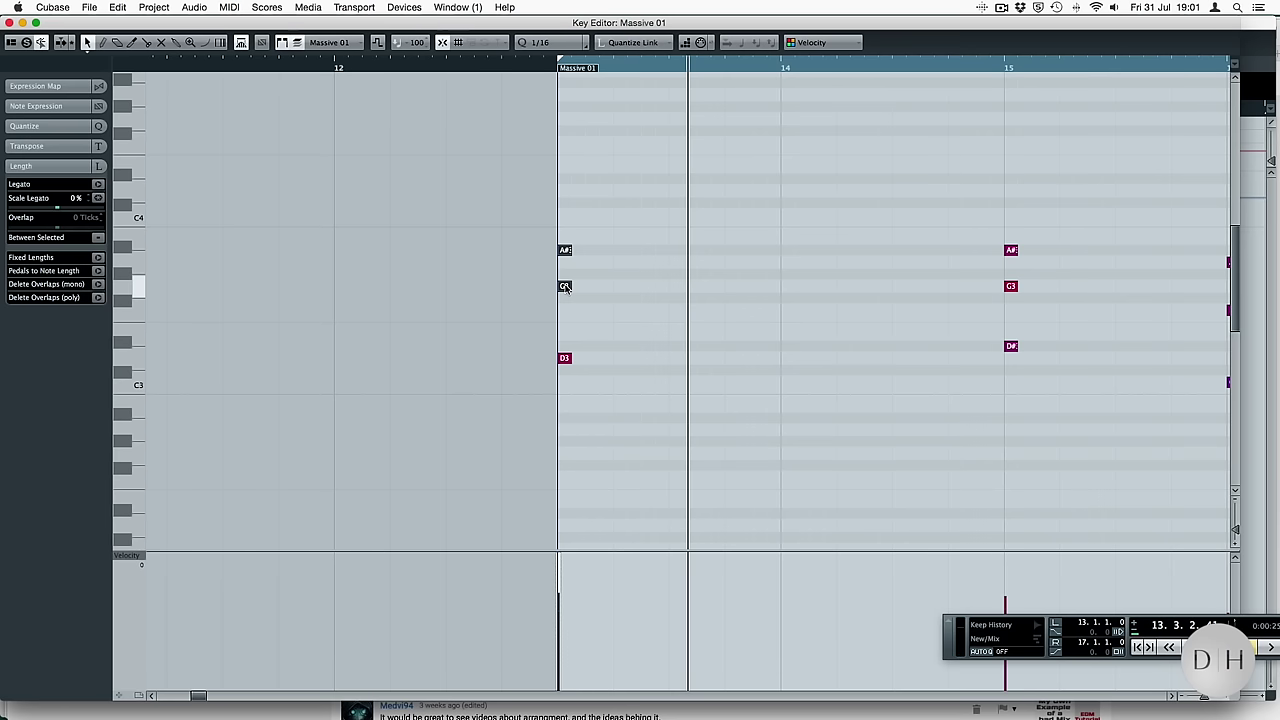
{"action": "mouse_move", "coordinate": [599, 240]}
{"action": "left_mouse_down"}
{"action": "mouse_move", "coordinate": [561, 285]}
{"action": "mouse_move", "coordinate": [594, 289]}
{"action": "mouse_move", "coordinate": [631, 229]}
{"action": "mouse_move", "coordinate": [580, 345]}
{"action": "left_mouse_up"}
{"action": "left_click", "coordinate": [611, 263]}
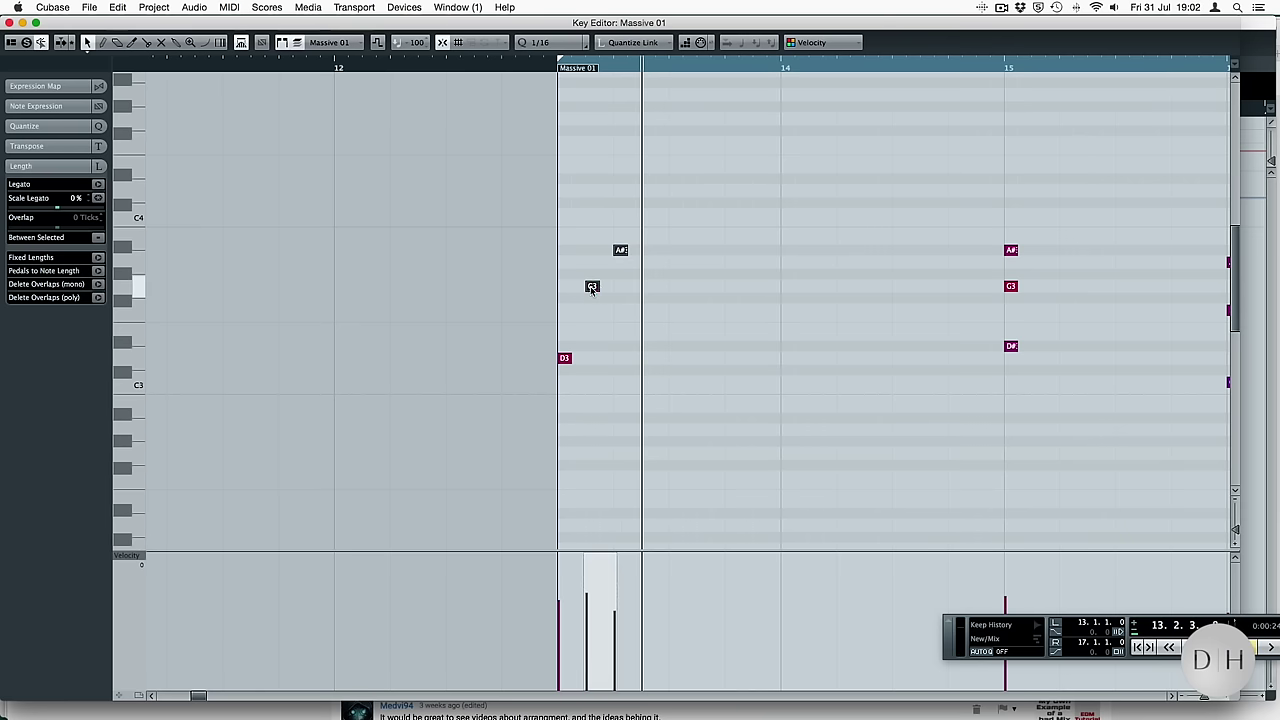
{"action": "left_click", "coordinate": [606, 257]}
{"action": "left_click_drag", "start_coordinate": [598, 289], "coordinate": [676, 250]}
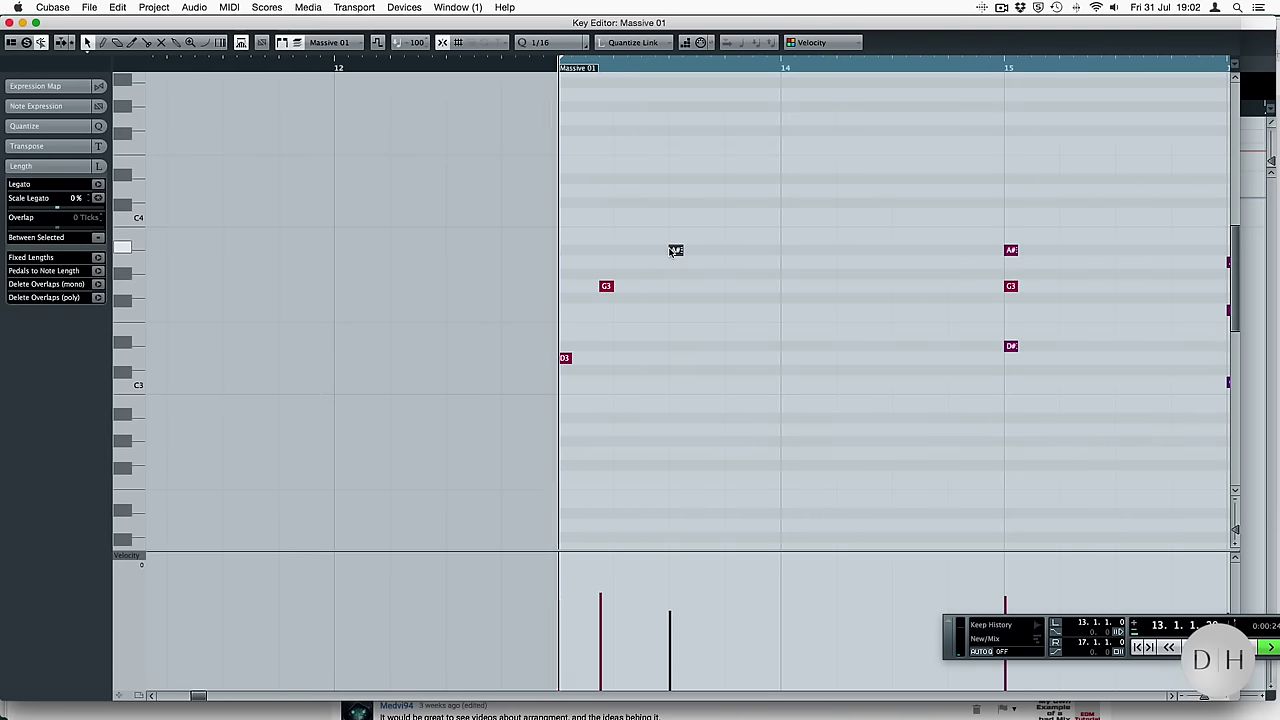
{"action": "left_click_drag", "start_coordinate": [618, 288], "coordinate": [632, 288]}
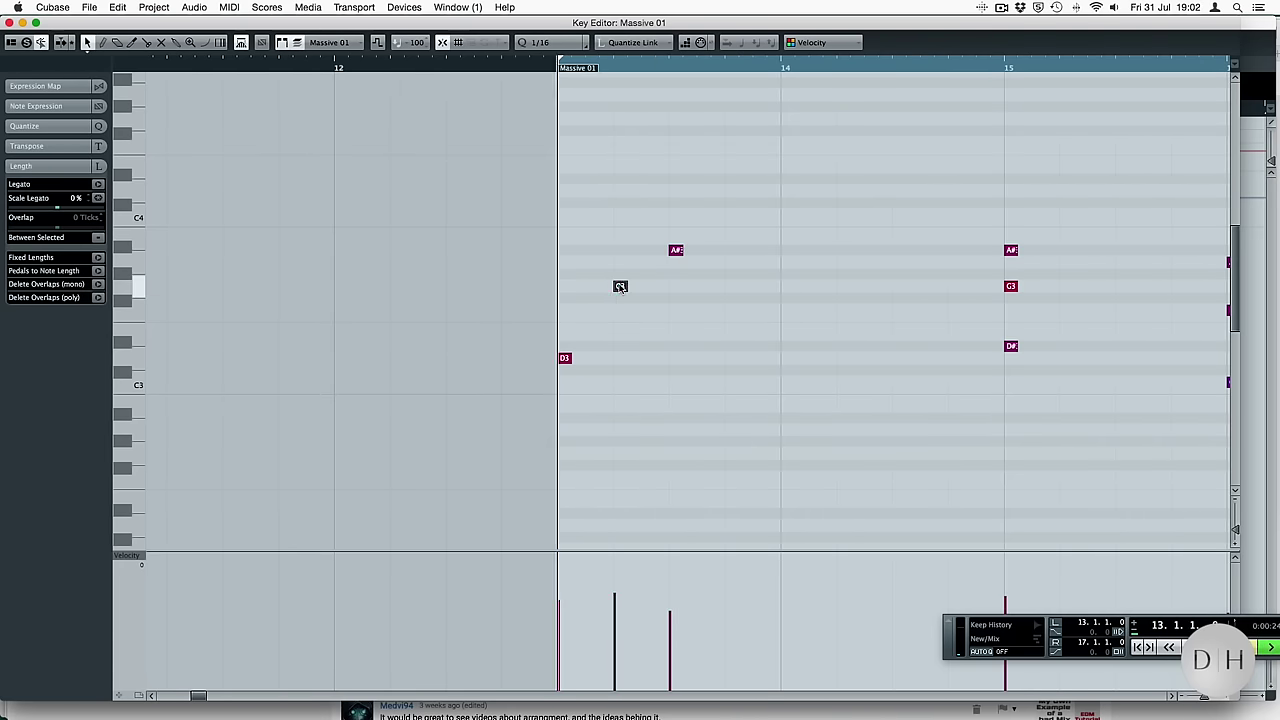
Copy the arpeggiated notes to bar 14 and stagger the chords in bars 15 and 16 one beat apart per note
{"action": "left_click_drag", "start_coordinate": [718, 215], "coordinate": [789, 362]}
{"action": "key", "text": "g"}
{"action": "key", "text": "g"}
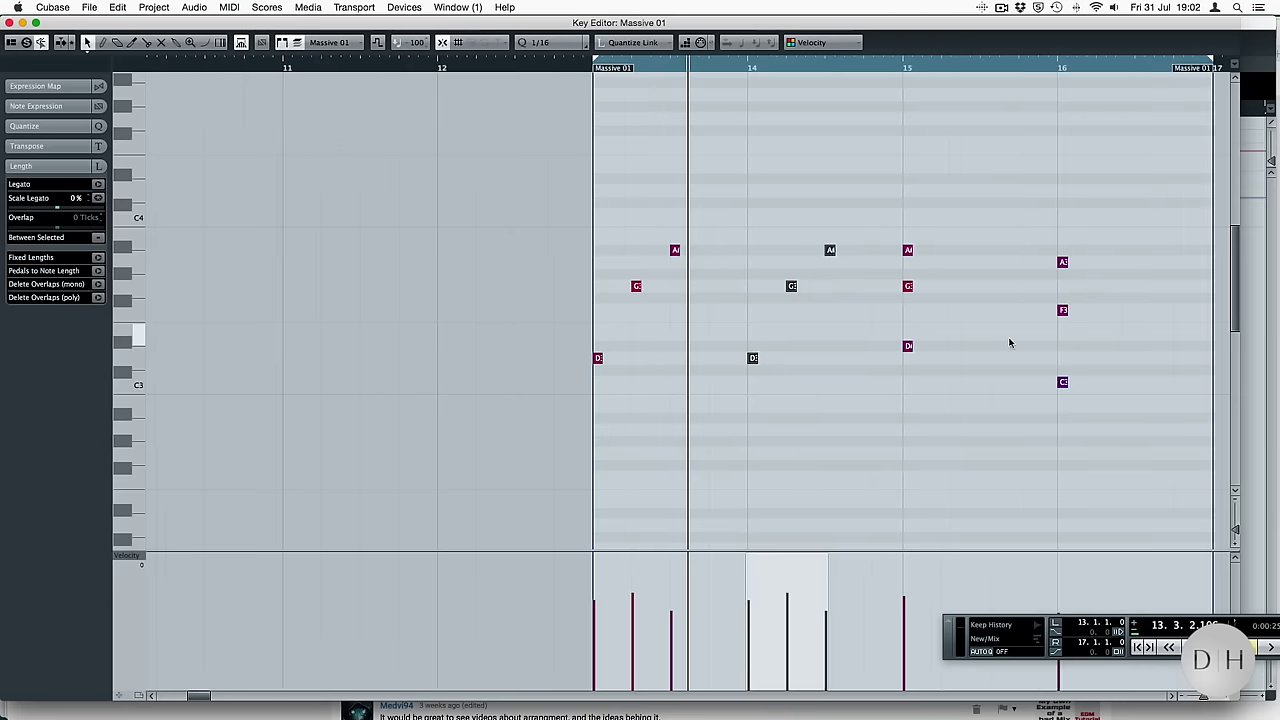
{"action": "left_click_drag", "start_coordinate": [860, 226], "coordinate": [1065, 263]}
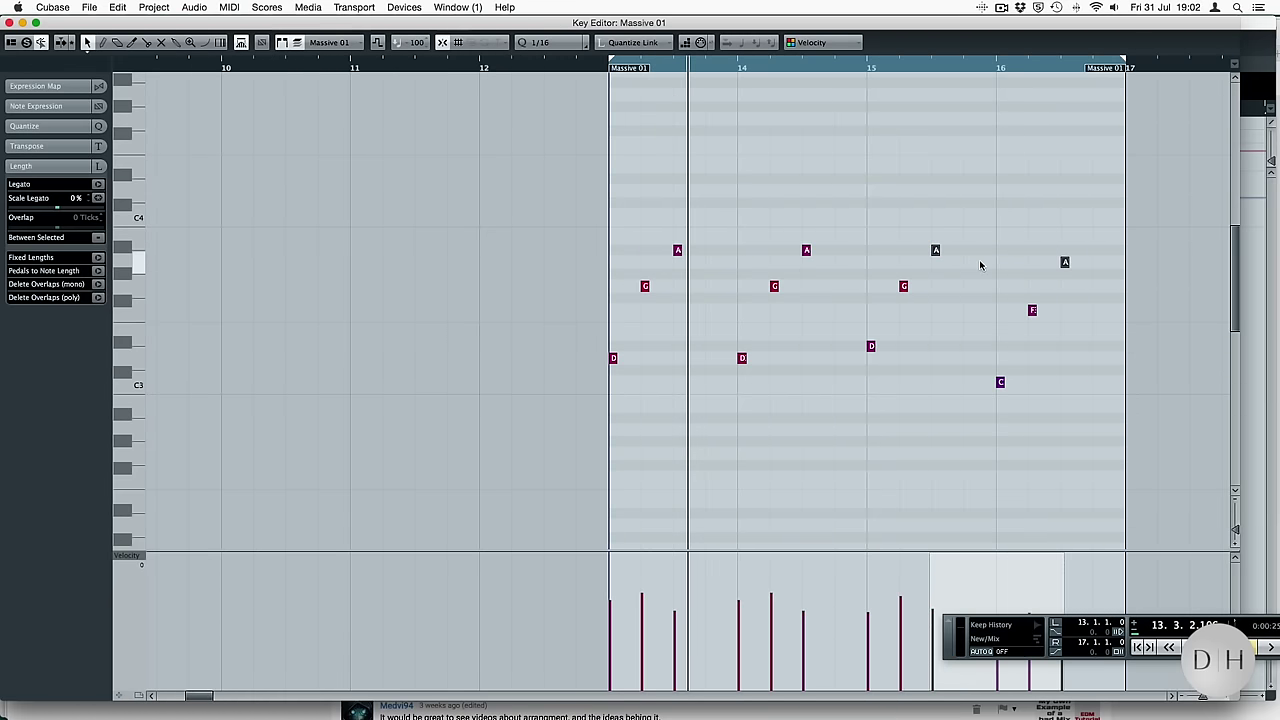
{"action": "key", "text": "space"}
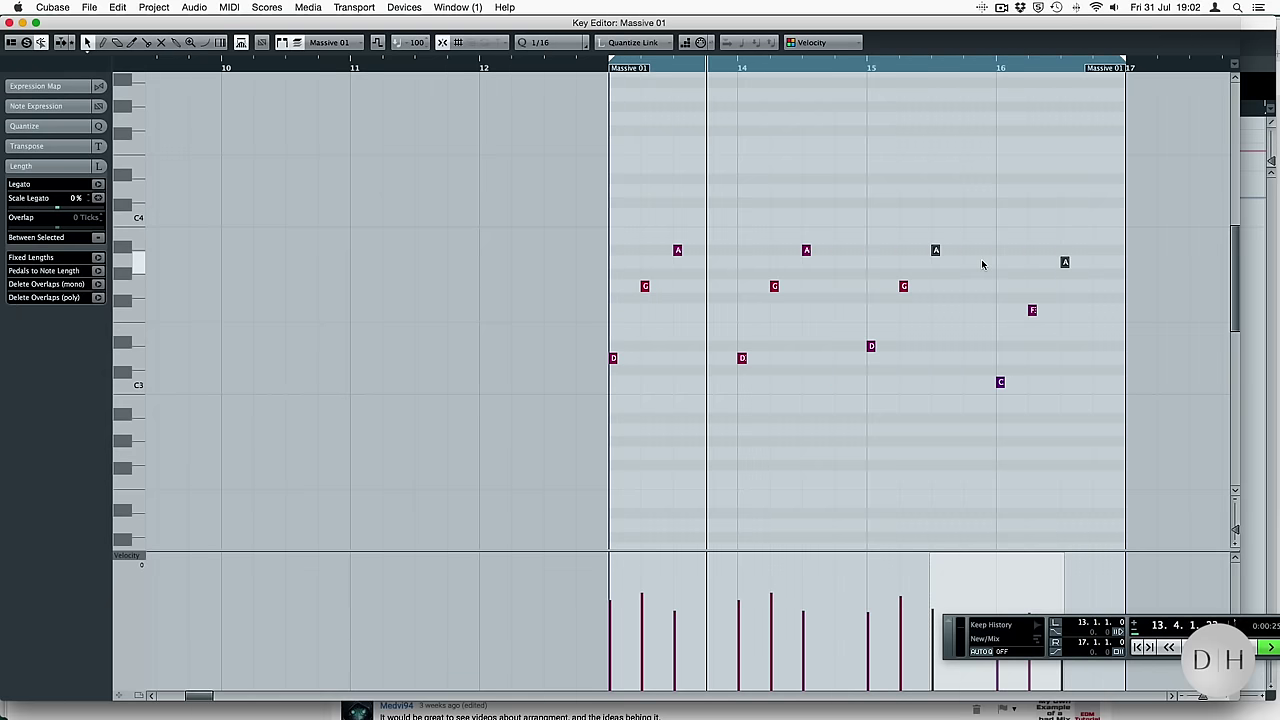
{"action": "key", "text": "space"}
Move the bar 14 arpeggio one beat earlier and repeat it from beat 3 of bar 14, deleting the surplus A#3 at bar 15
{"action": "left_click_drag", "start_coordinate": [824, 224], "coordinate": [808, 360]}
{"action": "left_click_drag", "start_coordinate": [890, 220], "coordinate": [862, 274]}
{"action": "key", "text": "BackSpace"}
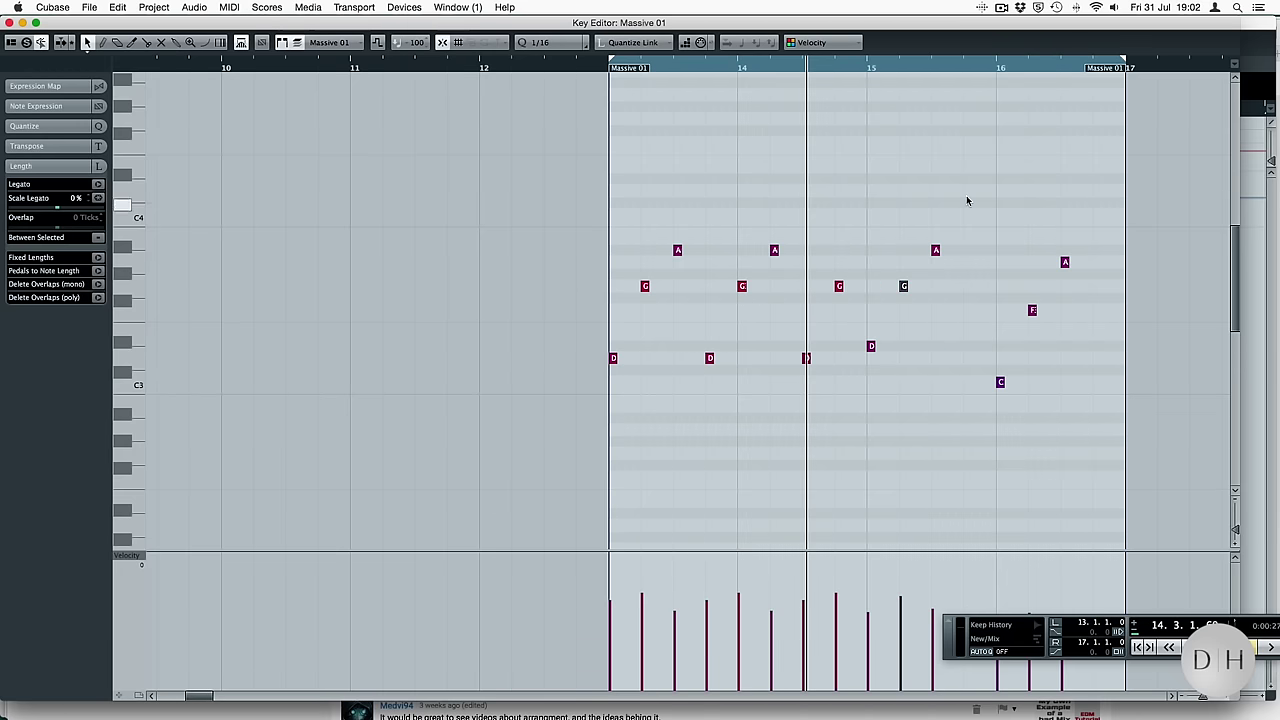
Copy the D#3 and C3 notes to beat 4 of bars 15 and 16, play the arpeggio and close the note editor
{"action": "left_click_drag", "start_coordinate": [969, 196], "coordinate": [946, 256]}
{"action": "left_click_drag", "start_coordinate": [908, 271], "coordinate": [864, 372]}
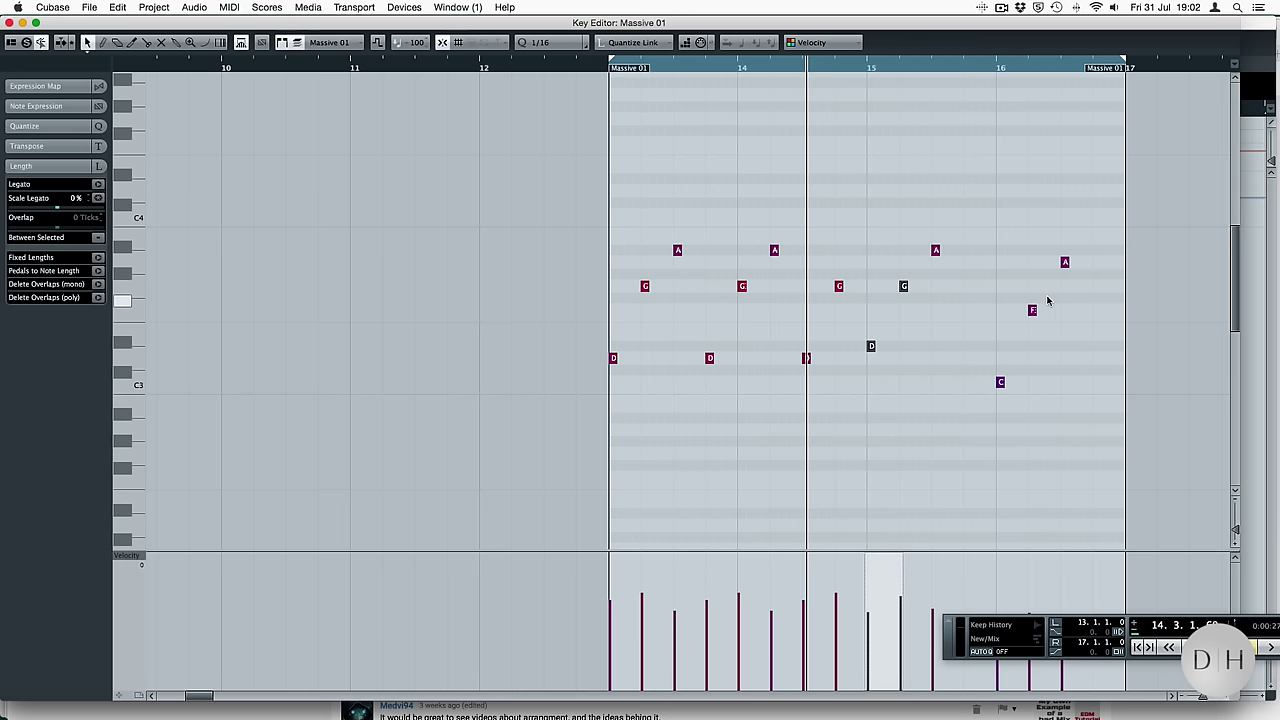
{"action": "left_click", "coordinate": [950, 268]}
{"action": "left_click_drag", "start_coordinate": [880, 337], "coordinate": [1018, 414]}
{"action": "left_click_drag", "start_coordinate": [866, 309], "coordinate": [1016, 420]}
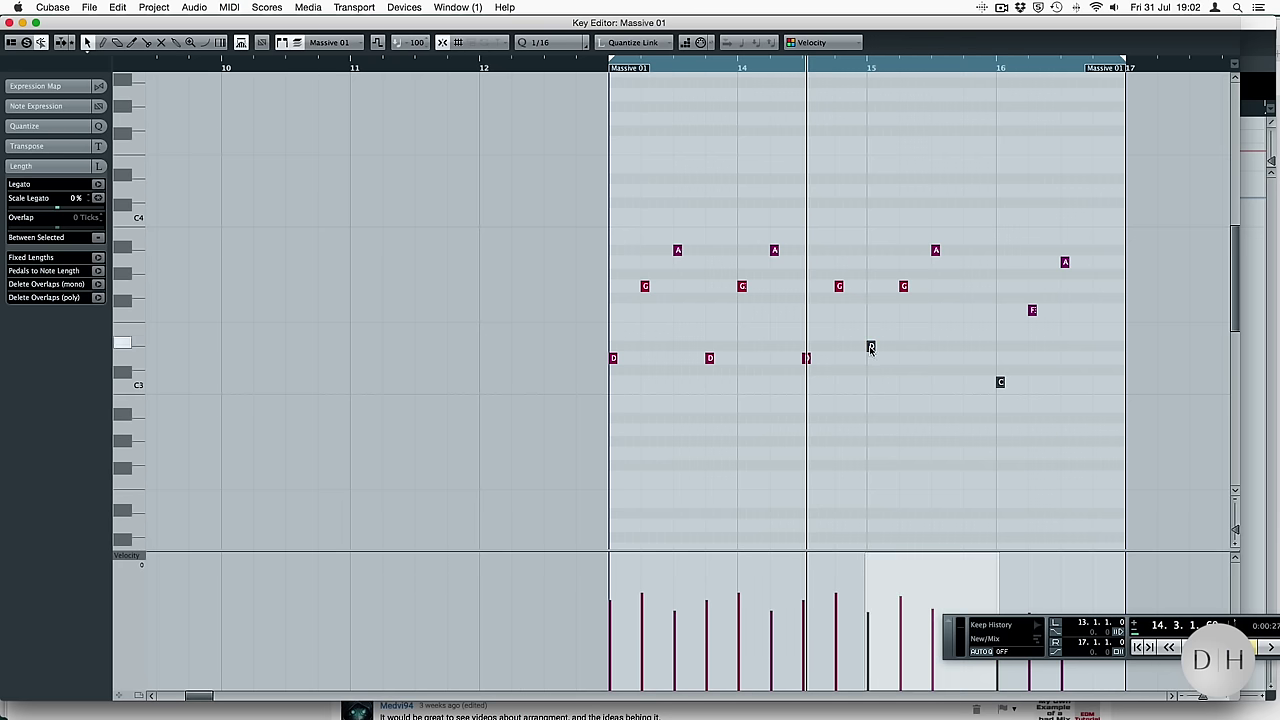
{"action": "left_click_drag", "start_coordinate": [870, 347], "coordinate": [967, 348]}
{"action": "key", "text": "space"}
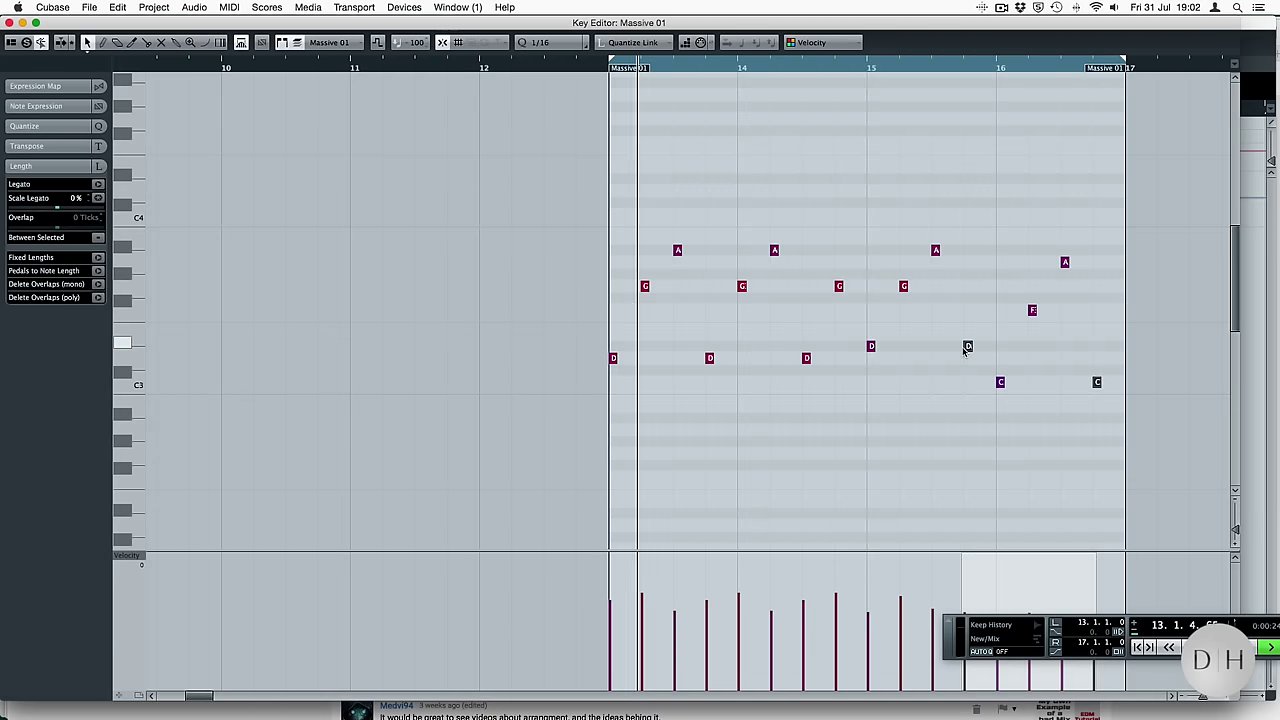
{"action": "key", "text": "Return"}
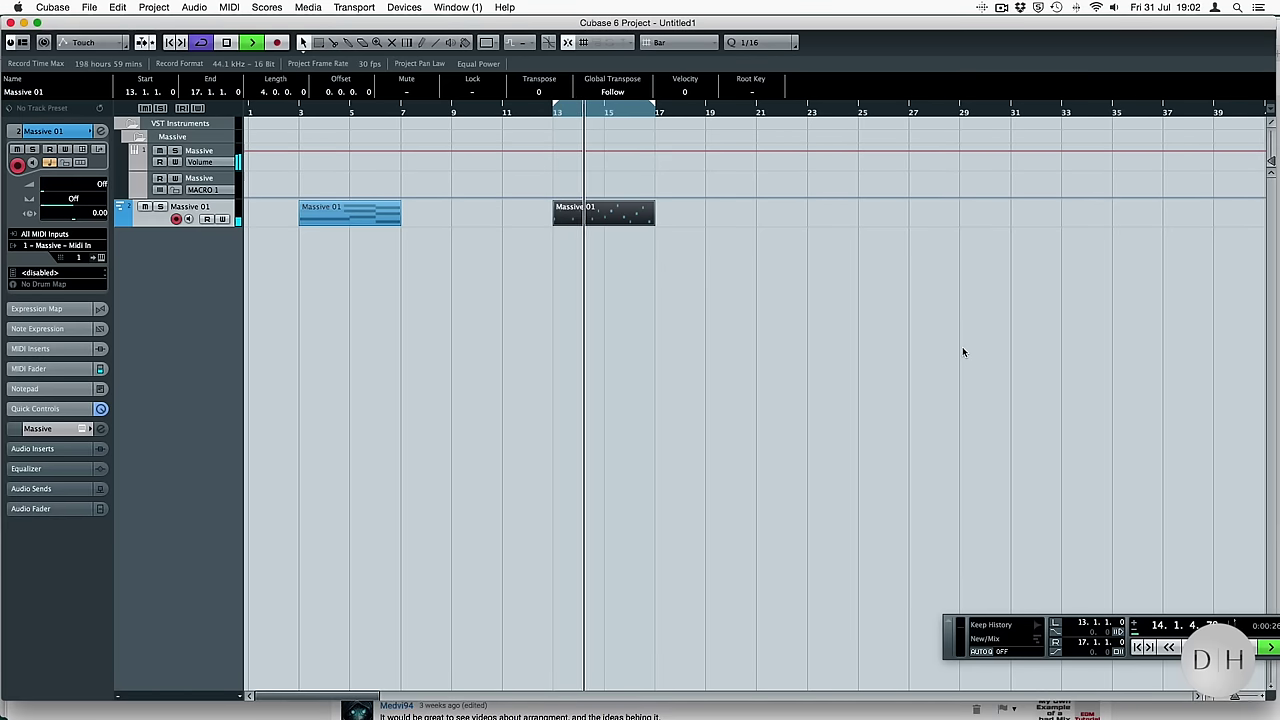
{"action": "key", "text": "space"}
Move the arpeggio part to bar 7 and copy the chord part from bar 3 to bar 13, opening the copy in the Key Editor
{"action": "left_click_drag", "start_coordinate": [592, 217], "coordinate": [453, 213]}
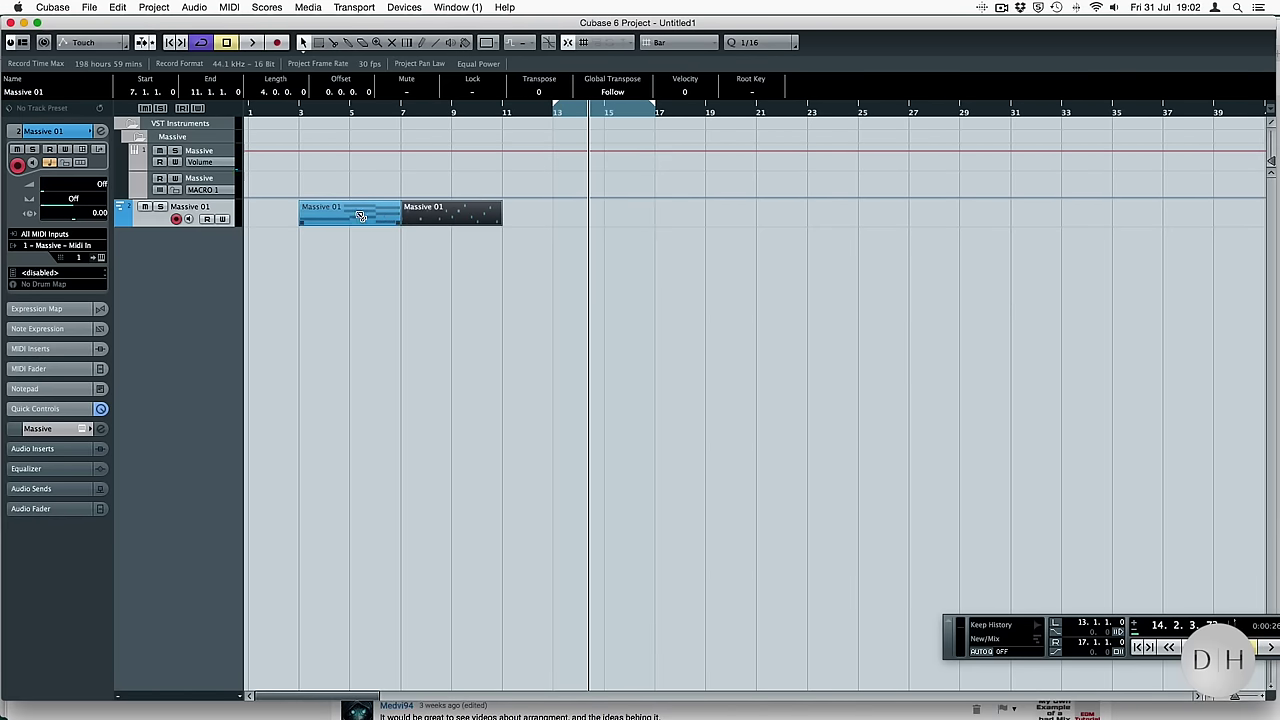
{"action": "left_click_drag", "start_coordinate": [360, 216], "coordinate": [601, 215]}
{"action": "double_click", "coordinate": [601, 215]}
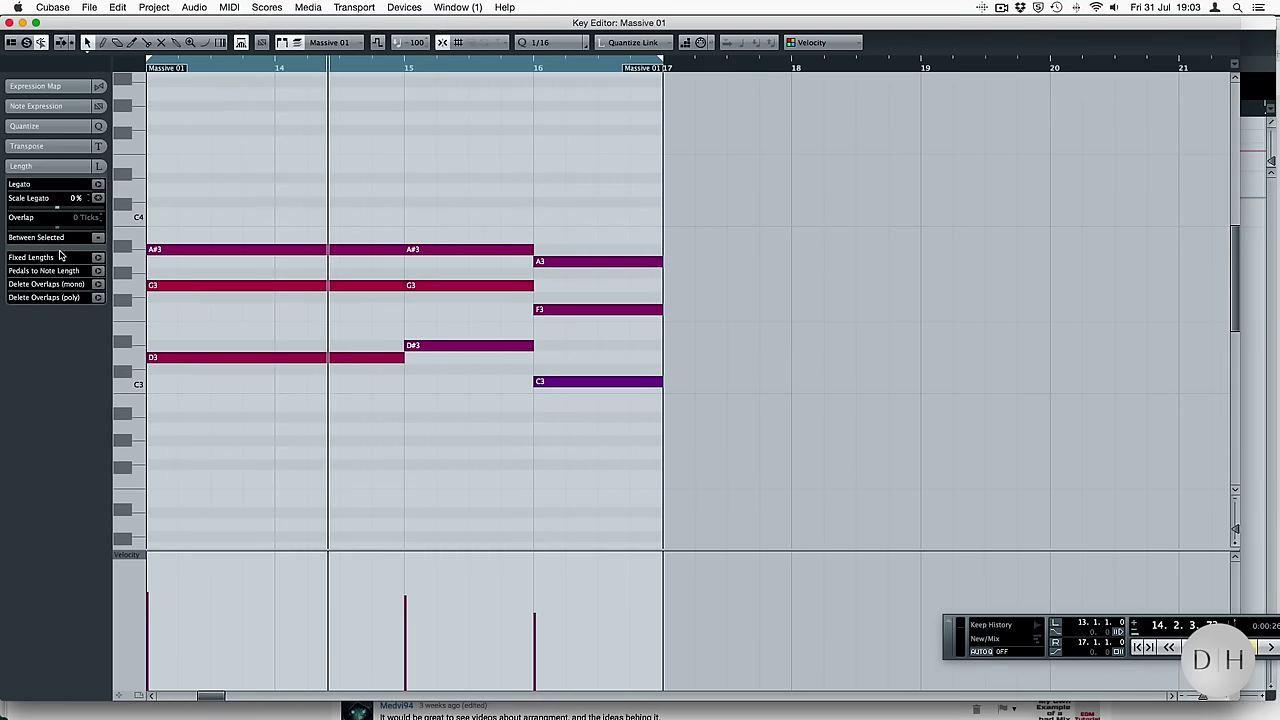
Shorten all chord notes in bars 13 to 16 to 1/16 using Fixed Lengths
{"action": "key", "text": "super+a"}
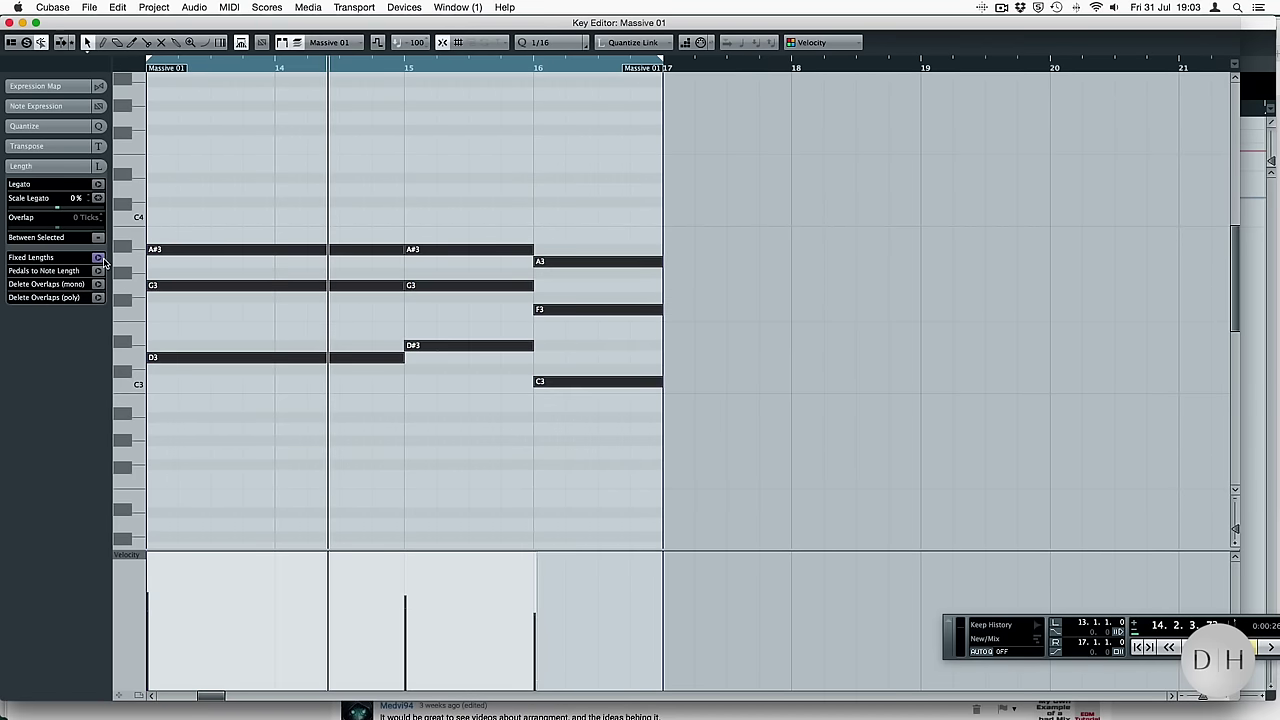
{"action": "left_click", "coordinate": [98, 258]}
{"action": "key", "text": "super+a"}
{"action": "key", "text": "h"}
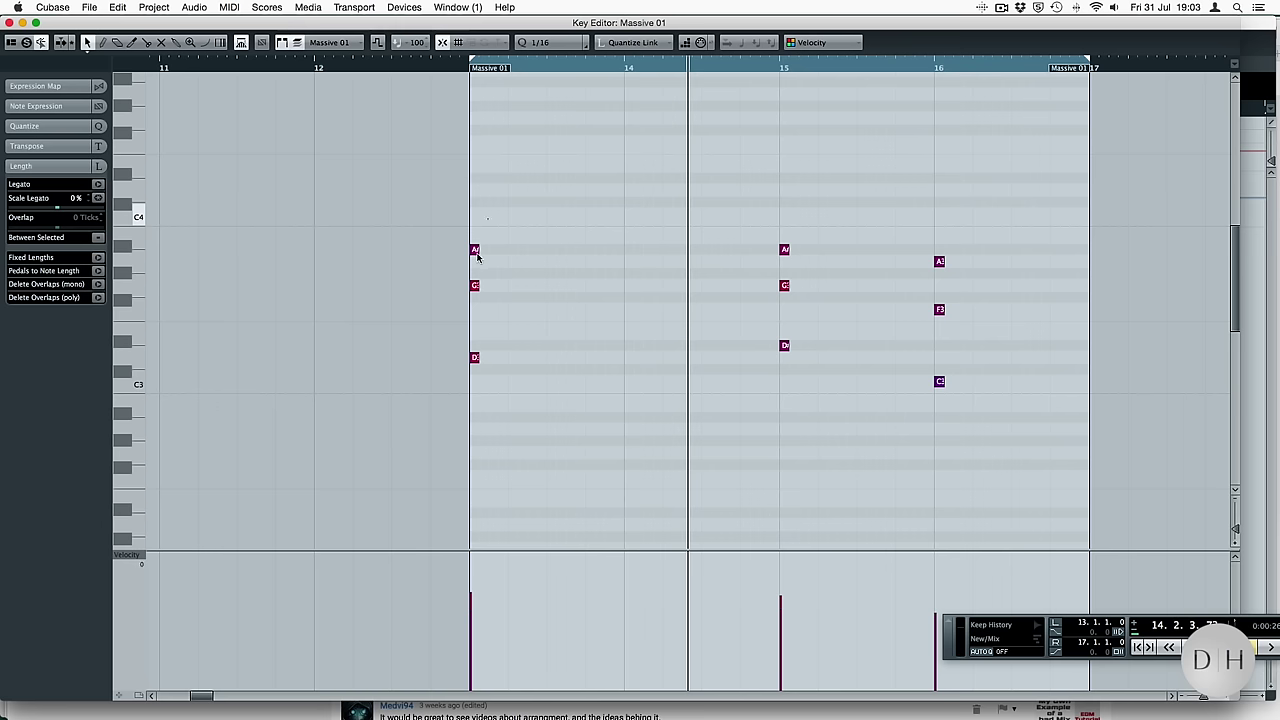
Spread the bar 13 chord into a rhythmic melody of short notes: D3, G3, A#3, D#3, G3 and F3, playing it along the way
{"action": "left_click_drag", "start_coordinate": [469, 238], "coordinate": [494, 287]}
{"action": "key", "text": "space"}
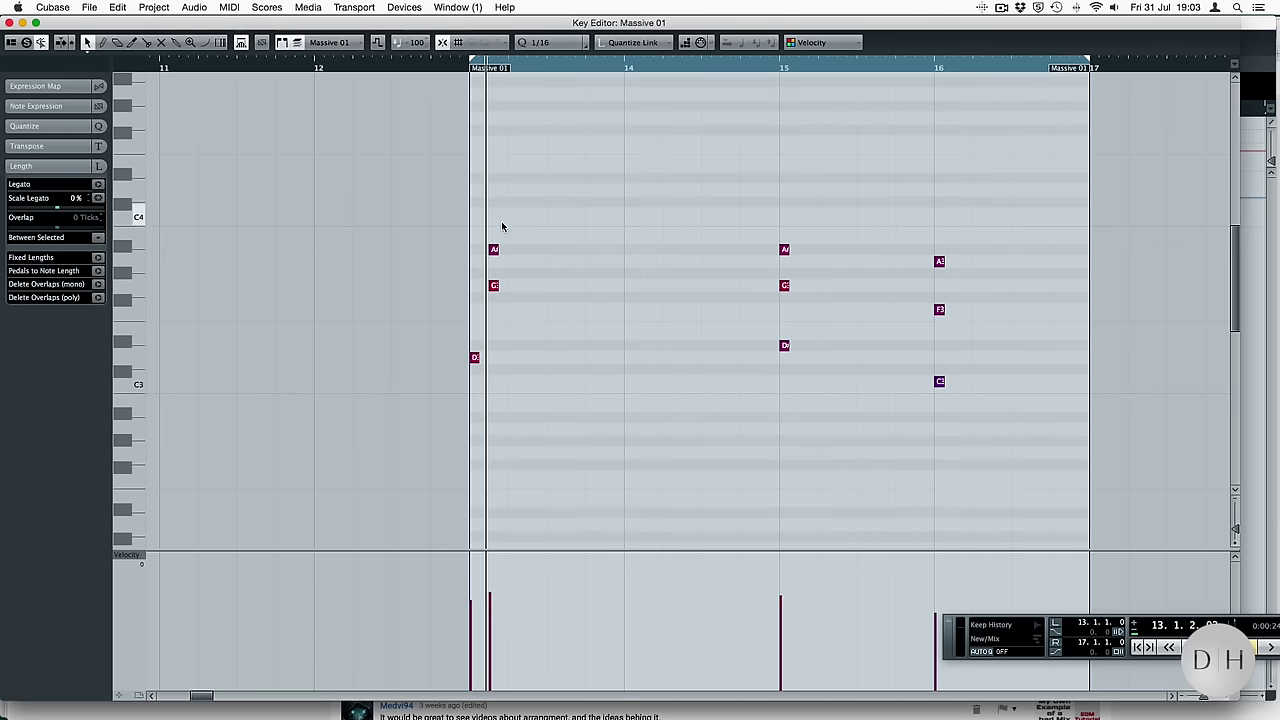
{"action": "left_click_drag", "start_coordinate": [497, 286], "coordinate": [537, 252]}
{"action": "left_click_drag", "start_coordinate": [574, 214], "coordinate": [608, 284]}
{"action": "left_click", "coordinate": [494, 354]}
{"action": "key", "text": "space"}
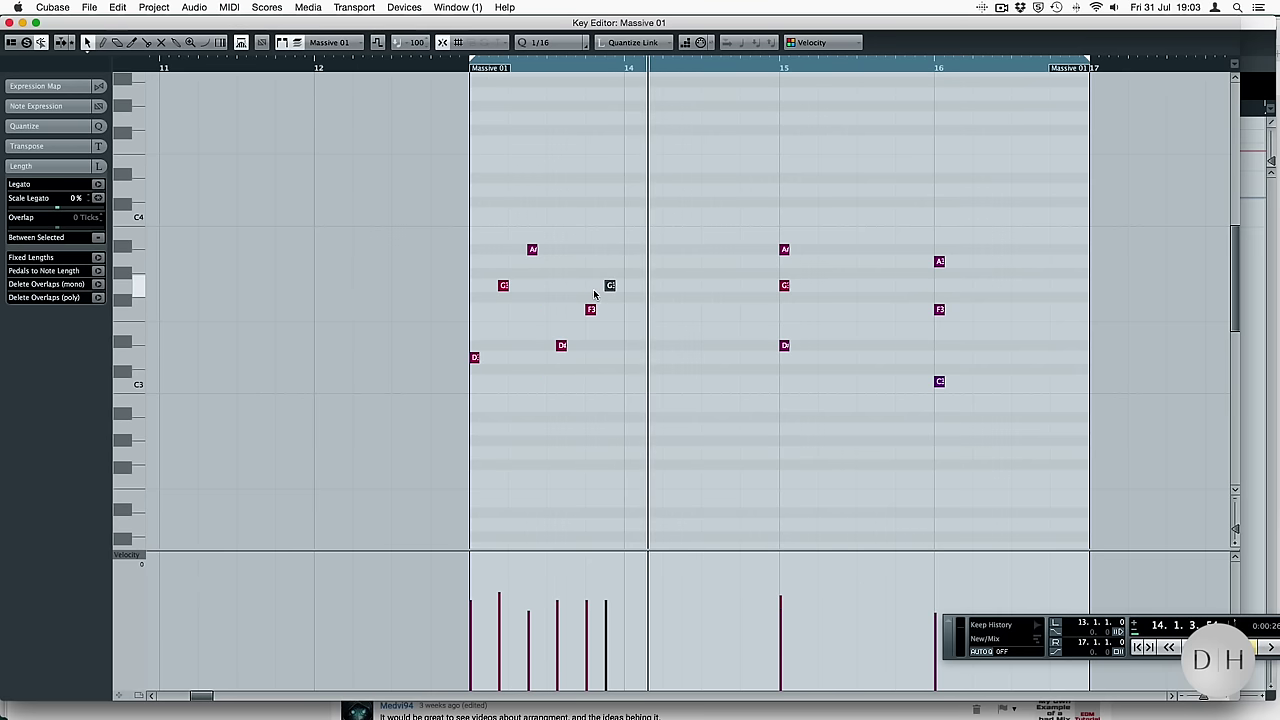
{"action": "left_click_drag", "start_coordinate": [609, 287], "coordinate": [609, 311]}
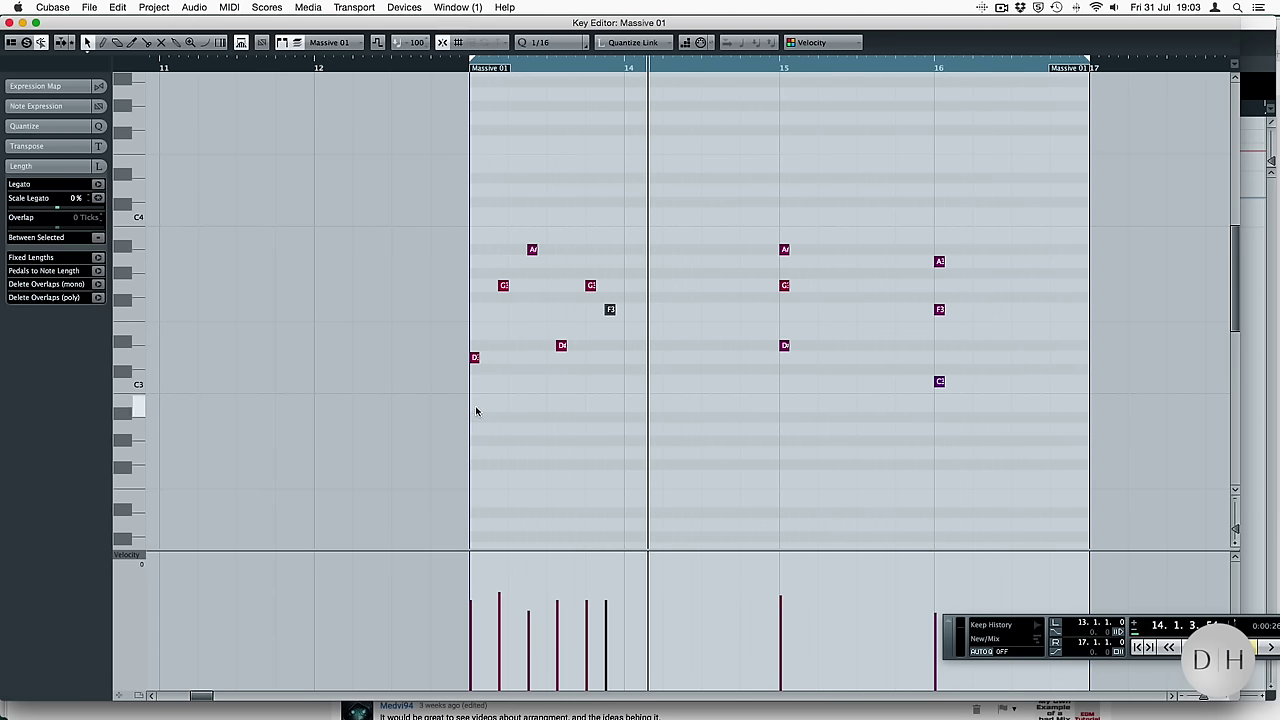
Fill the gaps of the bar 13 melody with 1/16 A#2 notes, play it and close the note editor
{"action": "left_click_drag", "start_coordinate": [475, 359], "coordinate": [602, 420]}
{"action": "left_click_drag", "start_coordinate": [602, 420], "coordinate": [620, 418]}
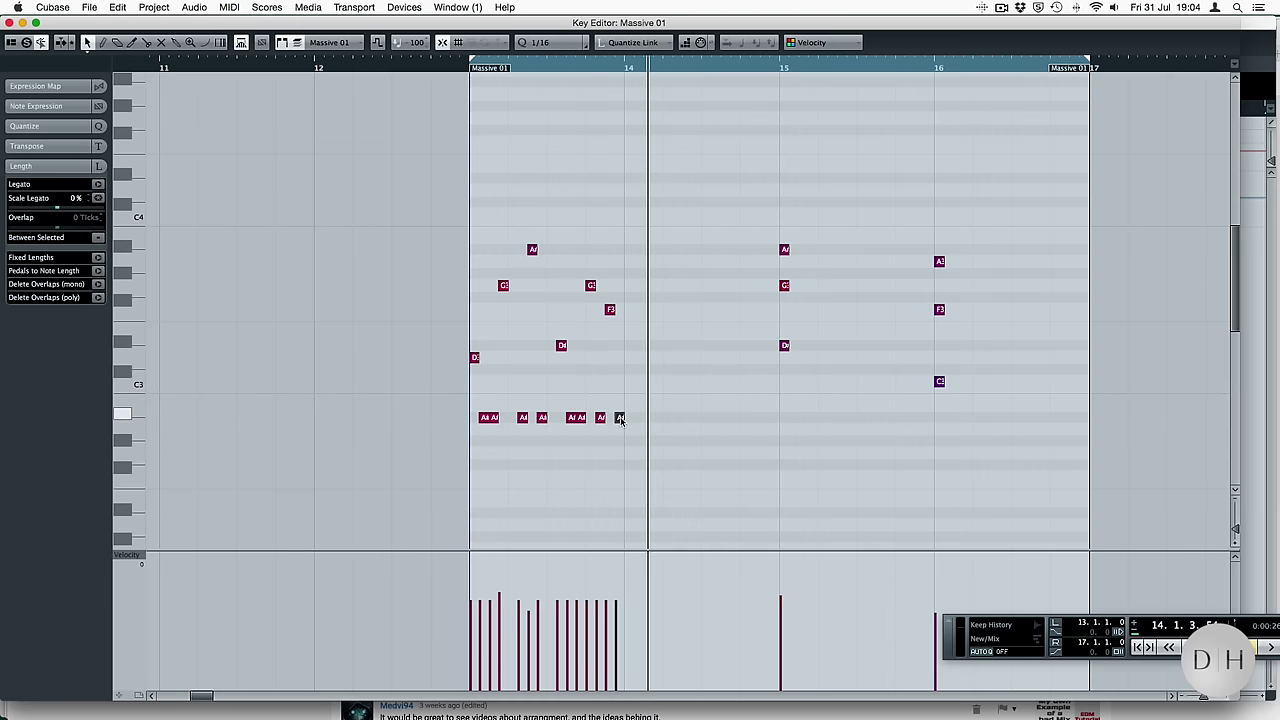
{"action": "key", "text": "space"}
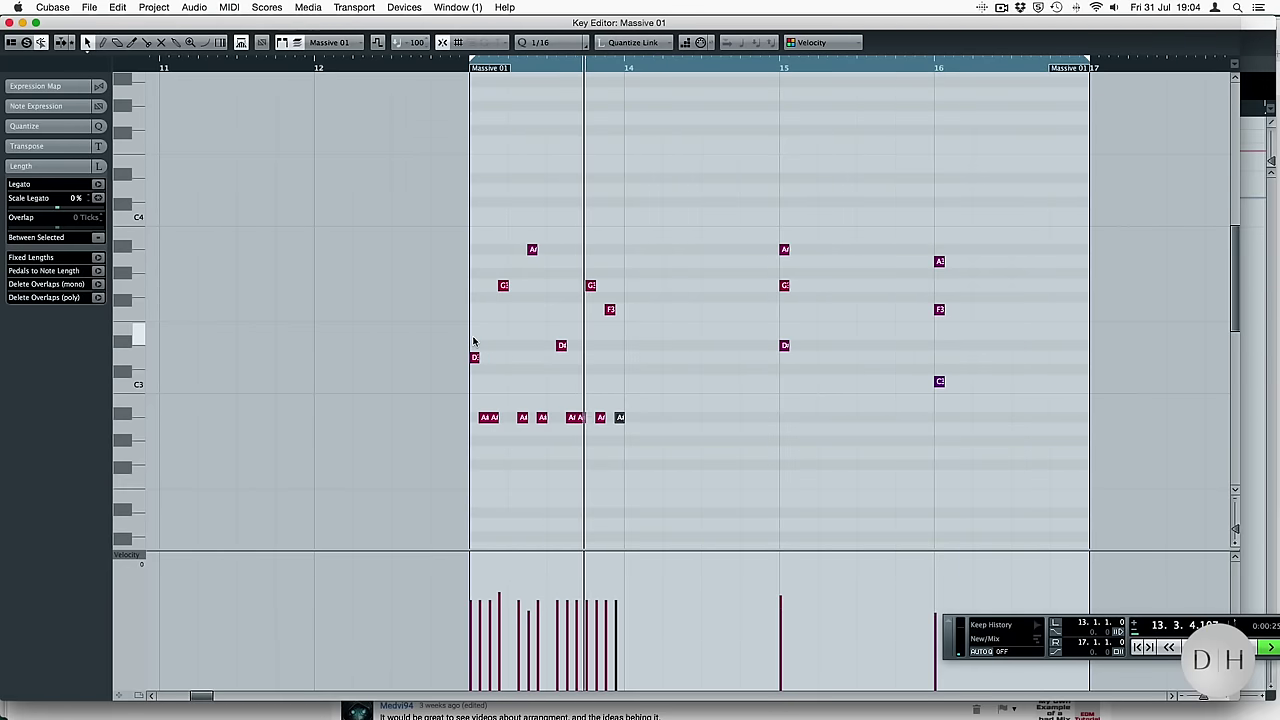
{"action": "key", "text": "Return"}
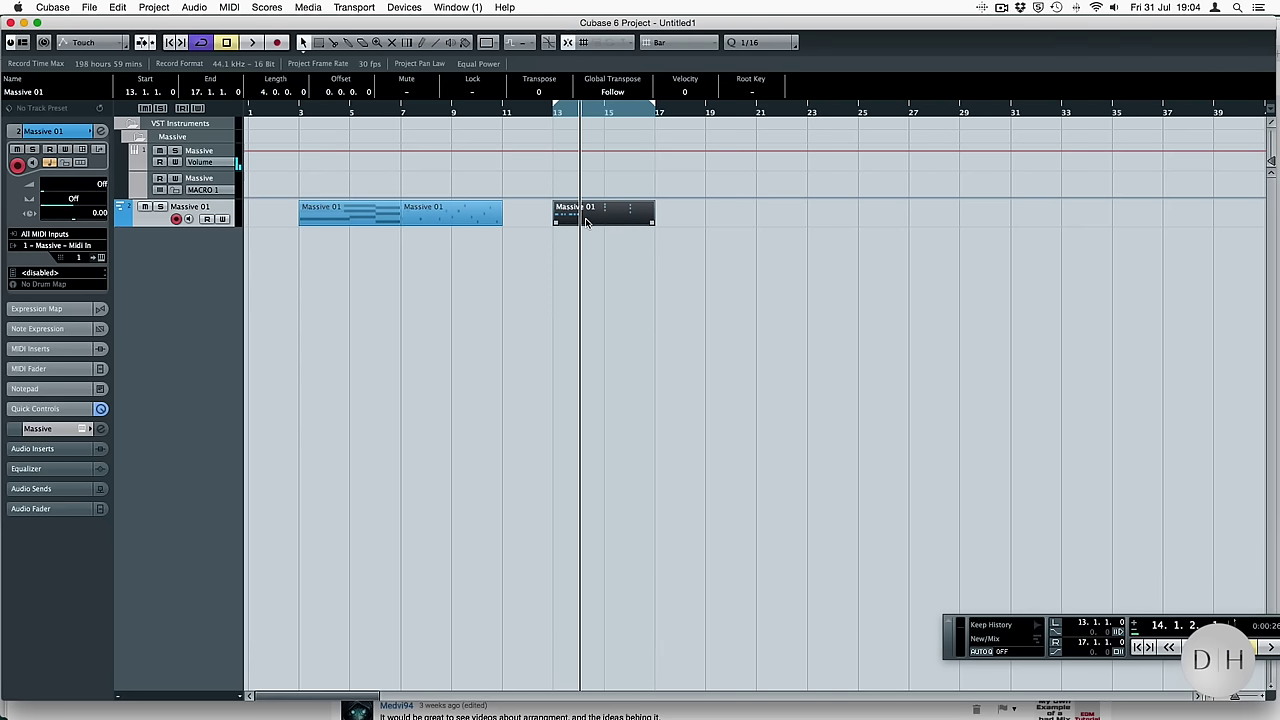
Reopen the bar 13 part in the Key Editor and delete its bar 13 notes except the D3 on the downbeat
{"action": "double_click", "coordinate": [583, 212]}
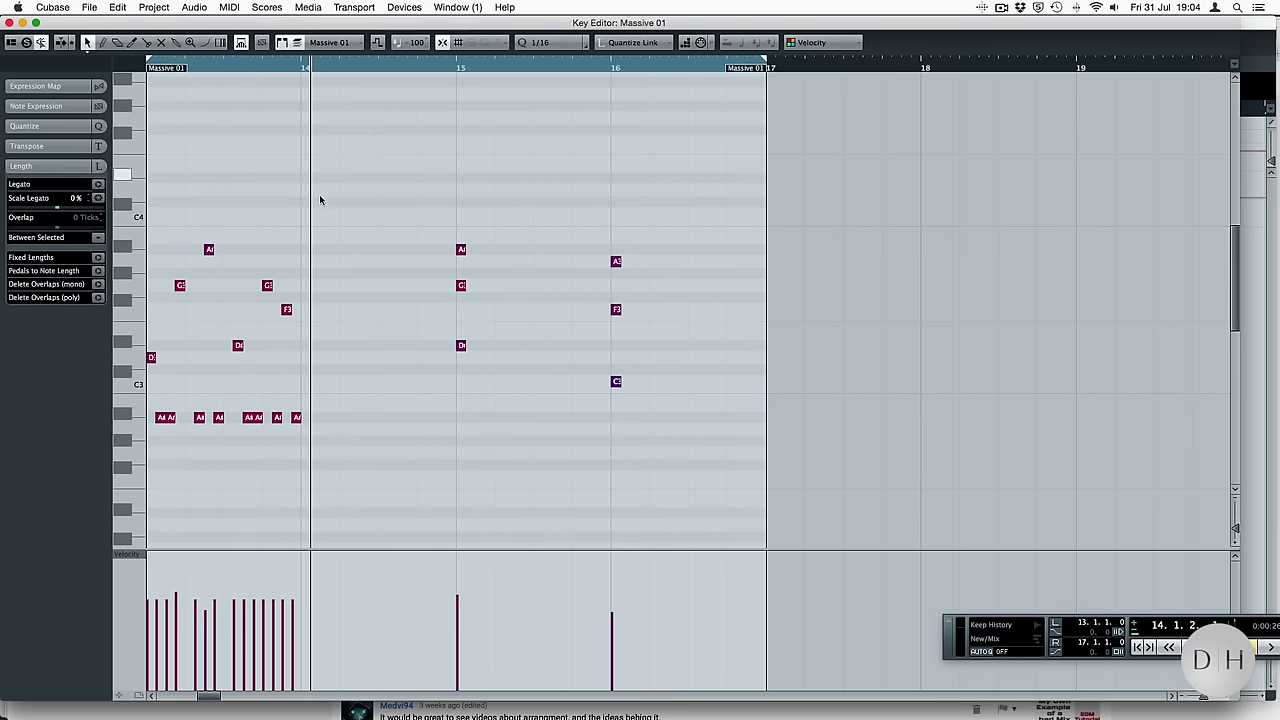
{"action": "left_click_drag", "start_coordinate": [324, 183], "coordinate": [166, 470]}
{"action": "key", "text": "Delete"}
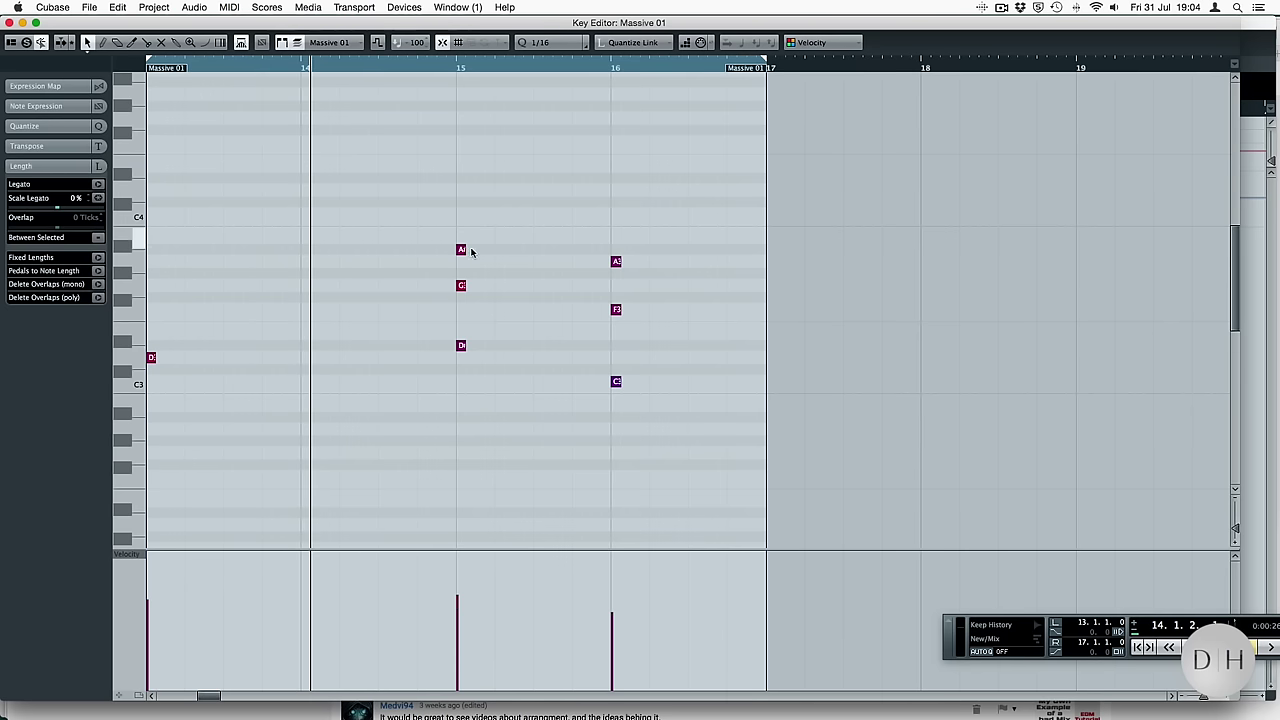
Restore A#3 at bar 13, remove each chord's middle note, and delay D3 and C3 by three sixteenths and D#3 by two
{"action": "left_click_drag", "start_coordinate": [151, 358], "coordinate": [227, 287]}
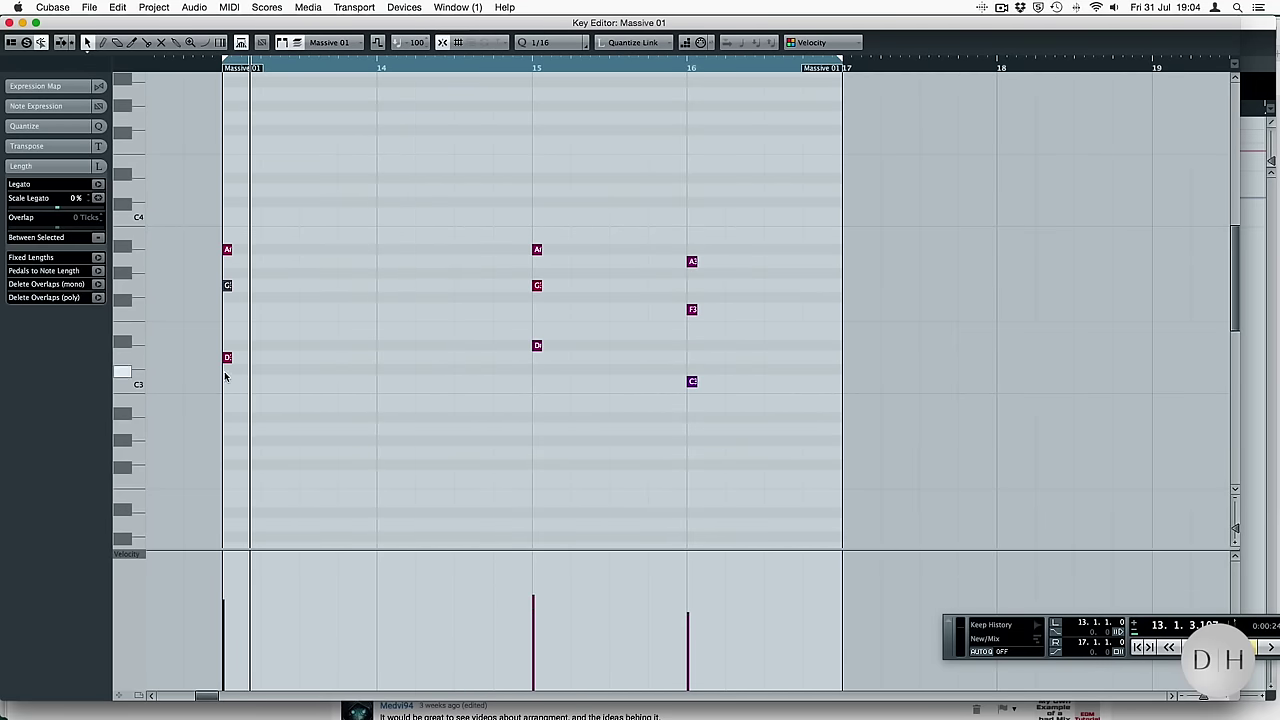
{"action": "left_click_drag", "start_coordinate": [227, 358], "coordinate": [256, 356]}
{"action": "key", "text": "space"}
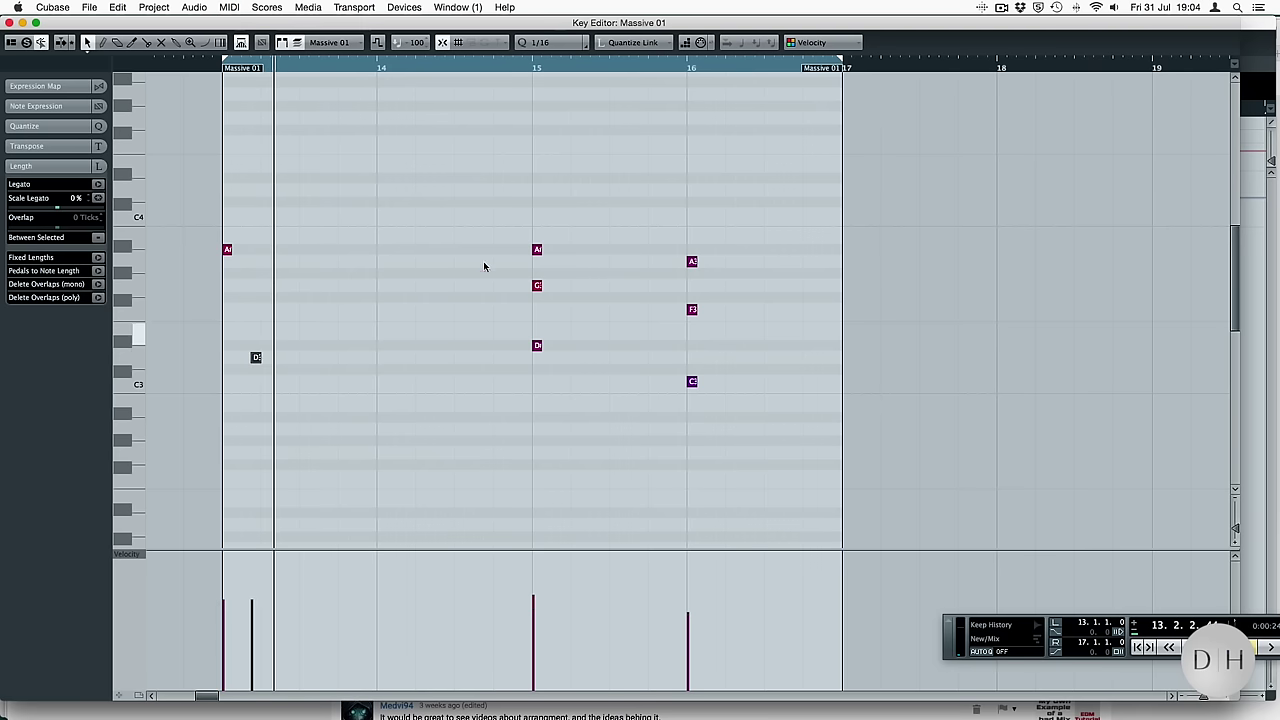
{"action": "left_click_drag", "start_coordinate": [538, 350], "coordinate": [558, 350]}
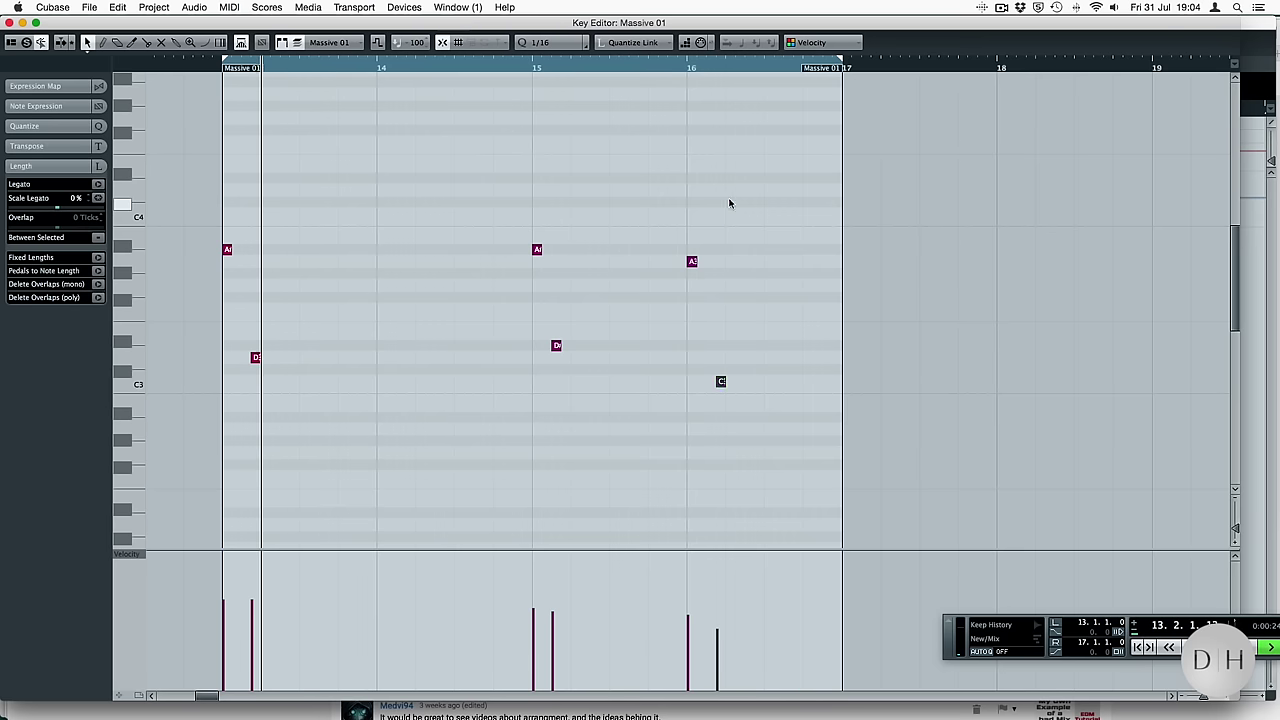
Copy all note pairs six sixteenths later, and repeat the bar 13 pairs through bar 14, deleting the surplus D3 in bar 15
{"action": "left_click_drag", "start_coordinate": [729, 200], "coordinate": [186, 471]}
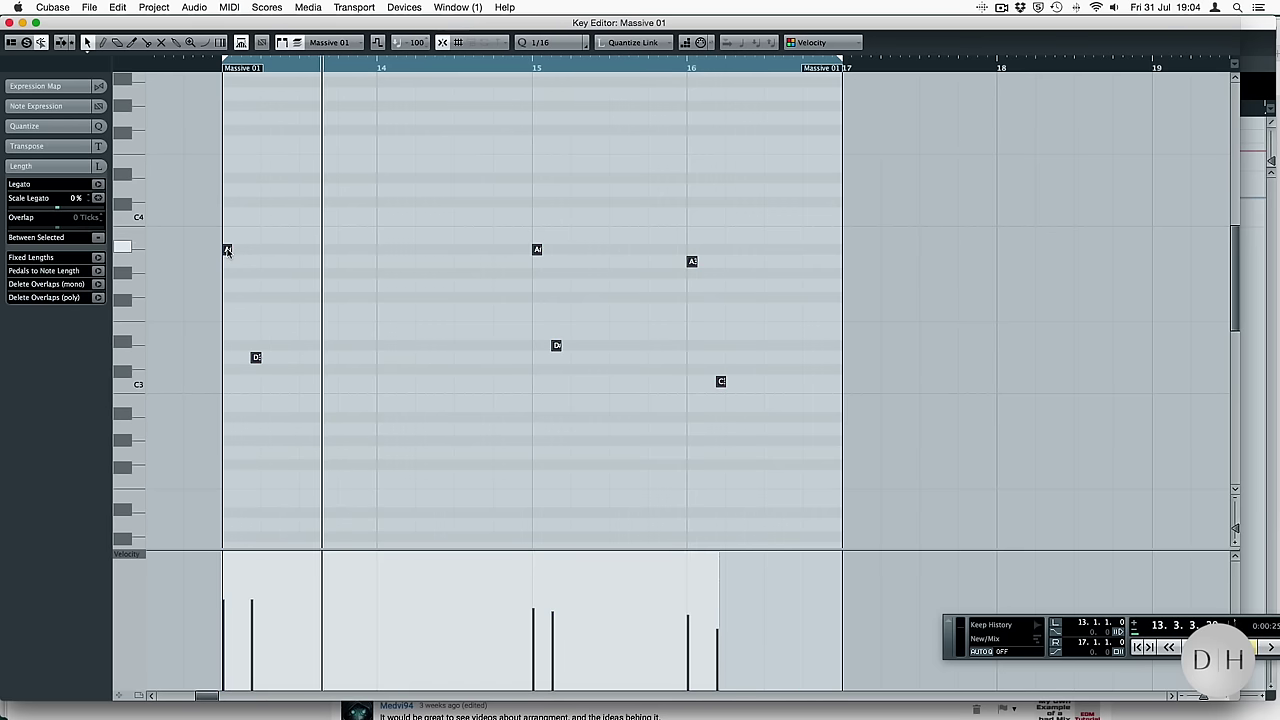
{"action": "left_click_drag", "start_coordinate": [227, 250], "coordinate": [286, 250]}
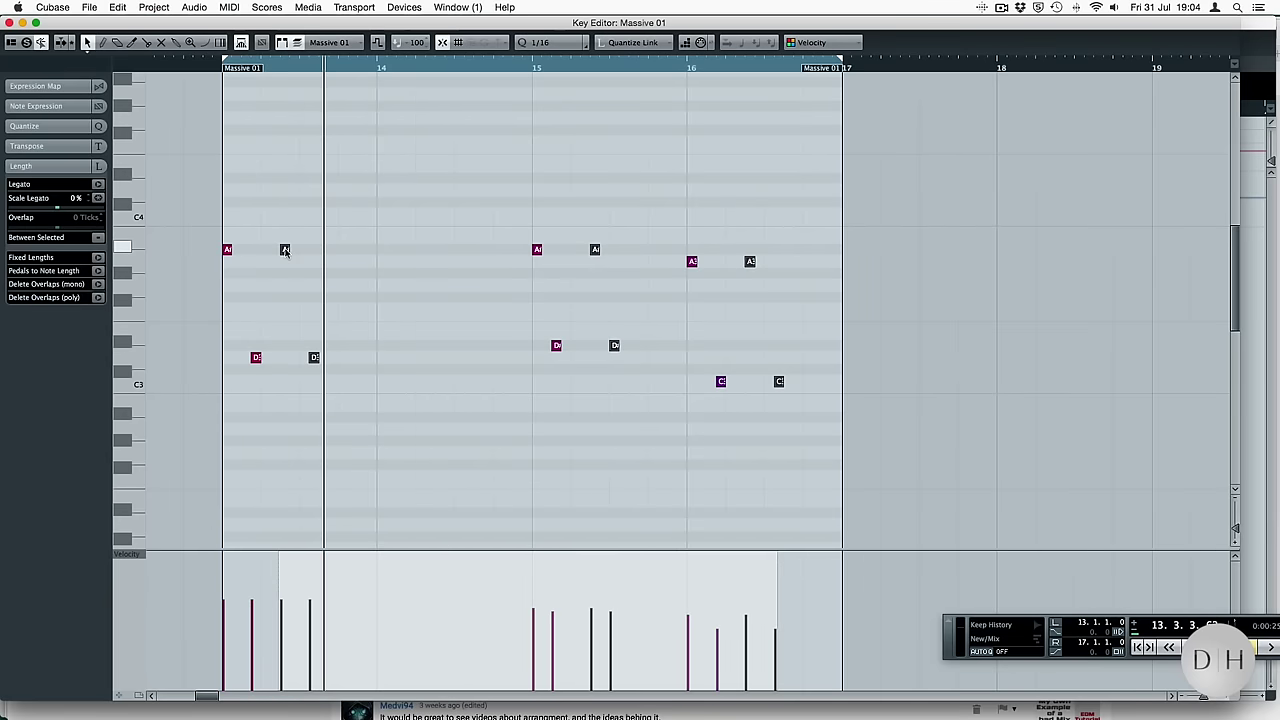
{"action": "left_click_drag", "start_coordinate": [408, 200], "coordinate": [204, 384]}
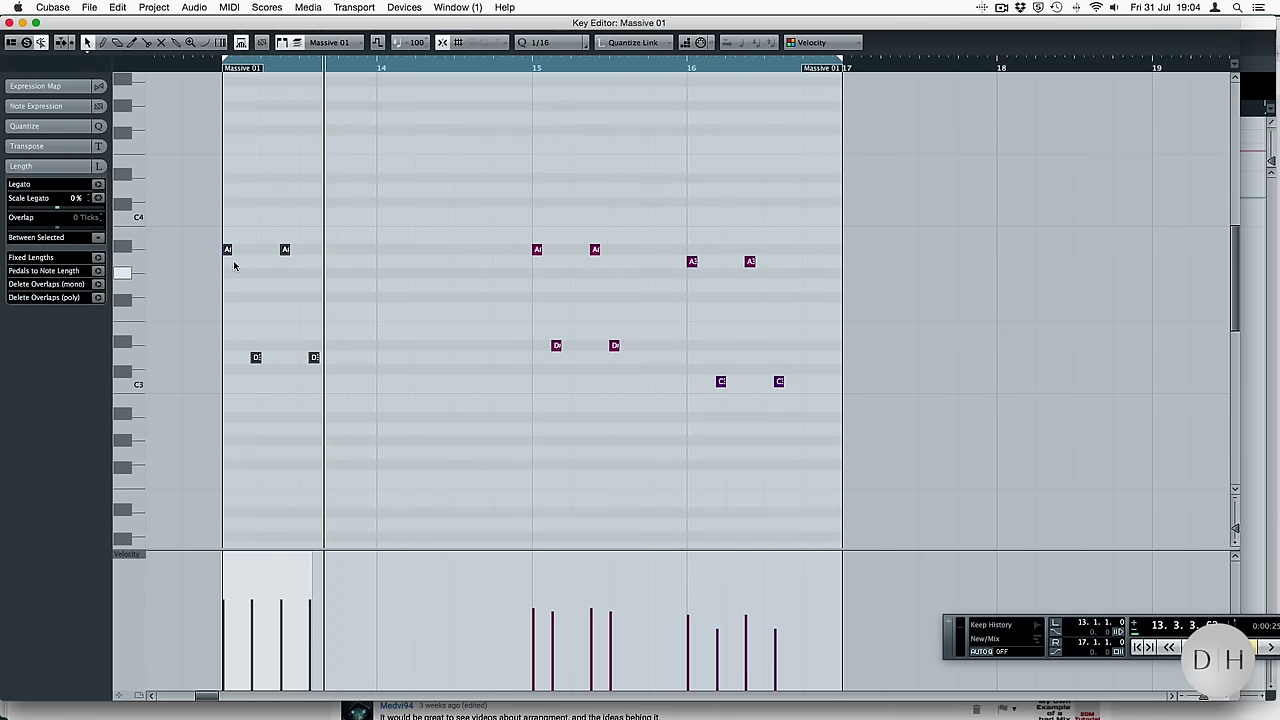
{"action": "left_click_drag", "start_coordinate": [227, 250], "coordinate": [346, 254]}
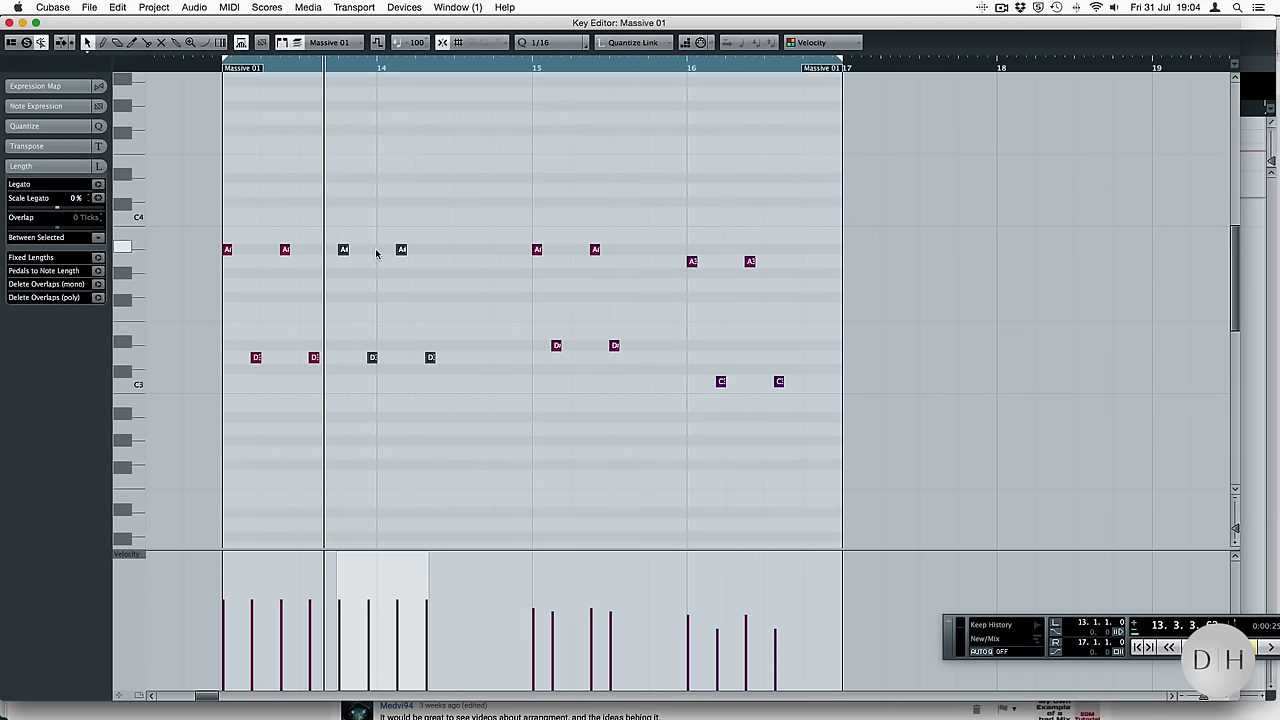
{"action": "left_click_drag", "start_coordinate": [343, 249], "coordinate": [458, 255]}
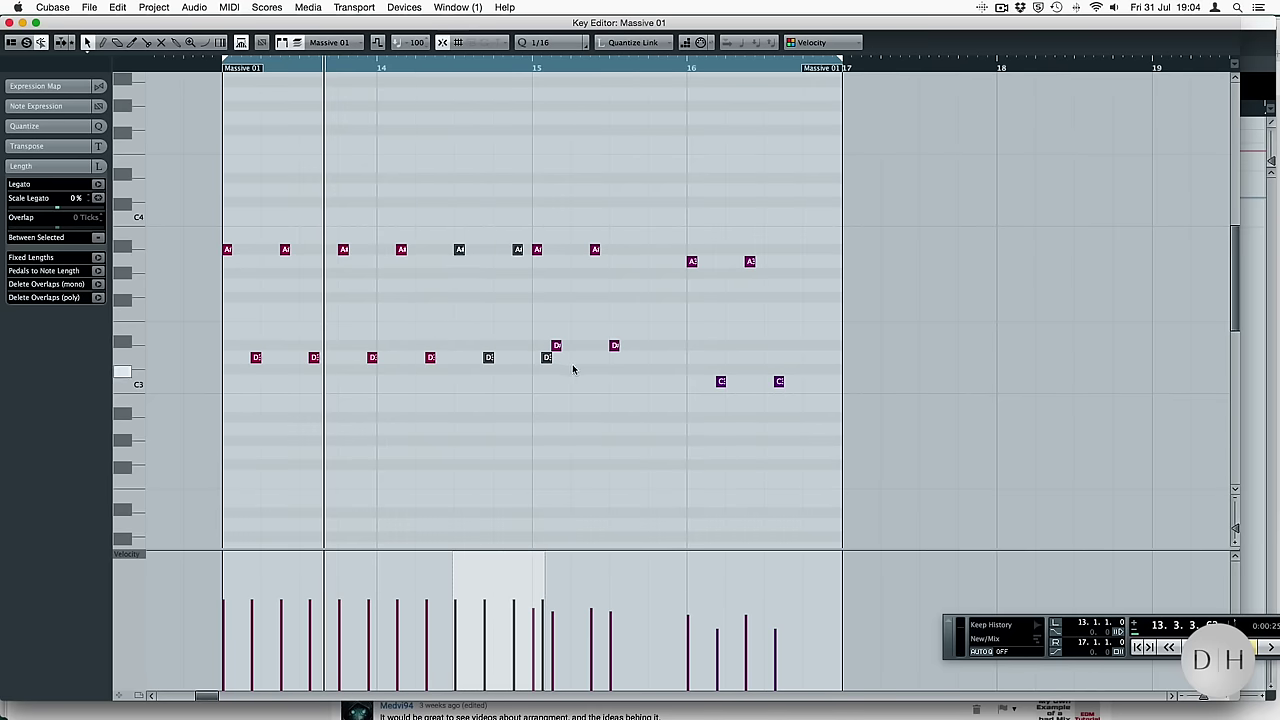
{"action": "left_click", "coordinate": [539, 358]}
Copy the last note pairs of bars 15 and 16 six sixteenths later and move the final C3 one sixteenth earlier
{"action": "left_click_drag", "start_coordinate": [633, 231], "coordinate": [592, 354]}
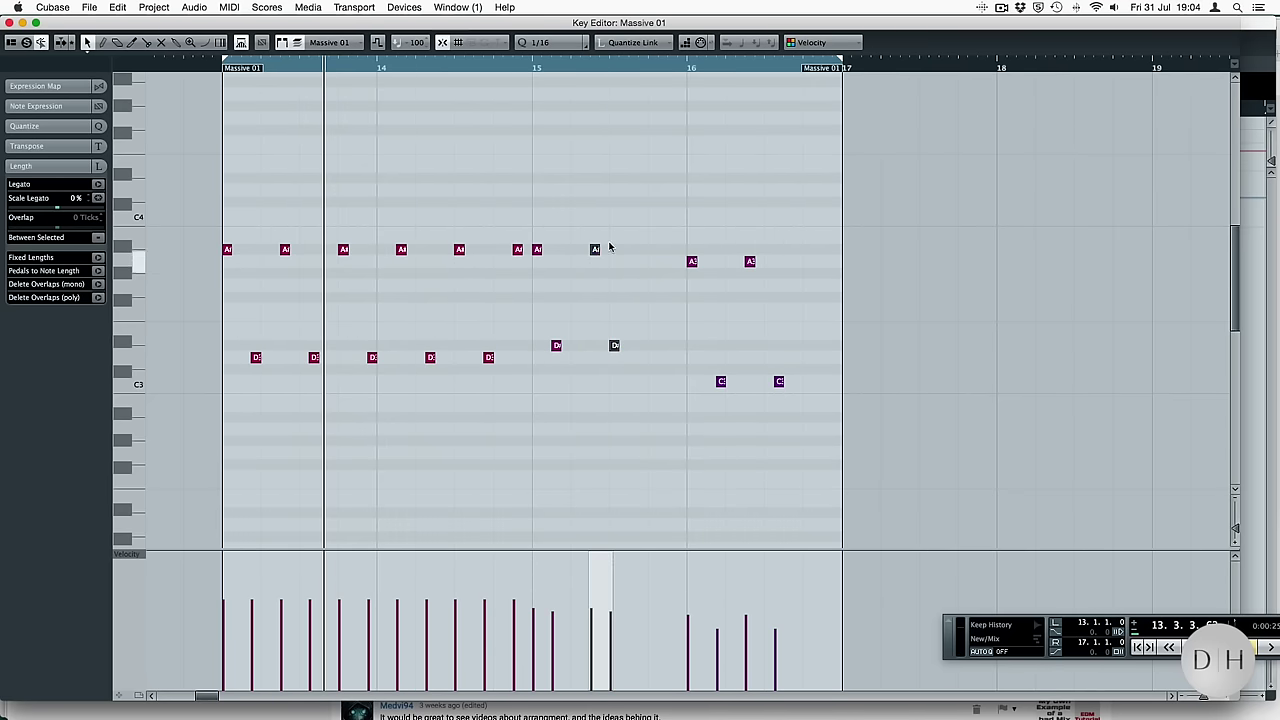
{"action": "left_click_drag", "start_coordinate": [594, 251], "coordinate": [654, 250]}
{"action": "left_click_drag", "start_coordinate": [816, 217], "coordinate": [731, 448]}
{"action": "left_click_drag", "start_coordinate": [751, 263], "coordinate": [809, 262]}
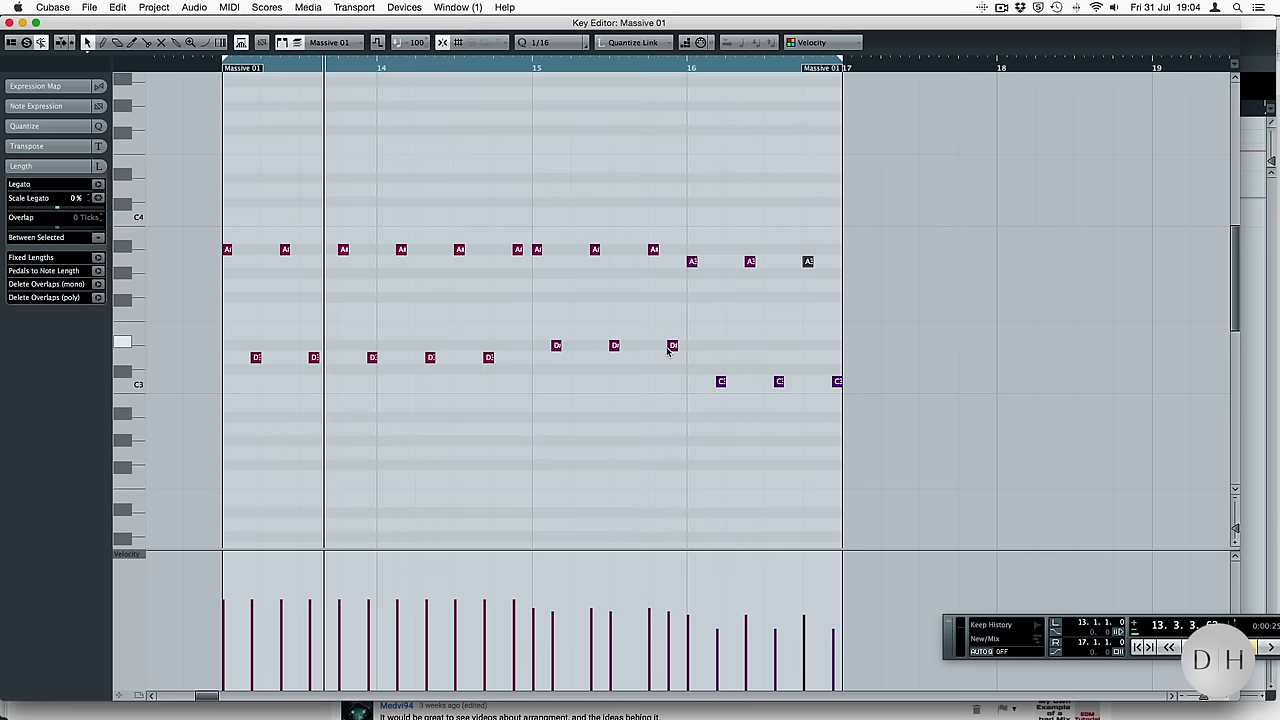
{"action": "left_click_drag", "start_coordinate": [840, 385], "coordinate": [830, 386]}
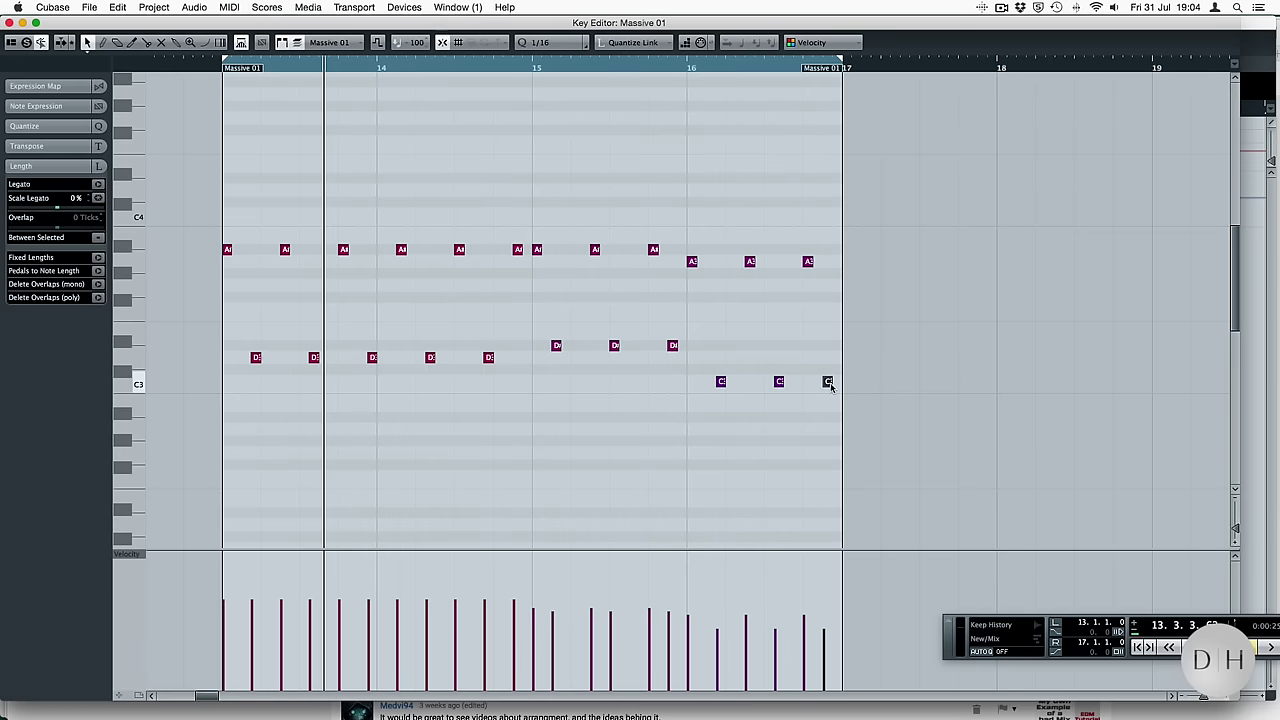
Play the pattern, move the bar 15 D#3 notes one sixteenth later and return the last one one sixteenth earlier
{"action": "key", "text": "space"}
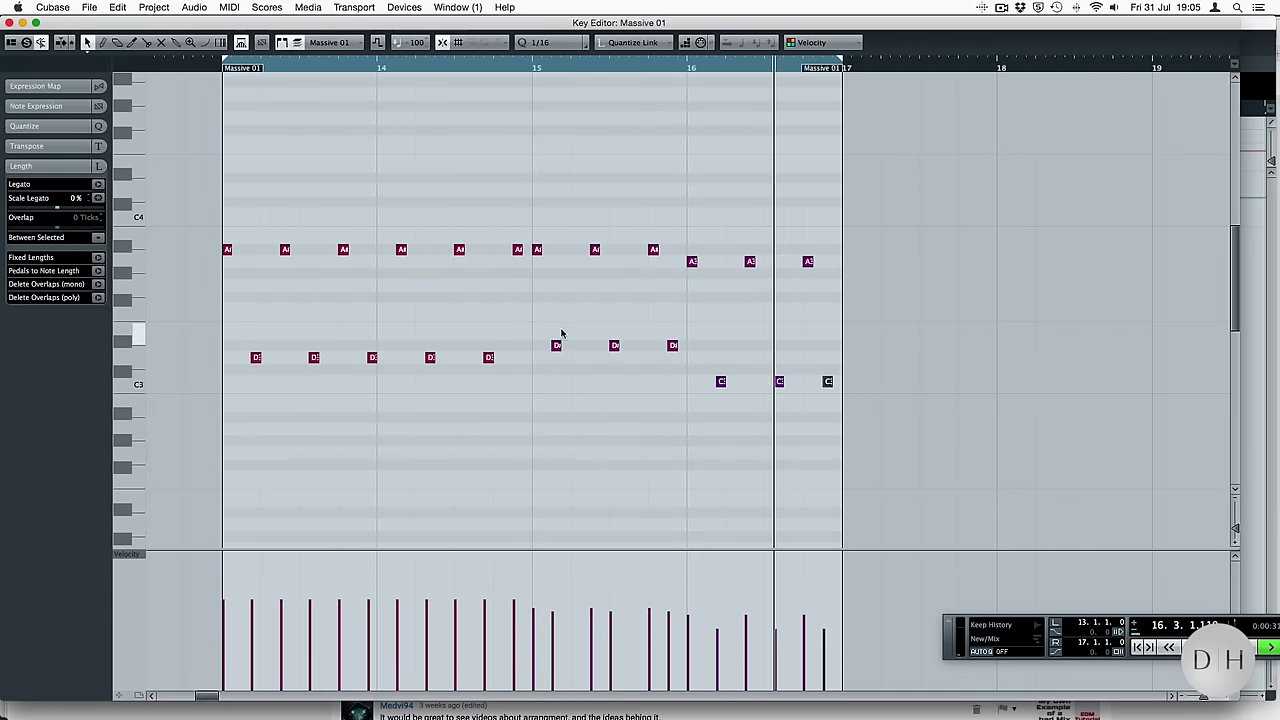
{"action": "left_click_drag", "start_coordinate": [526, 334], "coordinate": [712, 360]}
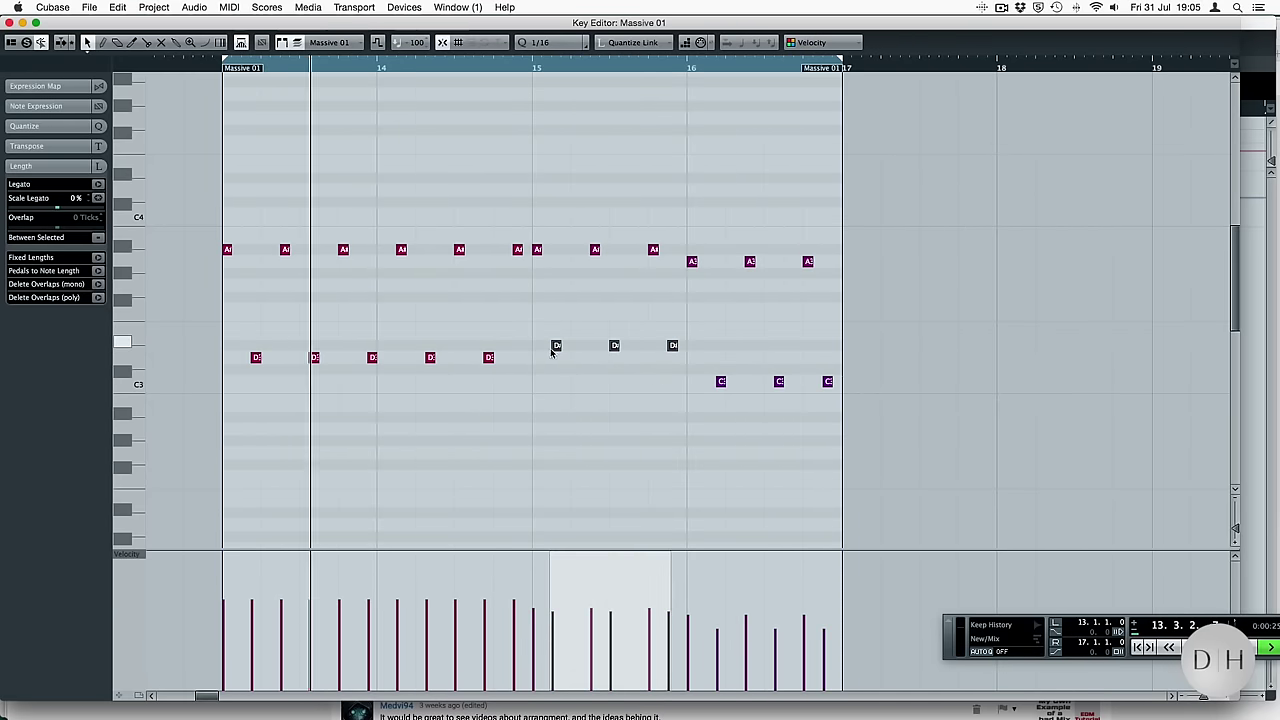
{"action": "left_click_drag", "start_coordinate": [557, 347], "coordinate": [567, 347]}
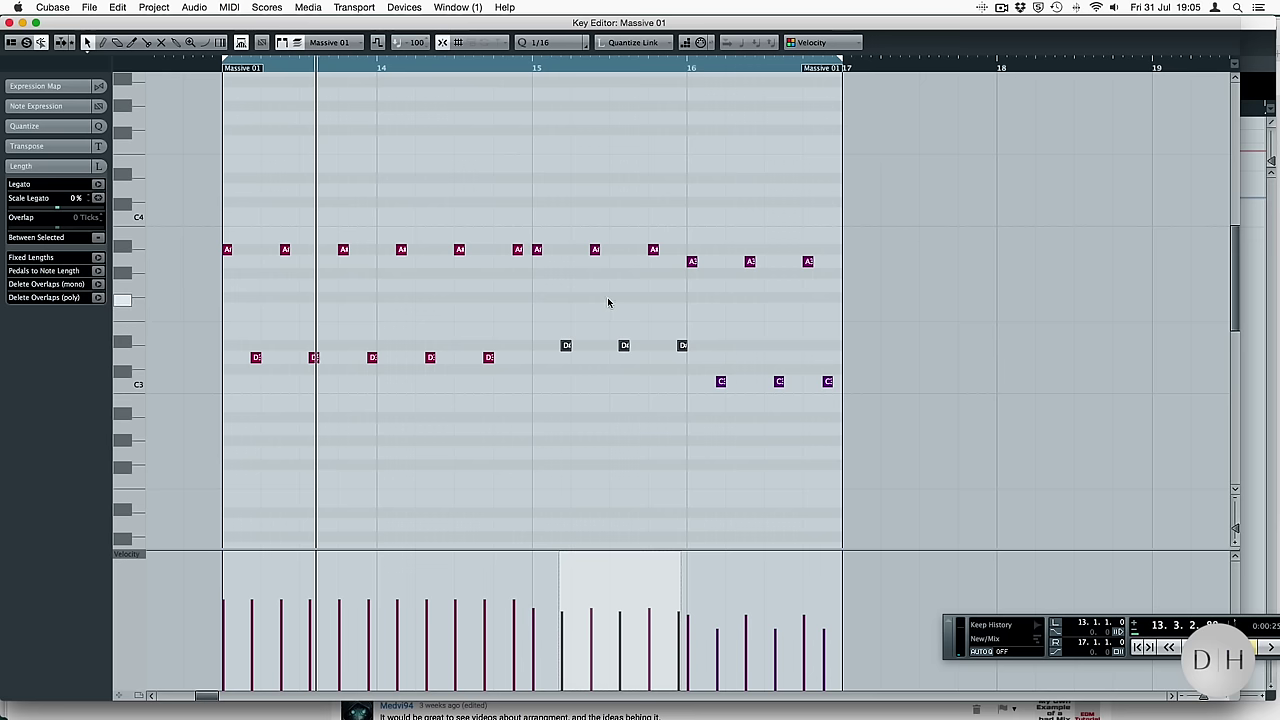
{"action": "left_click", "coordinate": [606, 300]}
{"action": "left_click_drag", "start_coordinate": [675, 350], "coordinate": [674, 350]}
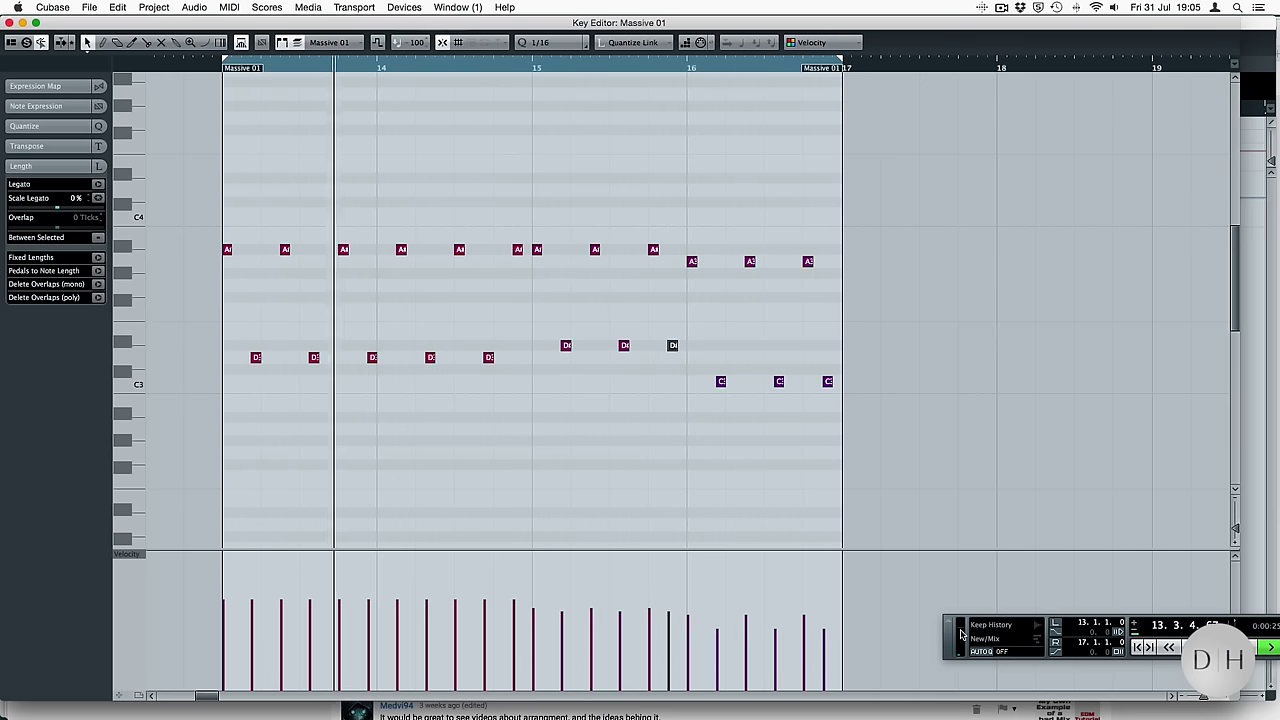
Bring the whole transport panel into view, set the project tempo to 134, play the pattern and close the note editor
{"action": "left_click_drag", "start_coordinate": [948, 635], "coordinate": [641, 542]}
{"action": "key", "text": "space"}
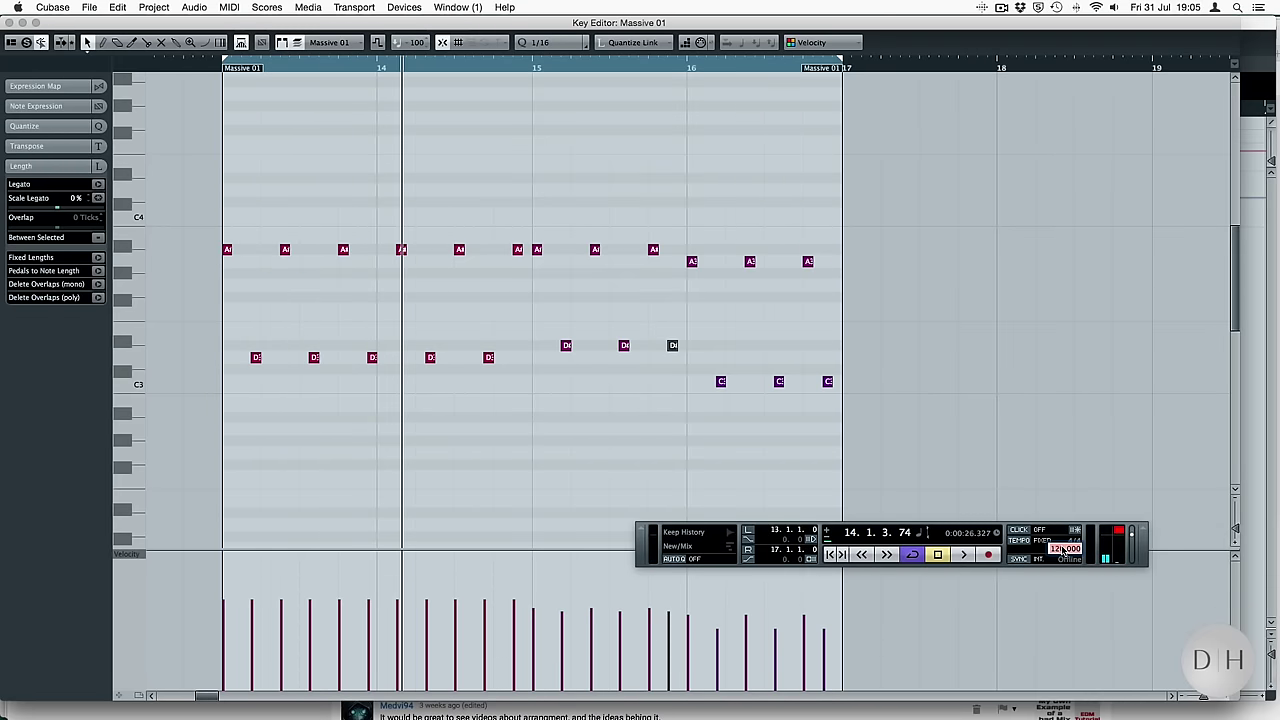
{"action": "key", "text": "space"}
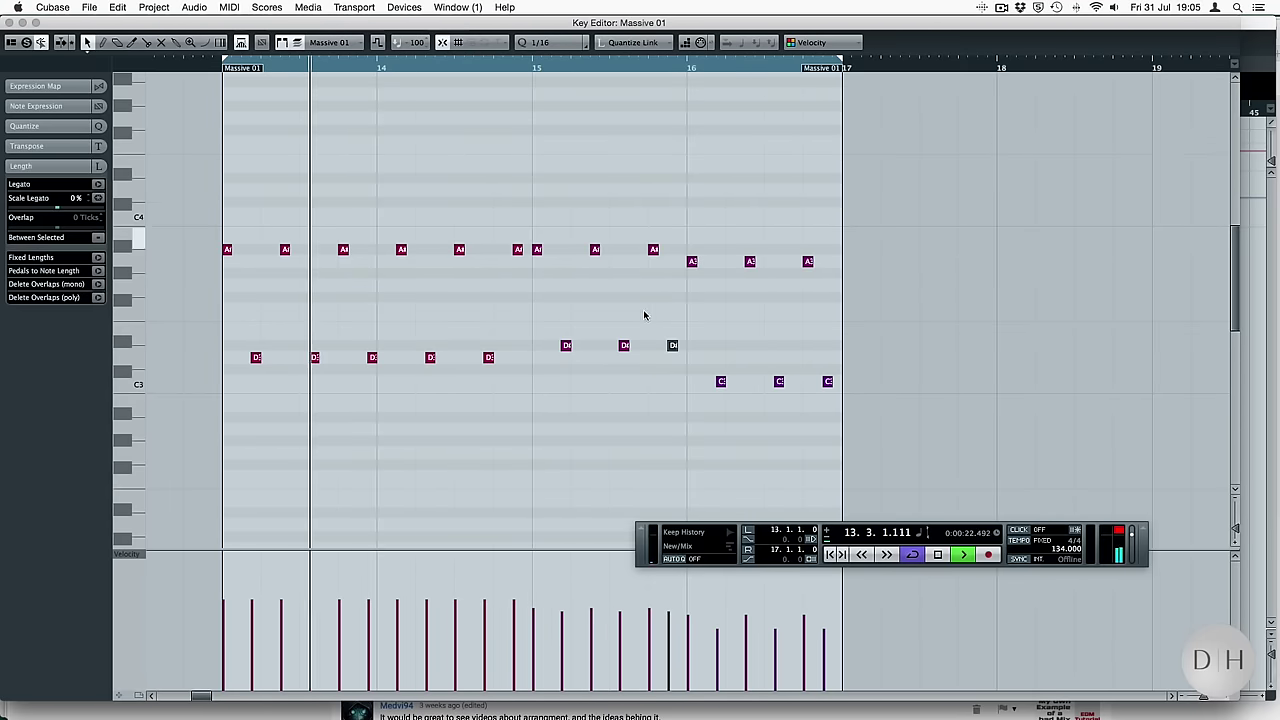
{"action": "key", "text": "space"}
{"action": "key", "text": "Return"}
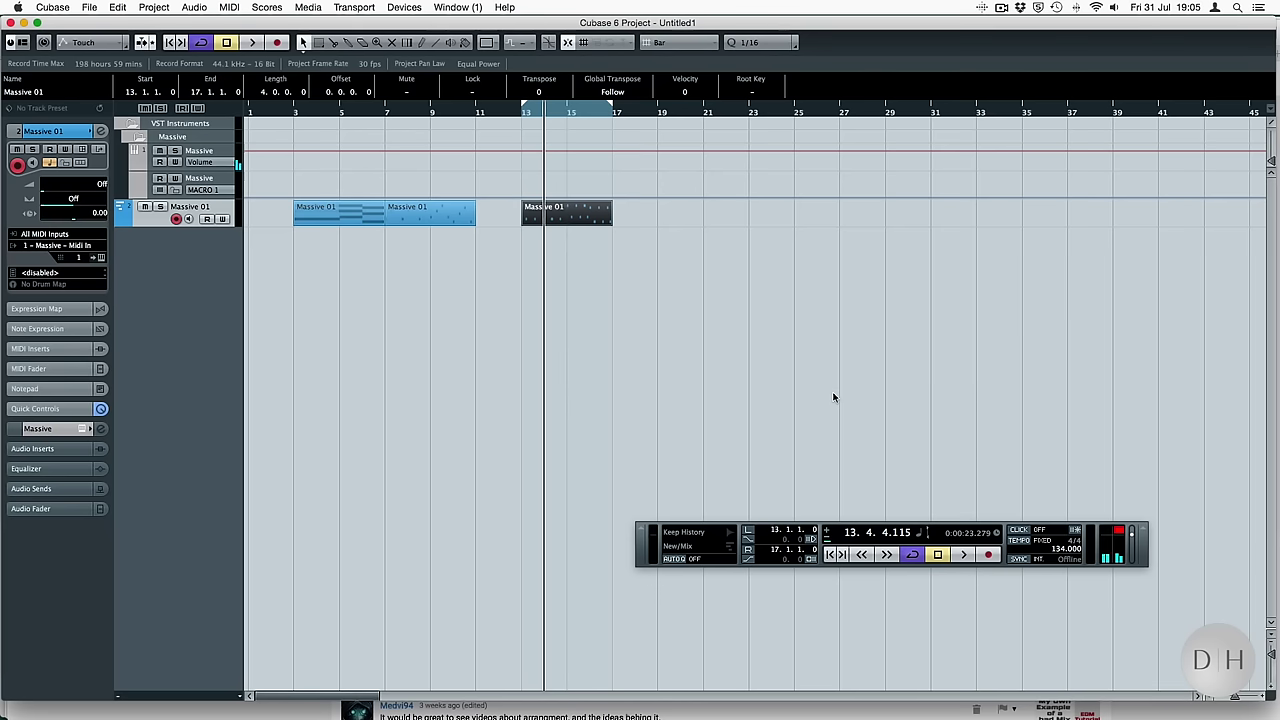
Duplicate the part to bar 17, loop and play the duplicate, and open it in the Key Editor
{"action": "key", "text": "super+d"}
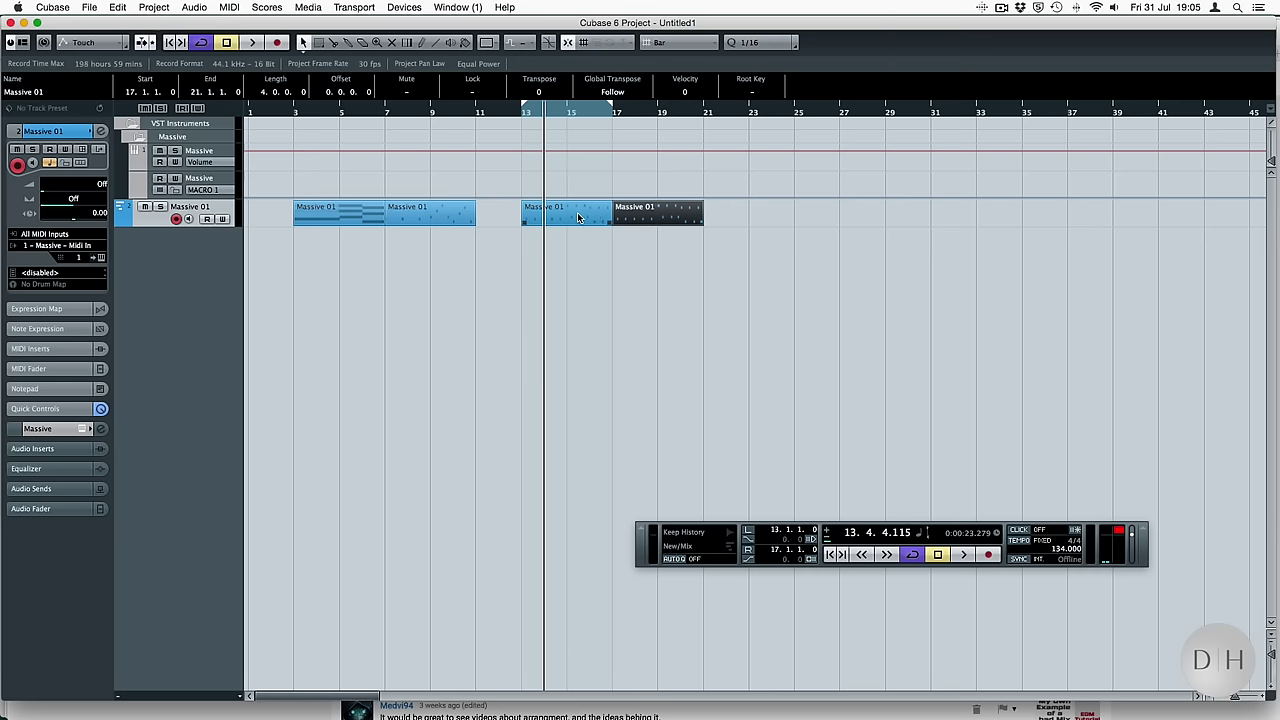
{"action": "key", "text": "p"}
{"action": "key", "text": "space"}
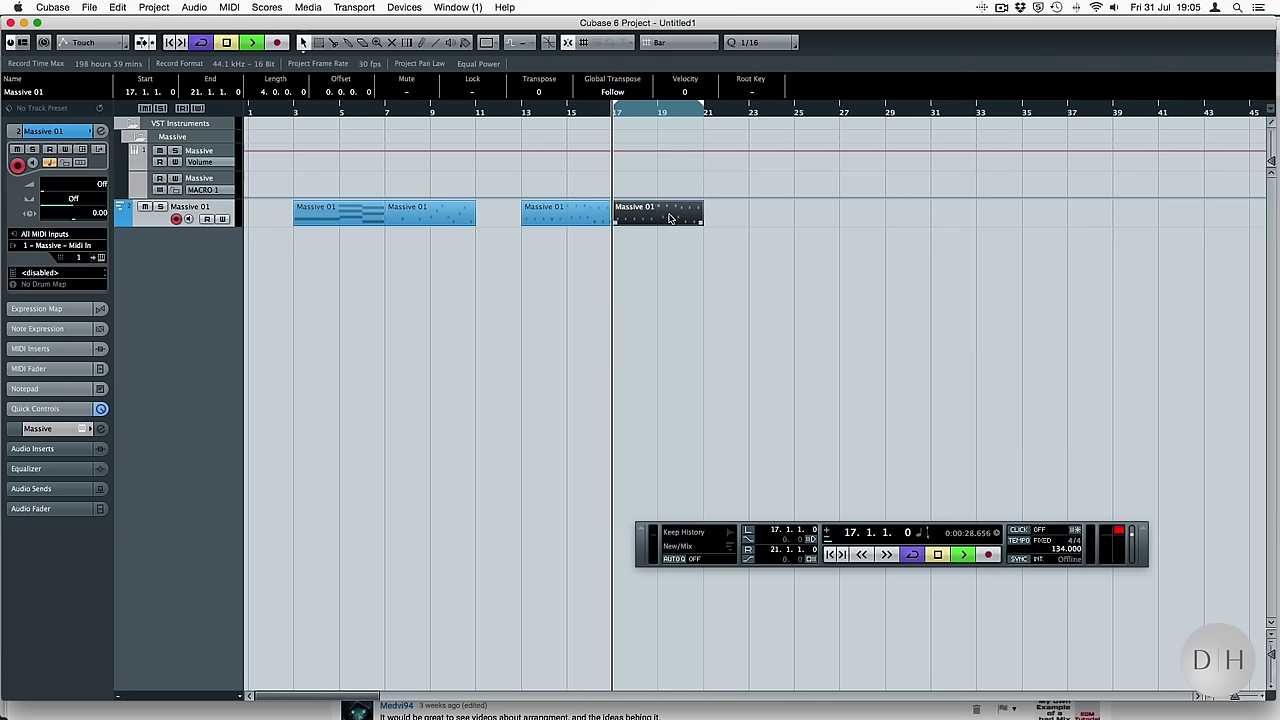
{"action": "double_click", "coordinate": [668, 218]}
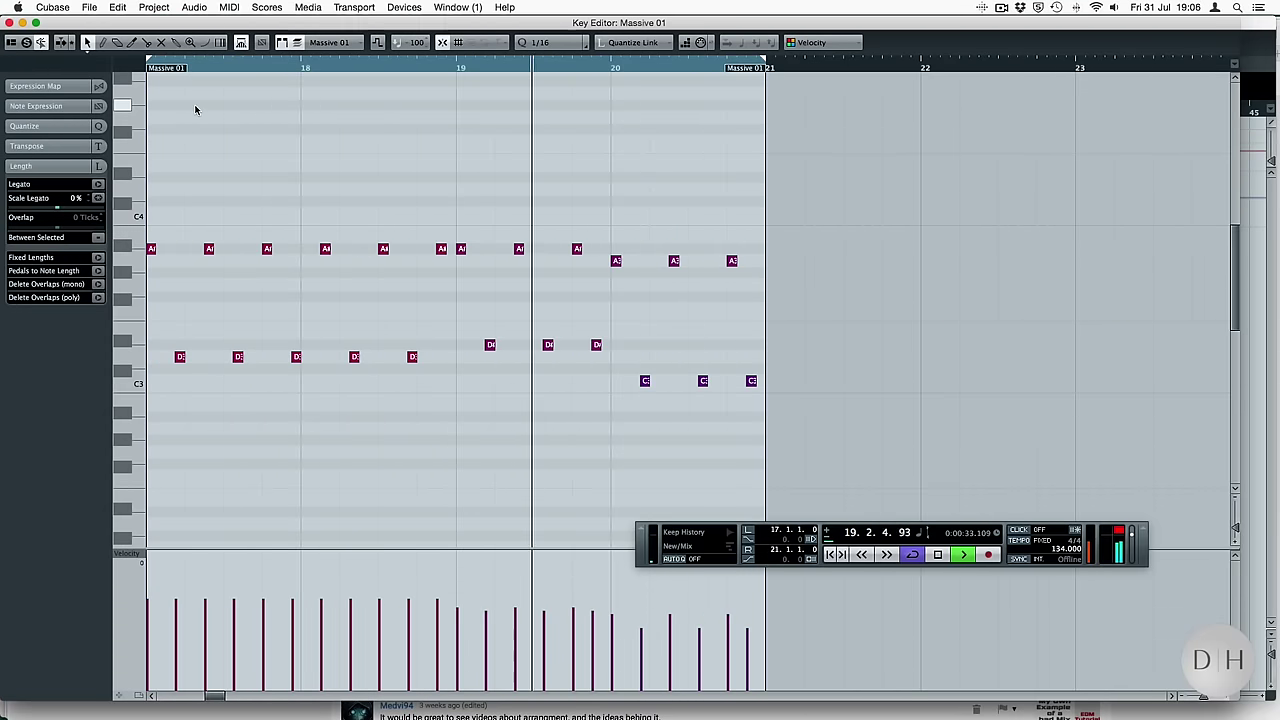
Copy the low notes down to G2, G#2 and F2 as two sixteenths before each low note, and play the result
{"action": "key", "text": "space"}
{"action": "left_click_drag", "start_coordinate": [412, 420], "coordinate": [155, 466]}
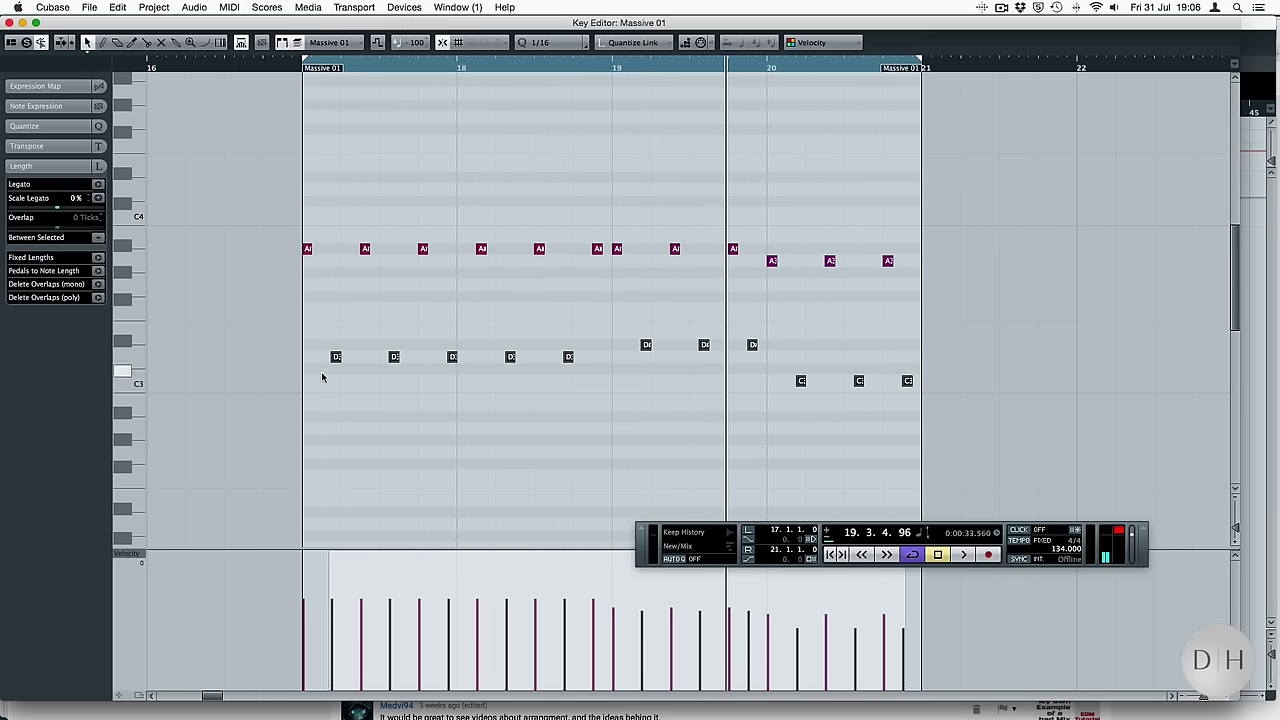
{"action": "left_click_drag", "start_coordinate": [336, 360], "coordinate": [318, 452]}
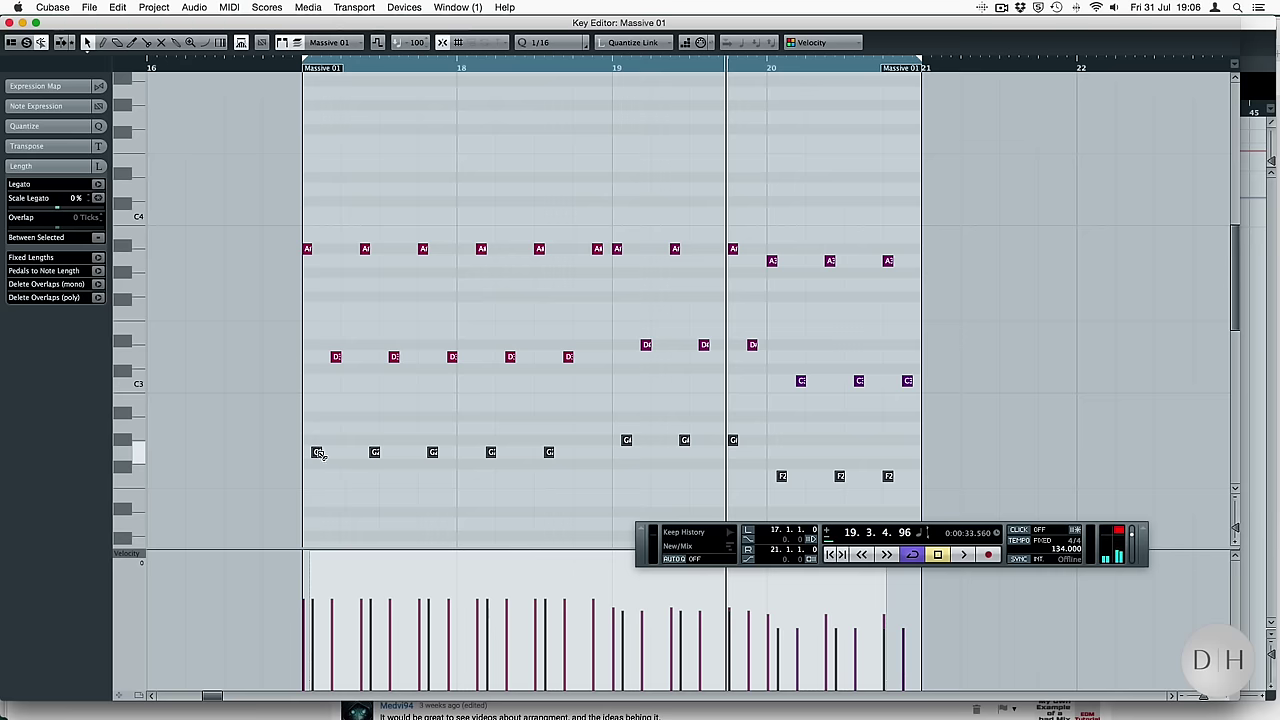
{"action": "left_click_drag", "start_coordinate": [315, 452], "coordinate": [325, 455]}
{"action": "key", "text": "space"}
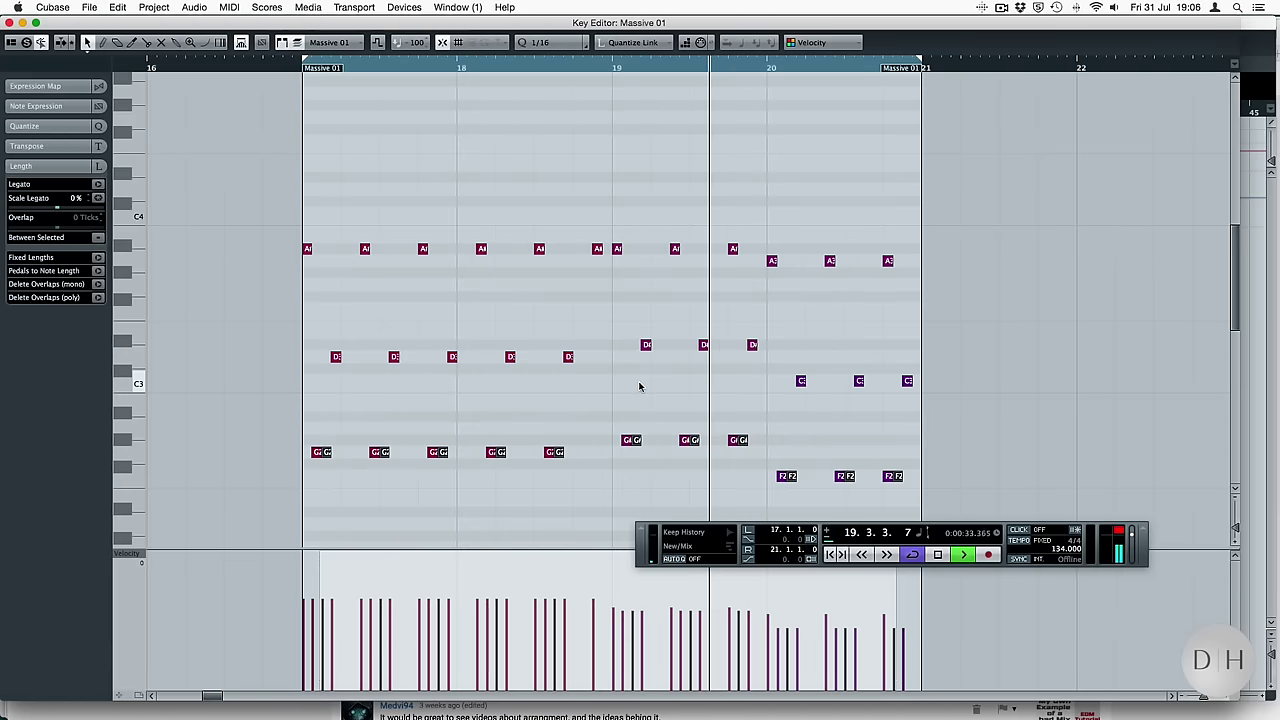
{"action": "key", "text": "space"}
{"action": "left_click_drag", "start_coordinate": [600, 424], "coordinate": [820, 464]}
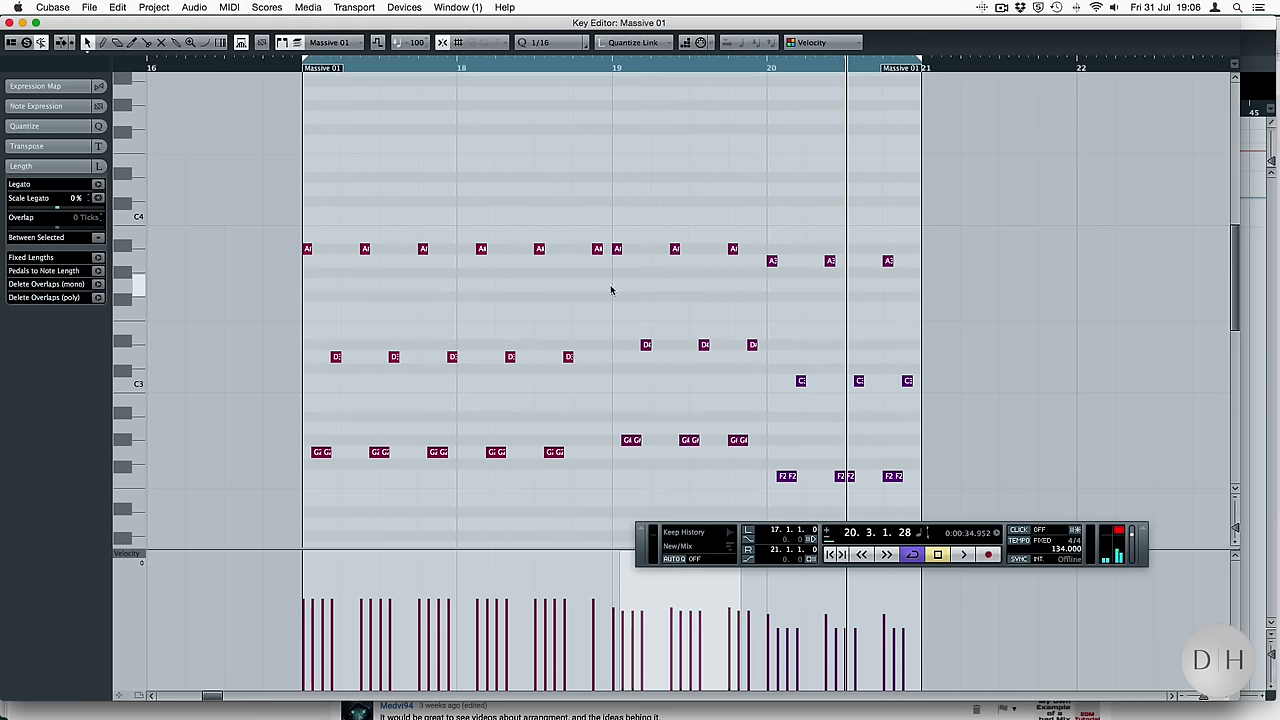
Raise the low notes in bar 19 to A#2 and play the pattern
{"action": "left_click_drag", "start_coordinate": [611, 290], "coordinate": [758, 302]}
{"action": "left_click_drag", "start_coordinate": [594, 437], "coordinate": [812, 460]}
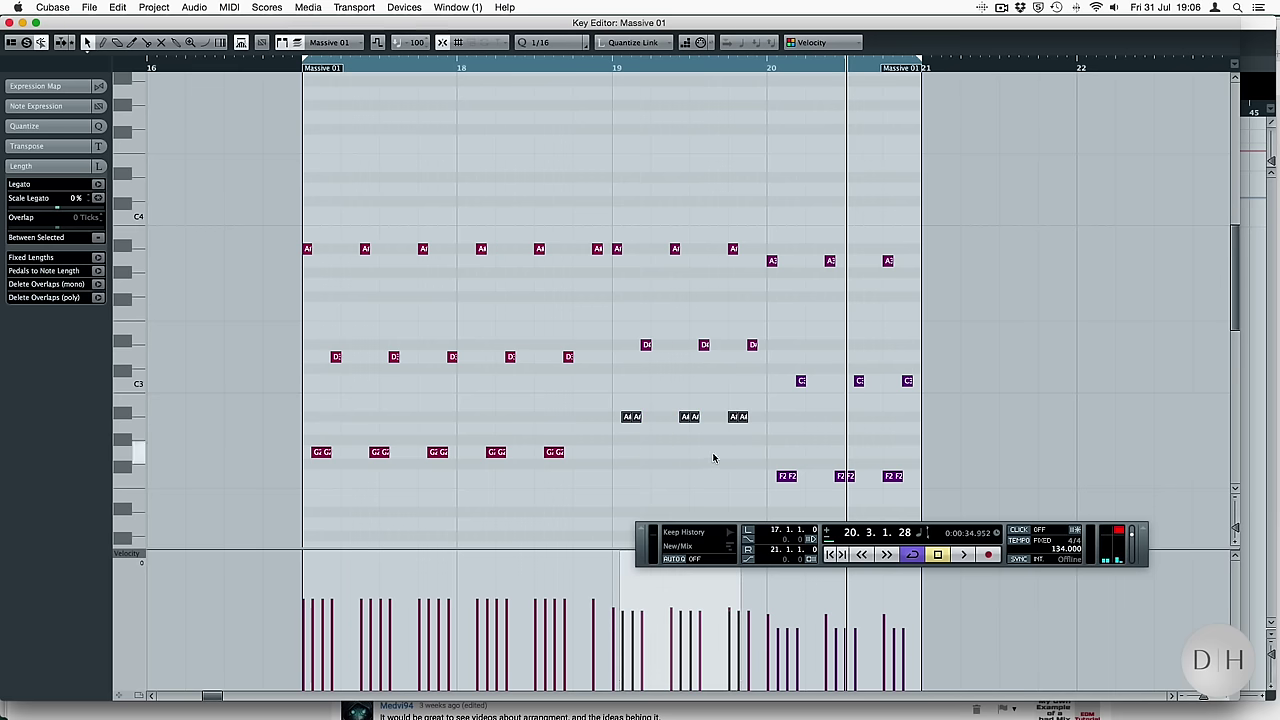
{"action": "key", "text": "space"}
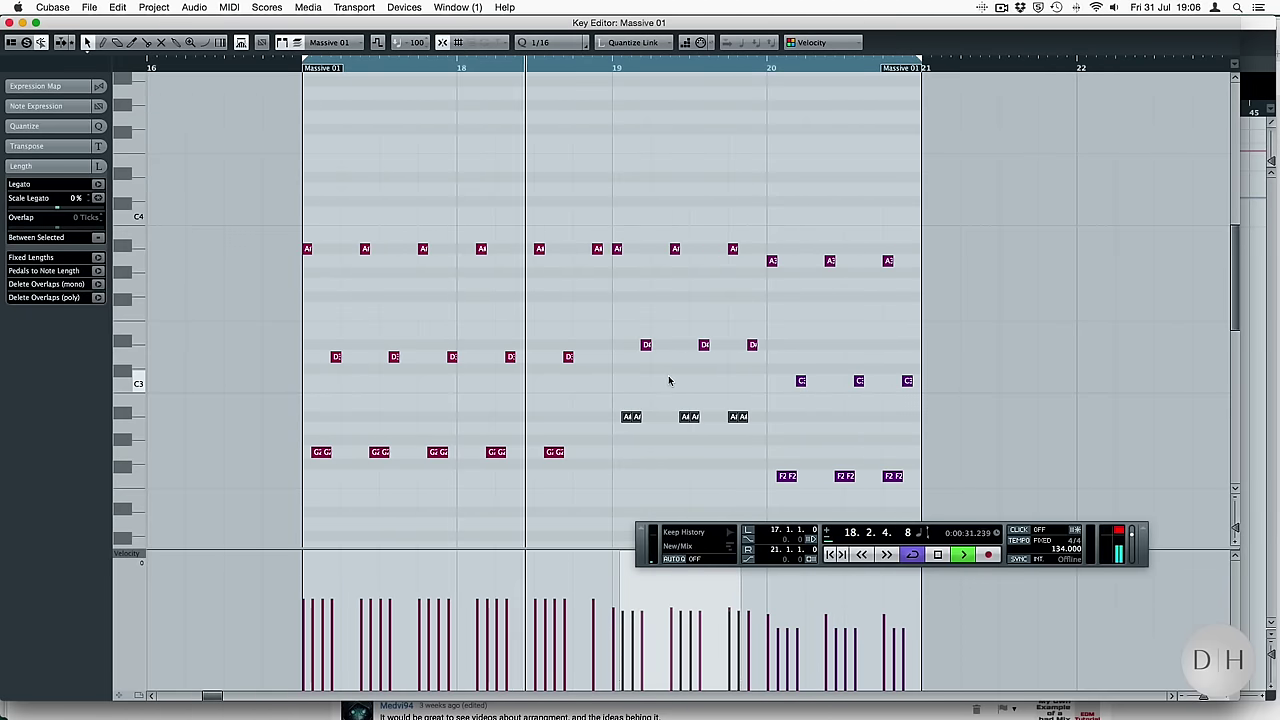
{"action": "key", "text": "space"}
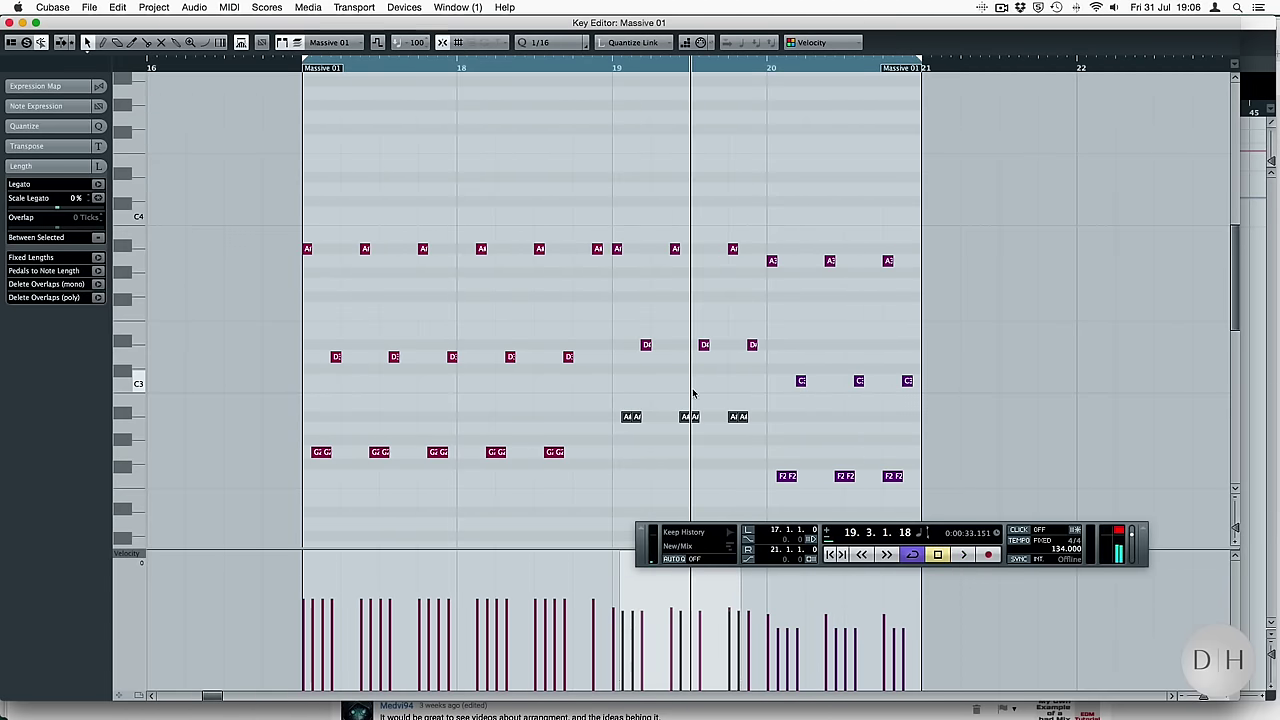
Move the bar 19 low notes to C2 and play the loop from its start
{"action": "left_click_drag", "start_coordinate": [800, 406], "coordinate": [580, 427]}
{"action": "key", "text": "Up"}
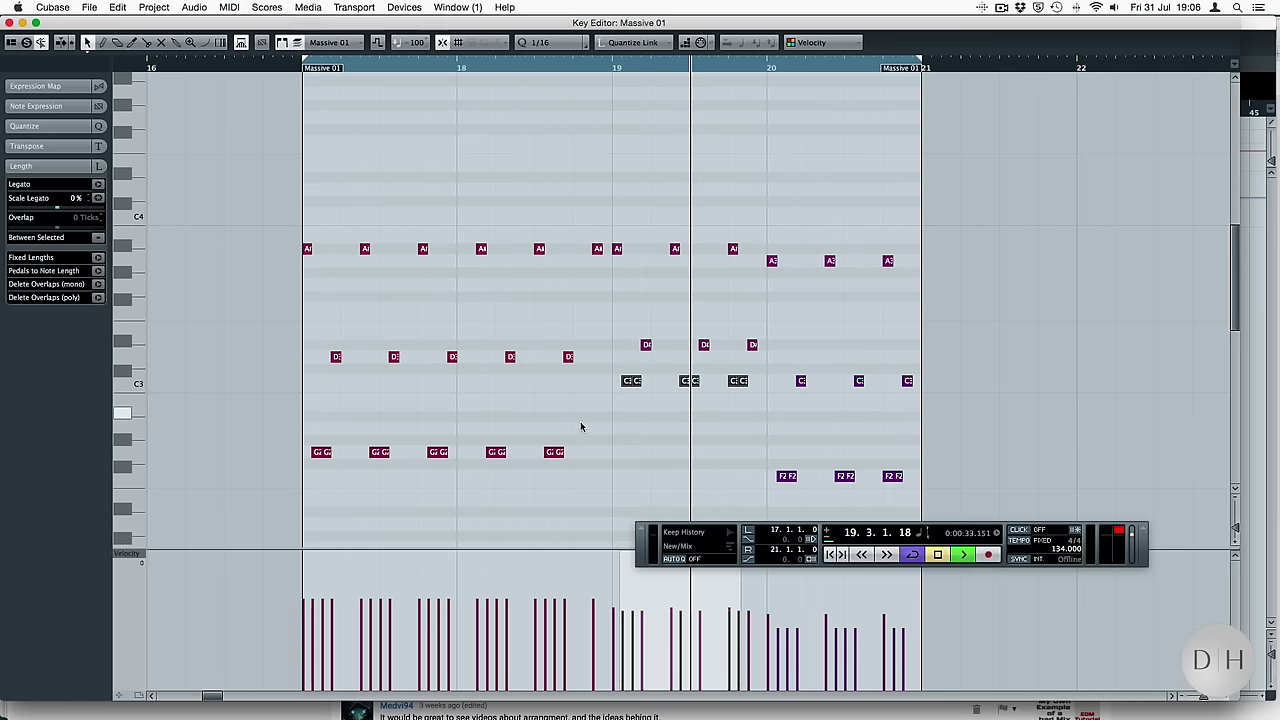
{"action": "key", "text": "space"}
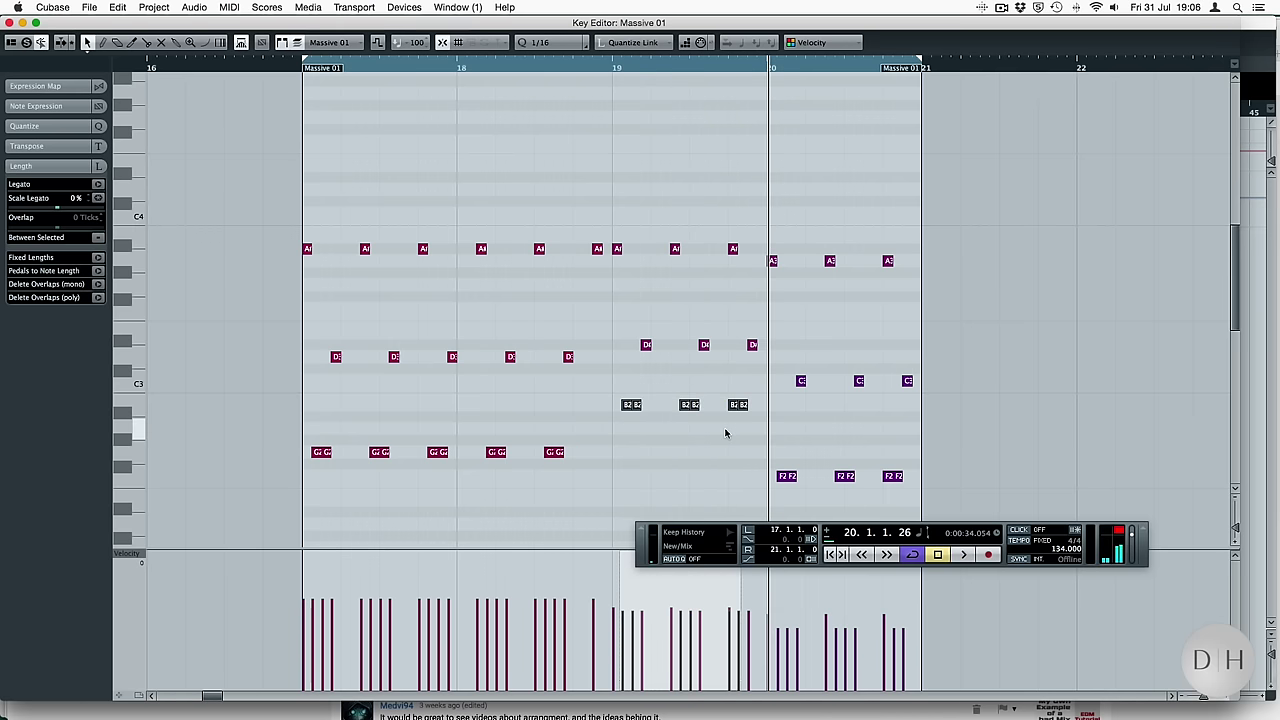
{"action": "scroll", "coordinate": [726, 494], "scroll_direction": "down", "scroll_amount": 1}
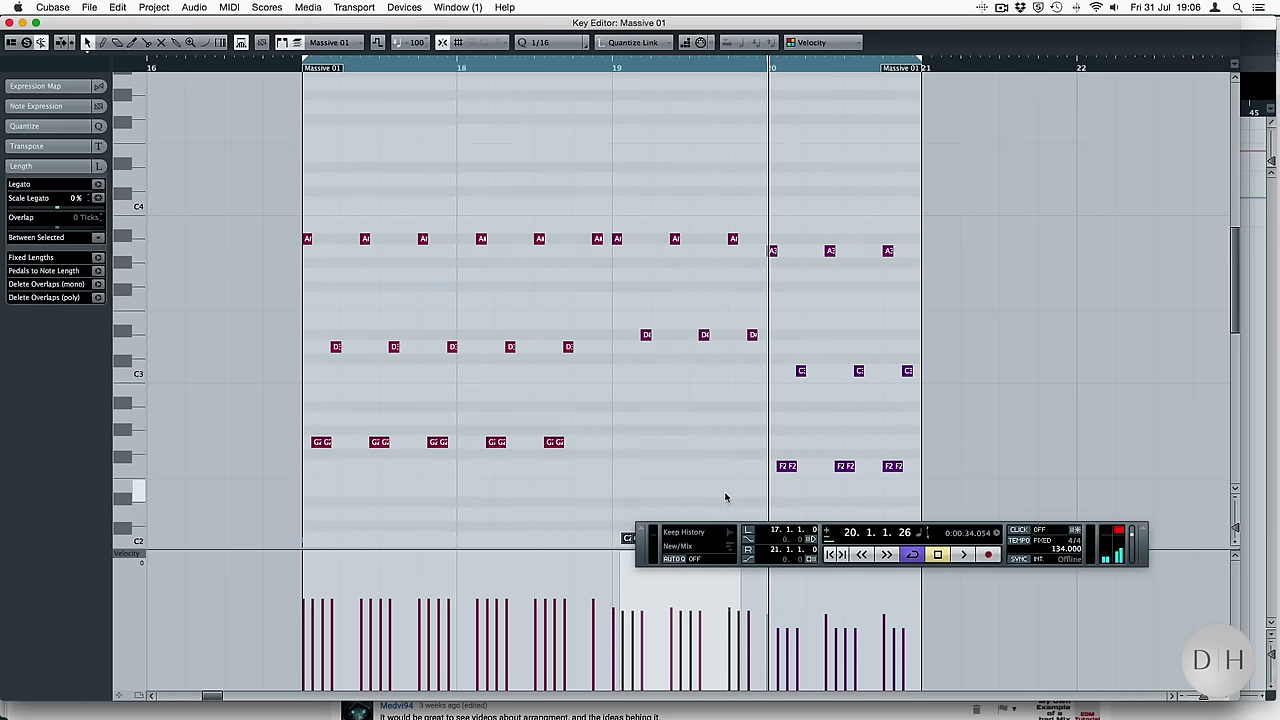
{"action": "key", "text": "KP_1"}
{"action": "key", "text": "space"}
{"action": "left_click_drag", "start_coordinate": [806, 508], "coordinate": [808, 568]}
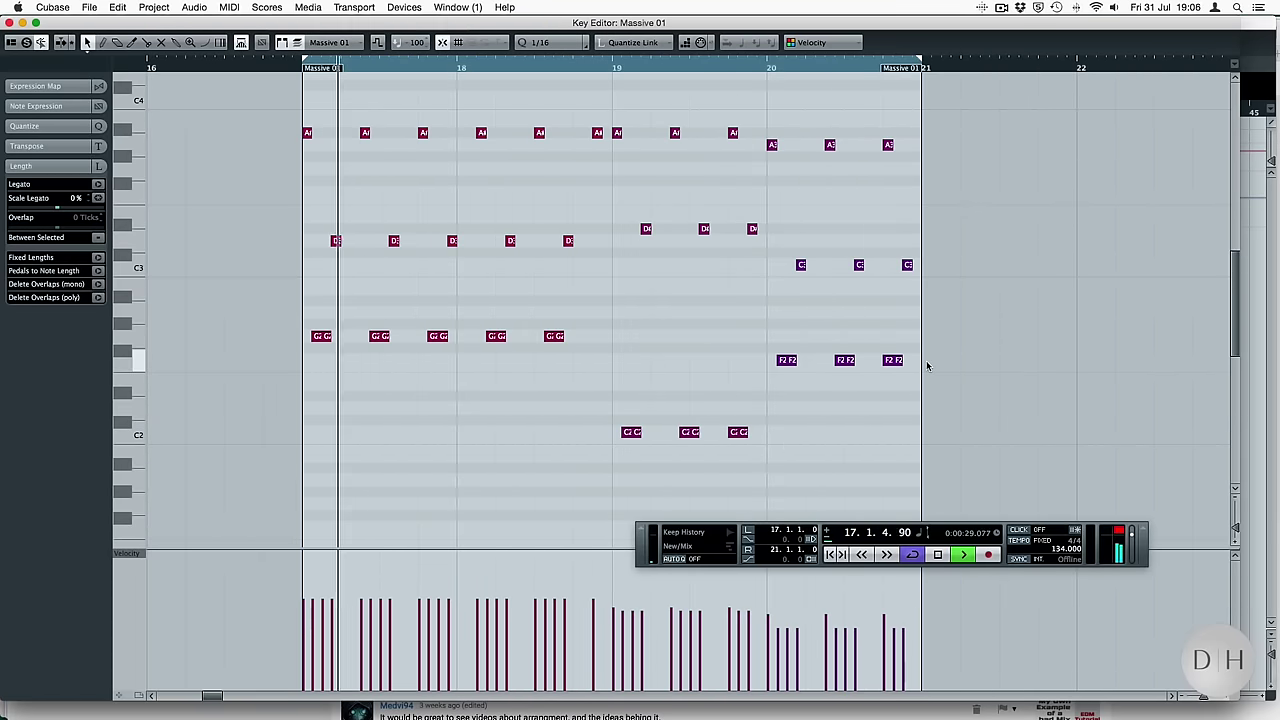
Stop playback, close the note editor, duplicate the part to bar 21, loop the duplicate and open it in the Key Editor
{"action": "key", "text": "space"}
{"action": "key", "text": "Return"}
{"action": "key", "text": "super+d"}
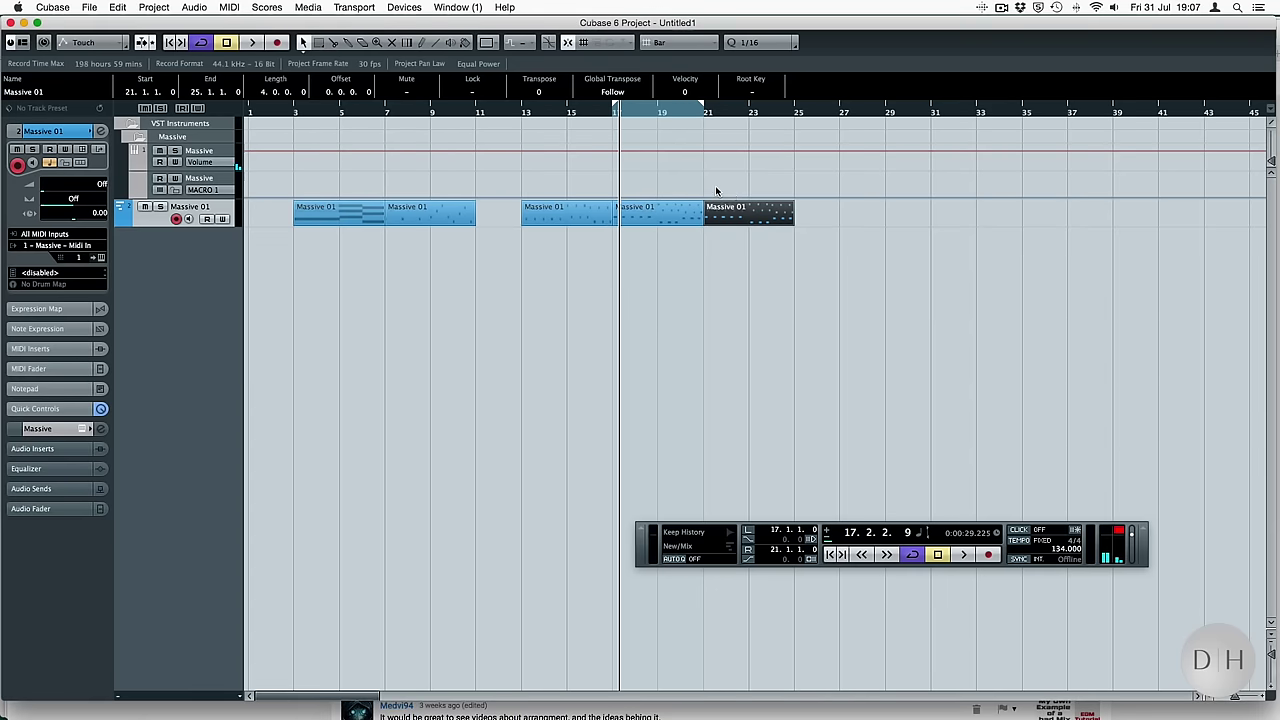
{"action": "key", "text": "p"}
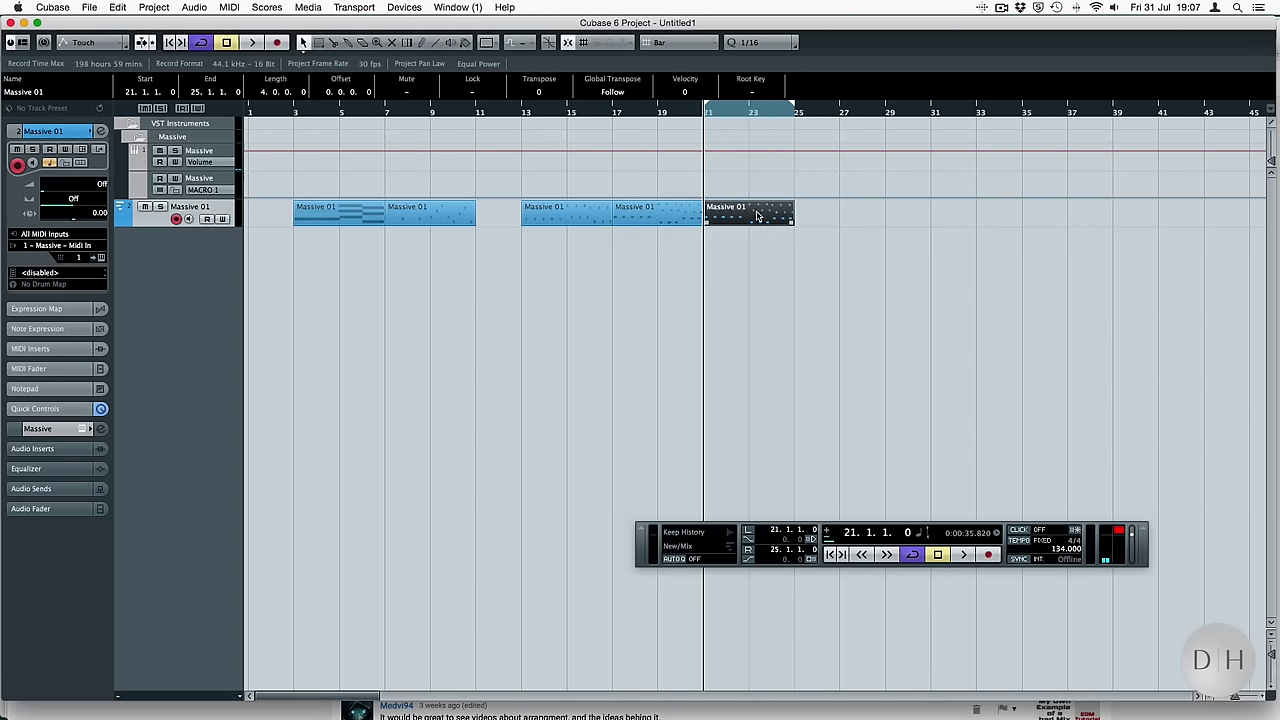
{"action": "double_click", "coordinate": [757, 215]}
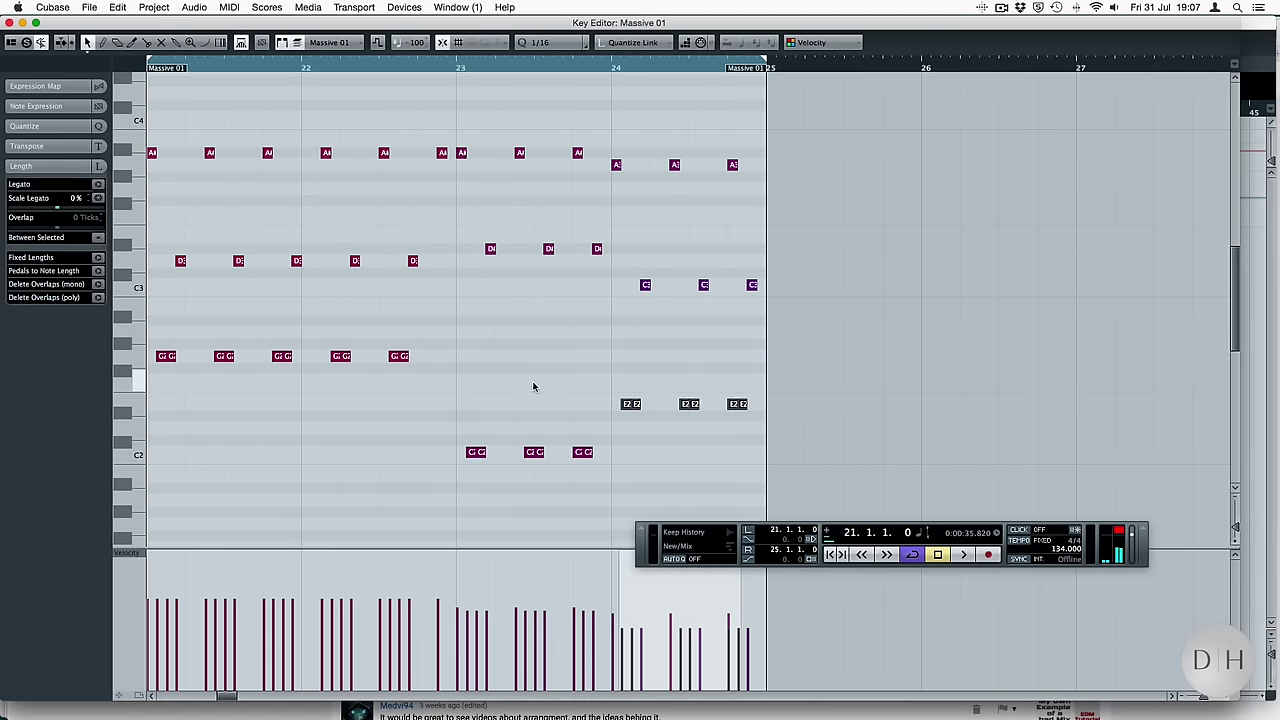
Lower all the low notes in bar 24 to D2 and play the pattern
{"action": "key", "text": "space"}
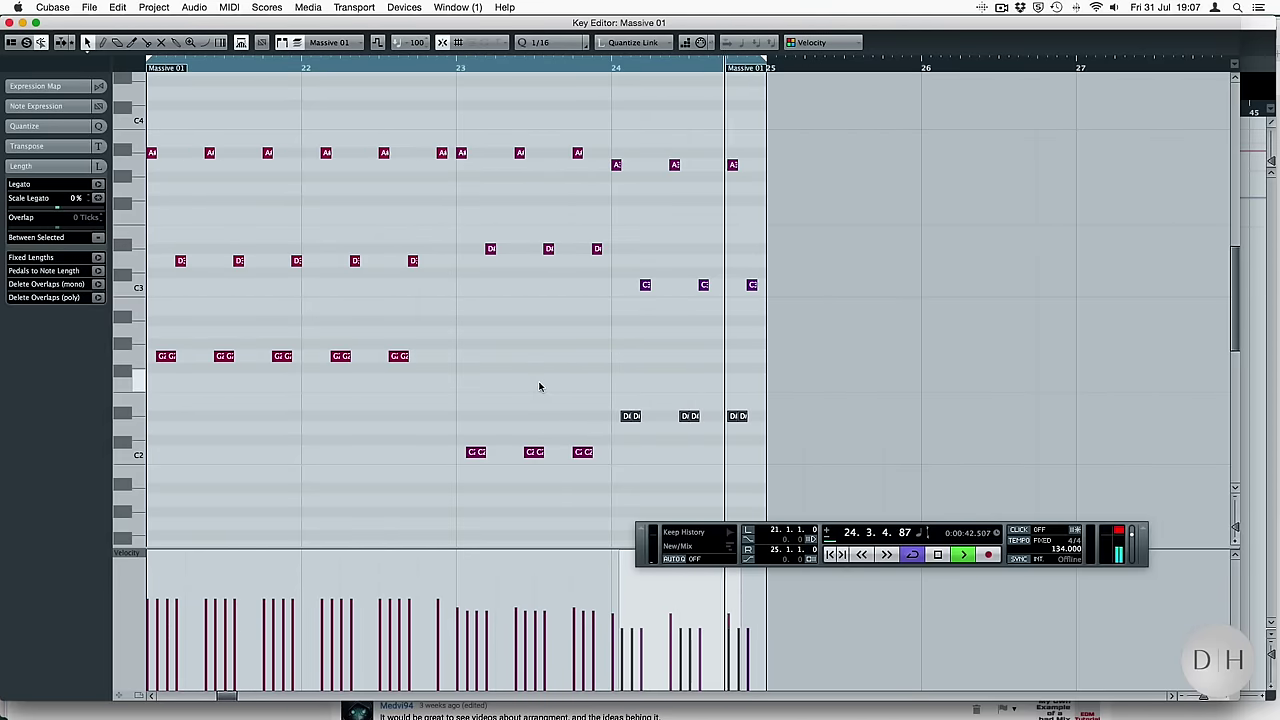
{"action": "key", "text": "Down"}
{"action": "left_click", "coordinate": [598, 69]}
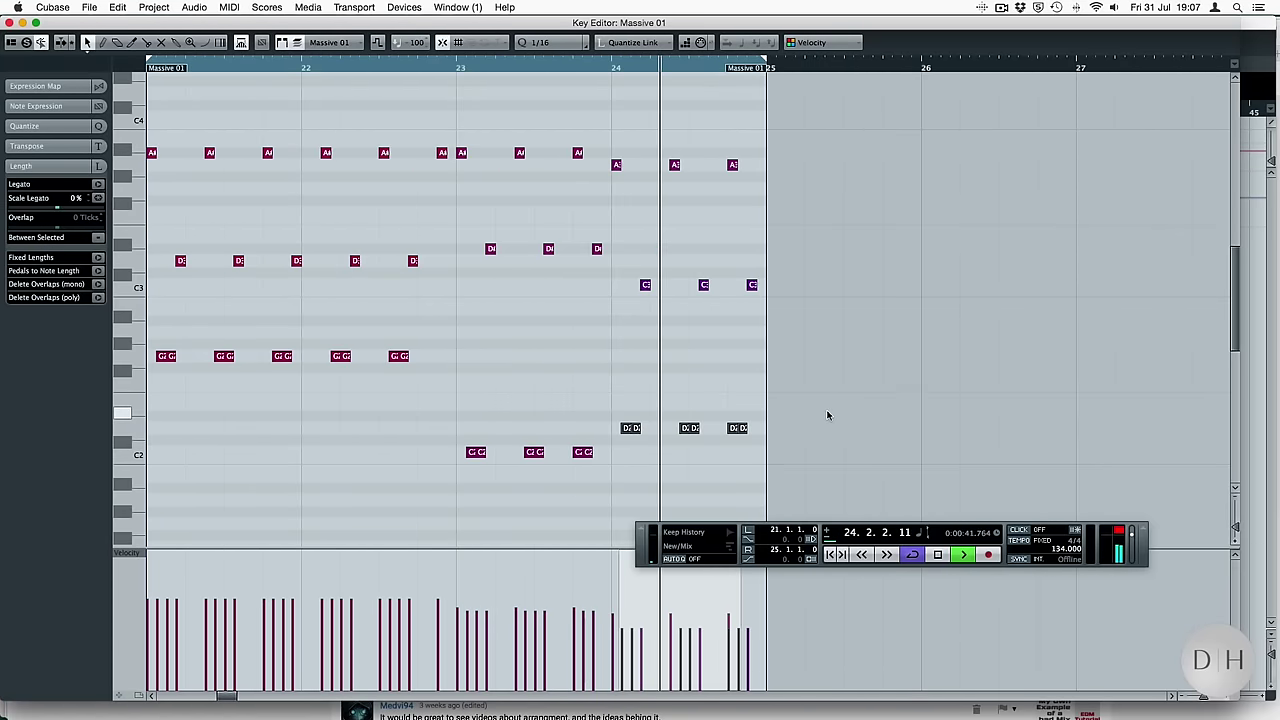
{"action": "key", "text": "space"}
Return the bar 24 low notes to F2, lower only the last pair to D2 and play the result
{"action": "left_click_drag", "start_coordinate": [758, 414], "coordinate": [609, 456]}
{"action": "key", "text": "Up"}
{"action": "key", "text": "Up"}
{"action": "left_click_drag", "start_coordinate": [794, 351], "coordinate": [717, 409]}
{"action": "key", "text": "Down"}
{"action": "key", "text": "Down"}
{"action": "key", "text": "Down"}
{"action": "scroll", "coordinate": [716, 407], "scroll_direction": "left", "scroll_amount": 1}
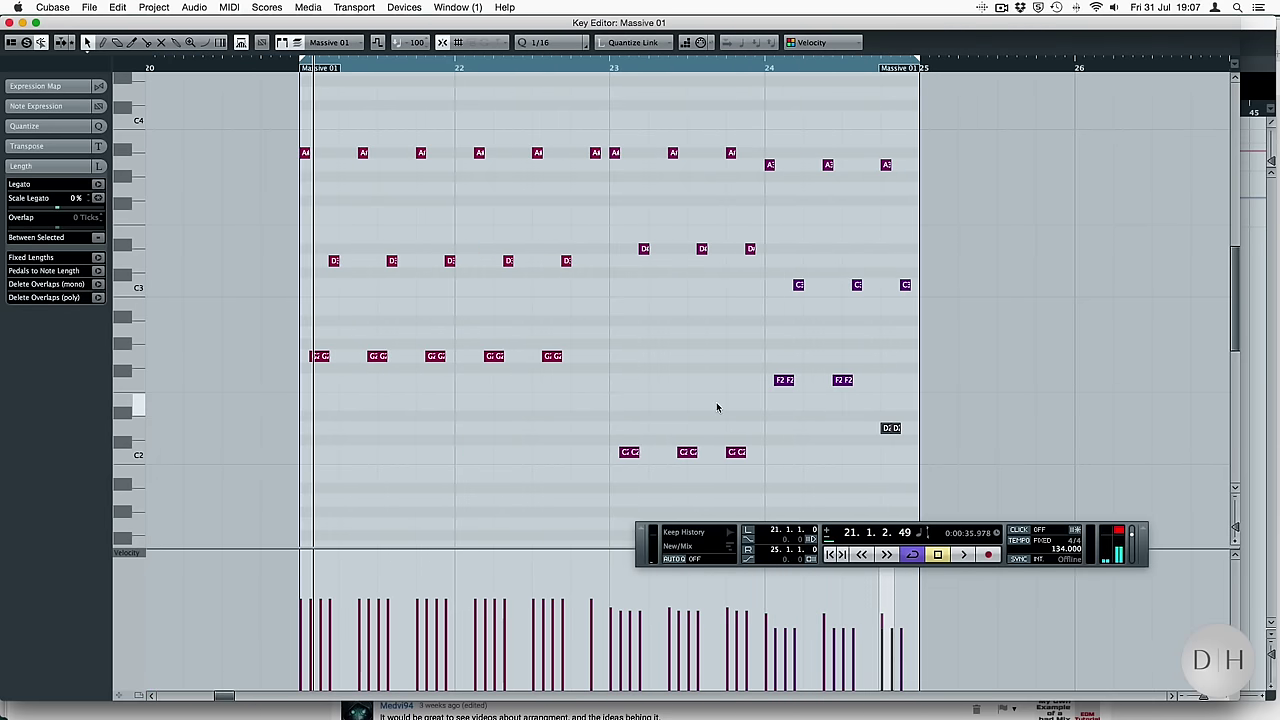
{"action": "key", "text": "space"}
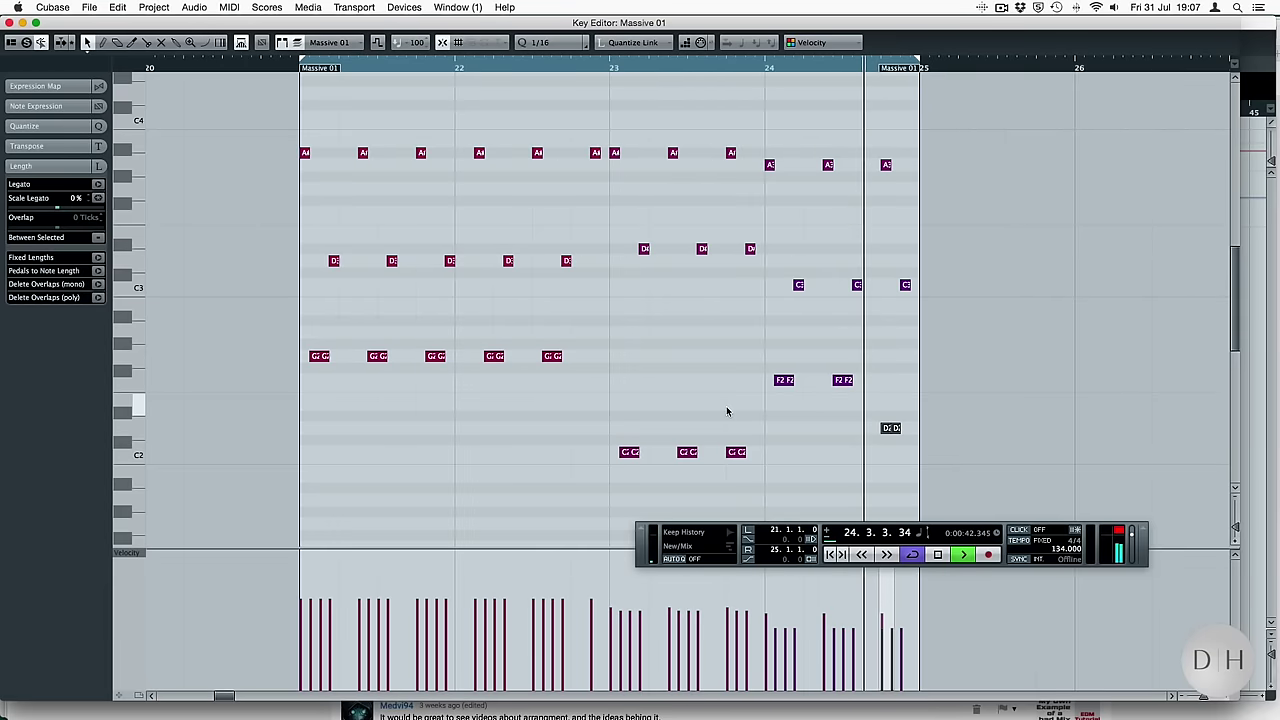
Lower the first two low pairs in bar 24 to D2 and raise the last pair to F2 during playback
{"action": "left_click_drag", "start_coordinate": [886, 356], "coordinate": [746, 408]}
{"action": "key", "text": "Down"}
{"action": "key", "text": "Down"}
{"action": "key", "text": "Down"}
{"action": "left_click_drag", "start_coordinate": [901, 408], "coordinate": [871, 448]}
{"action": "key", "text": "Up"}
{"action": "key", "text": "Up"}
{"action": "key", "text": "Up"}
{"action": "scroll", "coordinate": [871, 448], "scroll_direction": "left", "scroll_amount": 2}
{"action": "scroll", "coordinate": [871, 448], "scroll_direction": "down", "scroll_amount": 2}
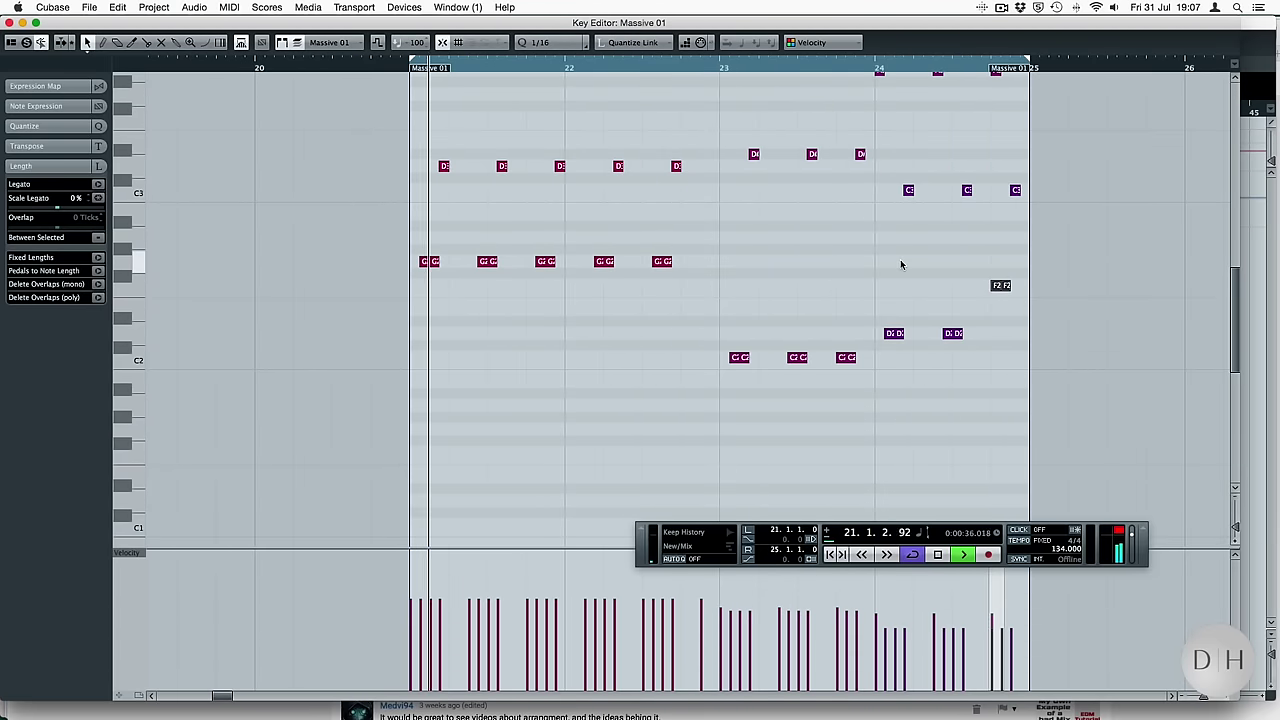
Close the note editor, duplicate the part to bar 25 as the new loop range and open the duplicate in the Key Editor
{"action": "key", "text": "Return"}
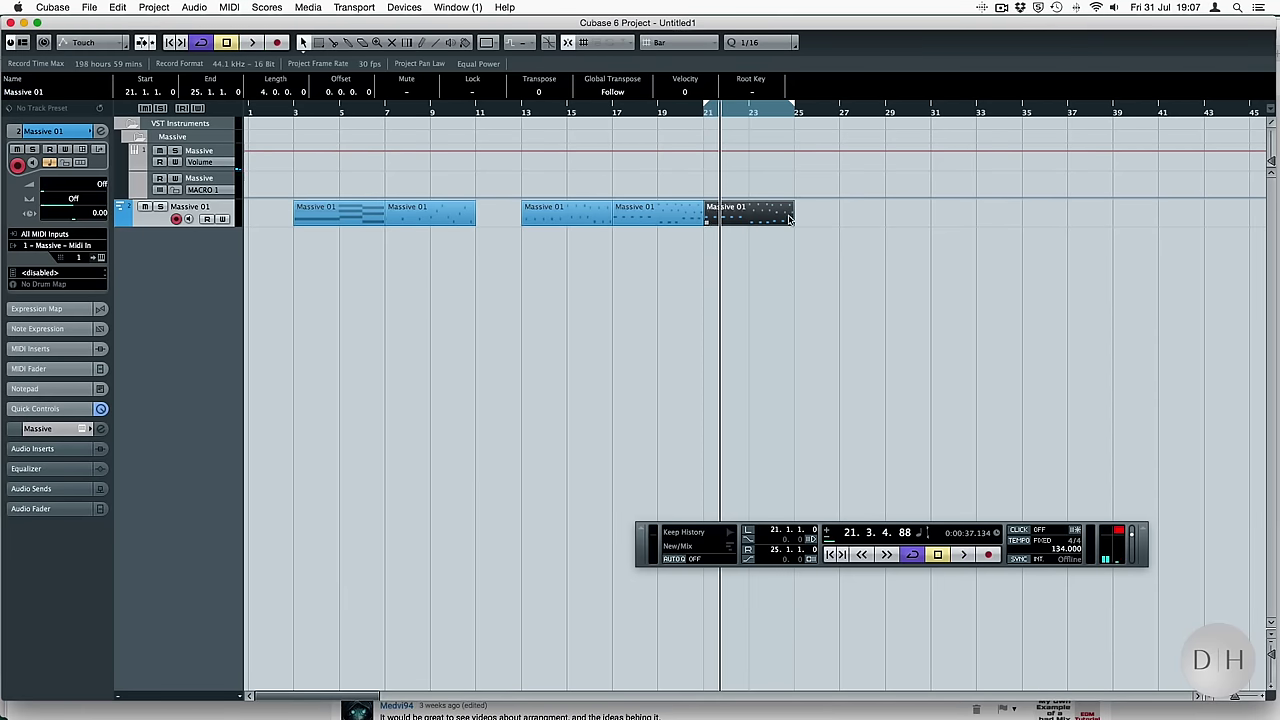
{"action": "key", "text": "super+d"}
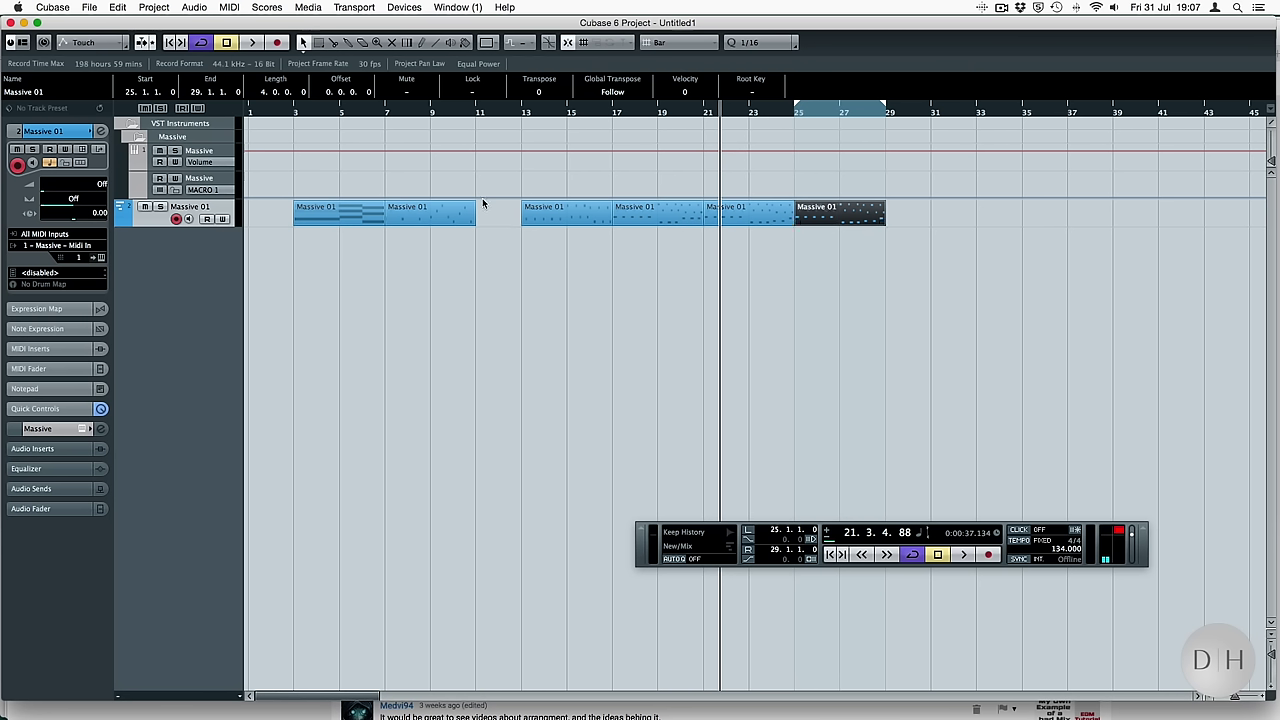
{"action": "double_click", "coordinate": [825, 219]}
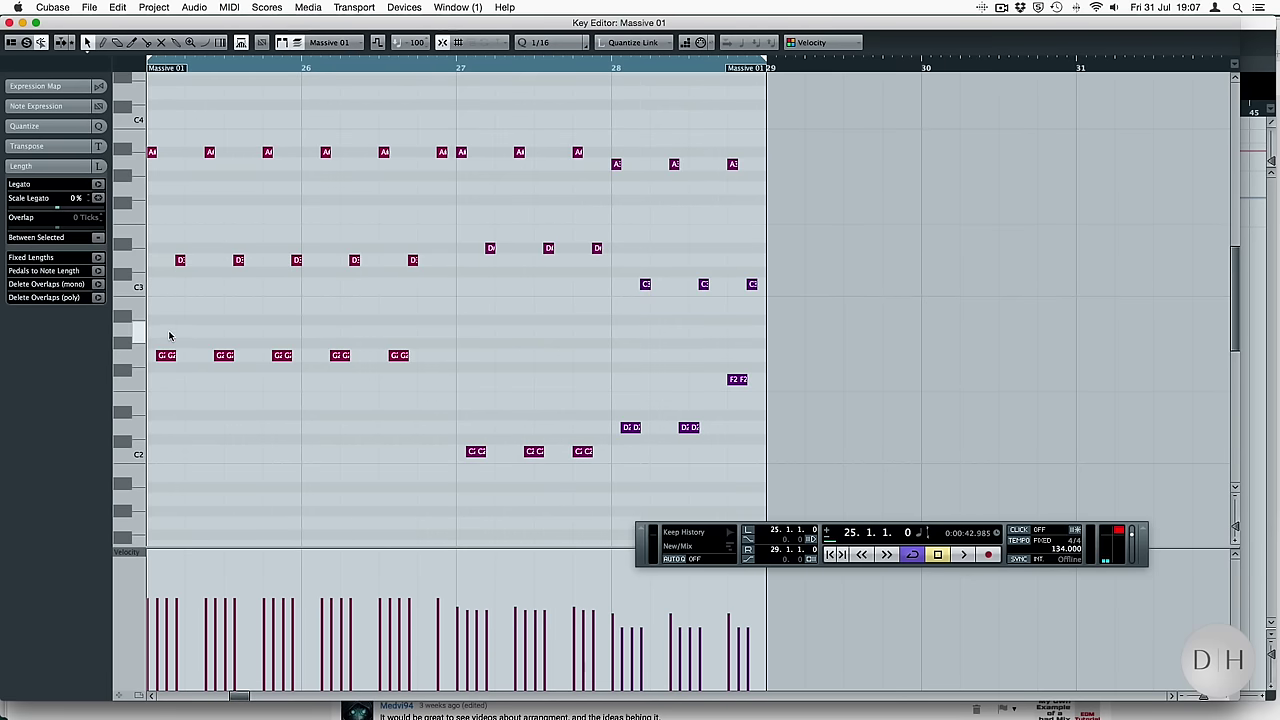
Shorten all the low notes slightly from their ends, play the result and close the note editor
{"action": "left_click_drag", "start_coordinate": [155, 329], "coordinate": [790, 473]}
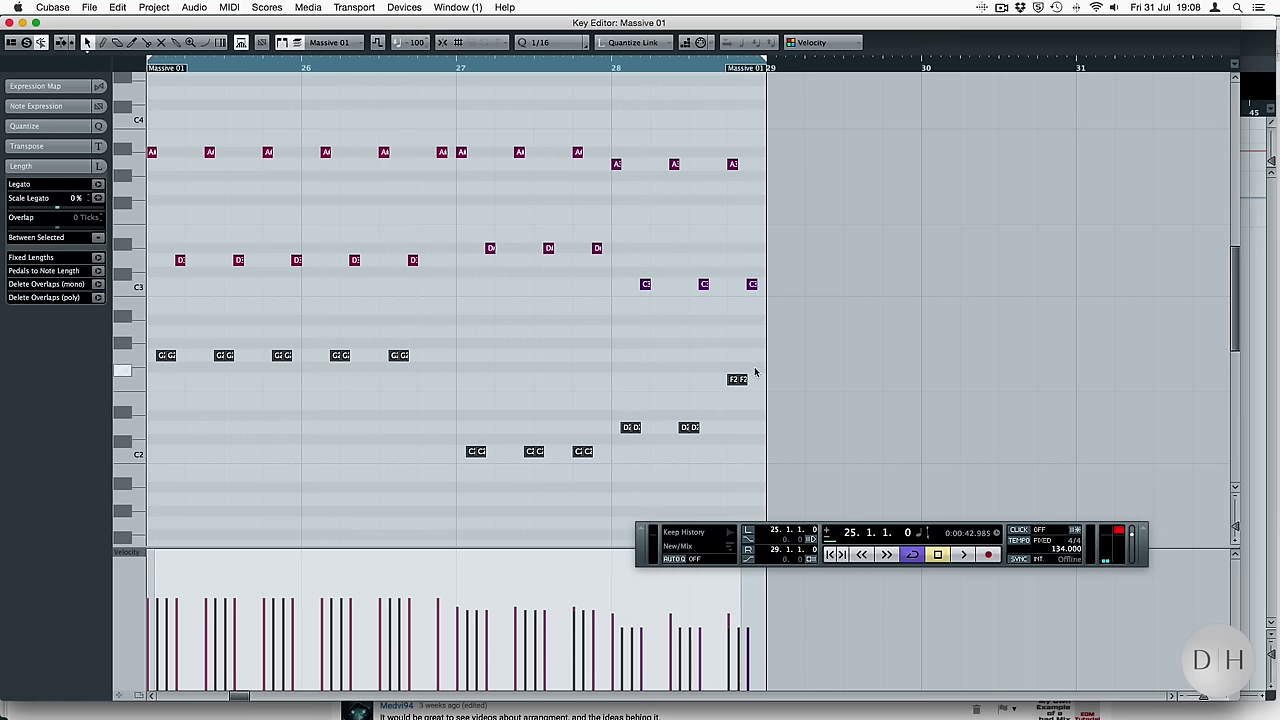
{"action": "left_click_drag", "start_coordinate": [745, 381], "coordinate": [740, 381]}
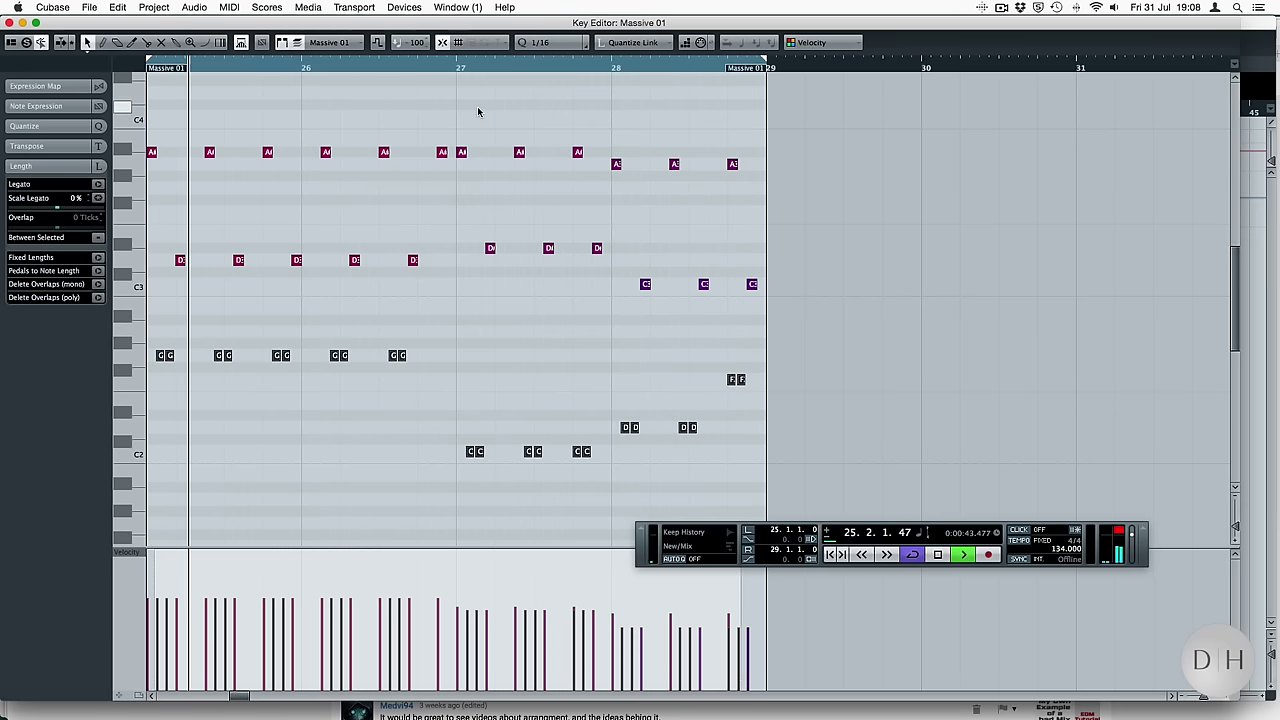
{"action": "key", "text": "Return"}
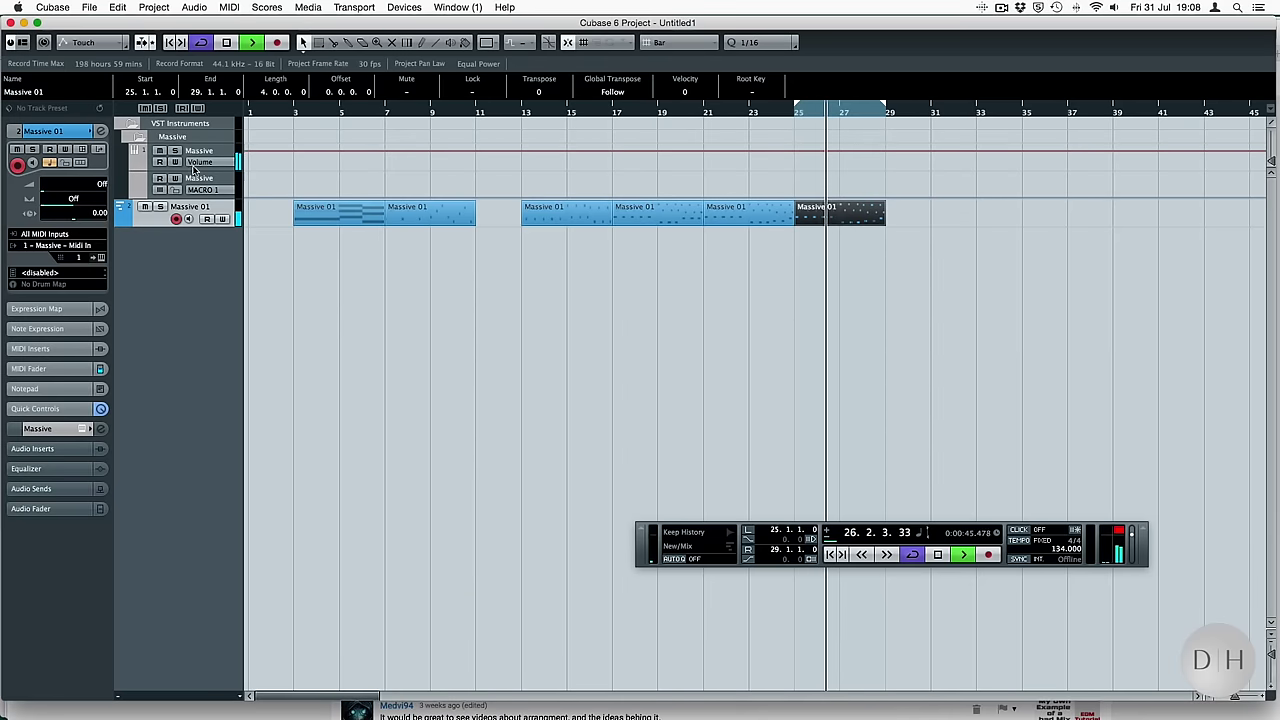
Insert the Quantizer MIDI effect on the Massive 01 track, set its swing to 73% and play the loop
{"action": "left_click", "coordinate": [52, 350]}
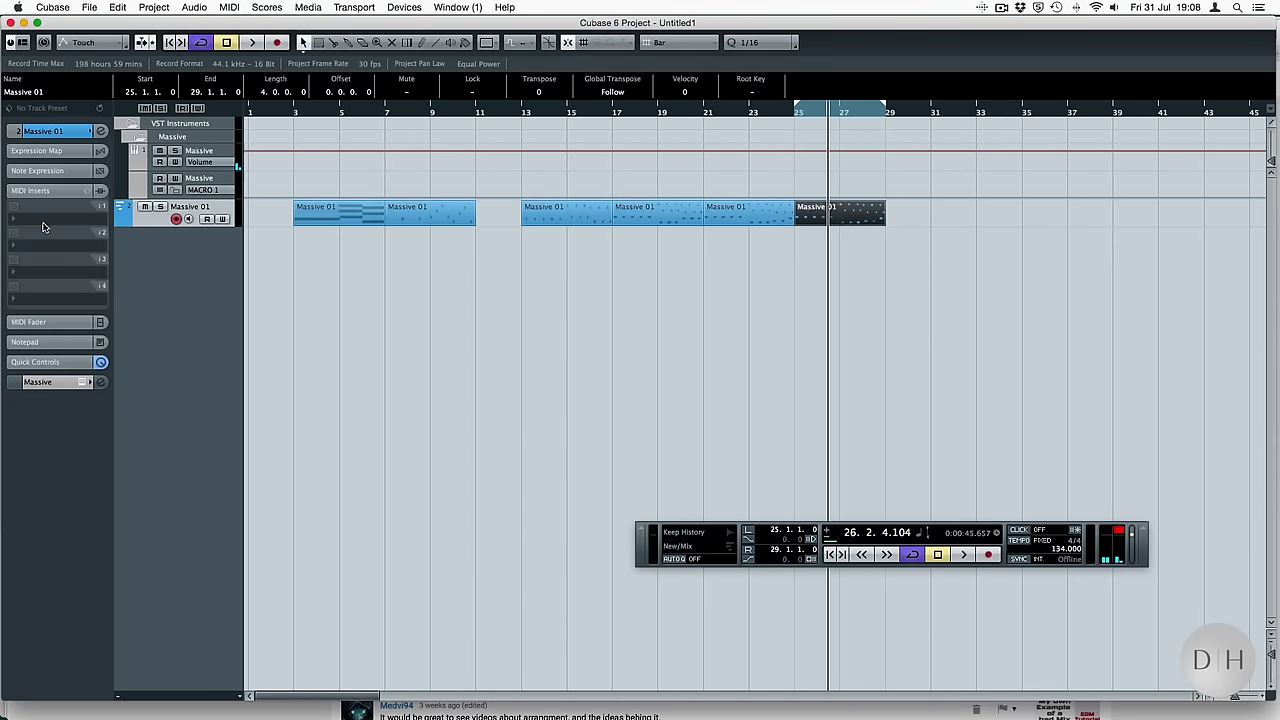
{"action": "left_click", "coordinate": [42, 220]}
{"action": "left_click", "coordinate": [42, 398]}
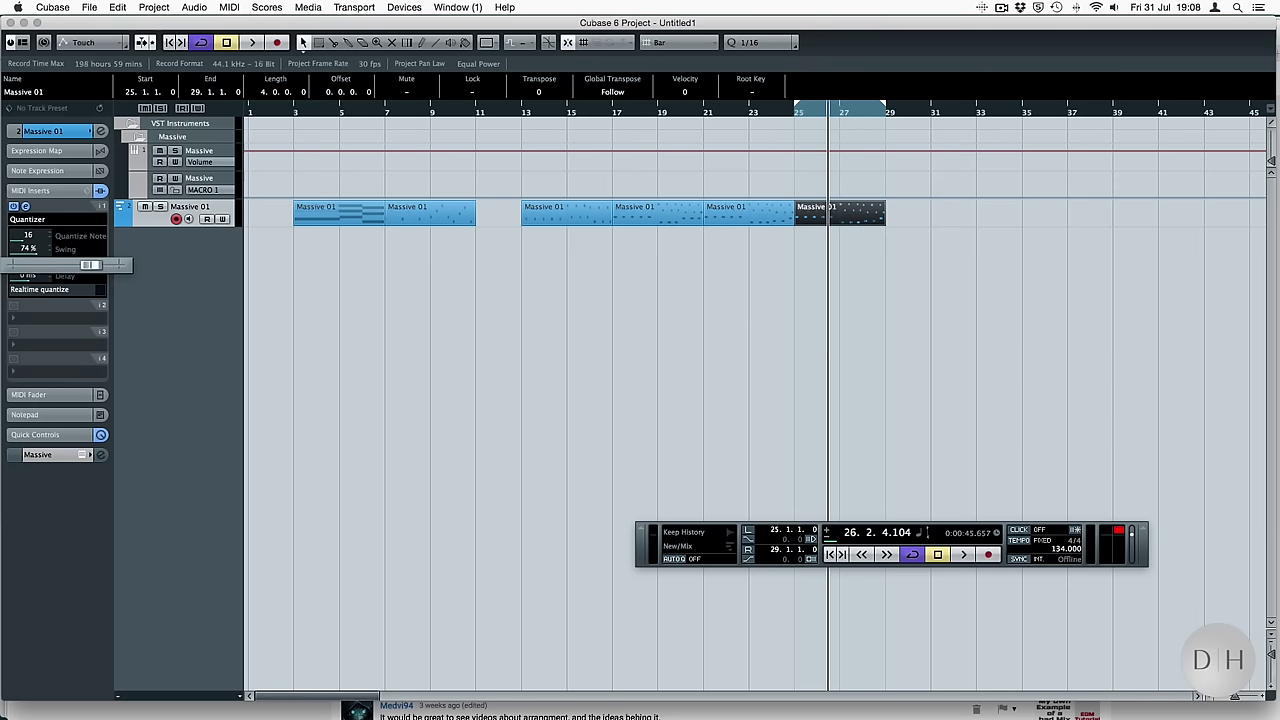
{"action": "key", "text": "space"}
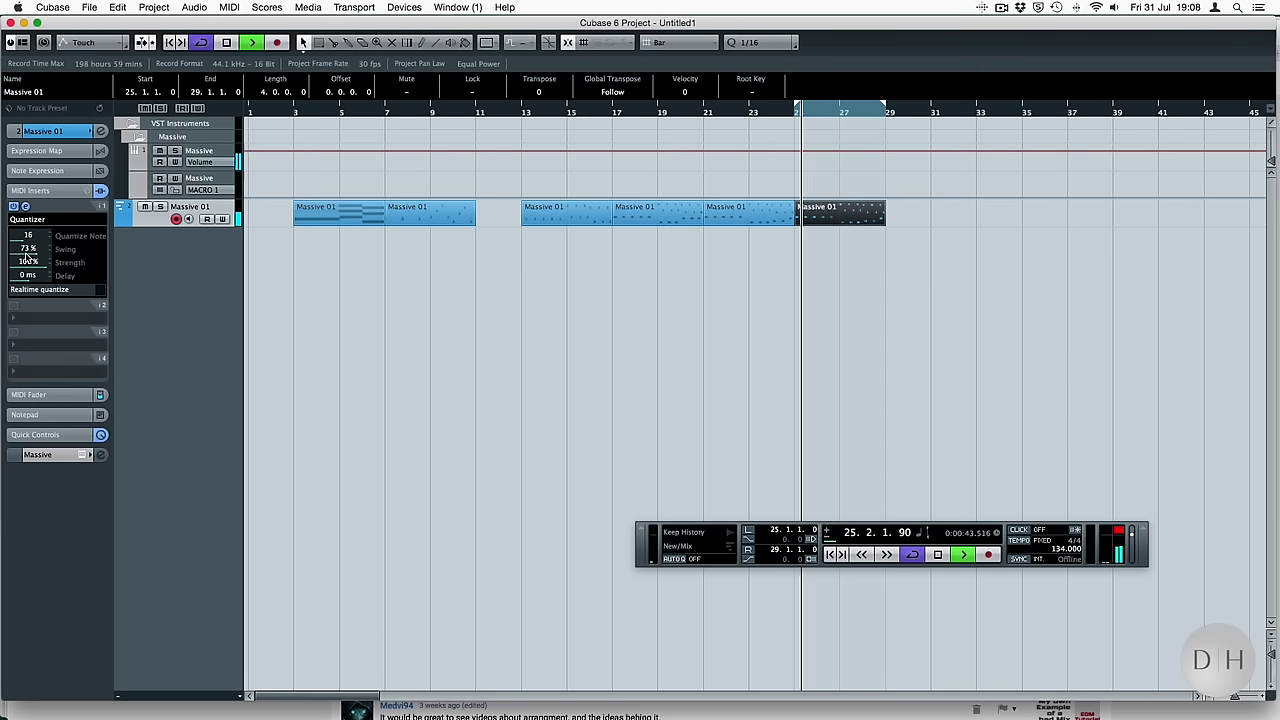
Reopen the bar 25 part, stop playback and slightly shorten all the upper and middle notes together
{"action": "double_click", "coordinate": [864, 217]}
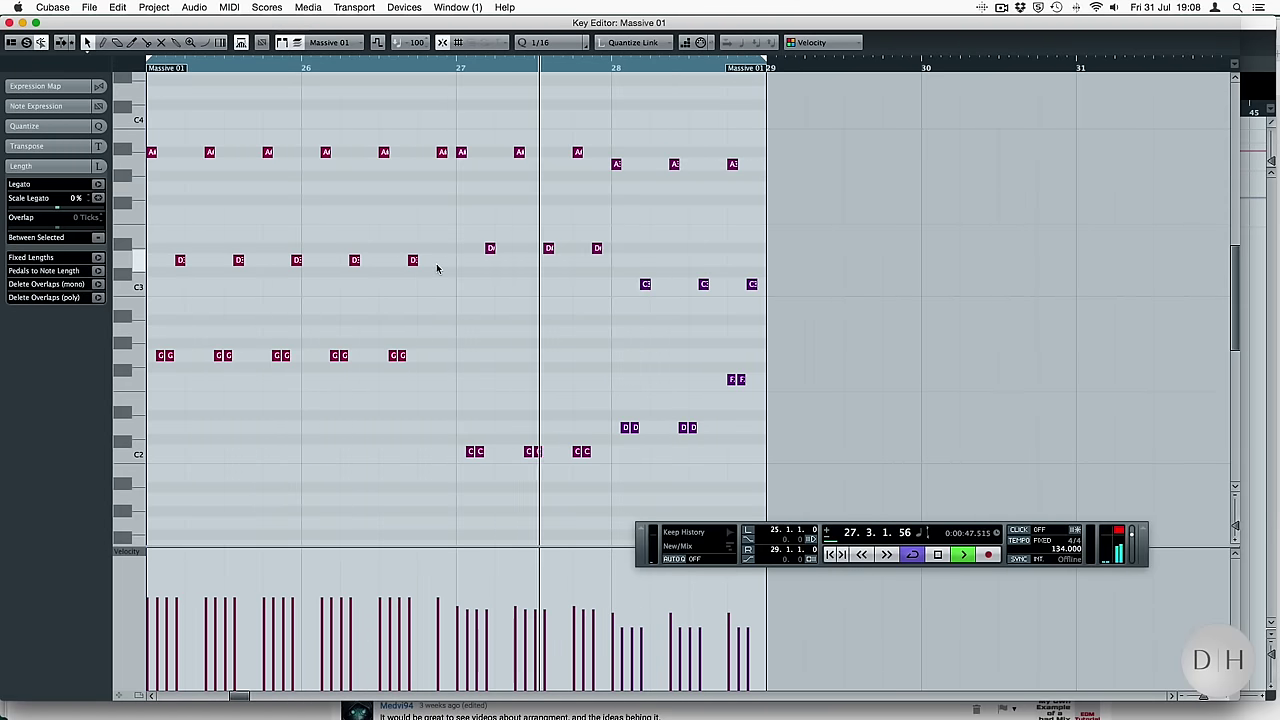
{"action": "key", "text": "space"}
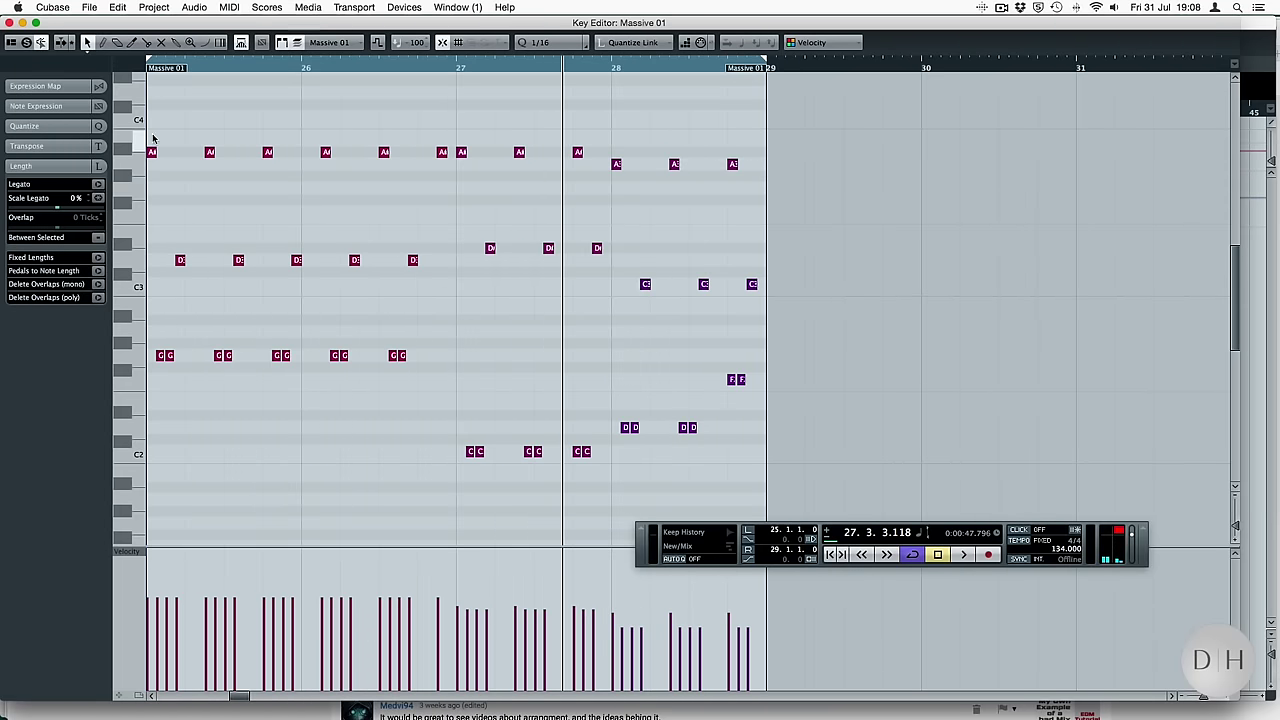
{"action": "left_click_drag", "start_coordinate": [157, 140], "coordinate": [800, 305]}
{"action": "key", "text": "j"}
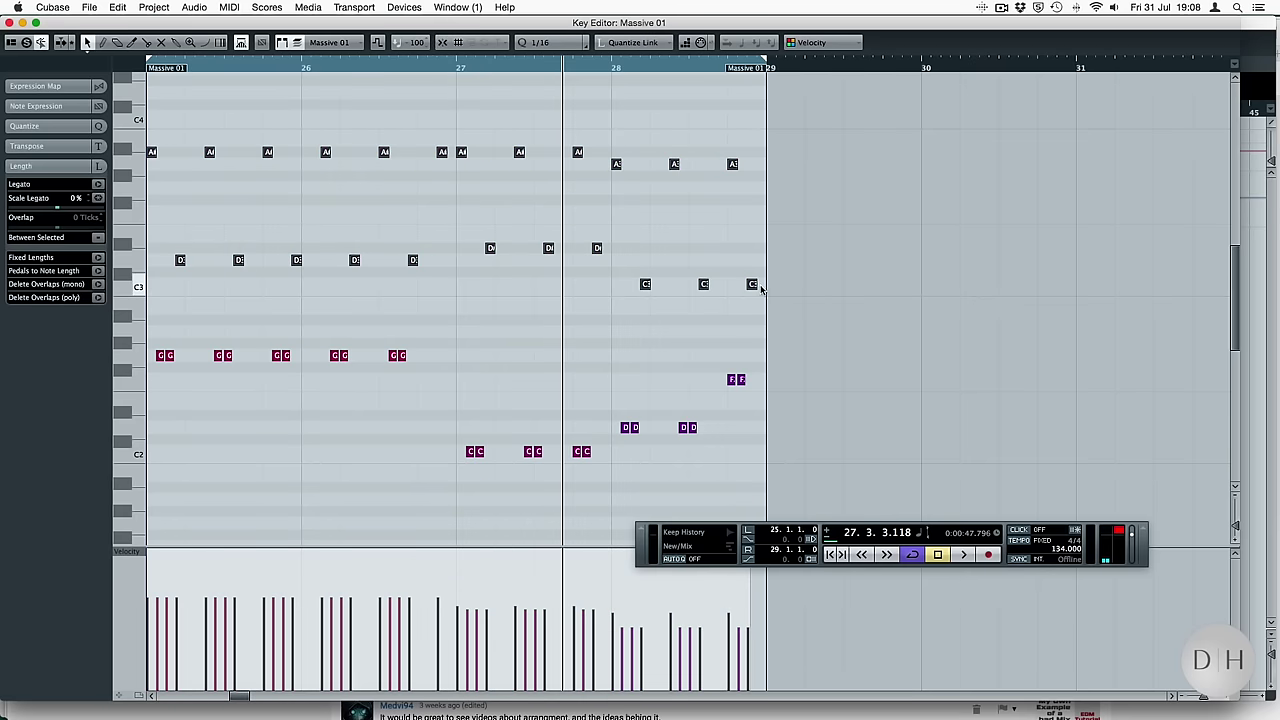
{"action": "key", "text": "h"}
{"action": "key", "text": "h"}
{"action": "key", "text": "h"}
{"action": "key", "text": "h"}
{"action": "key", "text": "h"}
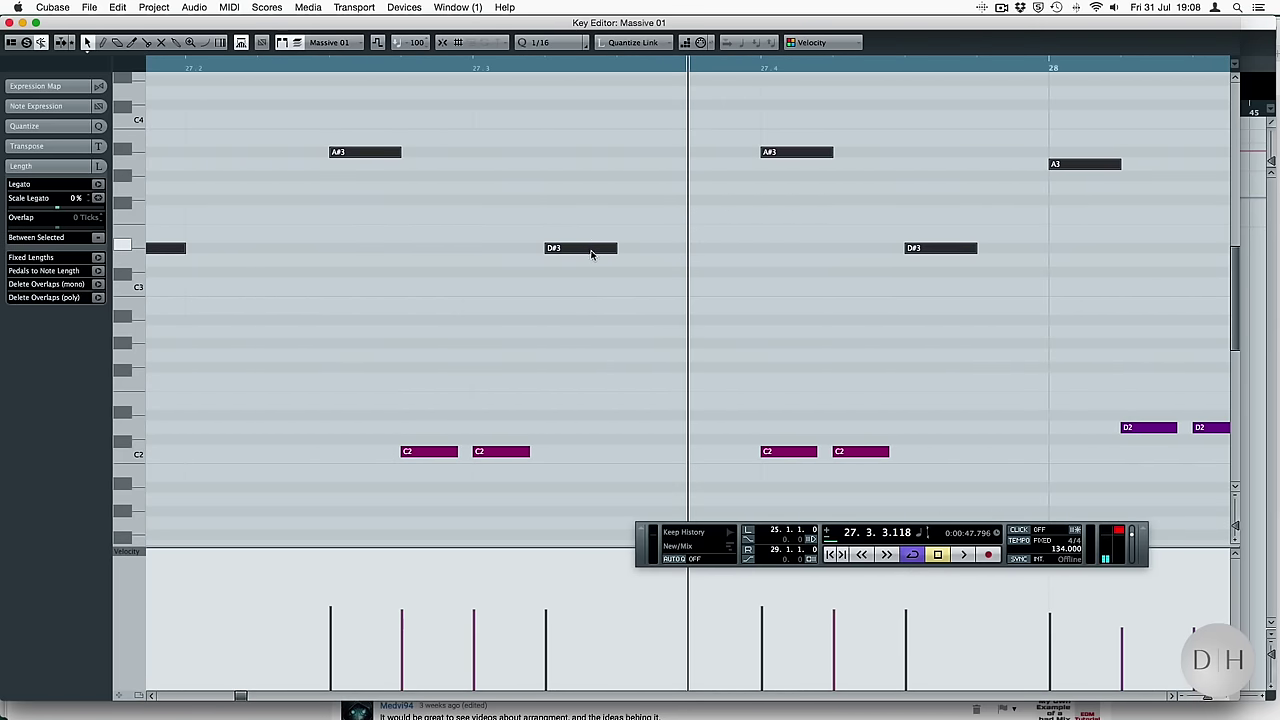
{"action": "left_click_drag", "start_coordinate": [613, 249], "coordinate": [607, 255]}
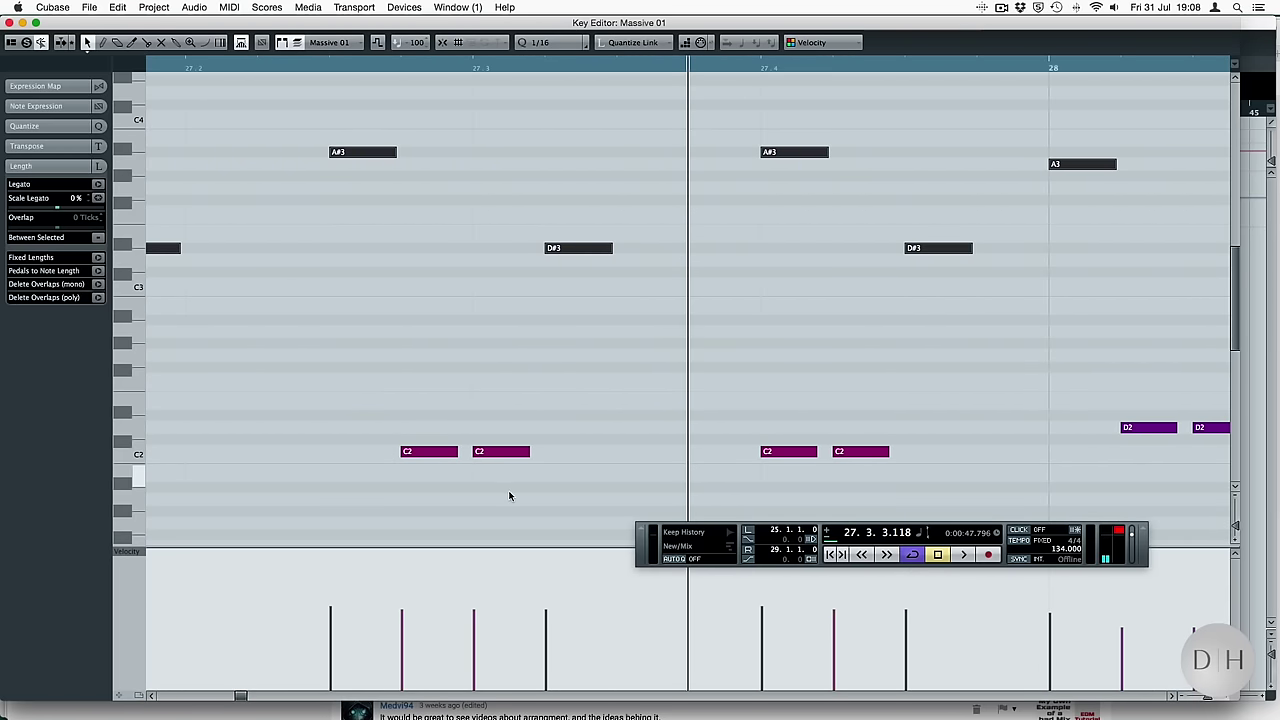
Play the pattern, shorten the upper and middle notes a little further and close the note editor
{"action": "key", "text": "g"}
{"action": "key", "text": "g"}
{"action": "key", "text": "g"}
{"action": "key", "text": "g"}
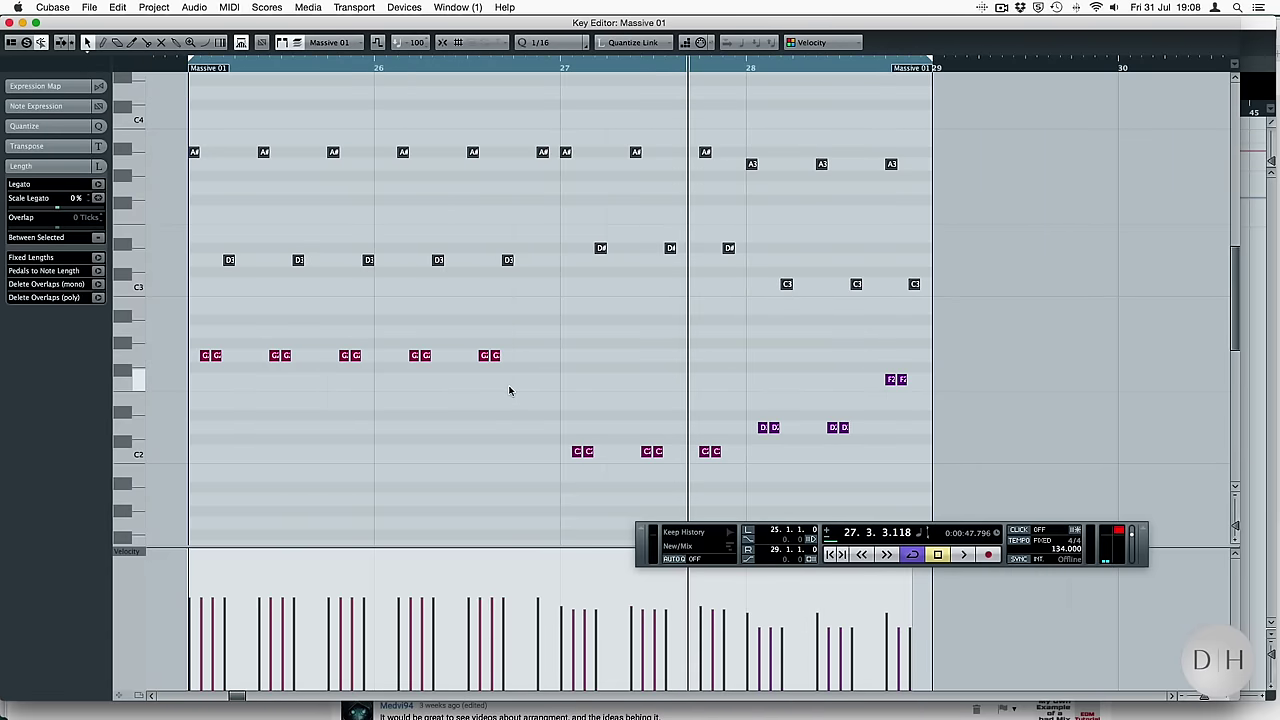
{"action": "key", "text": "space"}
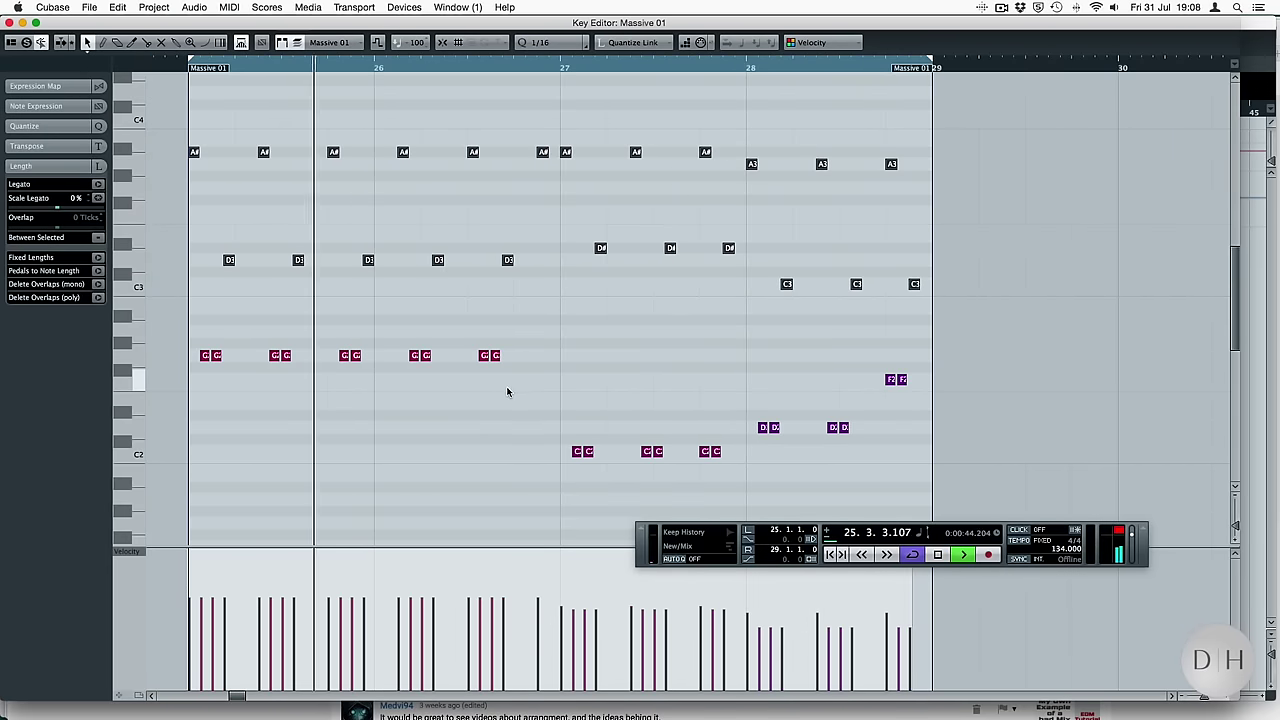
{"action": "left_click", "coordinate": [230, 261]}
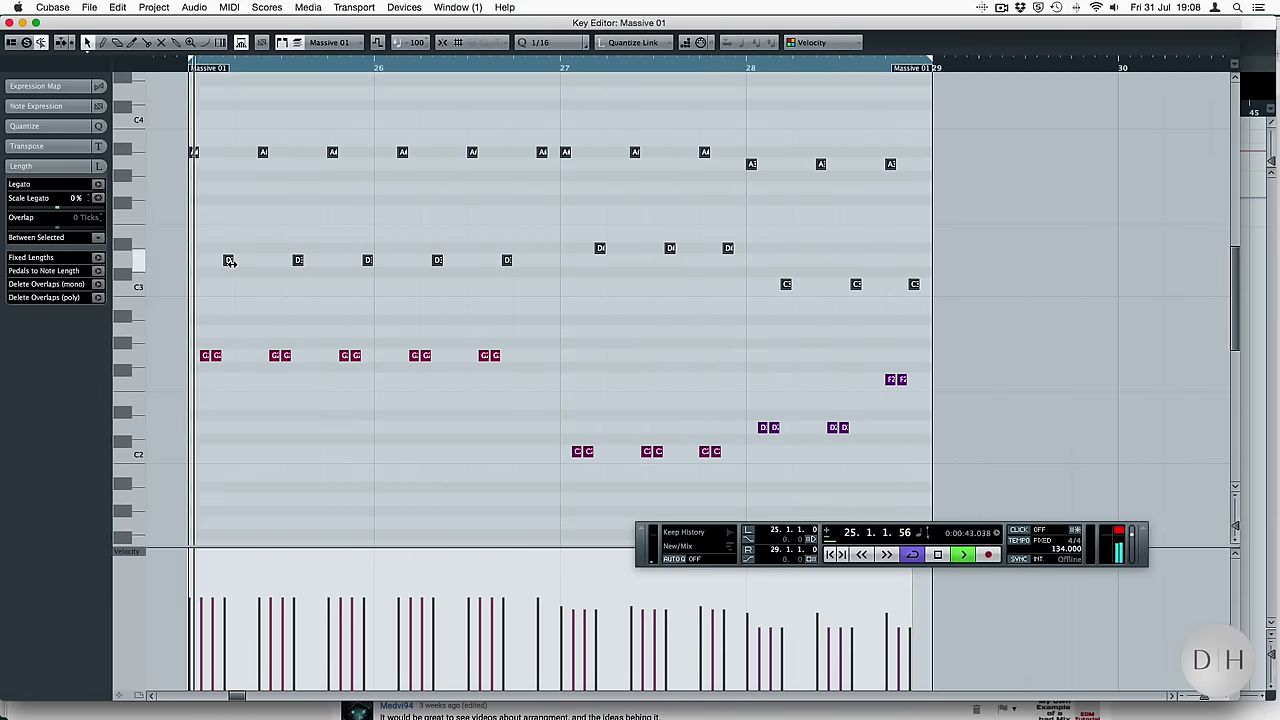
{"action": "key", "text": "Return"}
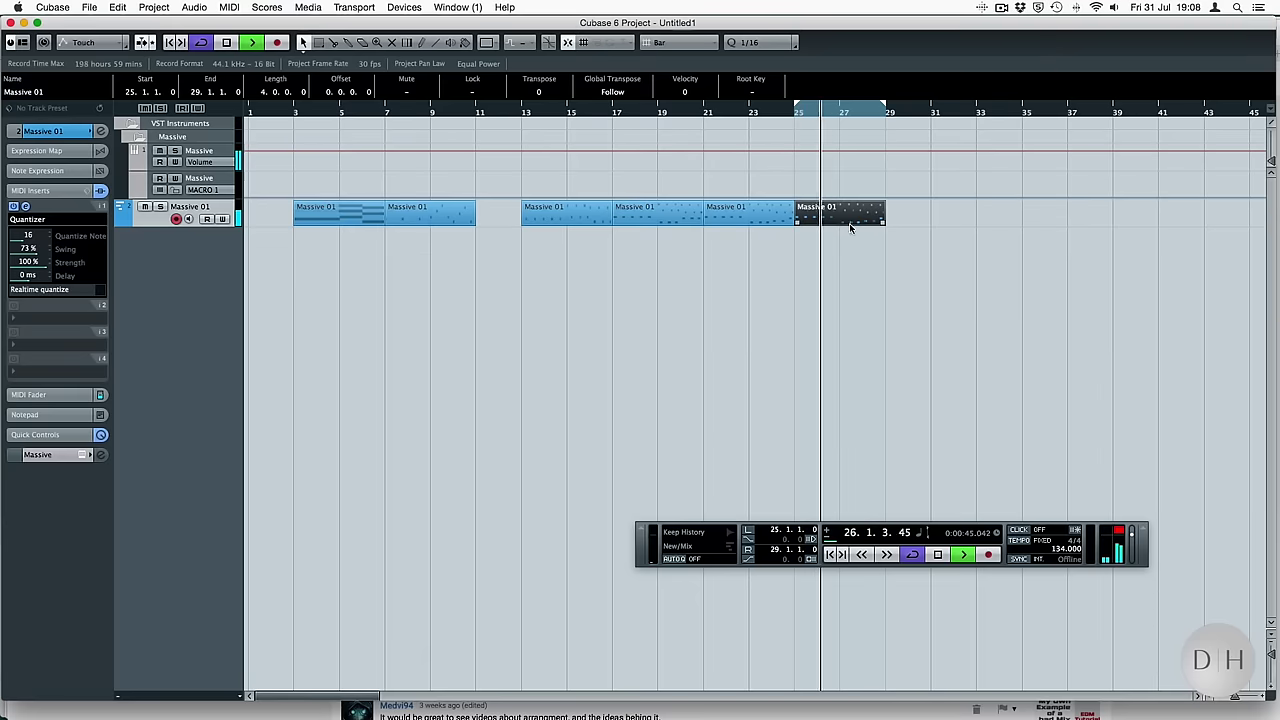
Open the bar 25 part again and shorten all its low notes further during playback
{"action": "double_click", "coordinate": [840, 219]}
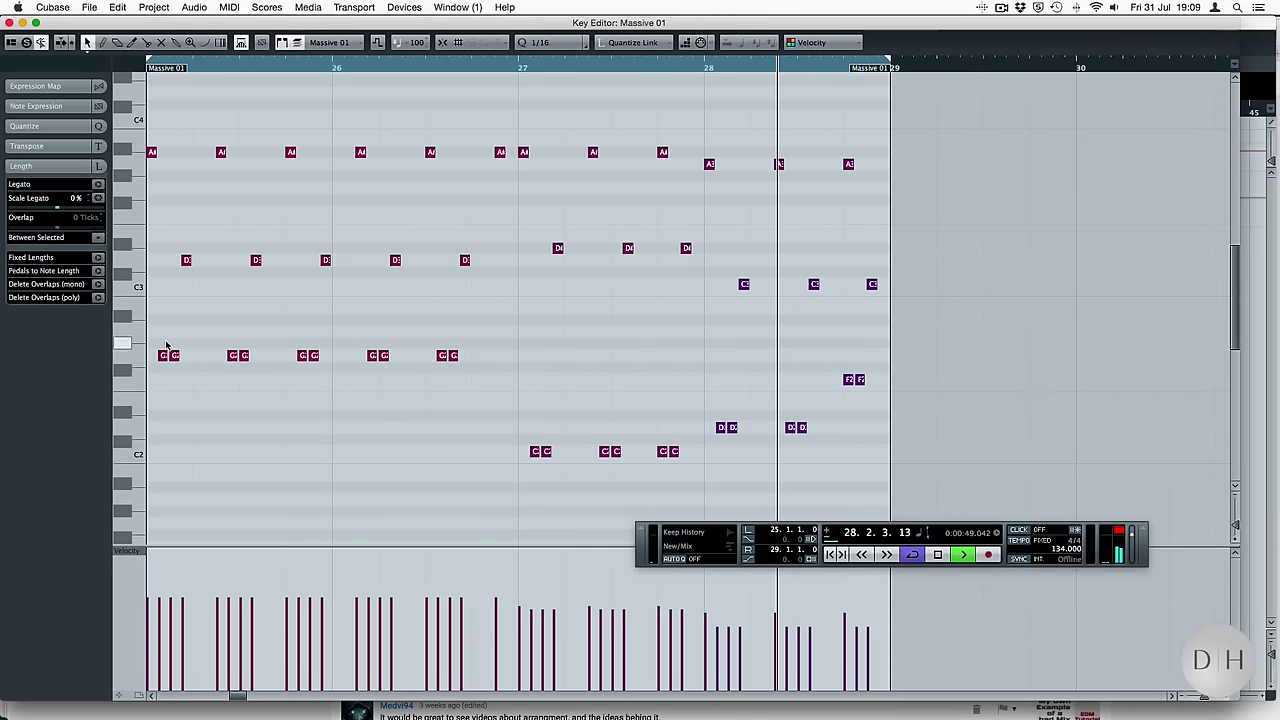
{"action": "left_click_drag", "start_coordinate": [158, 334], "coordinate": [866, 486]}
{"action": "left_click_drag", "start_coordinate": [861, 380], "coordinate": [862, 388]}
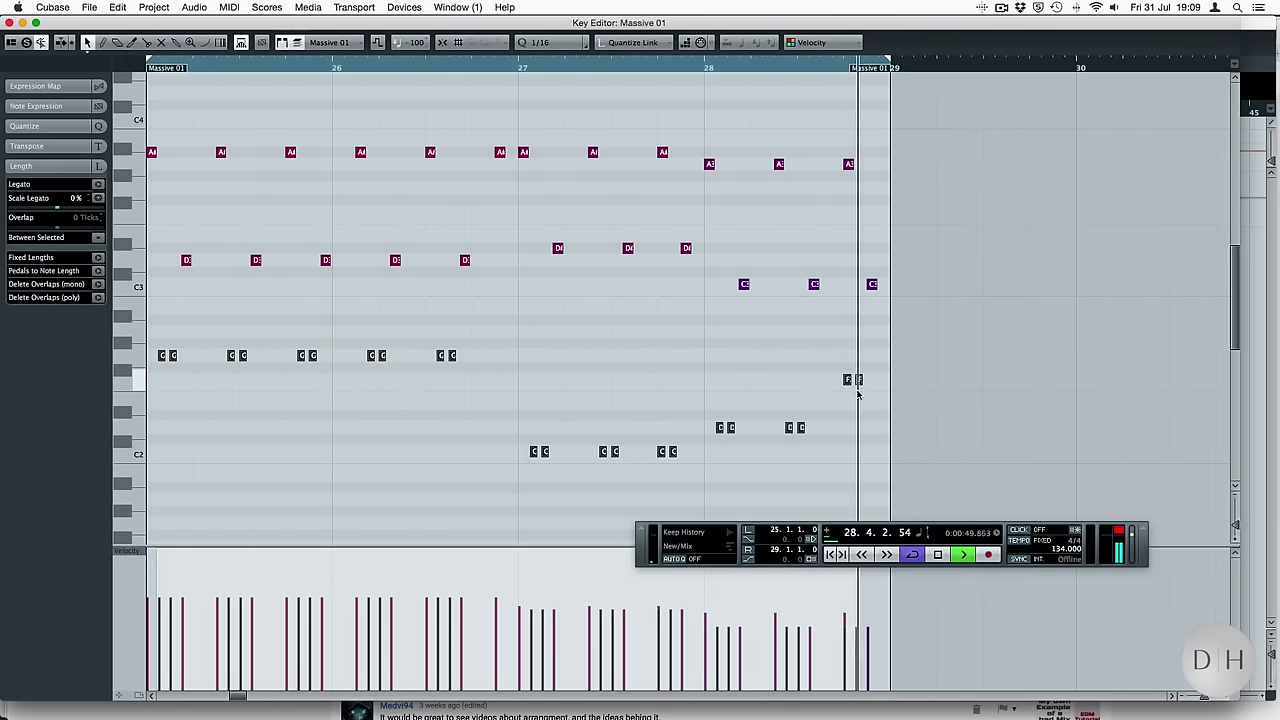
Close the note editor, duplicate the bar 25 part to bar 29 and open the copy for note editing
{"action": "key", "text": "Return"}
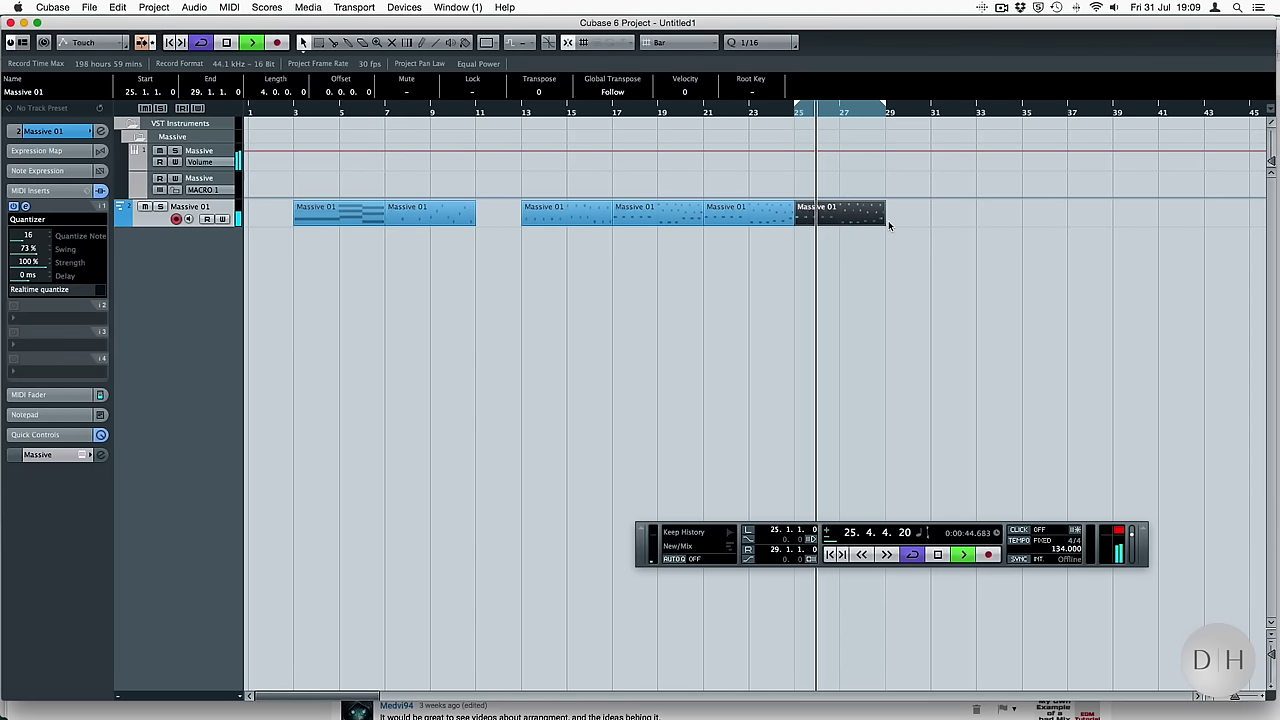
{"action": "key", "text": "super+d"}
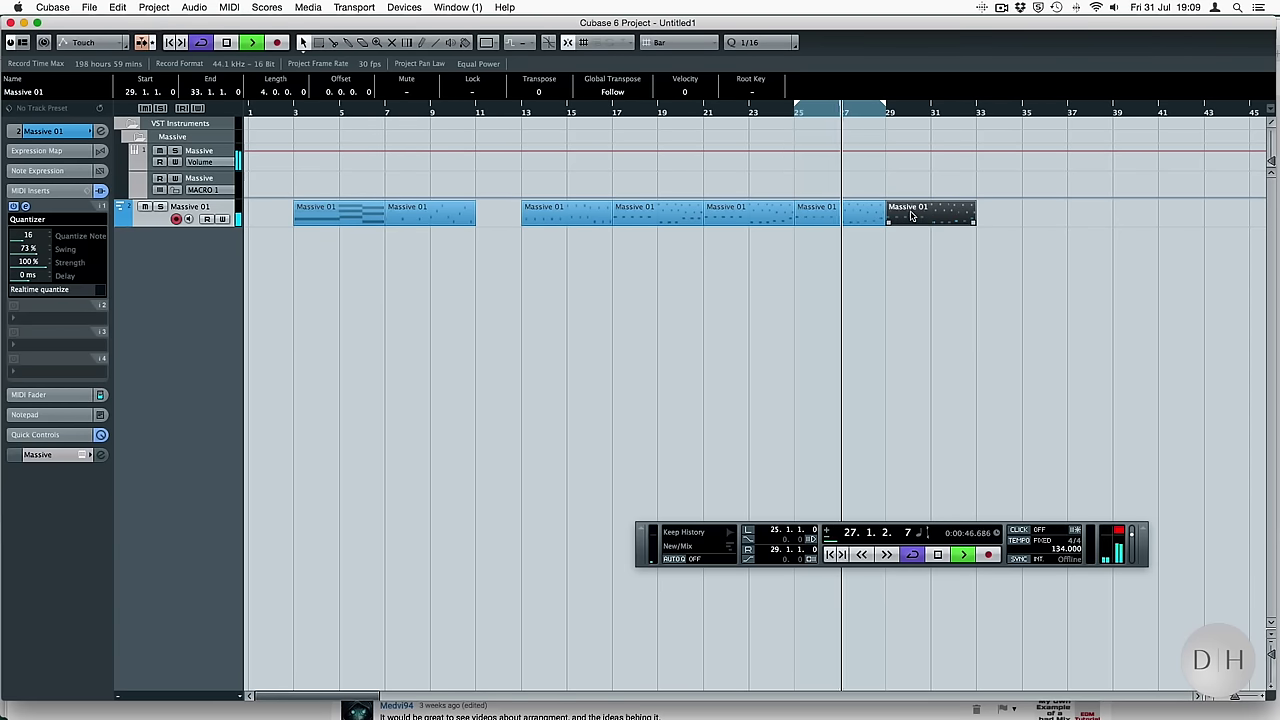
{"action": "key", "text": "Return"}
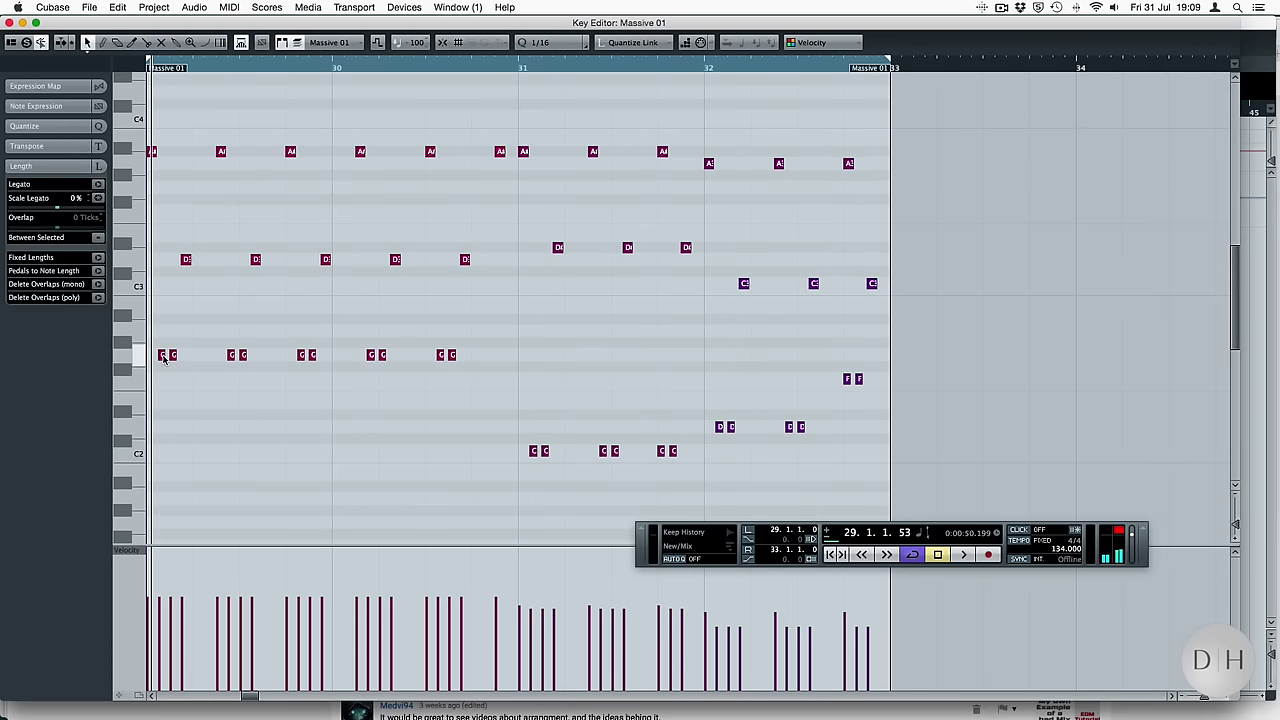
Copy the first G2 note to G1 at the start of bar 29, quantize it, repeat it across the bar and play it
{"action": "scroll", "coordinate": [225, 438], "scroll_direction": "down", "scroll_amount": 4}
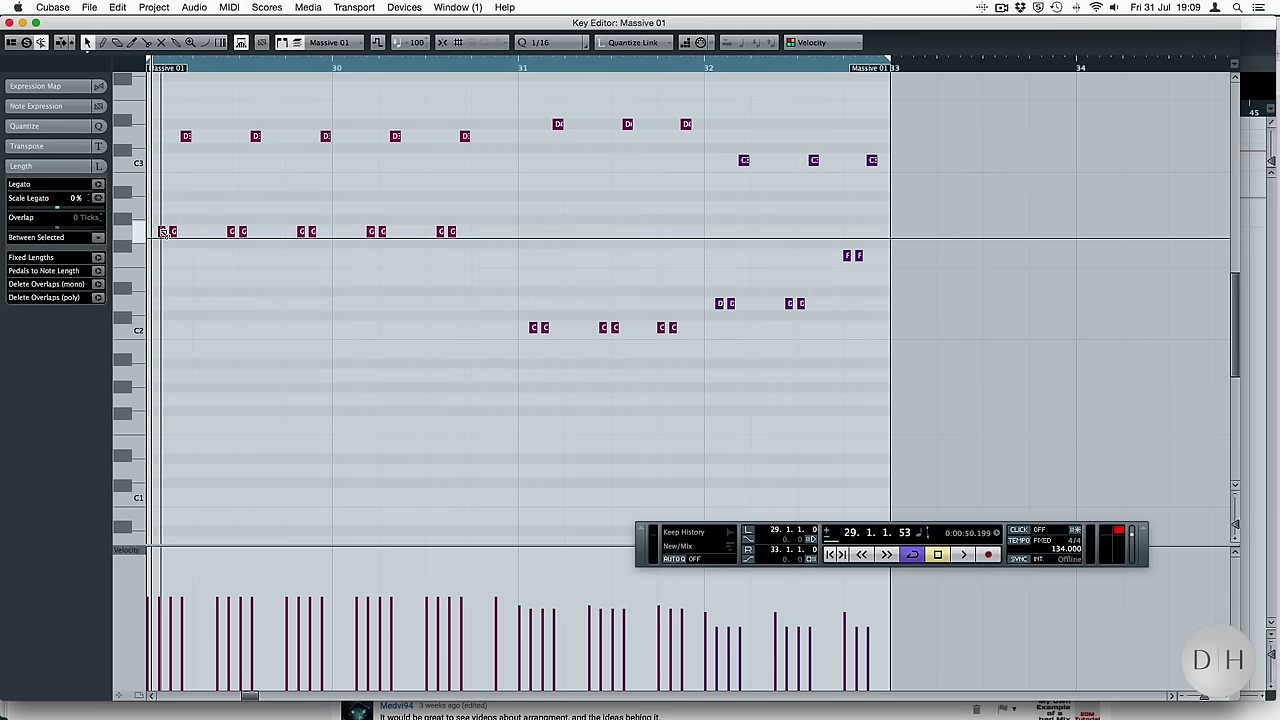
{"action": "left_click_drag", "start_coordinate": [162, 272], "coordinate": [204, 395]}
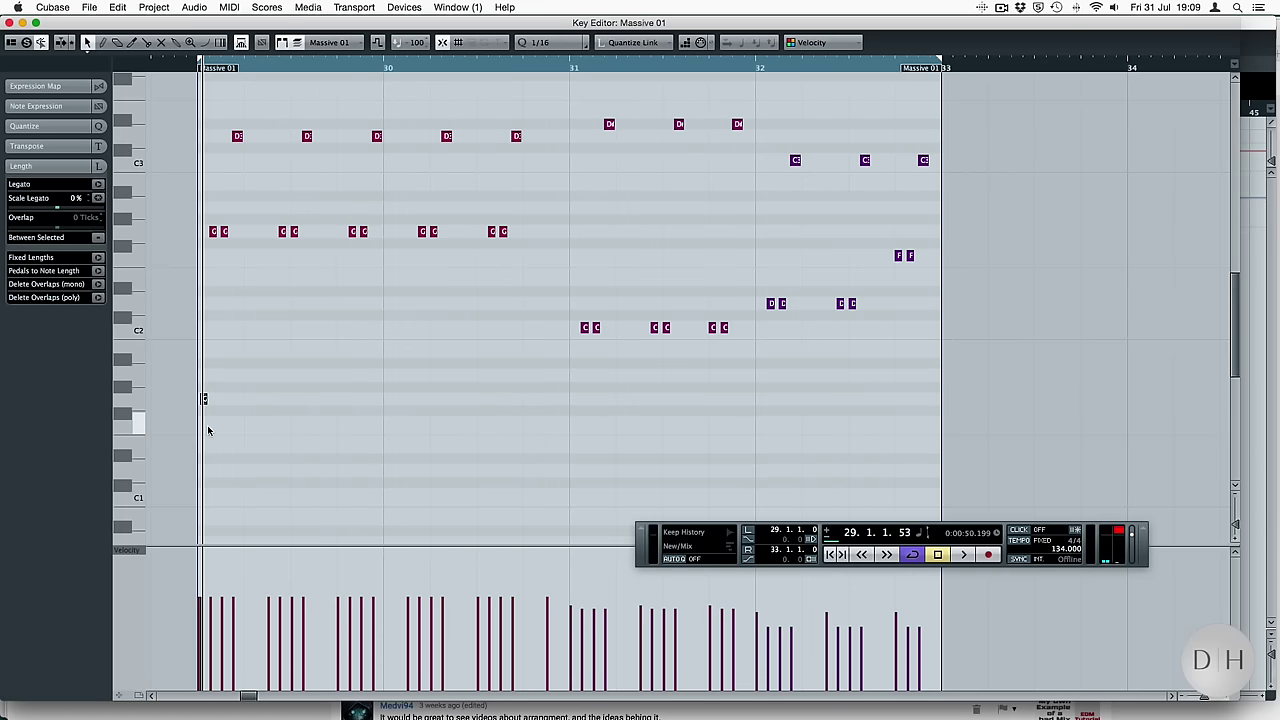
{"action": "key", "text": "q"}
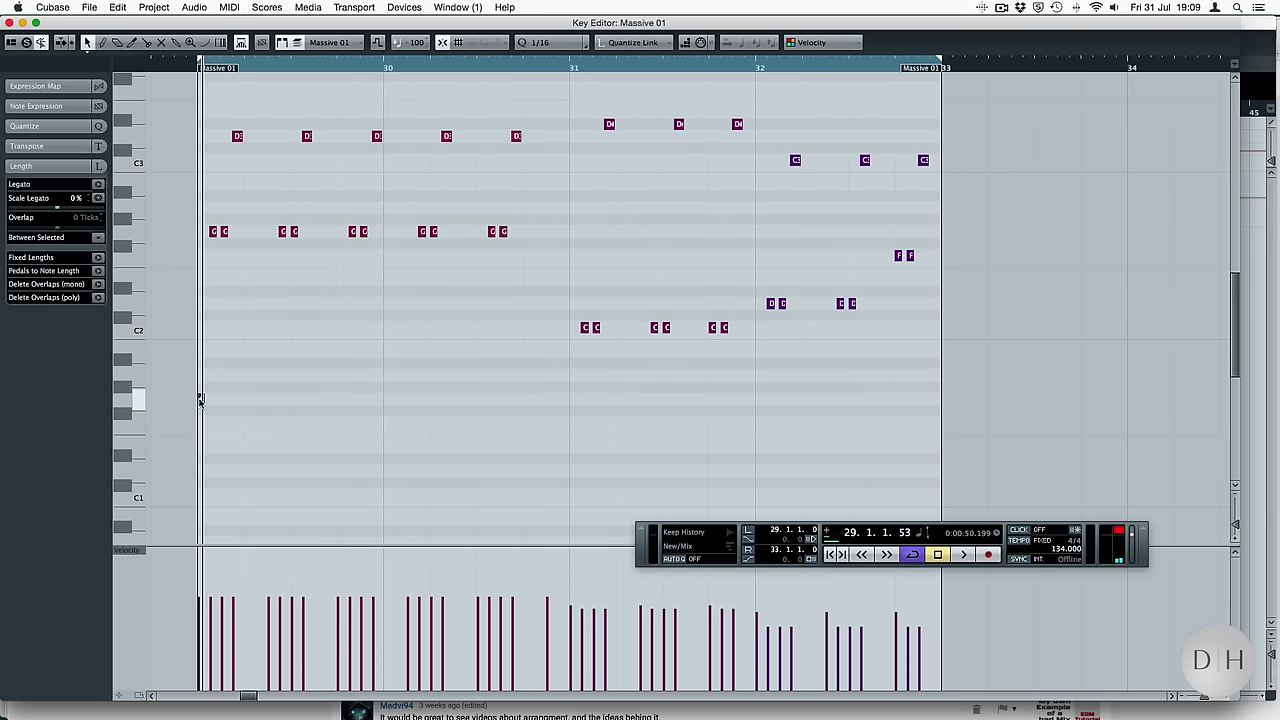
{"action": "left_click_drag", "start_coordinate": [202, 400], "coordinate": [340, 400]}
{"action": "left_click_drag", "start_coordinate": [340, 400], "coordinate": [363, 399]}
{"action": "key", "text": "space"}
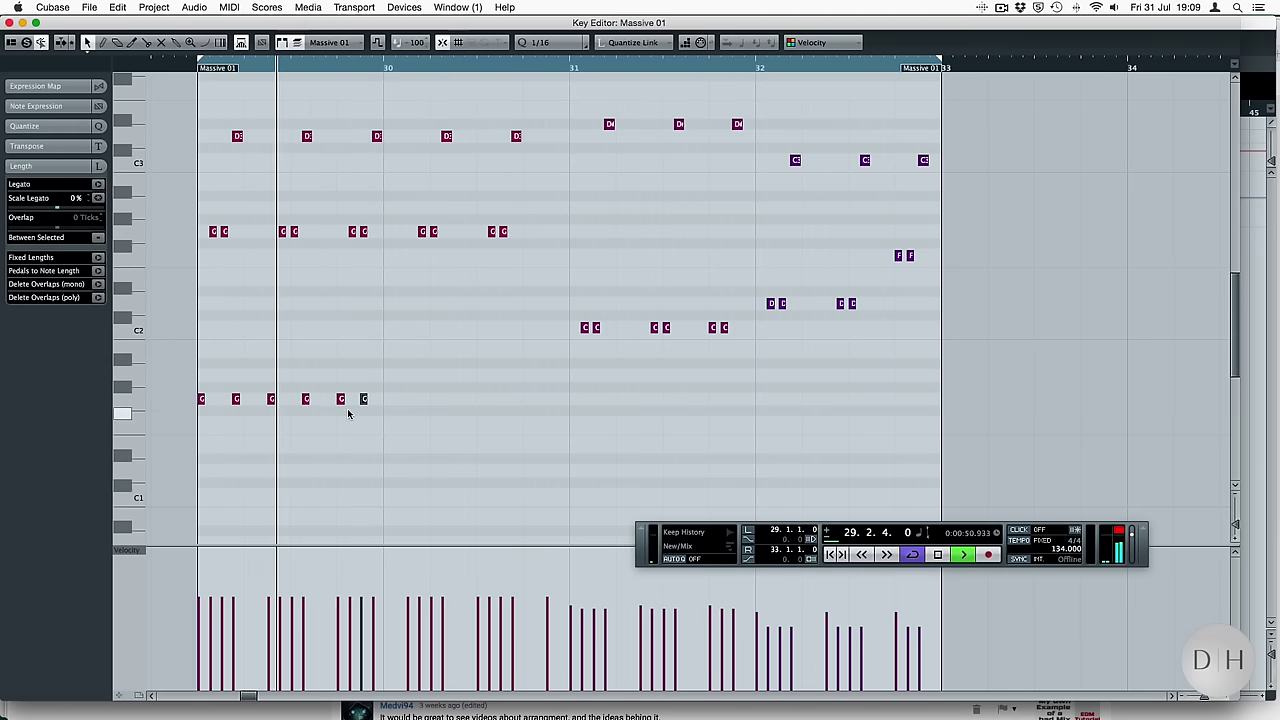
{"action": "key", "text": "space"}
Duplicate the six G1 bass notes into bar 30 and copy the two-bar row onward through bars 31 and 32
{"action": "left_click_drag", "start_coordinate": [390, 379], "coordinate": [186, 428]}
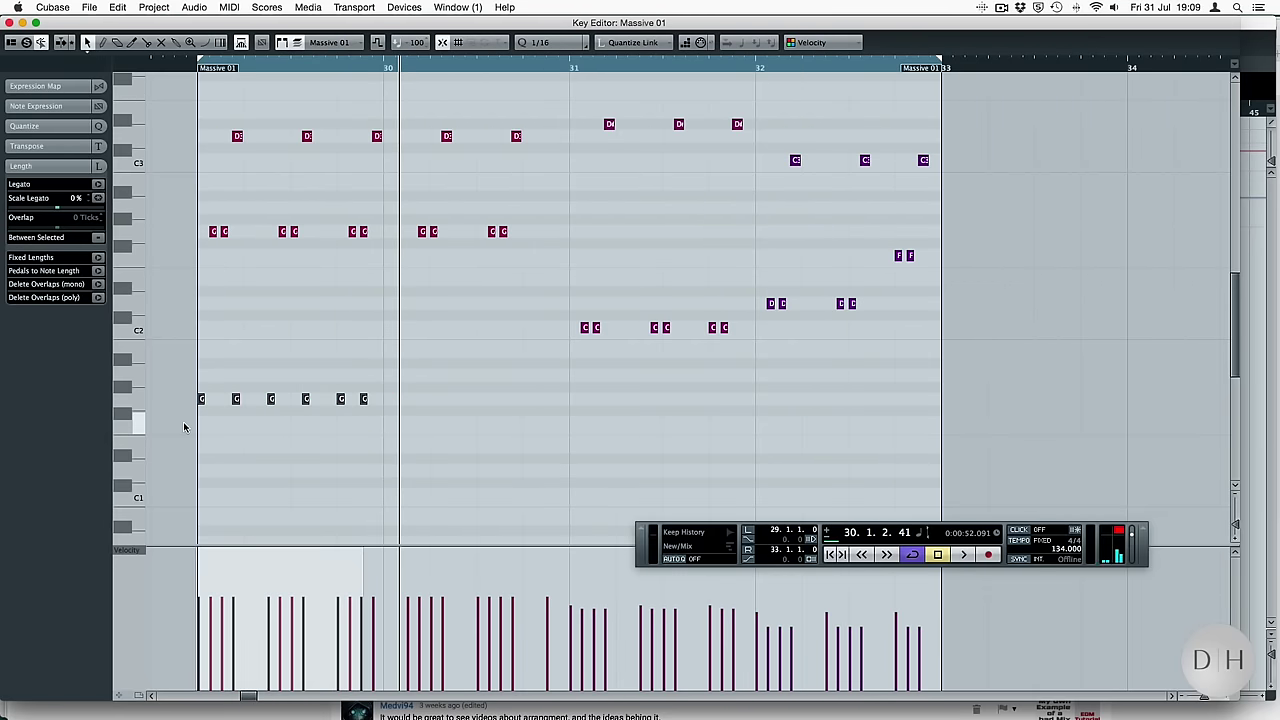
{"action": "key", "text": "super+d"}
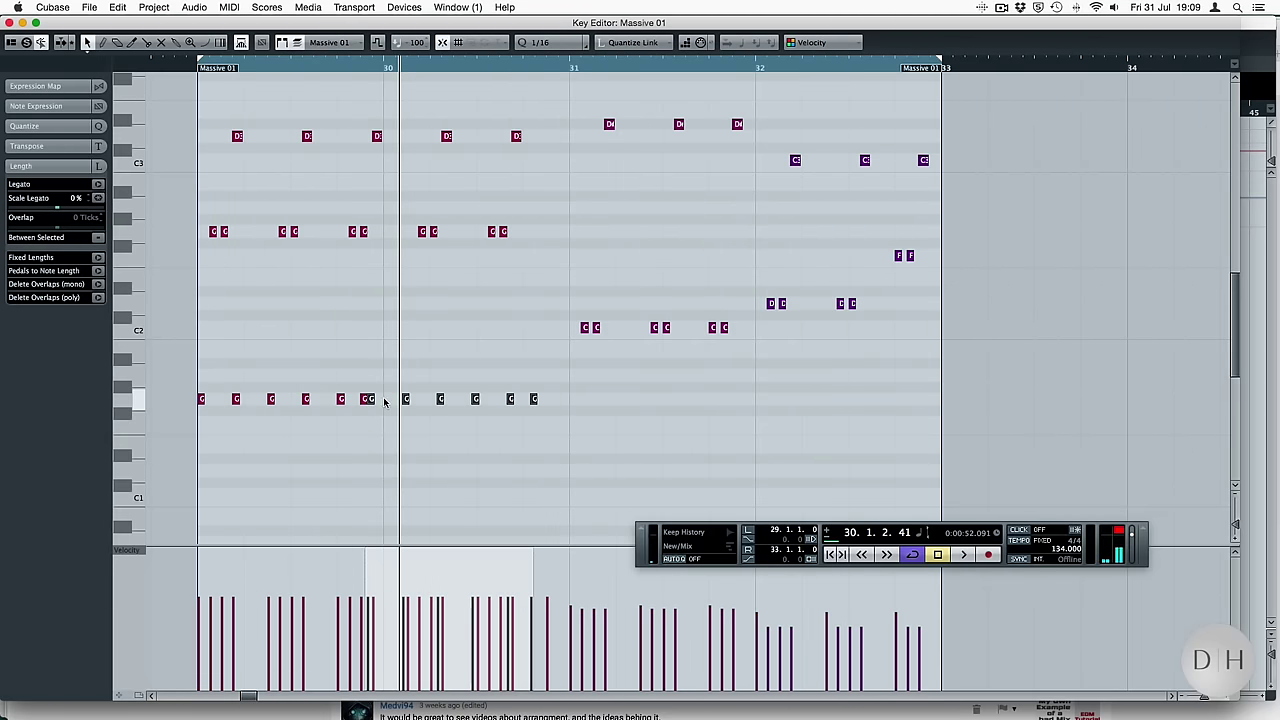
{"action": "left_click_drag", "start_coordinate": [633, 370], "coordinate": [165, 428]}
{"action": "key", "text": "super+d"}
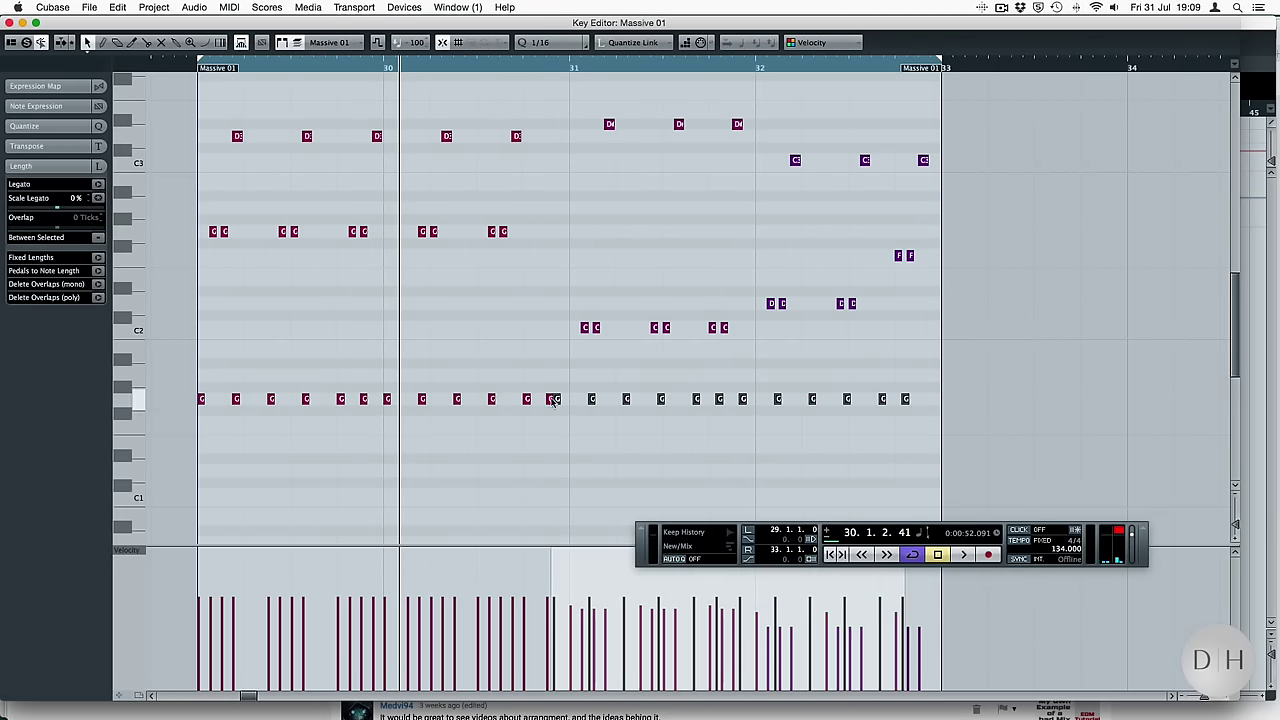
Align the copied bass notes to bar 31, lower them to C1 there, D1 in bar 32 and F1 for the last two, and play
{"action": "left_click_drag", "start_coordinate": [557, 401], "coordinate": [574, 401]}
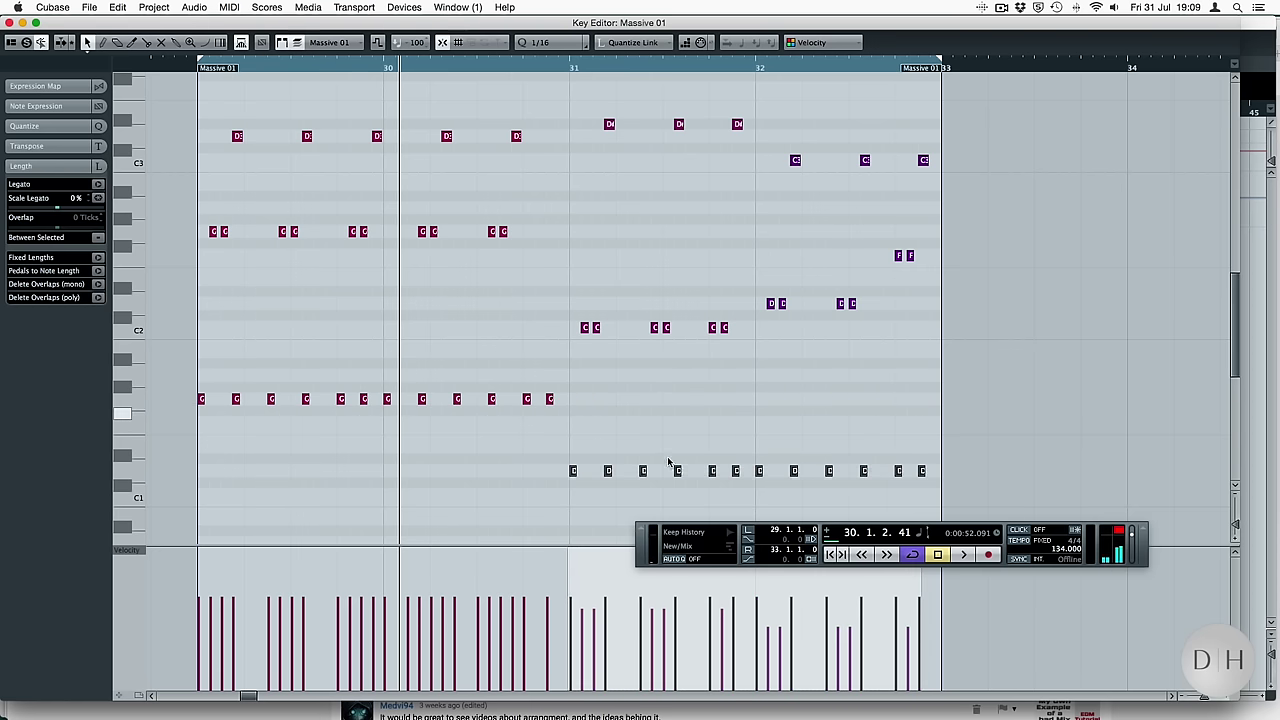
{"action": "left_click_drag", "start_coordinate": [986, 454], "coordinate": [750, 512]}
{"action": "key", "text": "Up"}
{"action": "key", "text": "Up"}
{"action": "key", "text": "Up"}
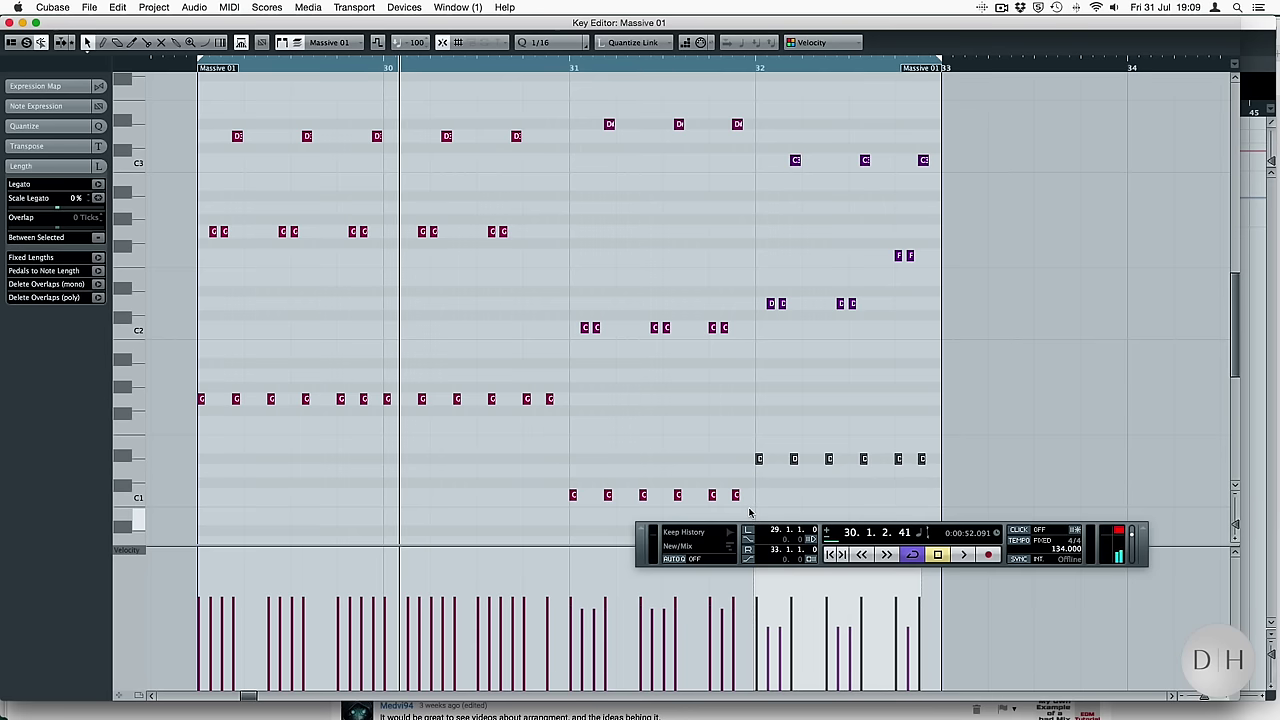
{"action": "left_click_drag", "start_coordinate": [996, 432], "coordinate": [884, 491]}
{"action": "key", "text": "Up"}
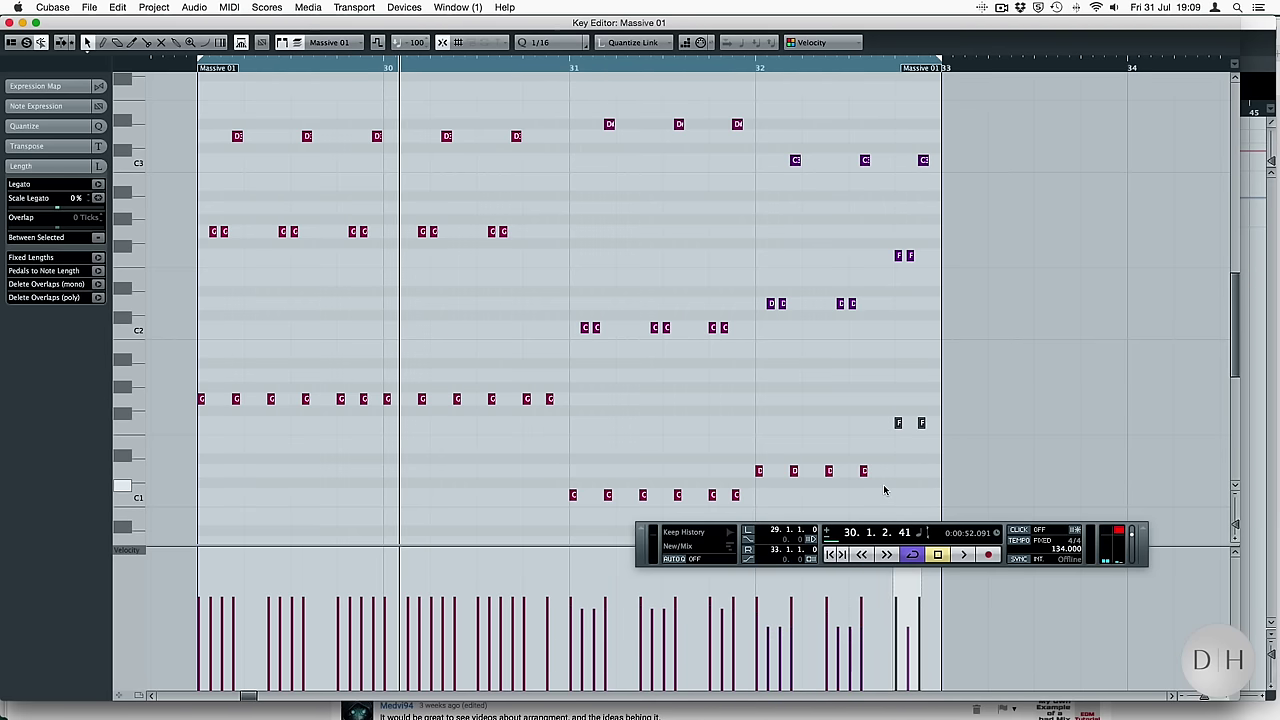
{"action": "key", "text": "space"}
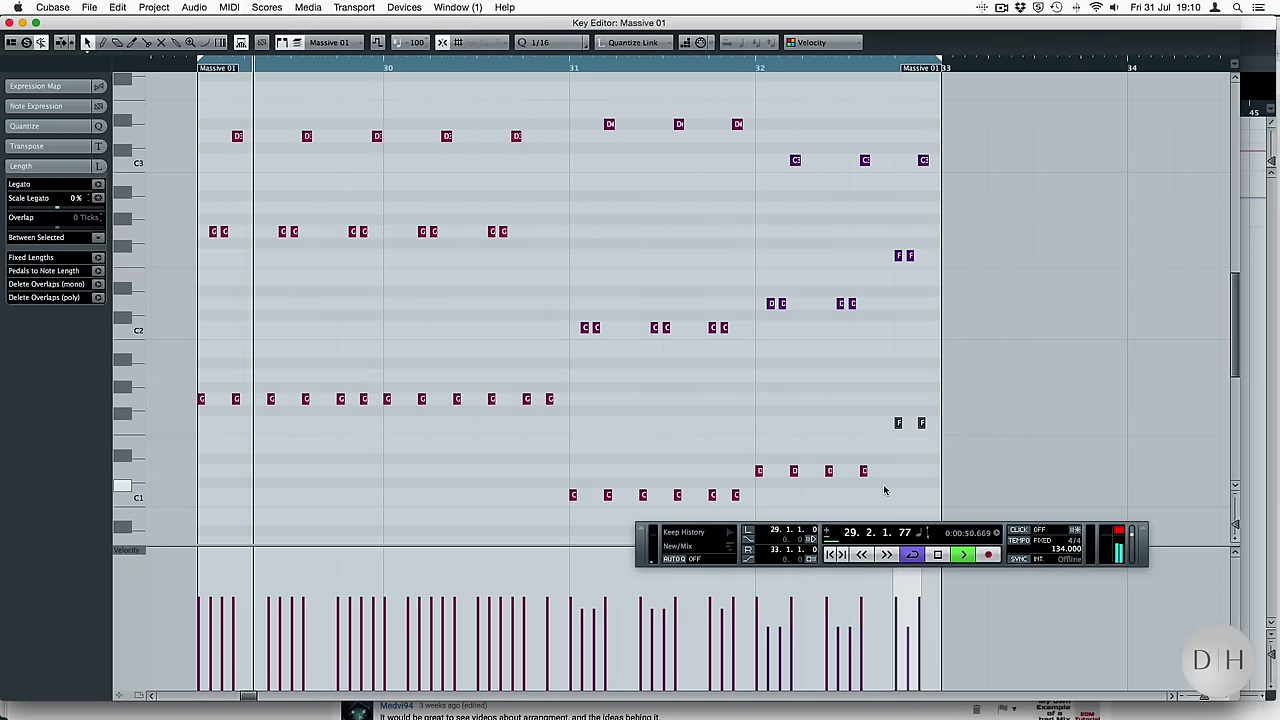
Close the note editor, play the loop with Massive open, try its first macro knob and raise the system volume, closing Massive after listening
{"action": "key", "text": "Return"}
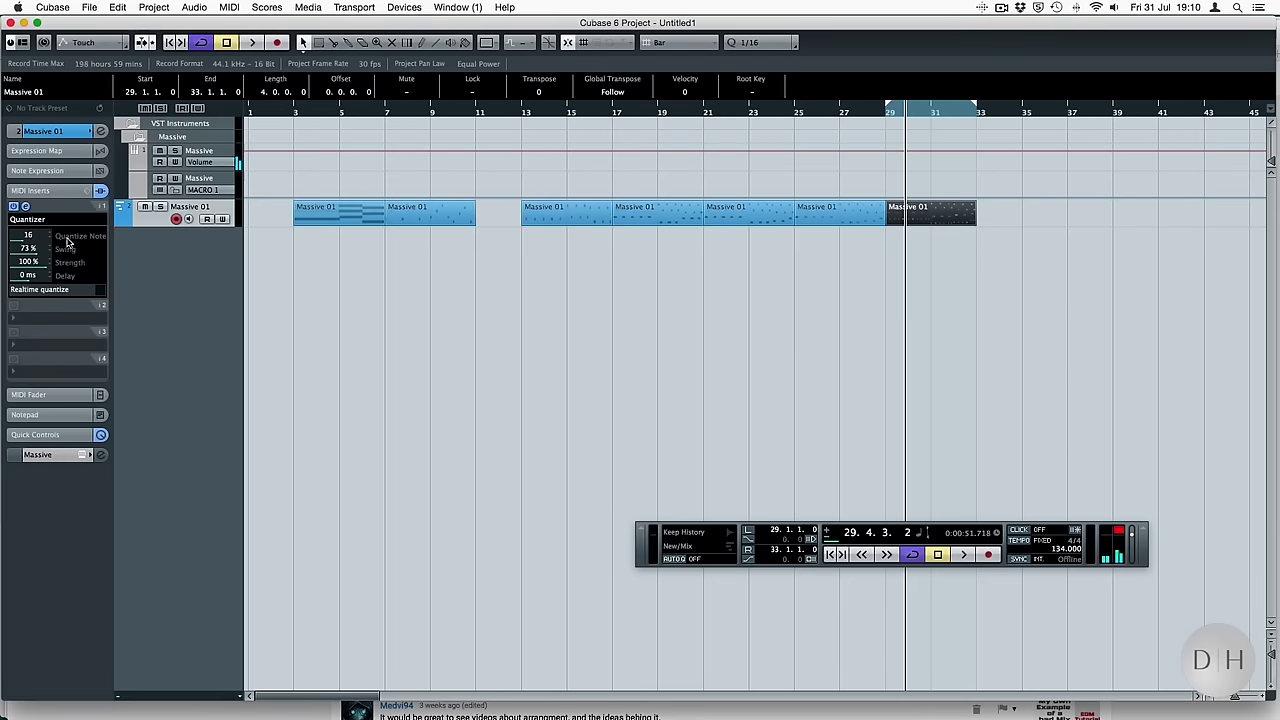
{"action": "key", "text": "space"}
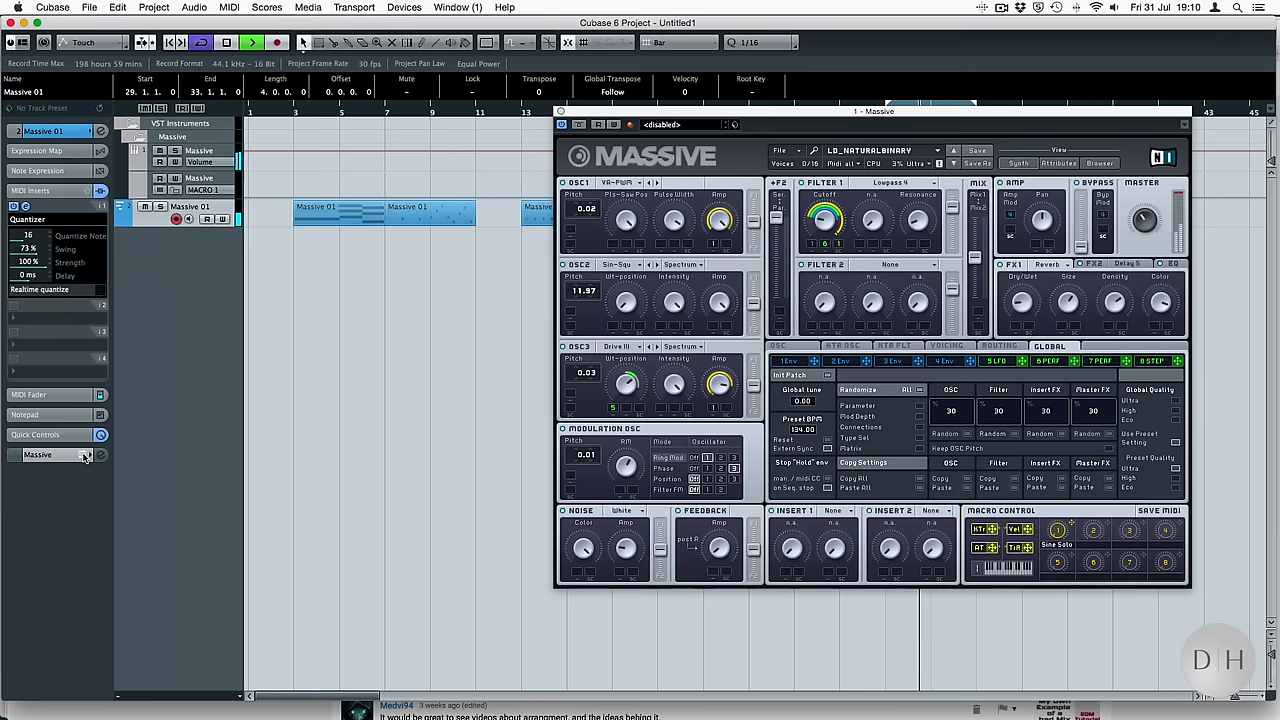
{"action": "left_click_drag", "start_coordinate": [1058, 536], "coordinate": [1057, 418]}
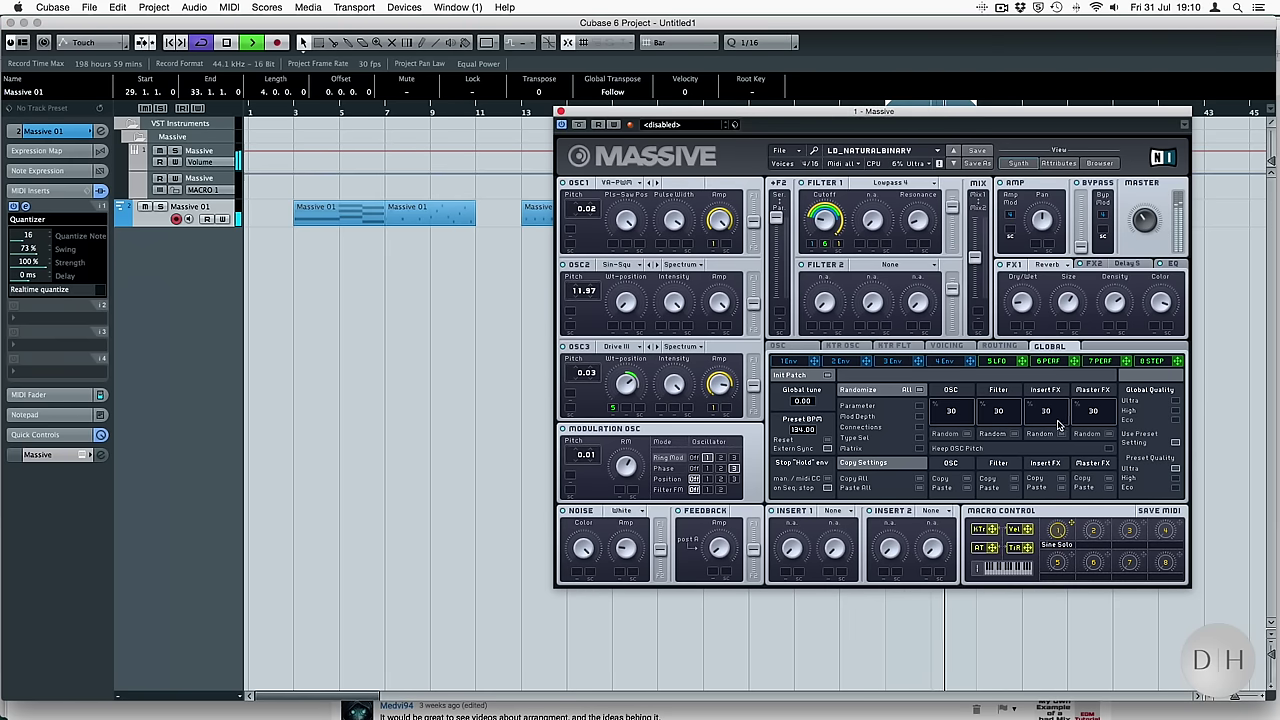
{"action": "key", "text": "XF86AudioRaiseVolume"}
{"action": "key", "text": "XF86AudioRaiseVolume"}
{"action": "key", "text": "XF86AudioRaiseVolume"}
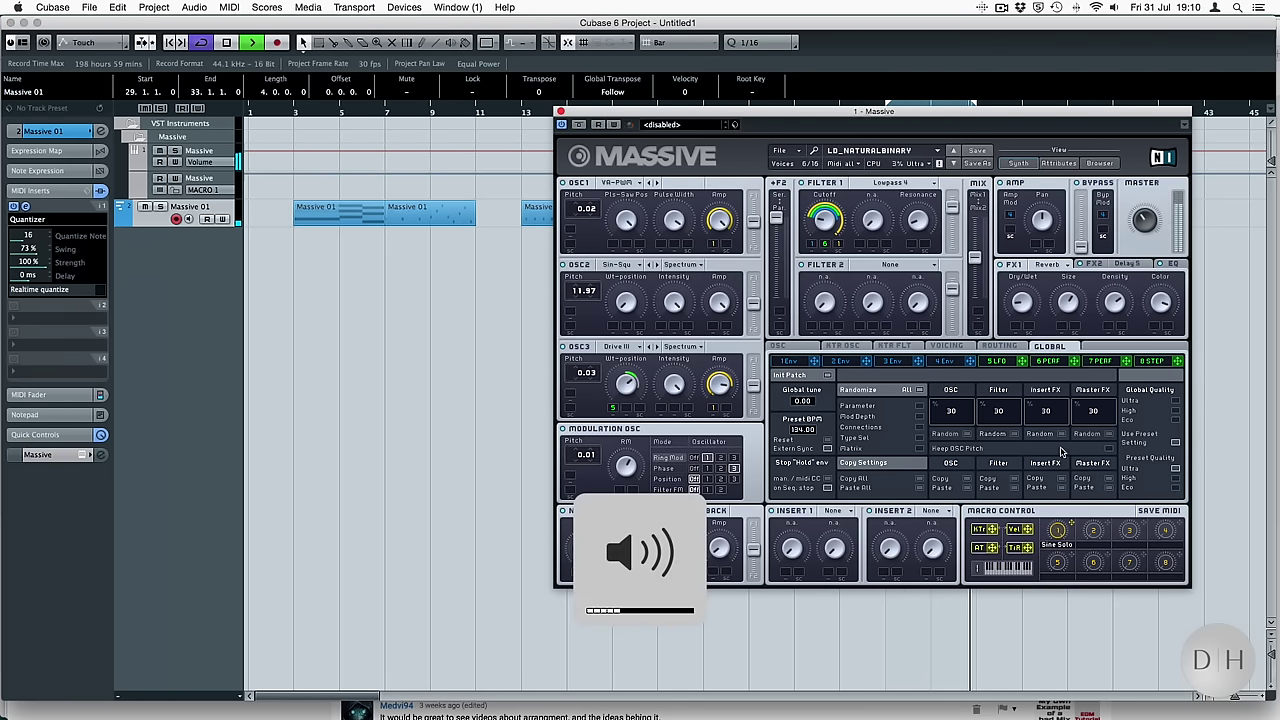
{"action": "key", "text": "super+w"}
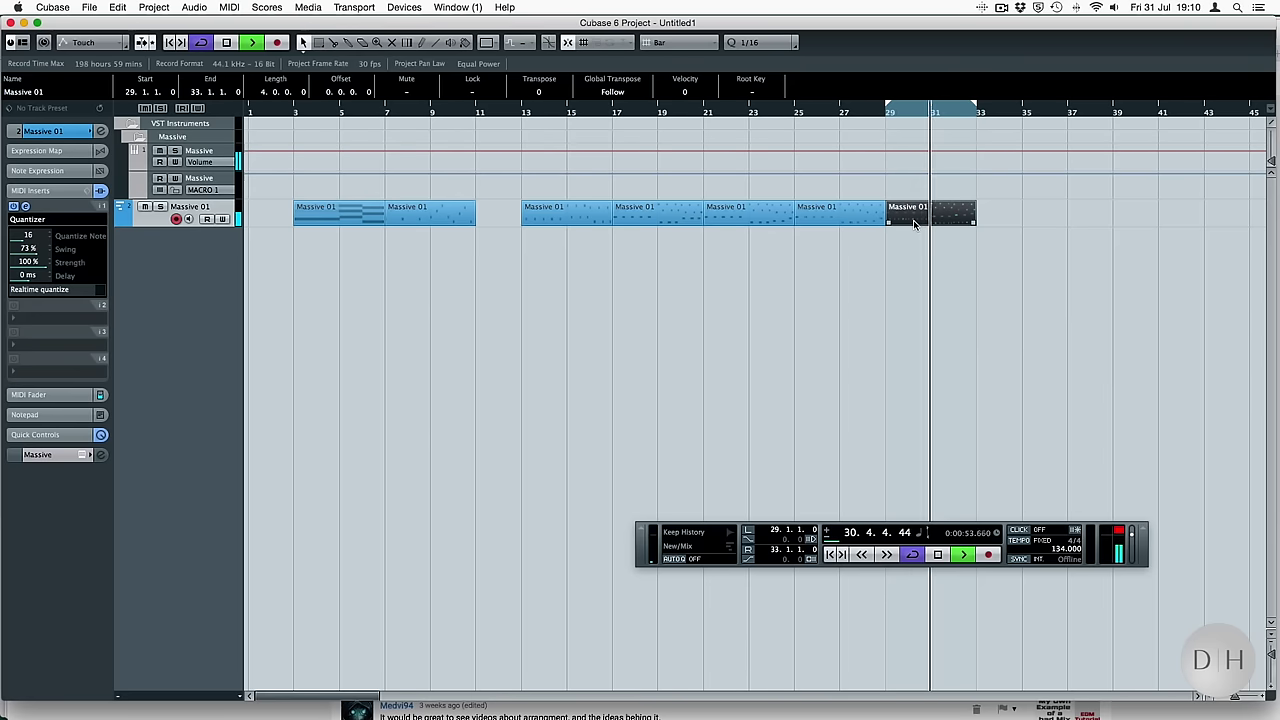
Rename the Massive 01 track as Binary
{"action": "double_click", "coordinate": [178, 208]}
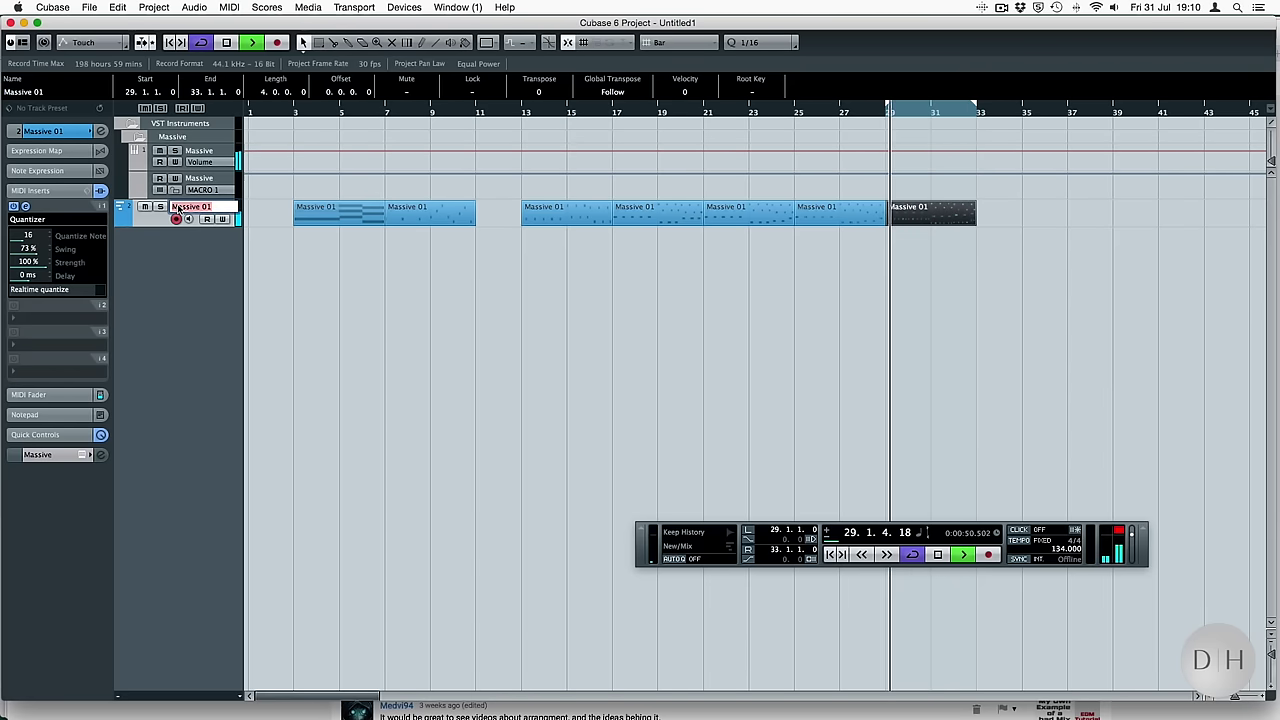
{"action": "type", "text": "Birnary"}
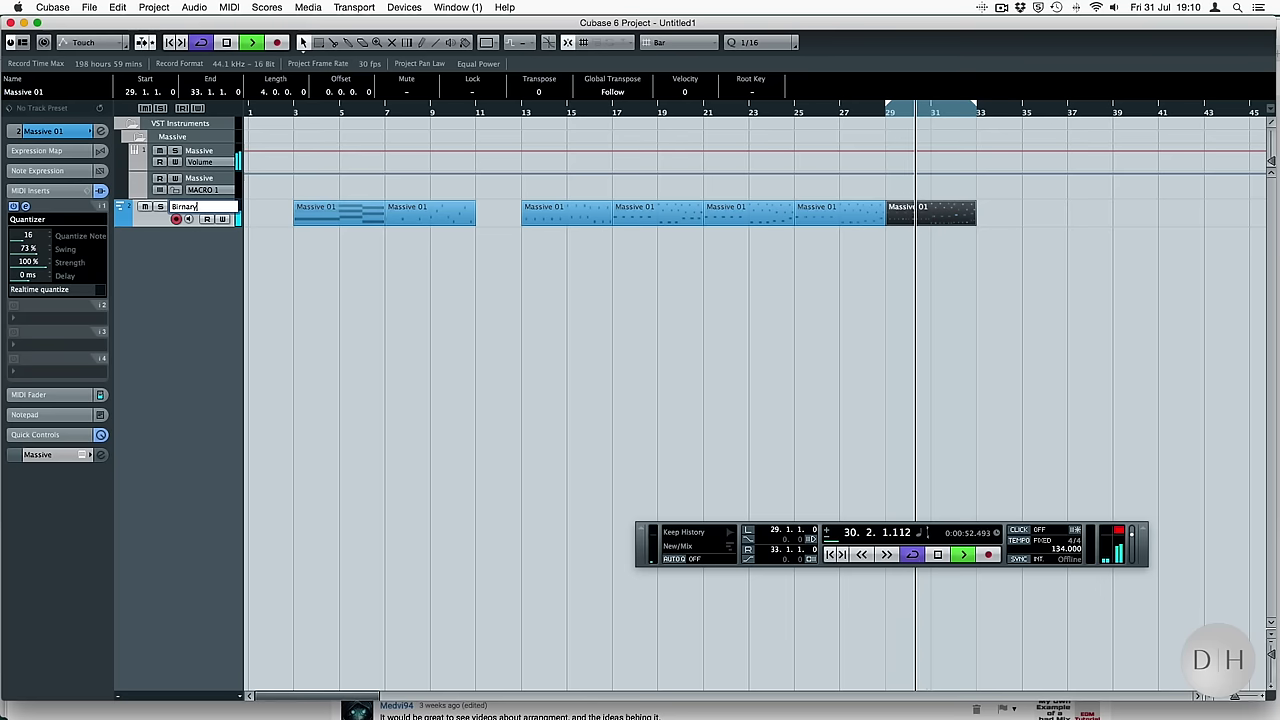
{"action": "left_click", "coordinate": [277, 309]}
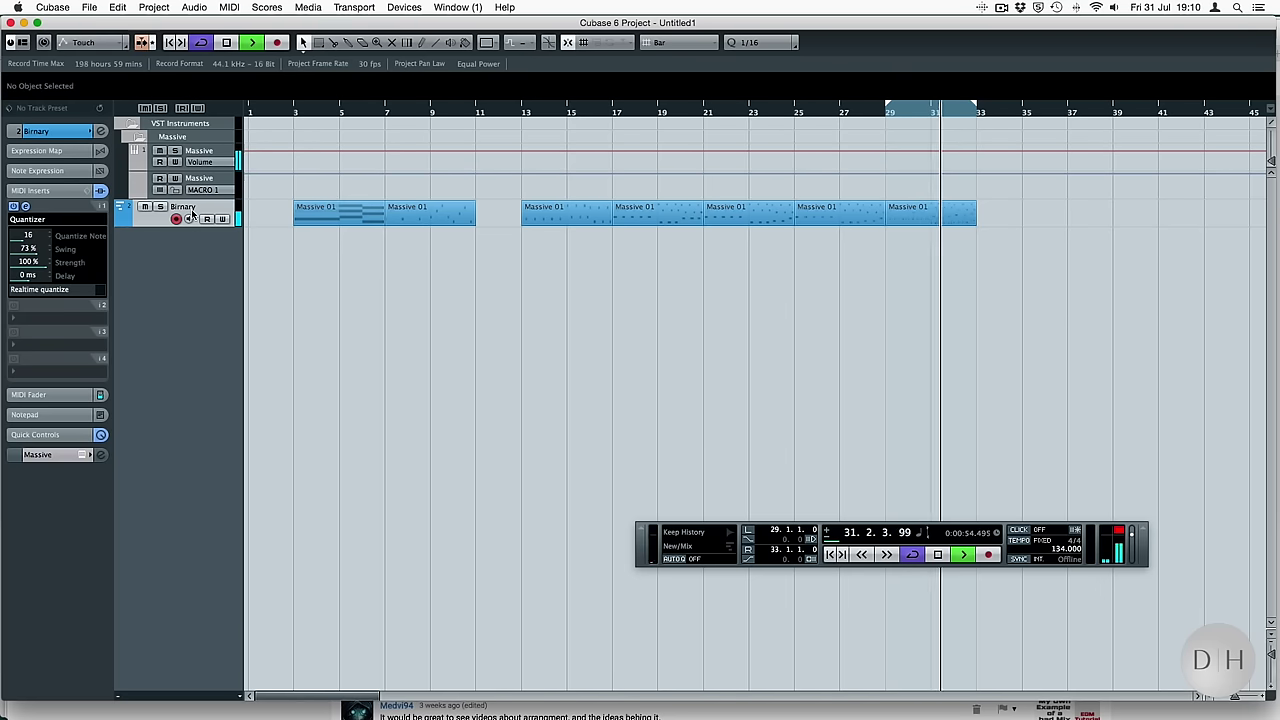
{"action": "double_click", "coordinate": [180, 207]}
{"action": "type", "text": "Bir"}
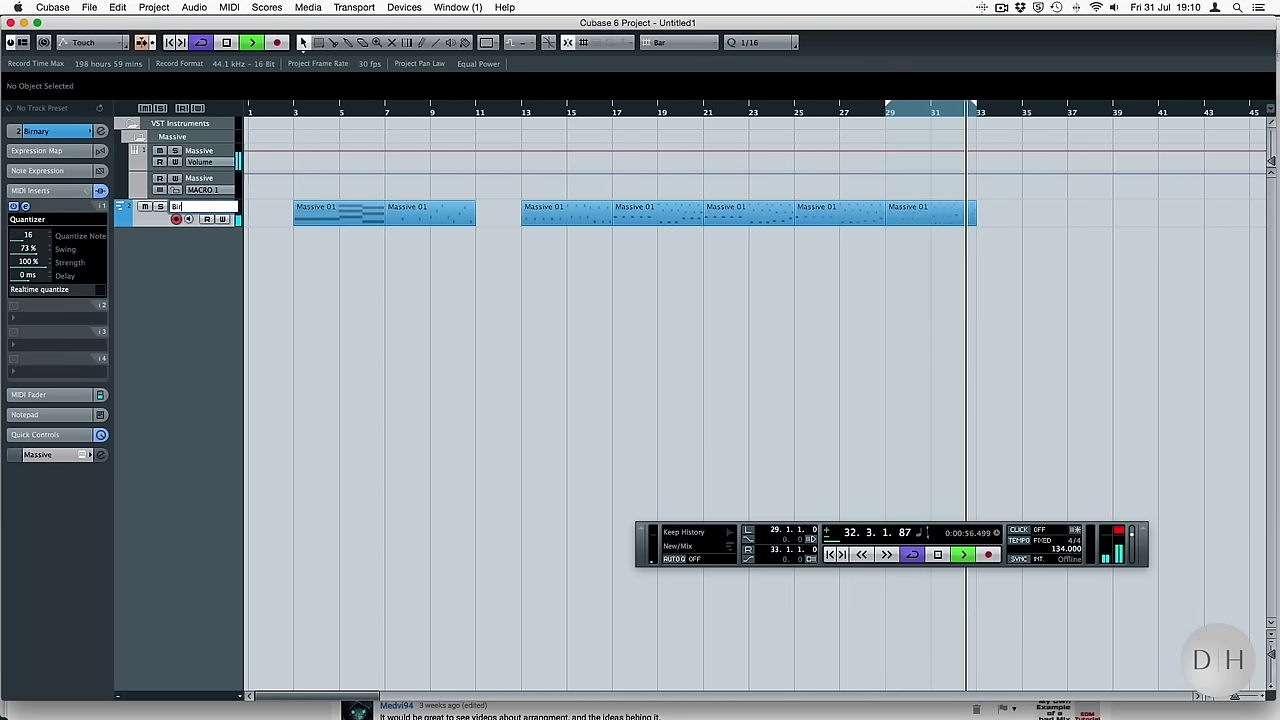
{"action": "type", "text": "ary"}
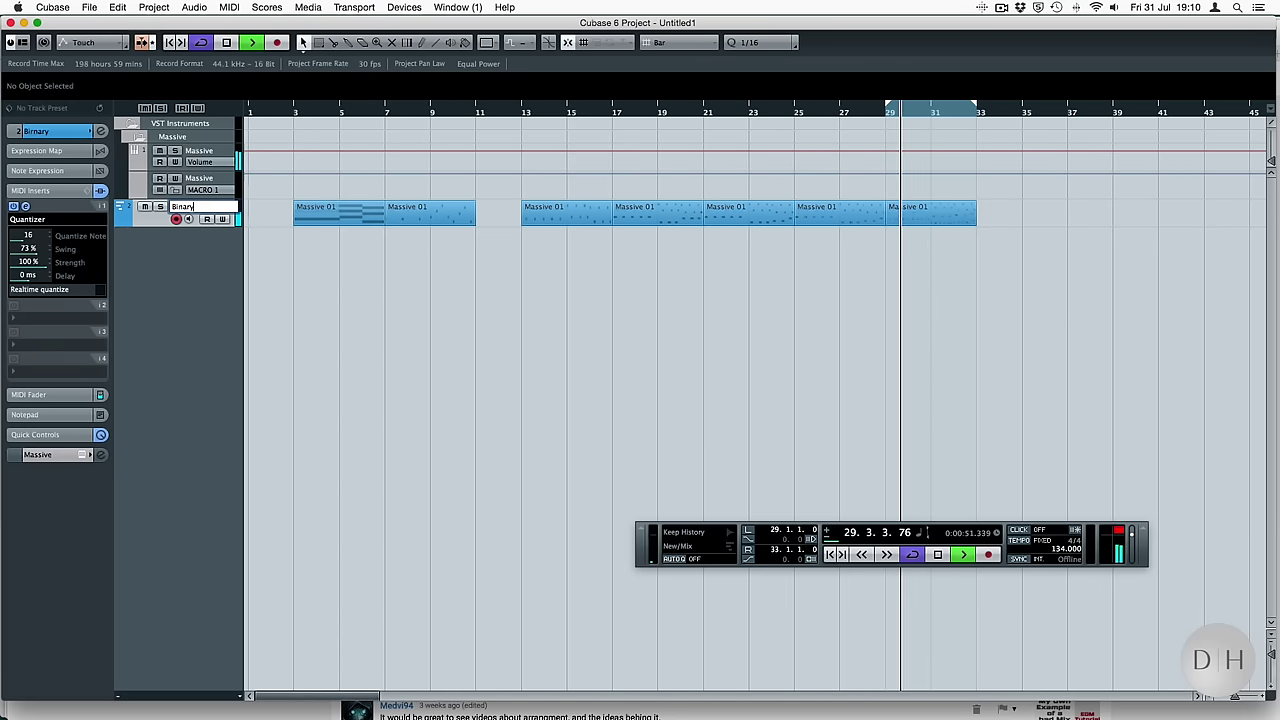
{"action": "left_click", "coordinate": [294, 300]}
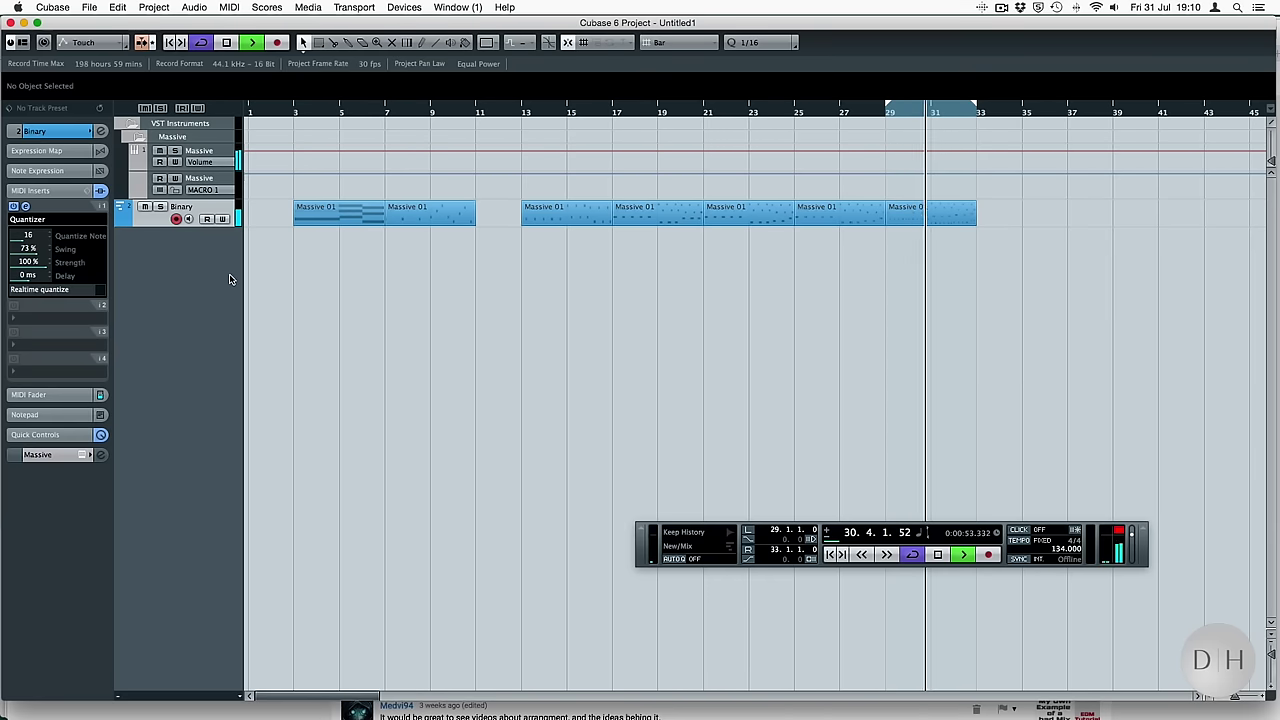
Load Battery 3 in the second VST instrument slot with its own MIDI track, dismissing the memory warning
{"action": "key", "text": "F11"}
{"action": "left_click", "coordinate": [1165, 74]}
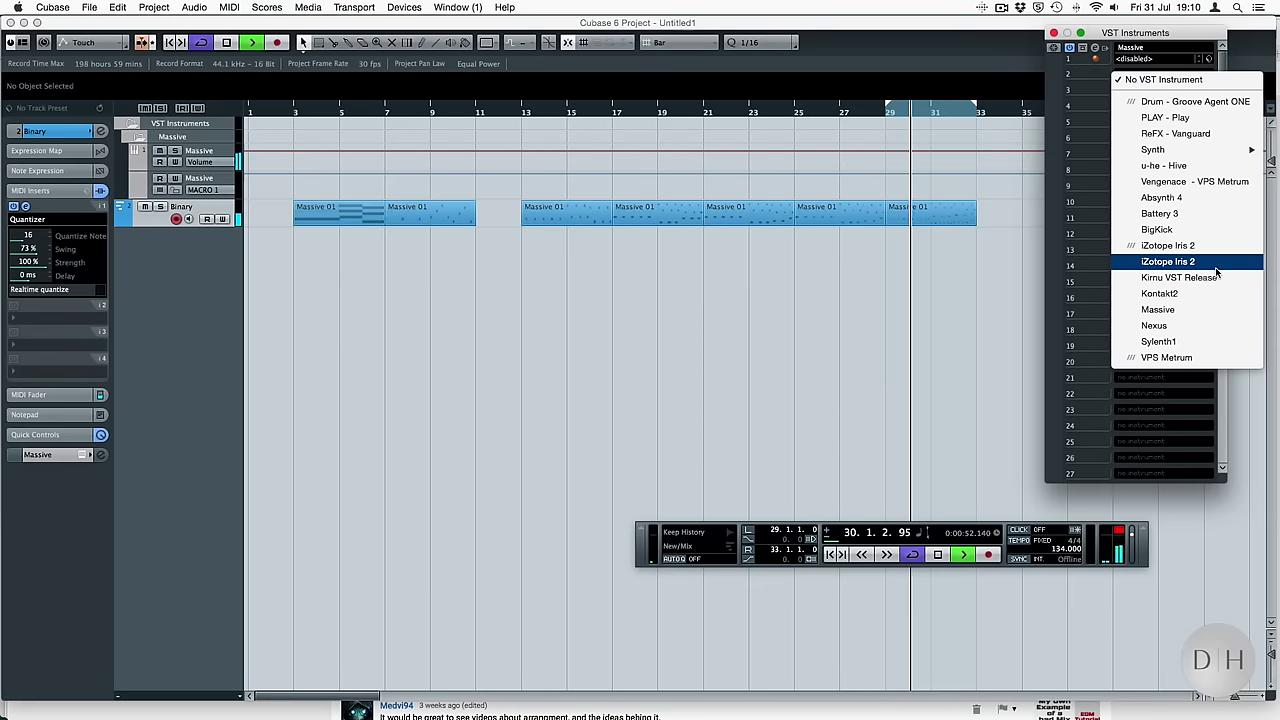
{"action": "left_click", "coordinate": [1163, 213]}
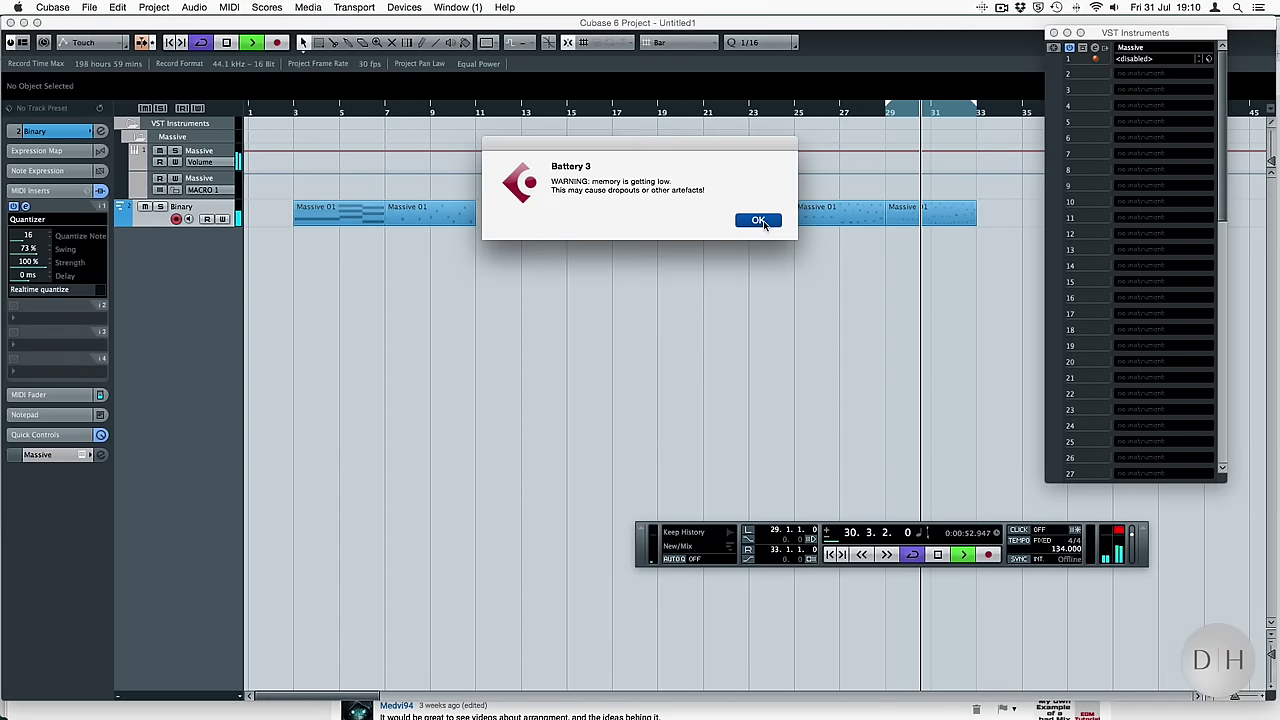
{"action": "left_click", "coordinate": [759, 220]}
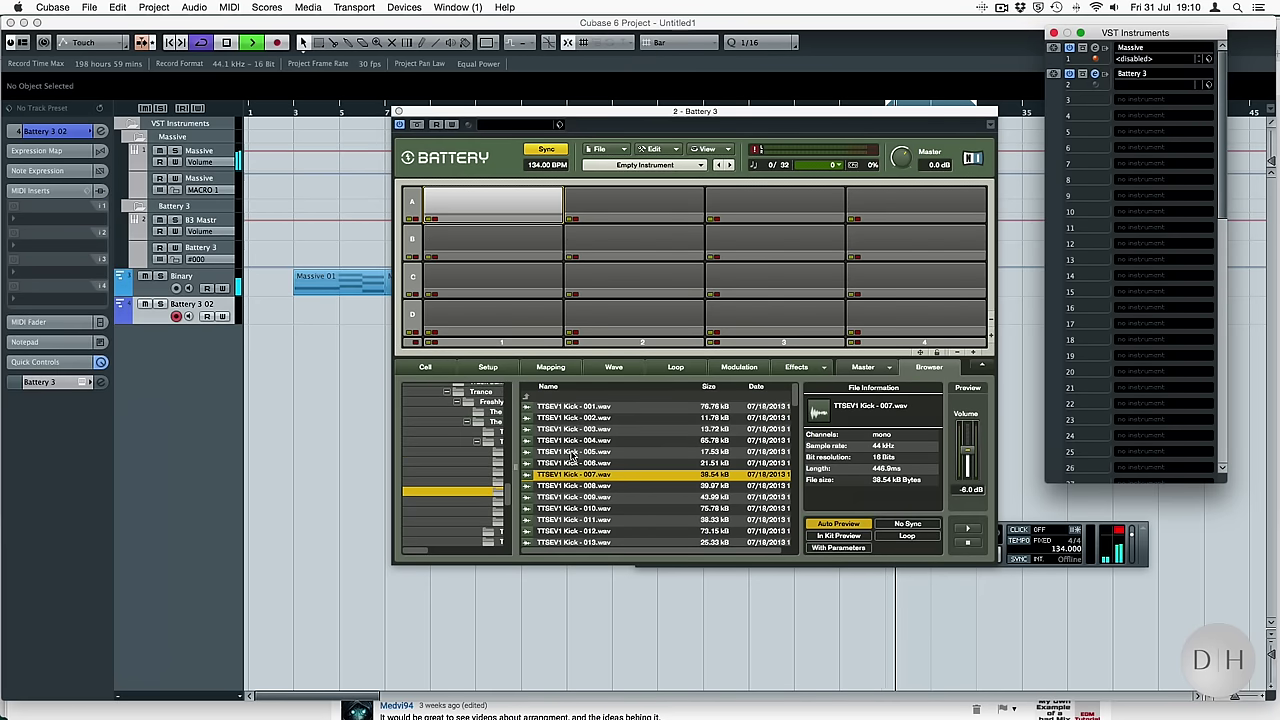
Audition the TTSEV1 kick samples, load TTSEV1 Kick - 004.wav into Battery's first cell and close Battery
{"action": "left_click", "coordinate": [574, 463]}
{"action": "left_click", "coordinate": [575, 452]}
{"action": "left_click", "coordinate": [577, 441]}
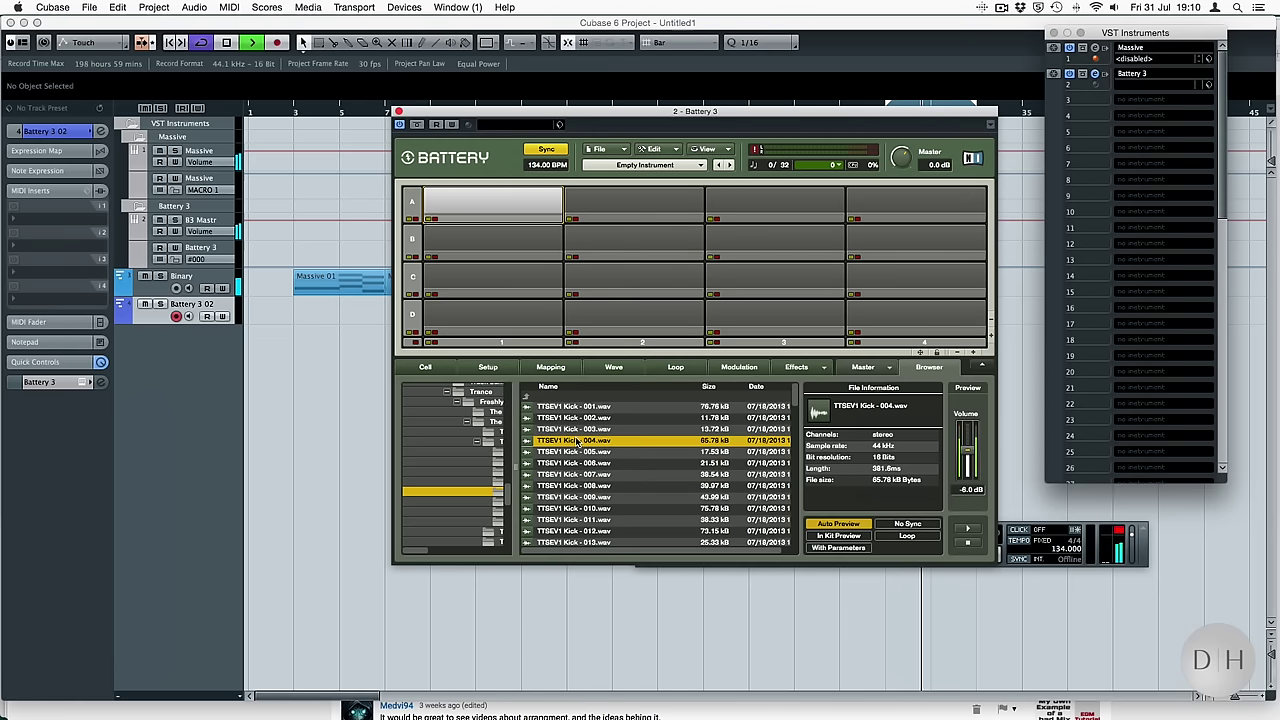
{"action": "left_click", "coordinate": [575, 429]}
{"action": "left_click", "coordinate": [575, 417]}
{"action": "left_click", "coordinate": [575, 441]}
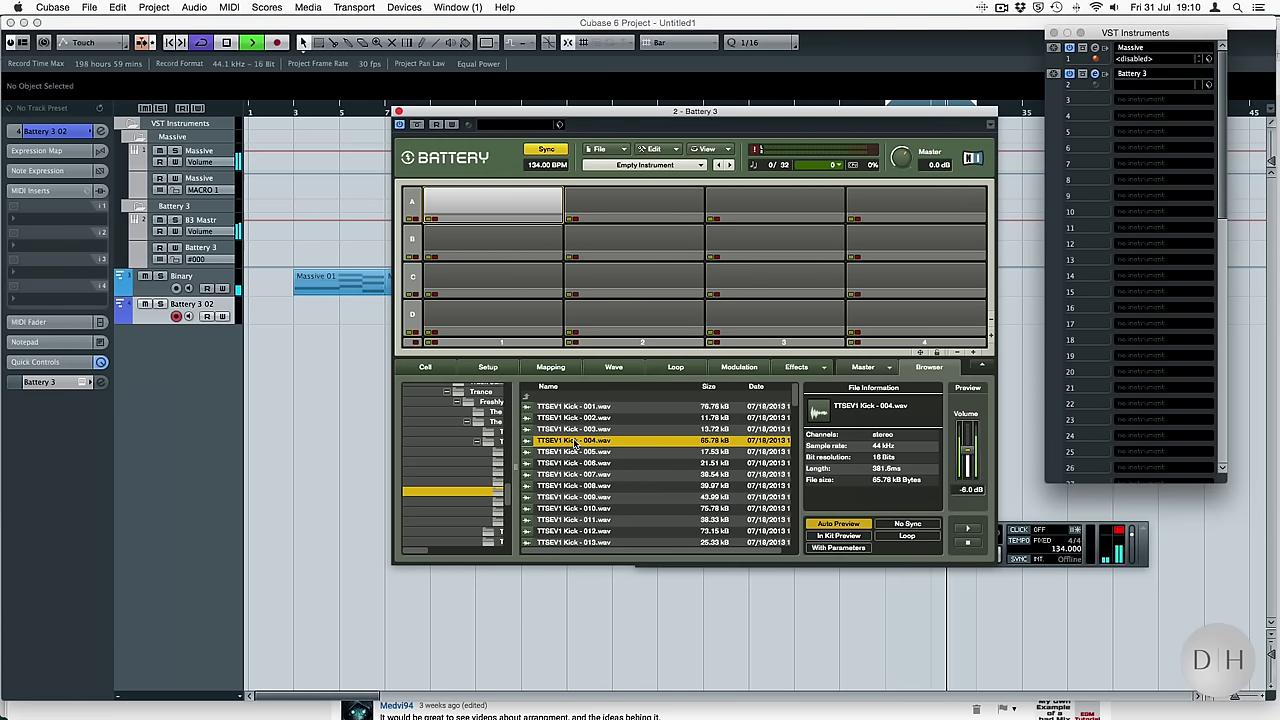
{"action": "double_click", "coordinate": [575, 441]}
{"action": "left_click", "coordinate": [399, 111]}
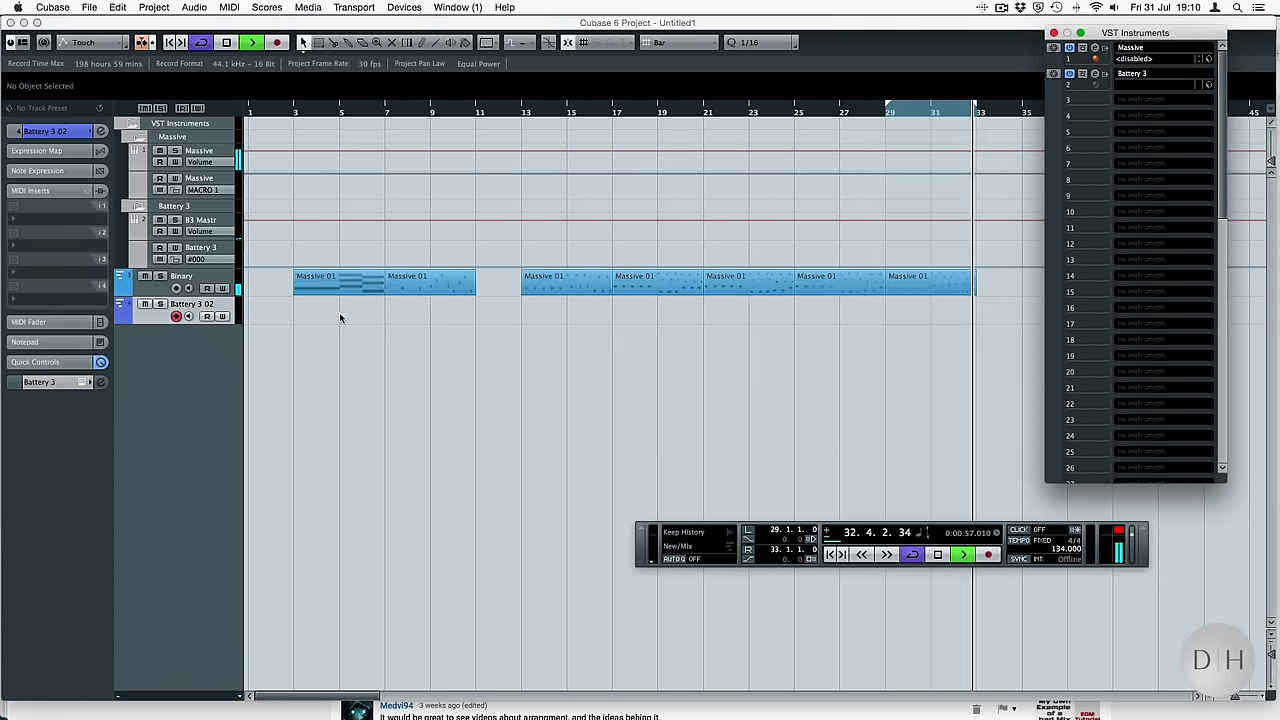
Create a part from bar 29 to bar 33 on the Battery 3 02 track and open it for note editing
{"action": "double_click", "coordinate": [932, 312]}
{"action": "double_click", "coordinate": [932, 312]}
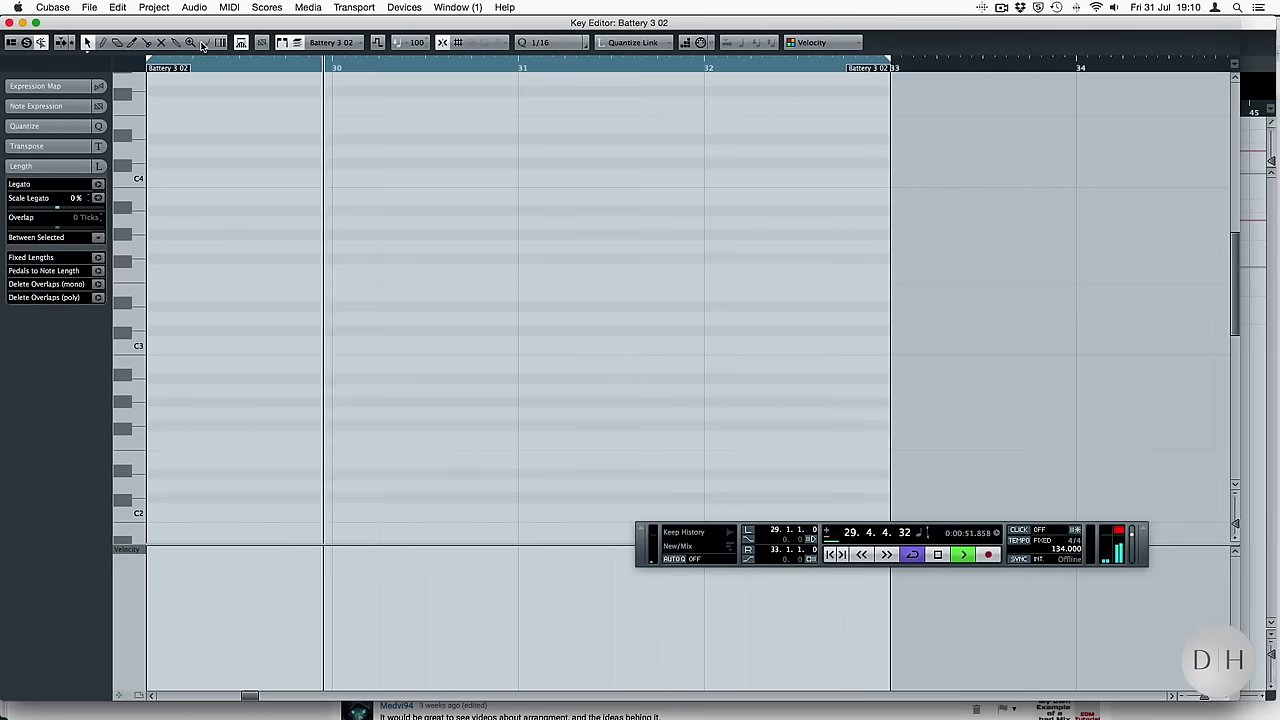
Set the quantize grid to 1/4 and draw a C1 kick note on every beat from bar 29 to bar 33
{"action": "left_click", "coordinate": [524, 43]}
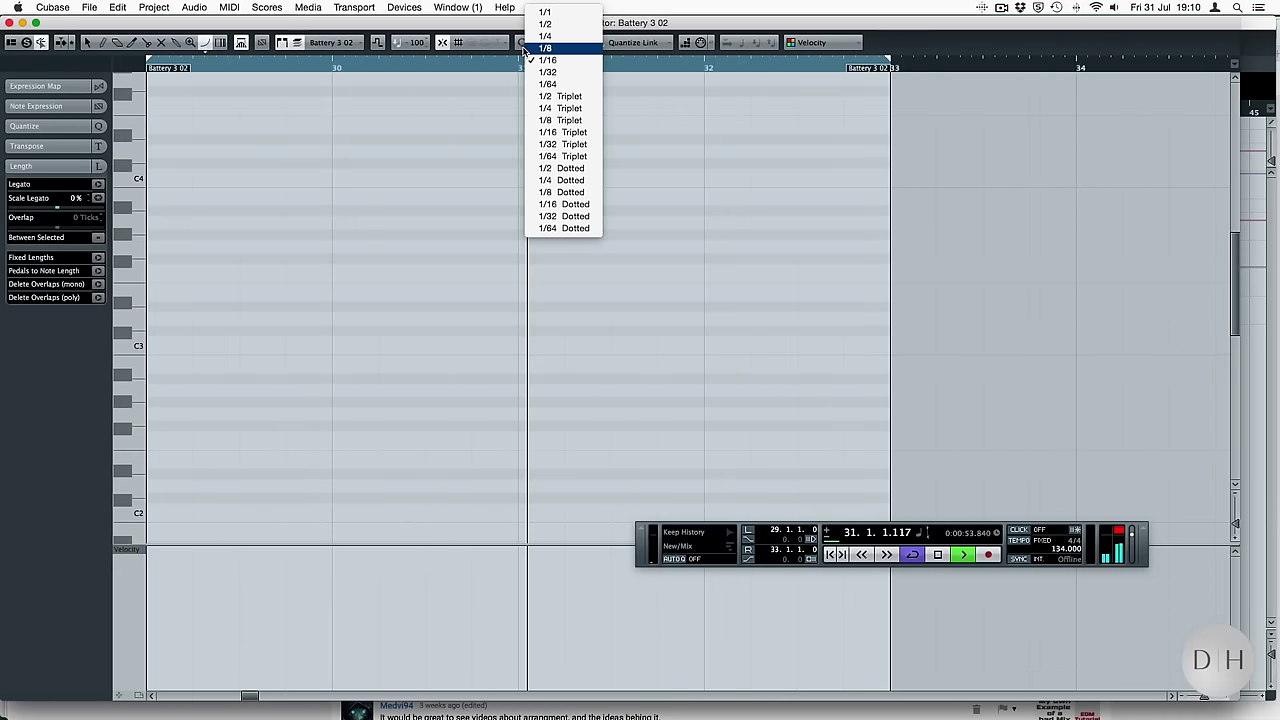
{"action": "left_click", "coordinate": [545, 36]}
{"action": "key", "text": "space"}
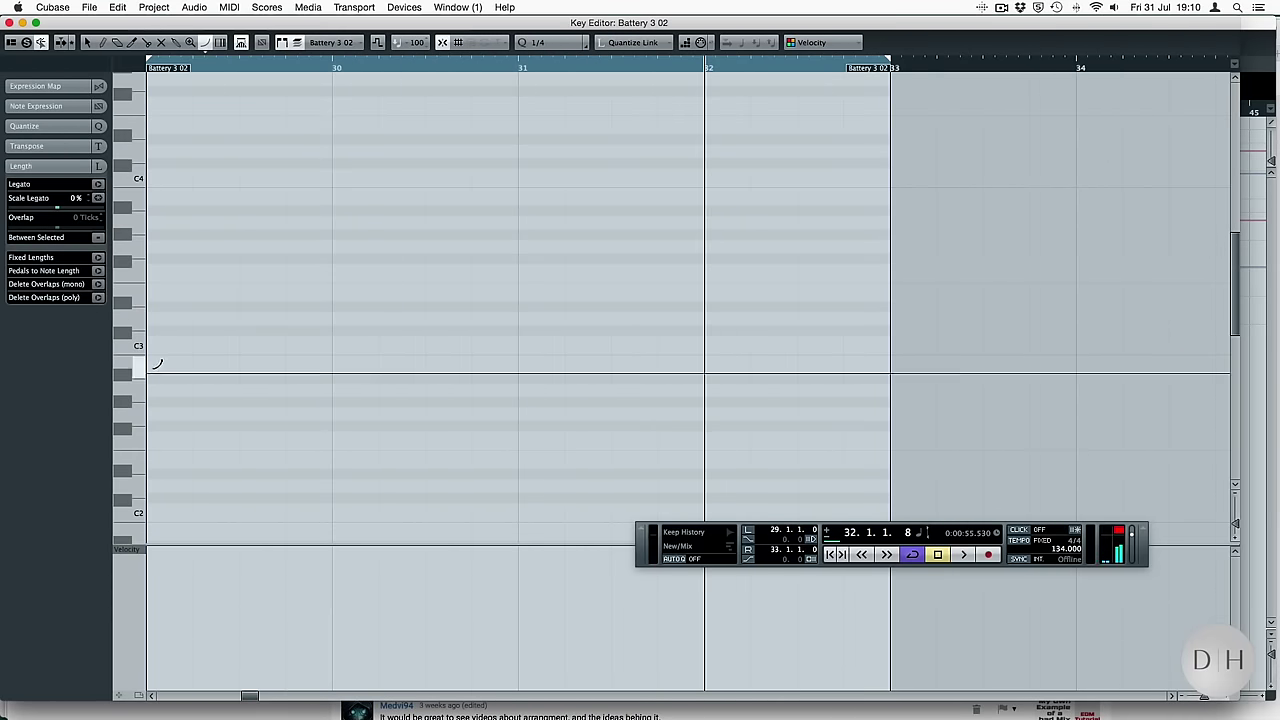
{"action": "left_click_drag", "start_coordinate": [210, 435], "coordinate": [224, 563]}
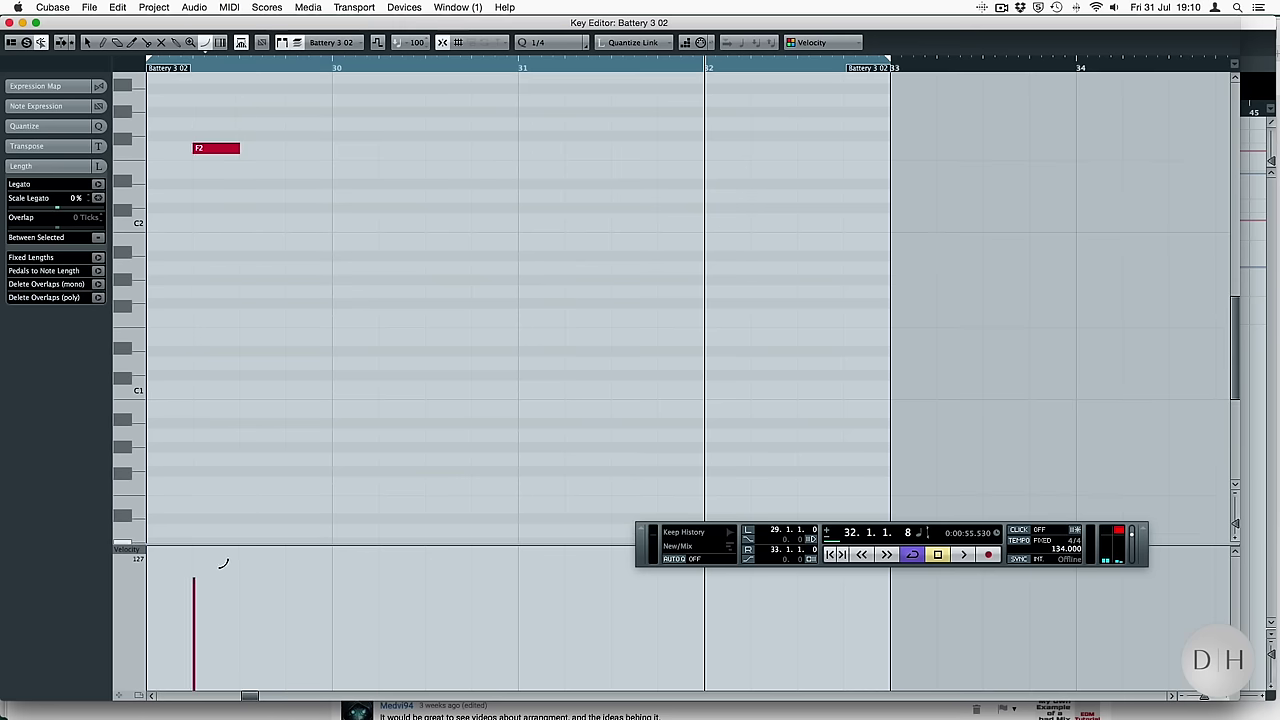
{"action": "key", "text": "super+z"}
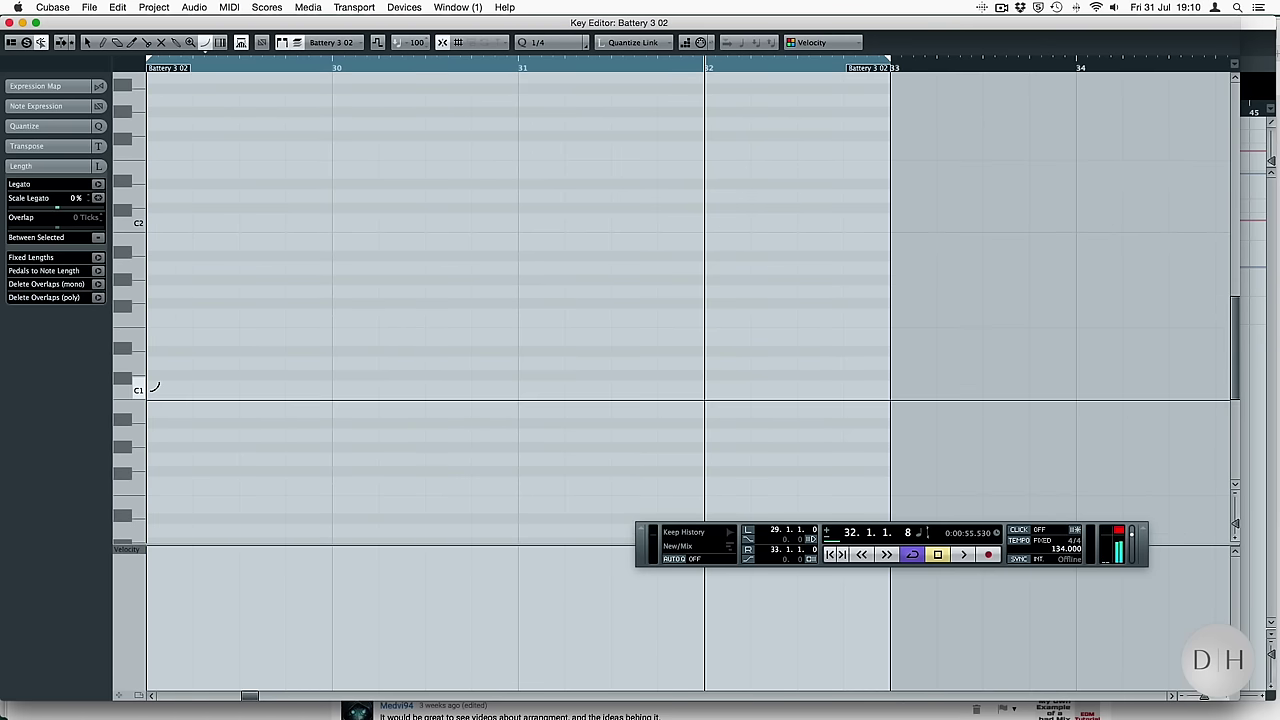
{"action": "left_click_drag", "start_coordinate": [149, 388], "coordinate": [848, 388]}
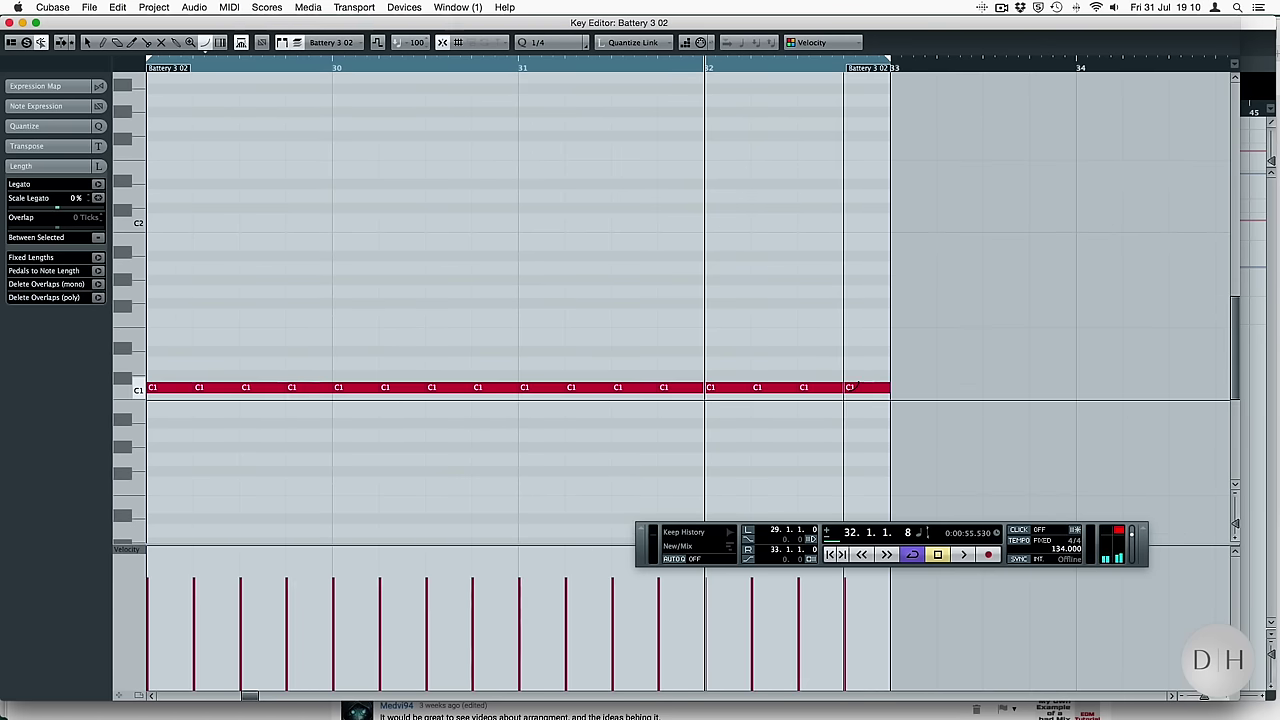
Restore the quantize grid to 1/16, start playback of the kick pattern and close the note editor
{"action": "left_click", "coordinate": [551, 47]}
{"action": "left_click", "coordinate": [553, 163]}
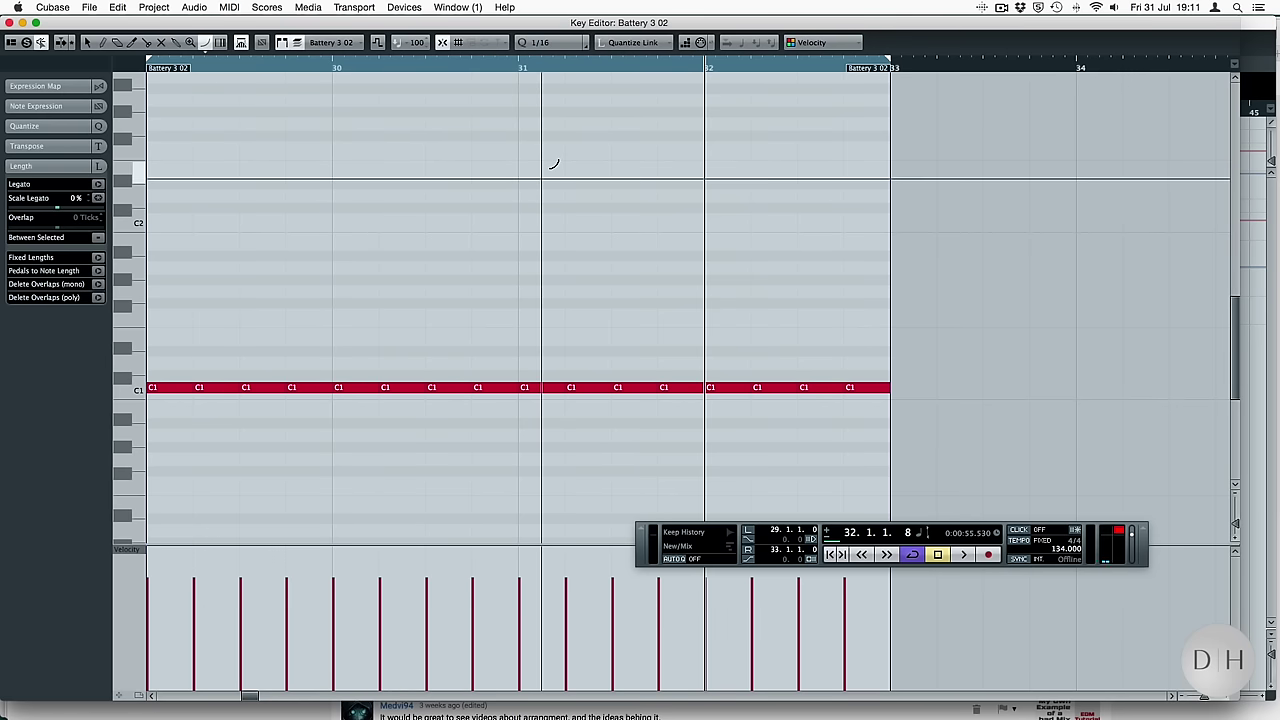
{"action": "key", "text": "space"}
{"action": "key", "text": "Escape"}
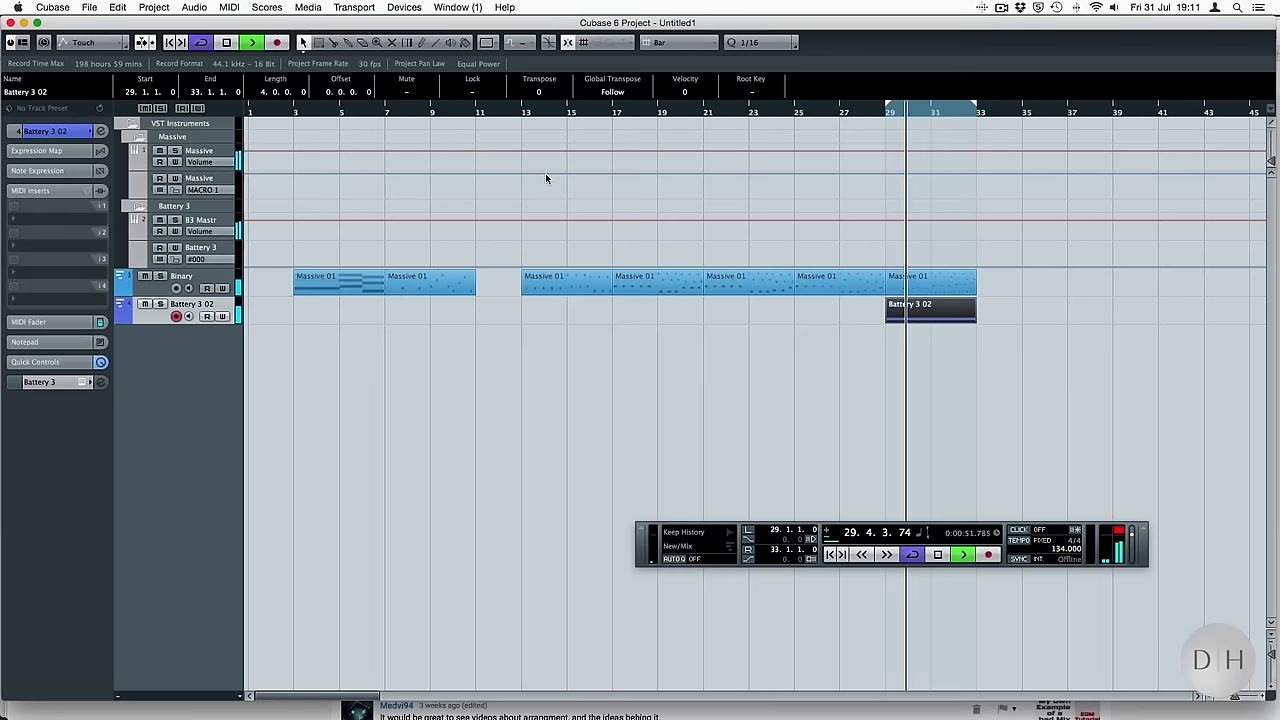
Rename the Battery 3 02 track as Kick
{"action": "double_click", "coordinate": [193, 307]}
{"action": "type", "text": "Kick"}
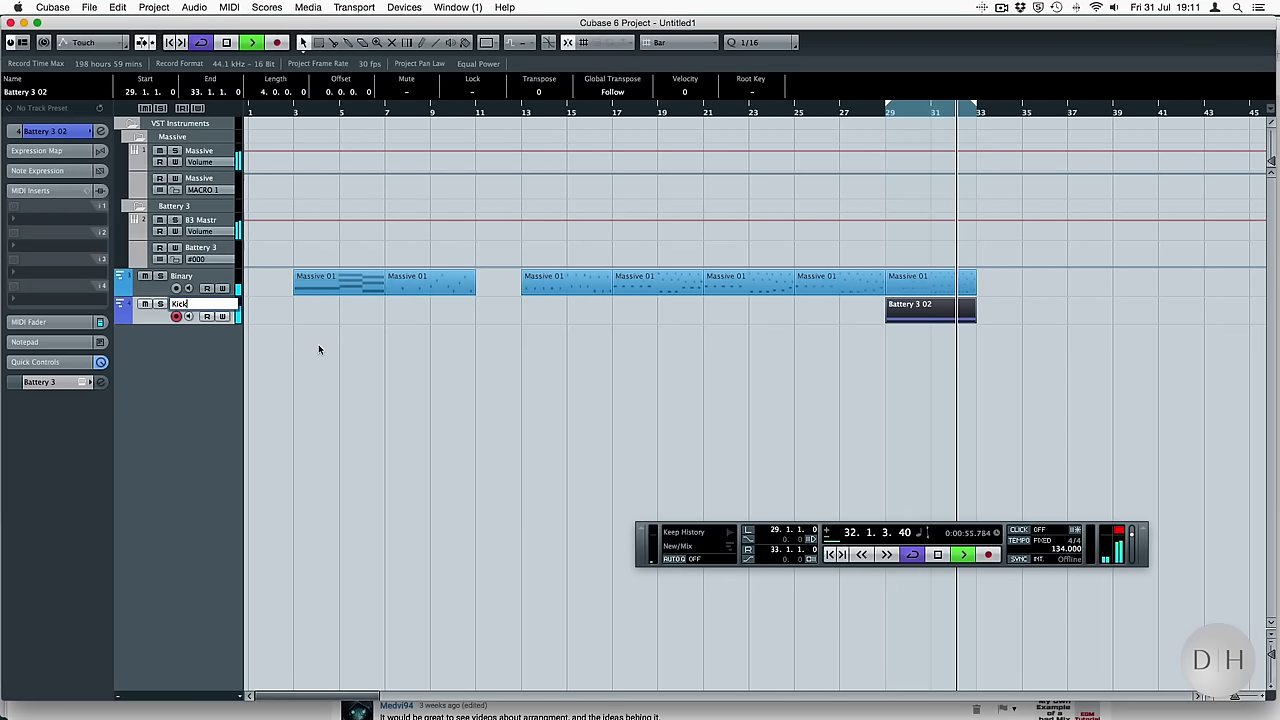
{"action": "left_click", "coordinate": [318, 349]}
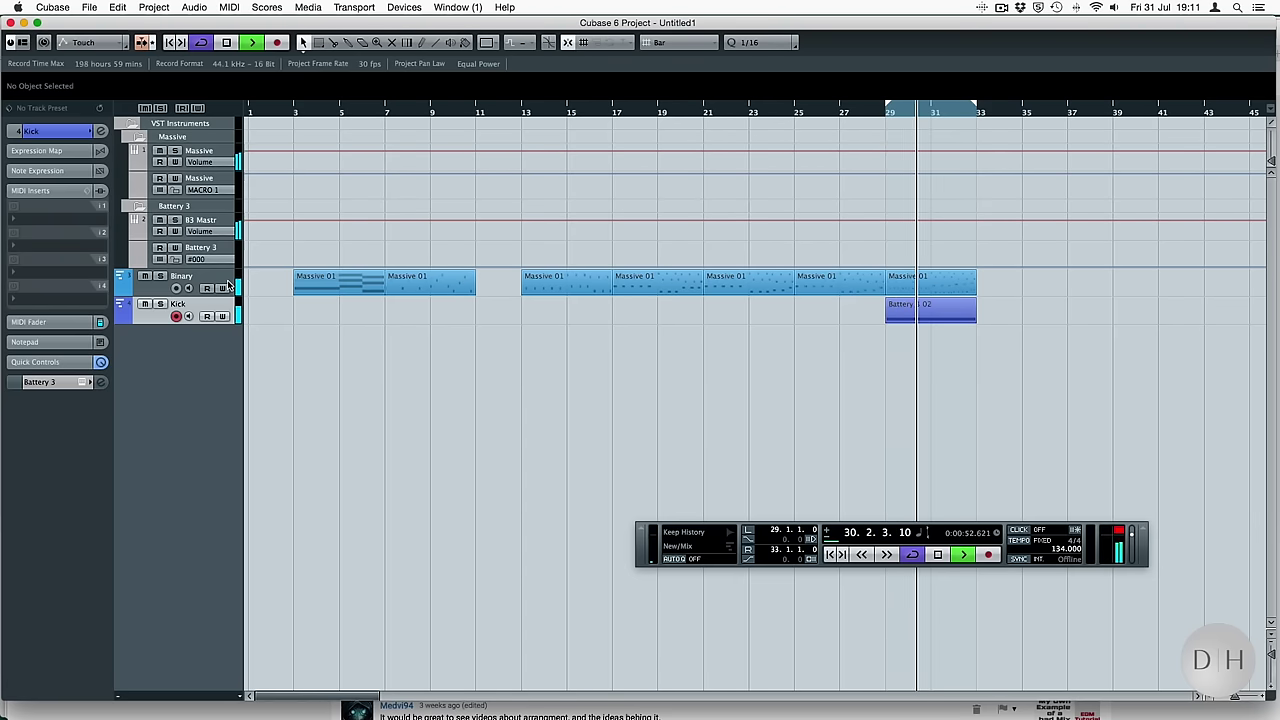
Lower the Massive channel to -4.27 dB and the B3 Mastr channel to -5.77 dB in the mixer, and stop playback
{"action": "key", "text": "F3"}
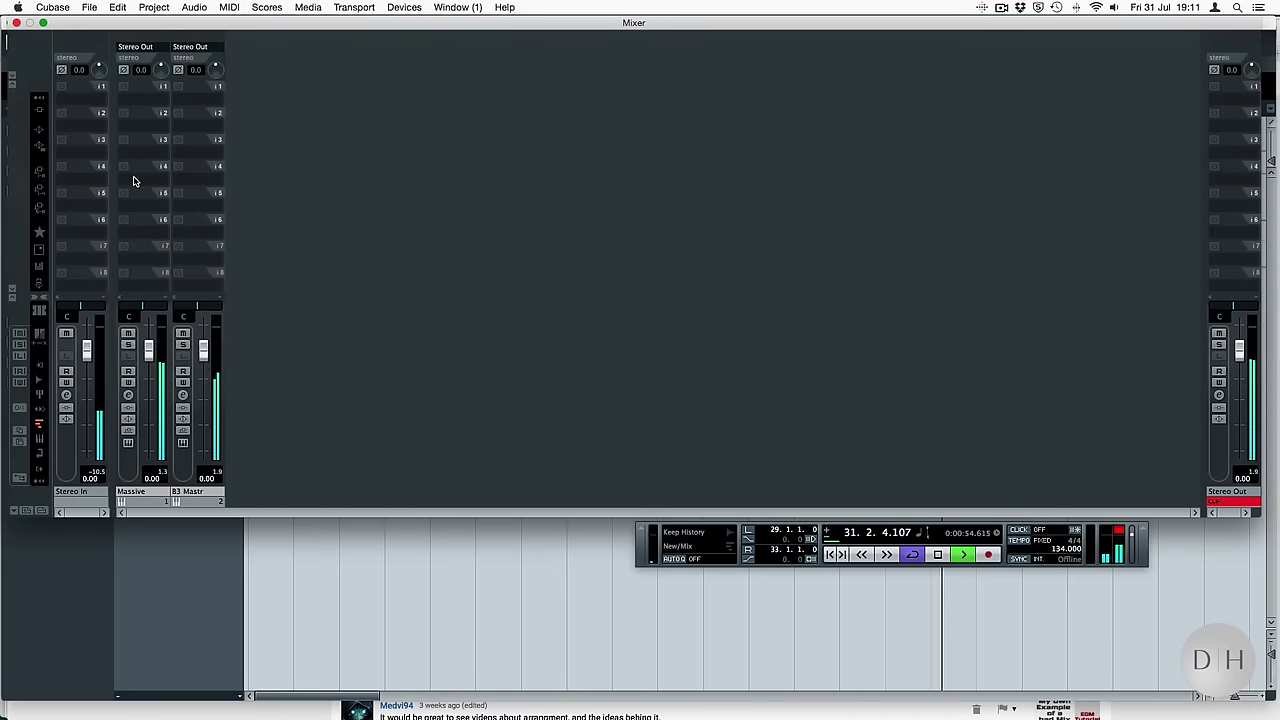
{"action": "left_click_drag", "start_coordinate": [148, 350], "coordinate": [152, 380]}
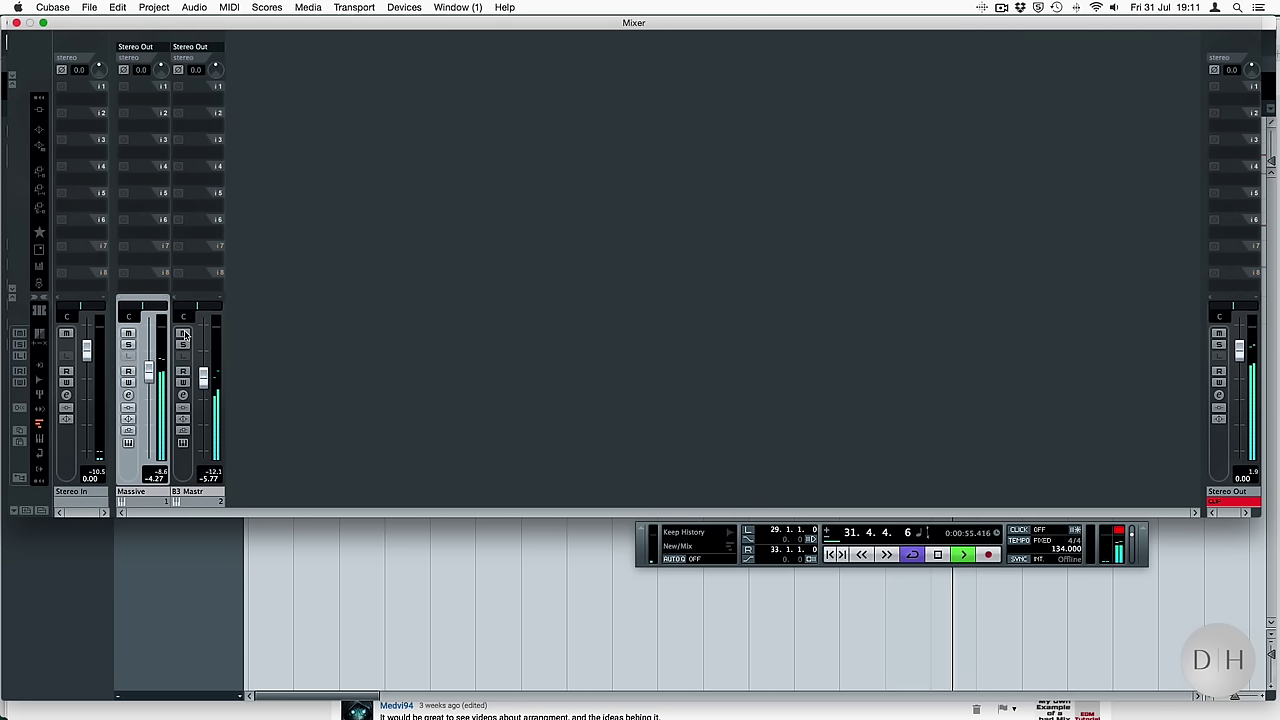
{"action": "left_click", "coordinate": [16, 22]}
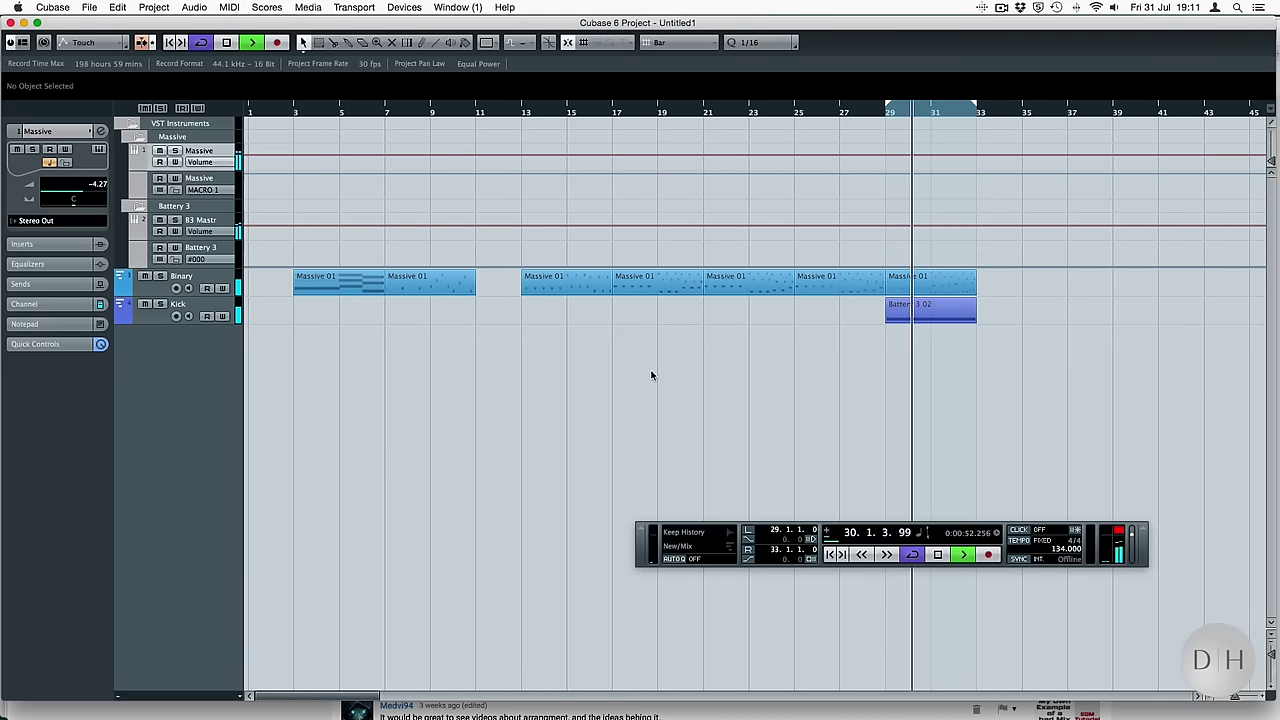
{"action": "key", "text": "space"}
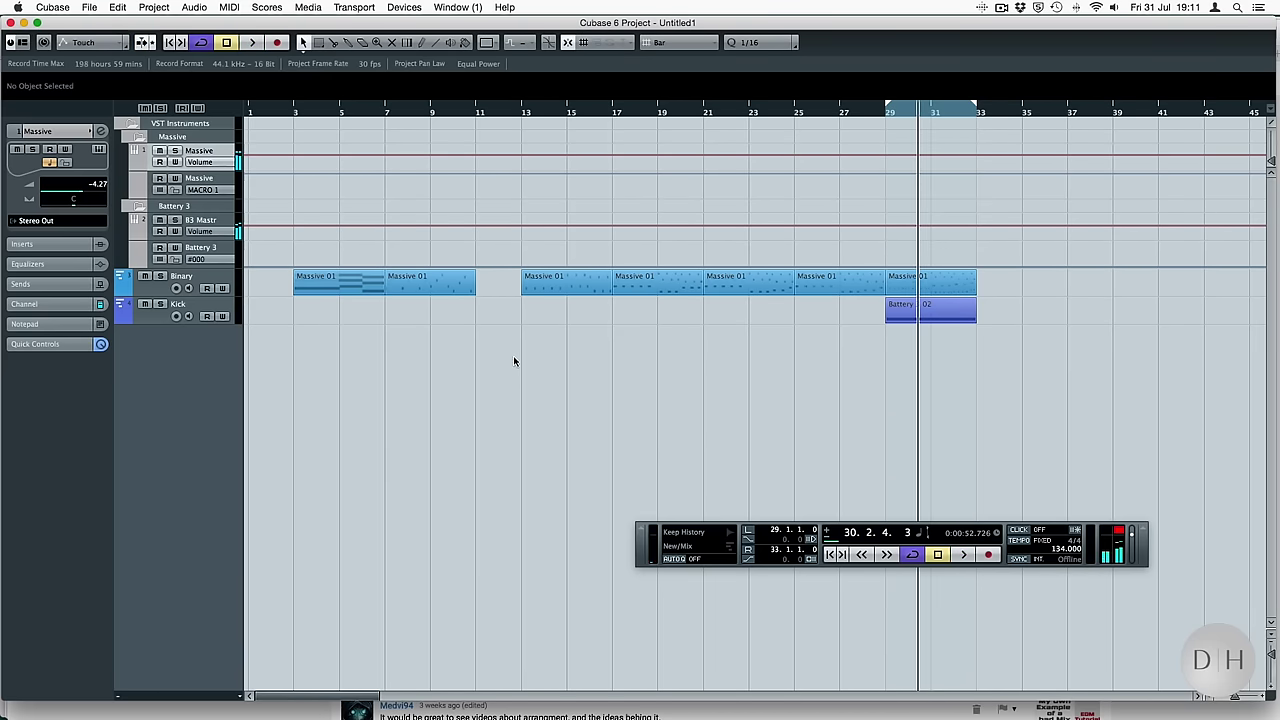
Examine the notes of the original chord part at bar 3 and the straight arpeggio part at bar 7
{"action": "double_click", "coordinate": [328, 287]}
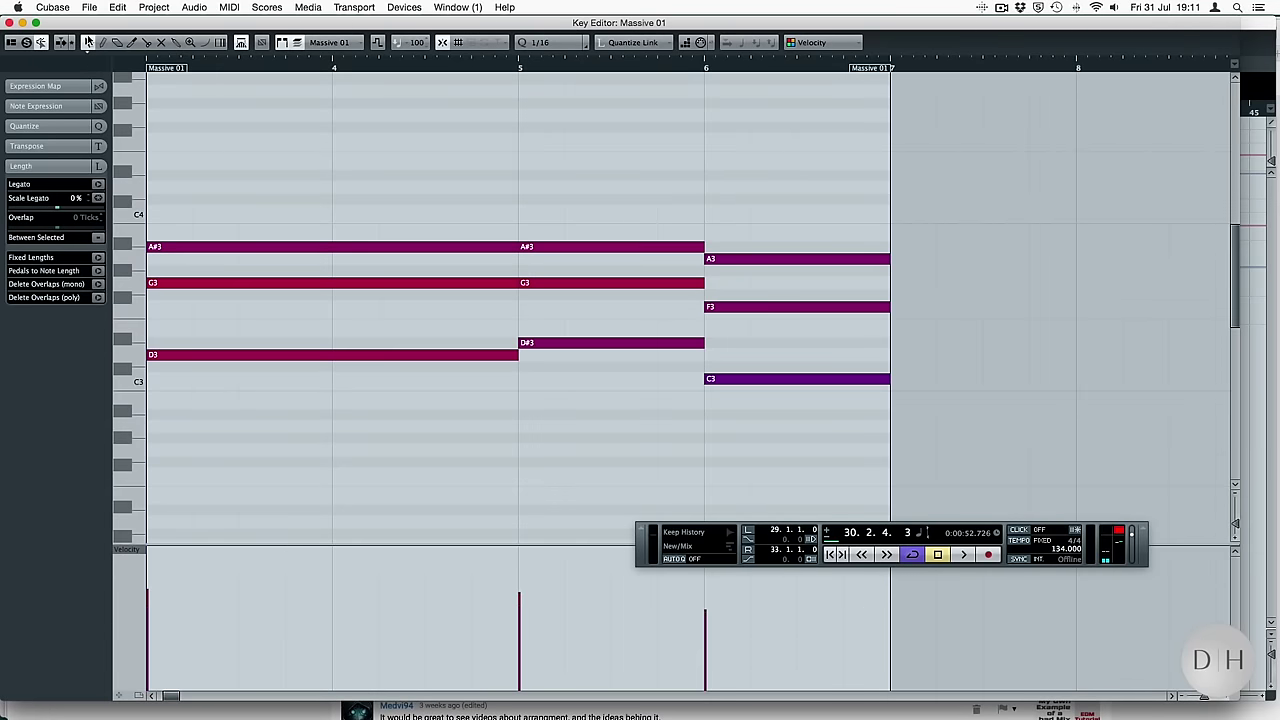
{"action": "key", "text": "Return"}
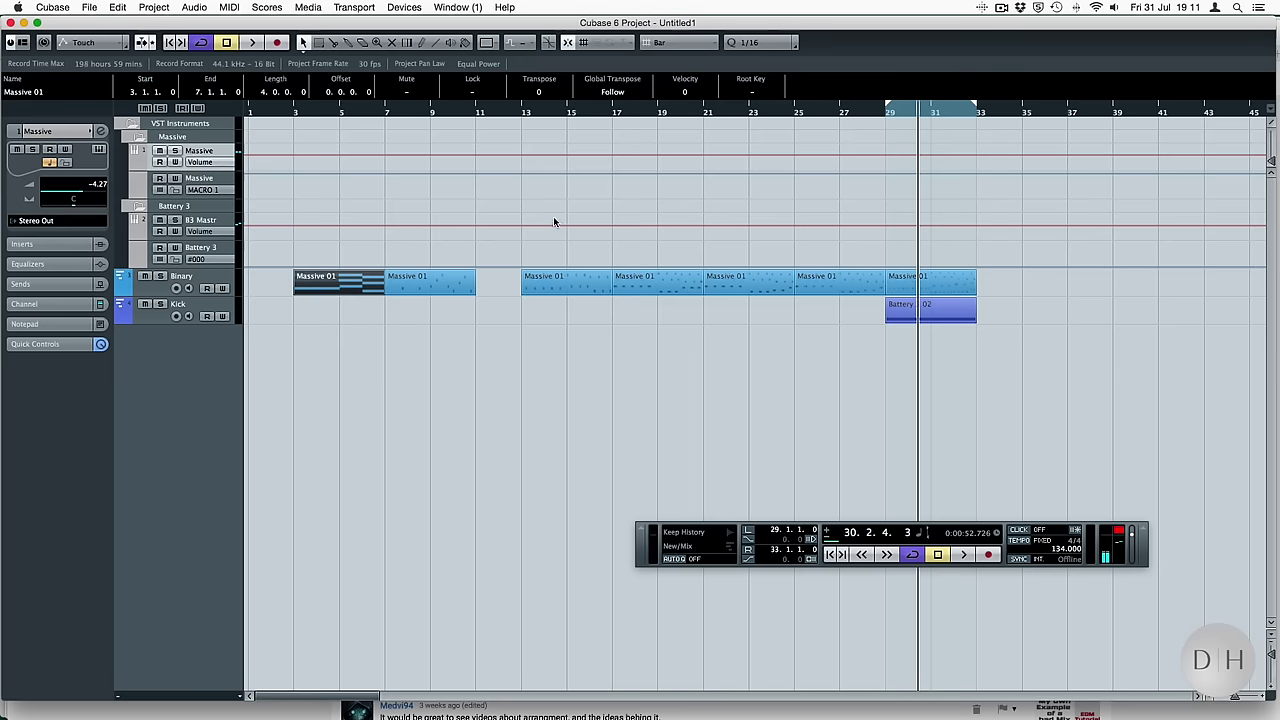
{"action": "double_click", "coordinate": [463, 287]}
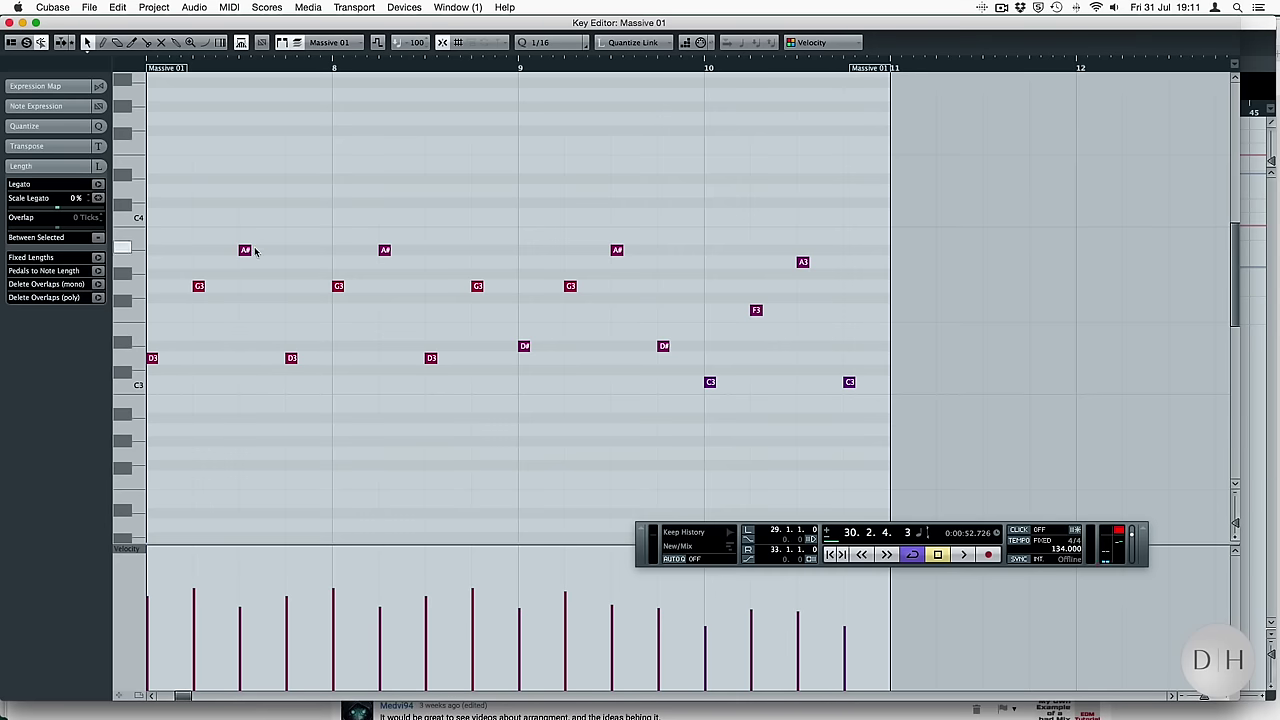
{"action": "key", "text": "Escape"}
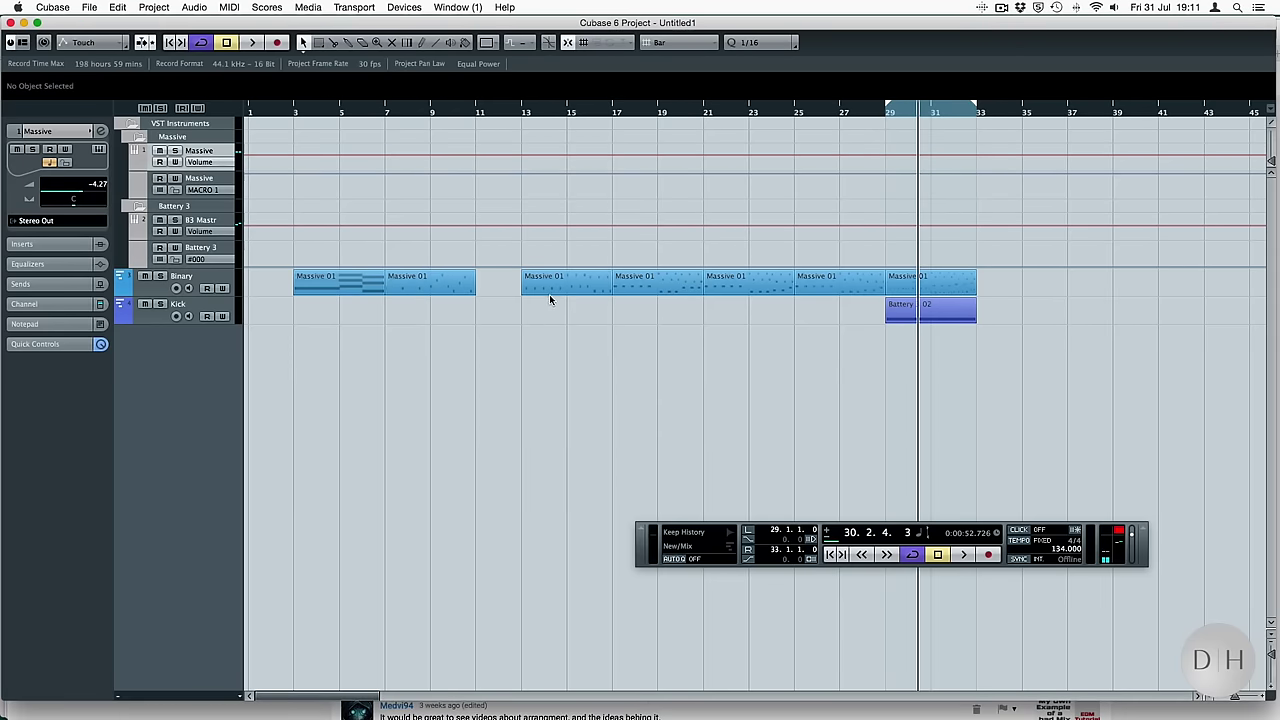
Compare the note patterns of the two rhythmic arpeggio parts starting at bars 13 and 17
{"action": "double_click", "coordinate": [549, 294]}
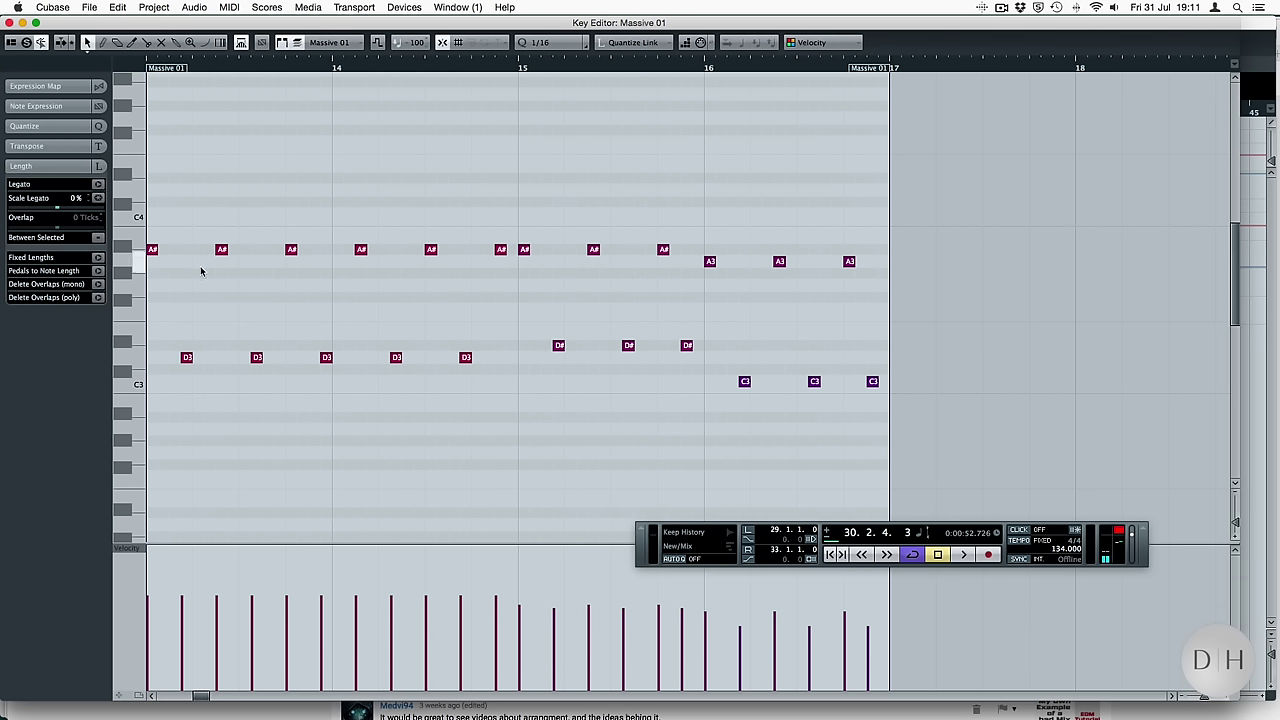
{"action": "key", "text": "Escape"}
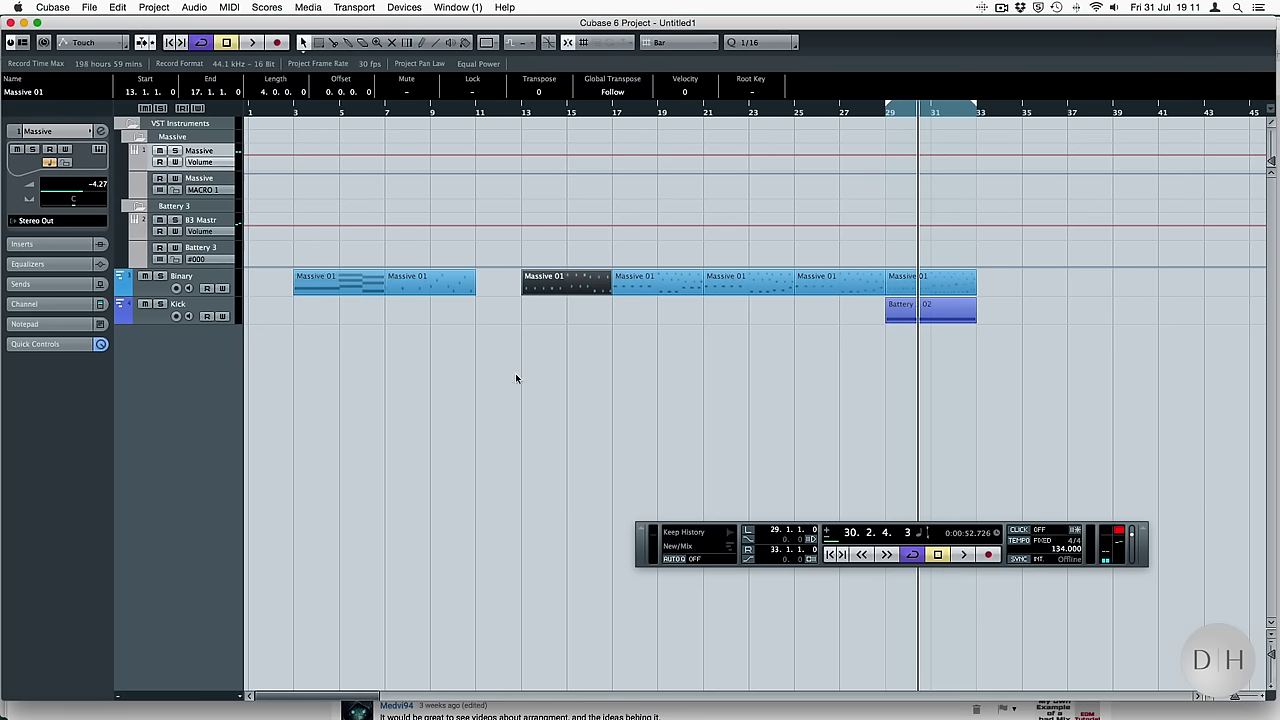
{"action": "double_click", "coordinate": [622, 284]}
{"action": "key", "text": "Escape"}
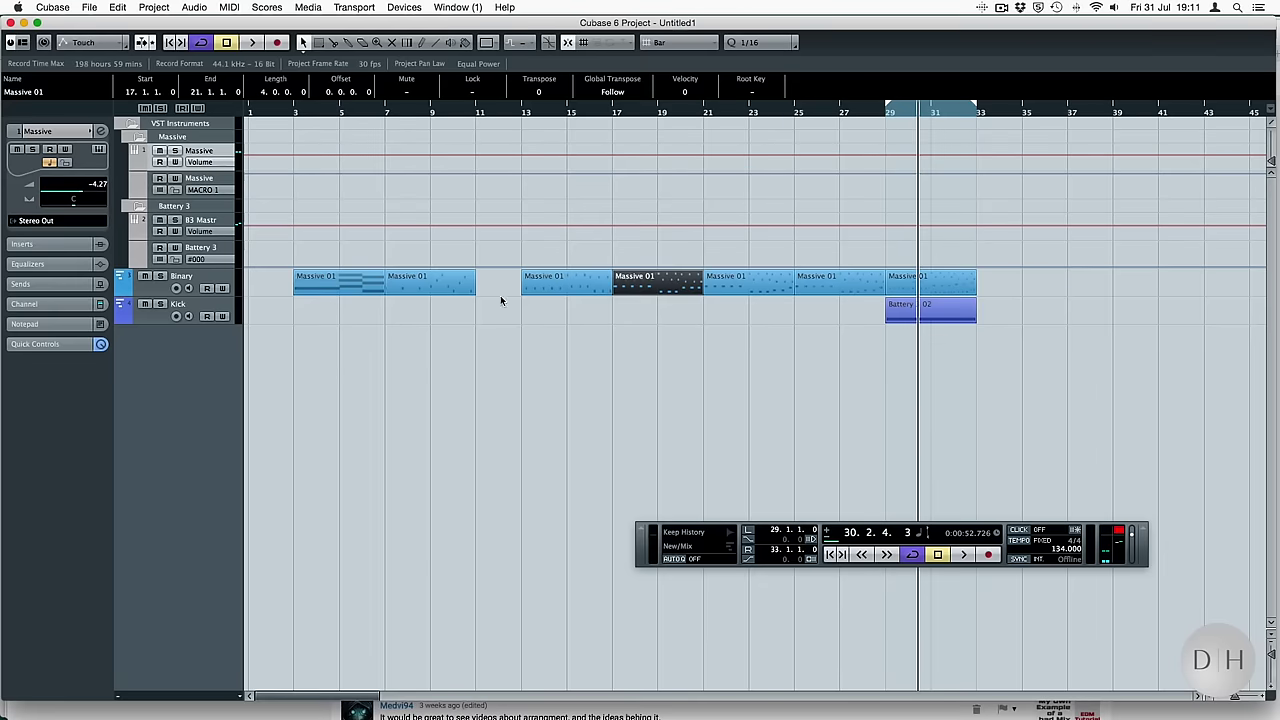
{"action": "double_click", "coordinate": [548, 286]}
{"action": "key", "text": "Escape"}
{"action": "double_click", "coordinate": [645, 285]}
{"action": "key", "text": "Escape"}
{"action": "left_click", "coordinate": [777, 349]}
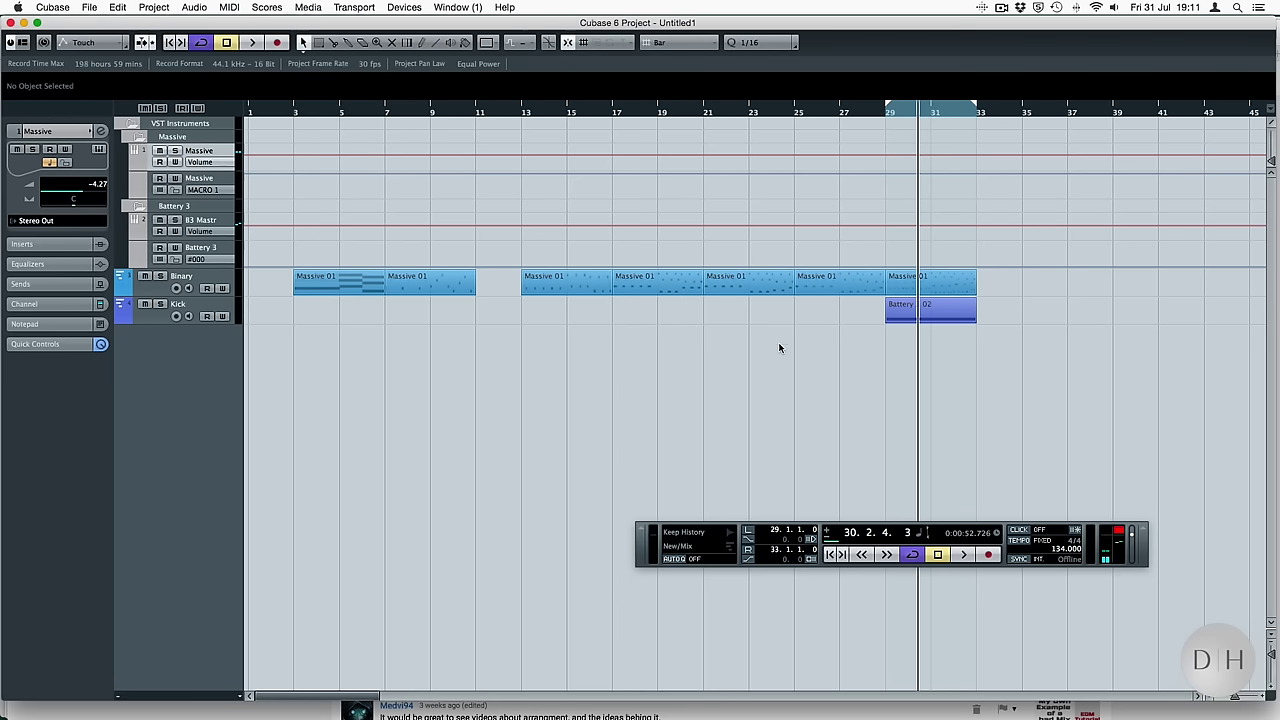
Review the lower notes and bass line in the Massive parts starting at bars 21, 25 and 29
{"action": "left_click", "coordinate": [778, 290]}
{"action": "double_click", "coordinate": [786, 288]}
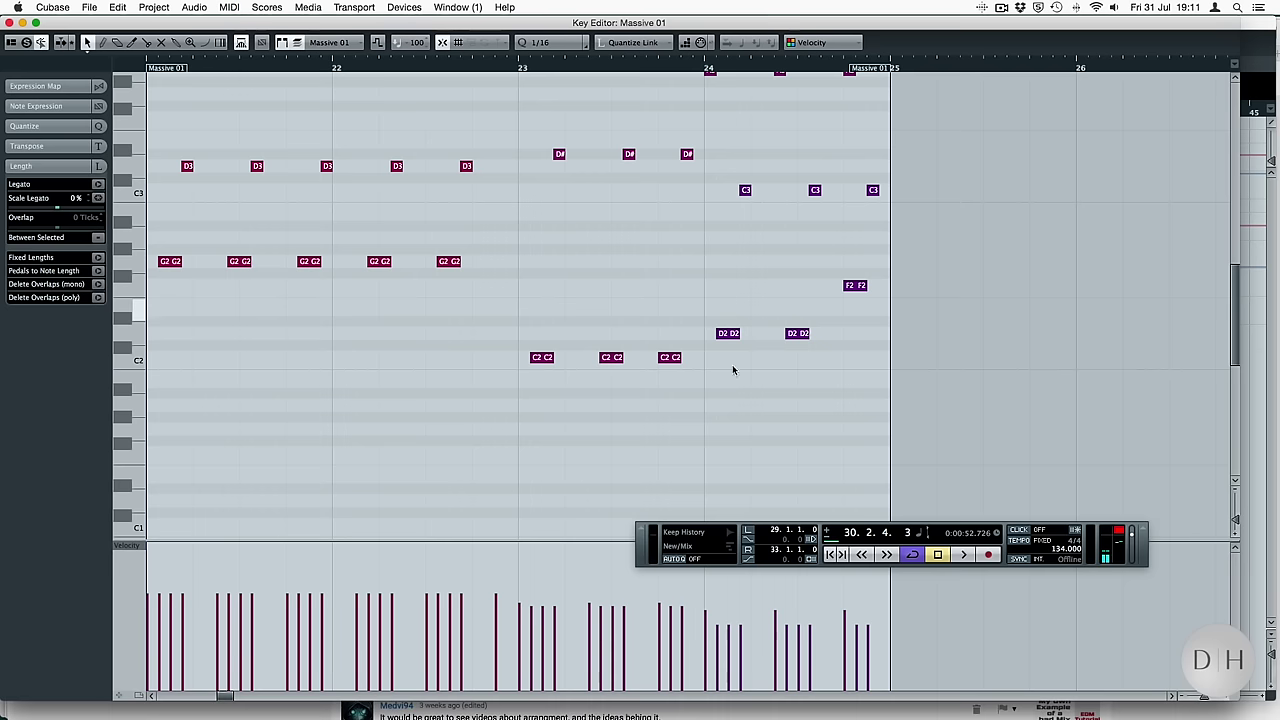
{"action": "key", "text": "Return"}
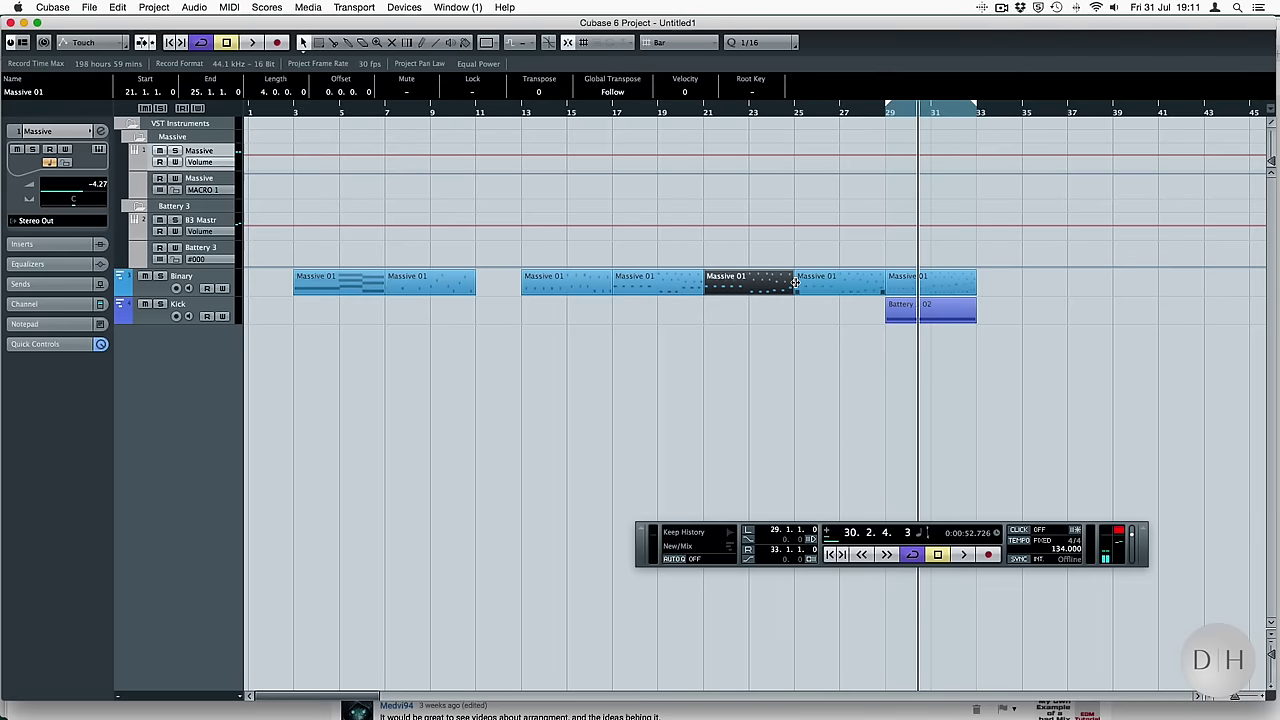
{"action": "double_click", "coordinate": [839, 288]}
{"action": "left_click_drag", "start_coordinate": [158, 338], "coordinate": [1005, 480]}
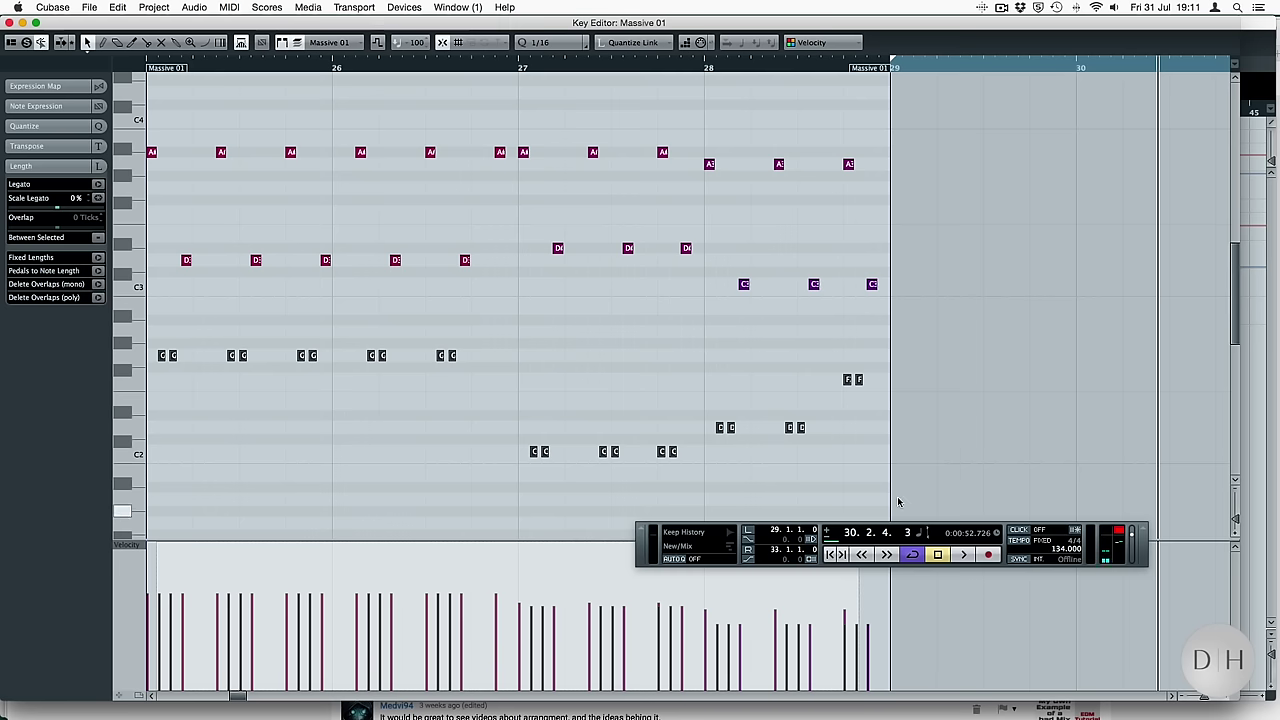
{"action": "key", "text": "Return"}
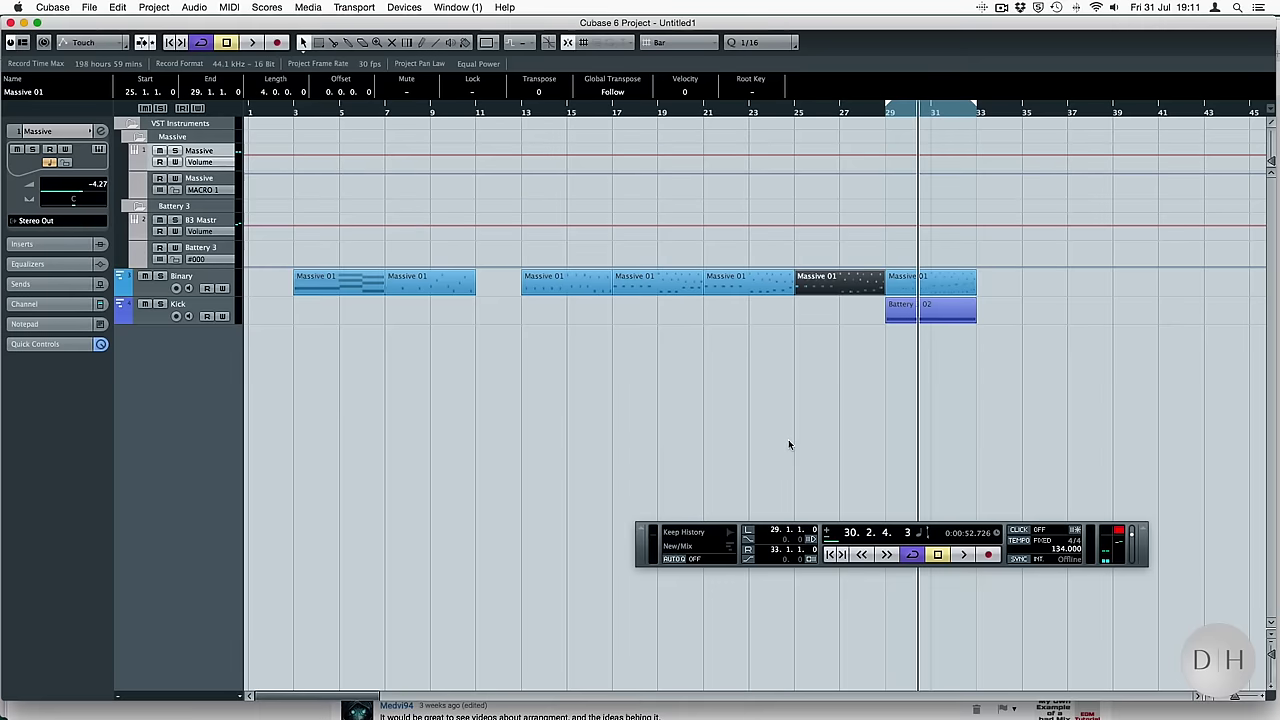
{"action": "left_click", "coordinate": [928, 285]}
{"action": "key", "text": "Return"}
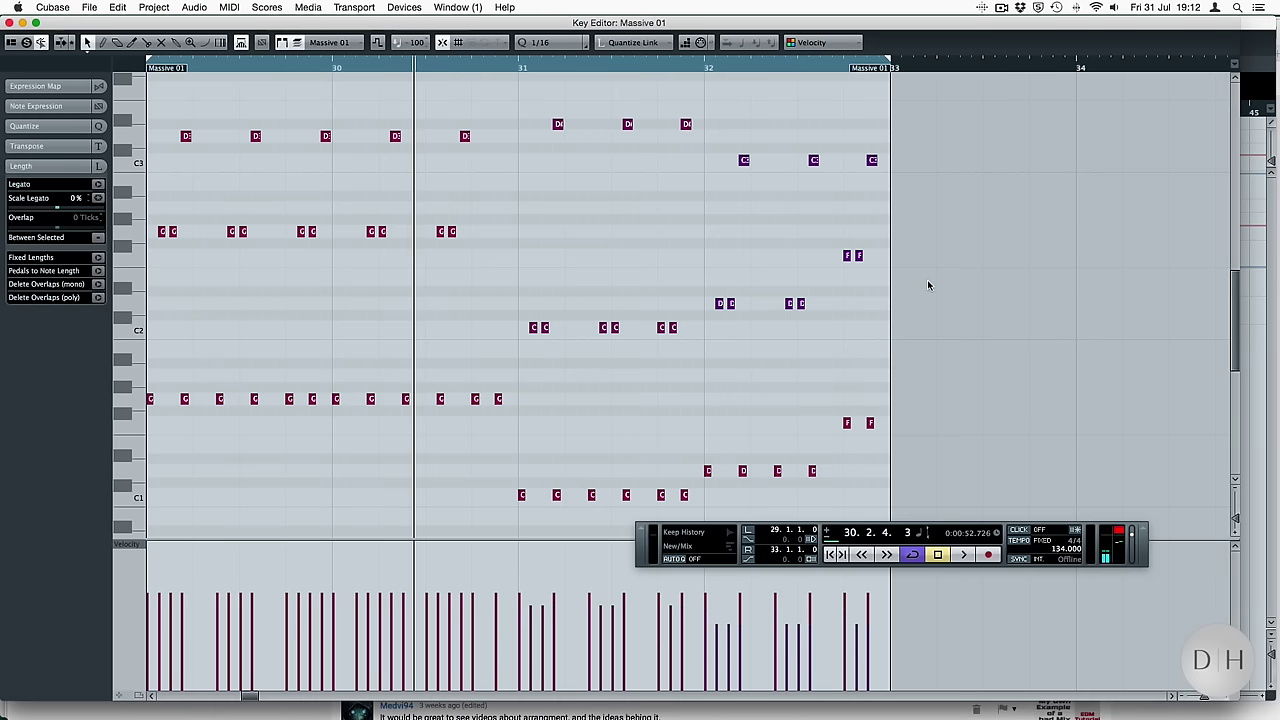
{"action": "key", "text": "Return"}
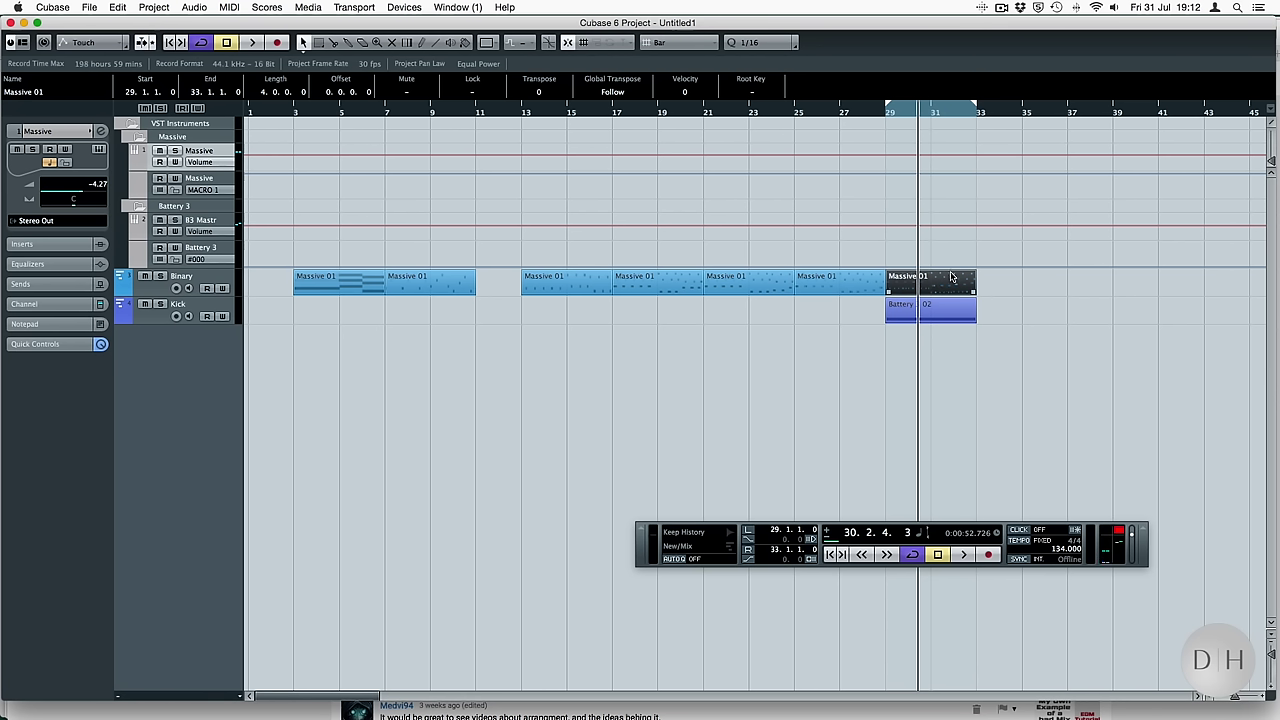
Load Nexus in the third VST instrument slot with its own MIDI track
{"action": "key", "text": "F11"}
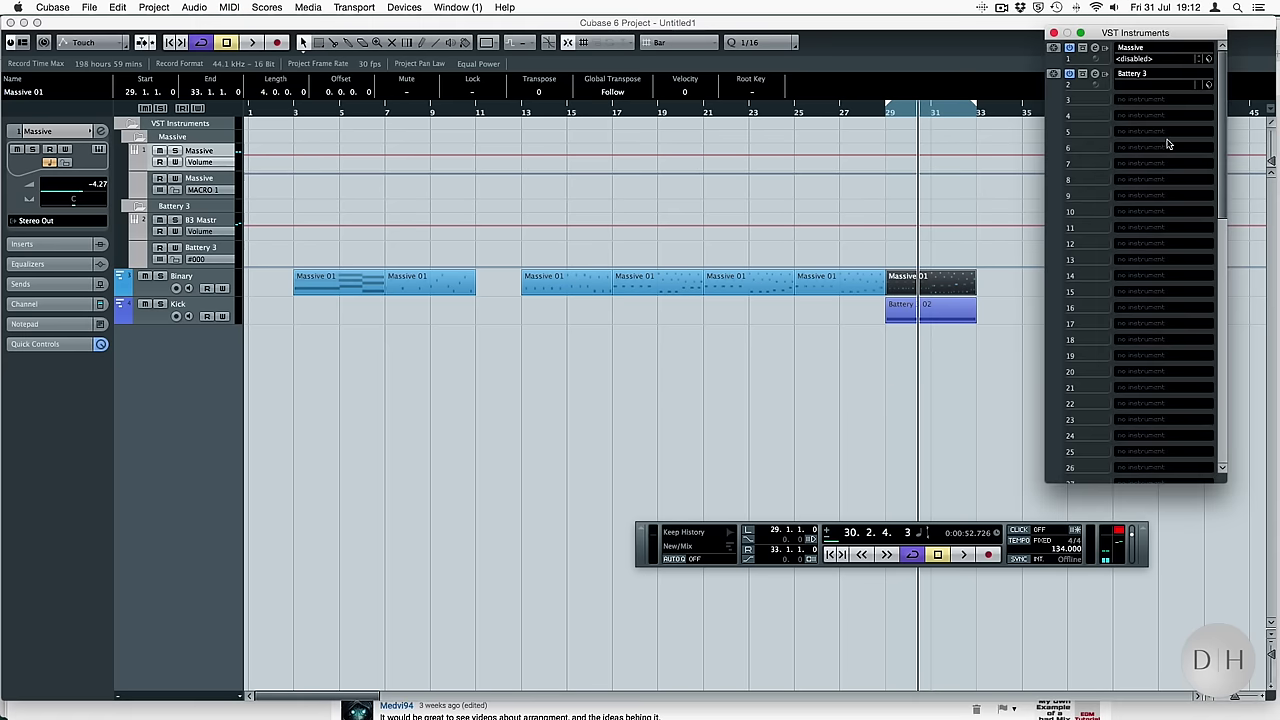
{"action": "left_click", "coordinate": [1165, 105]}
{"action": "left_click", "coordinate": [1155, 352]}
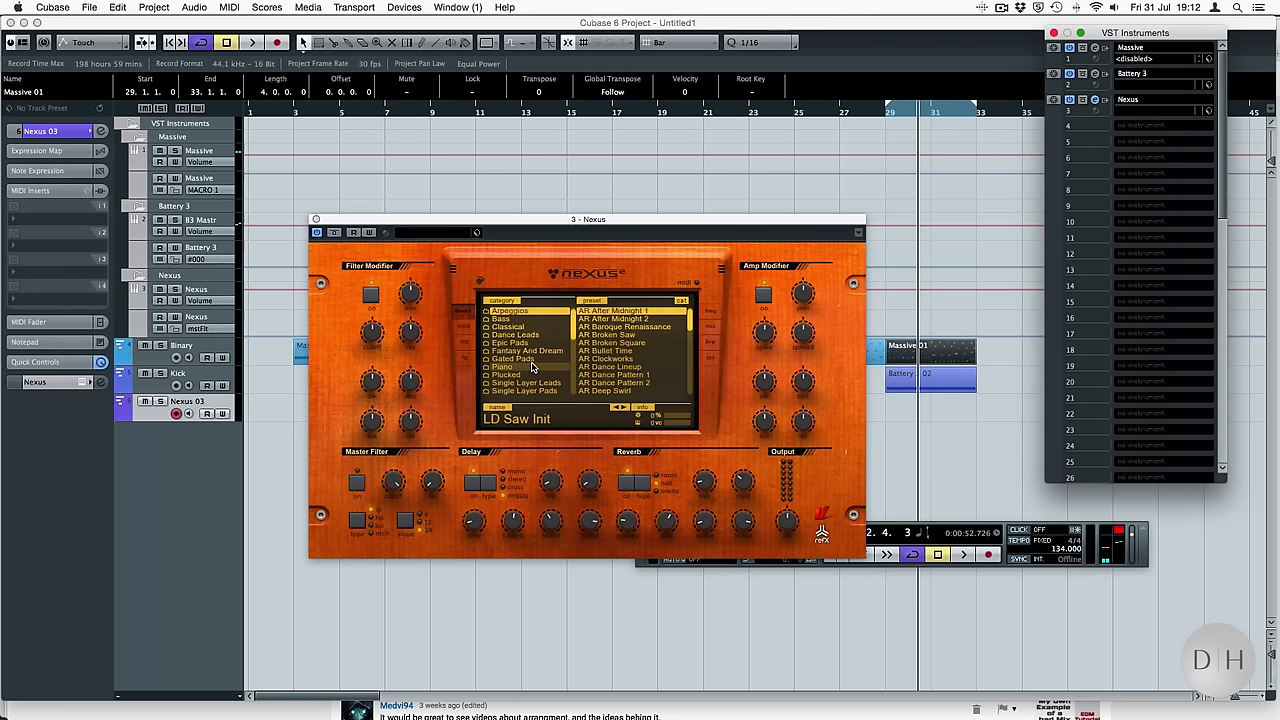
Browse the XP Trance Leads presets in Nexus for a suitable sound
{"action": "scroll", "coordinate": [532, 367], "scroll_direction": "down", "scroll_amount": 15}
{"action": "left_click", "coordinate": [528, 383]}
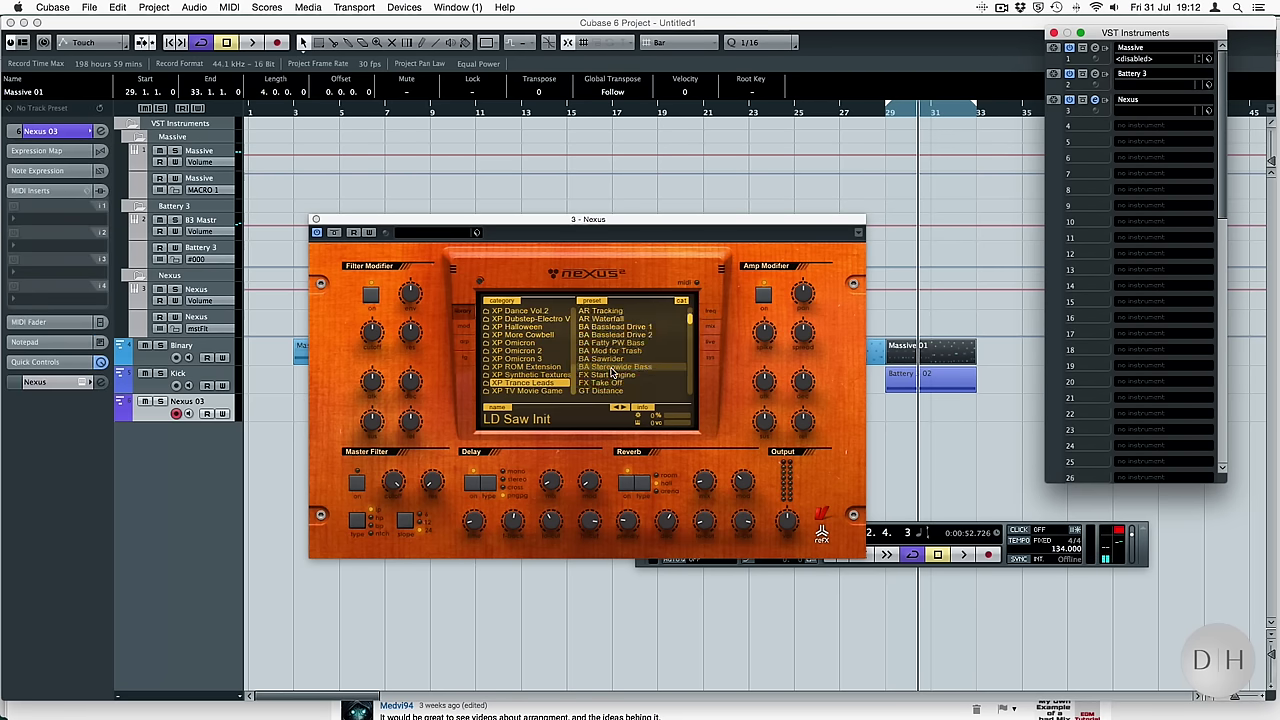
{"action": "scroll", "coordinate": [613, 372], "scroll_direction": "down", "scroll_amount": 10}
{"action": "left_click", "coordinate": [613, 368]}
{"action": "scroll", "coordinate": [613, 370], "scroll_direction": "up", "scroll_amount": 3}
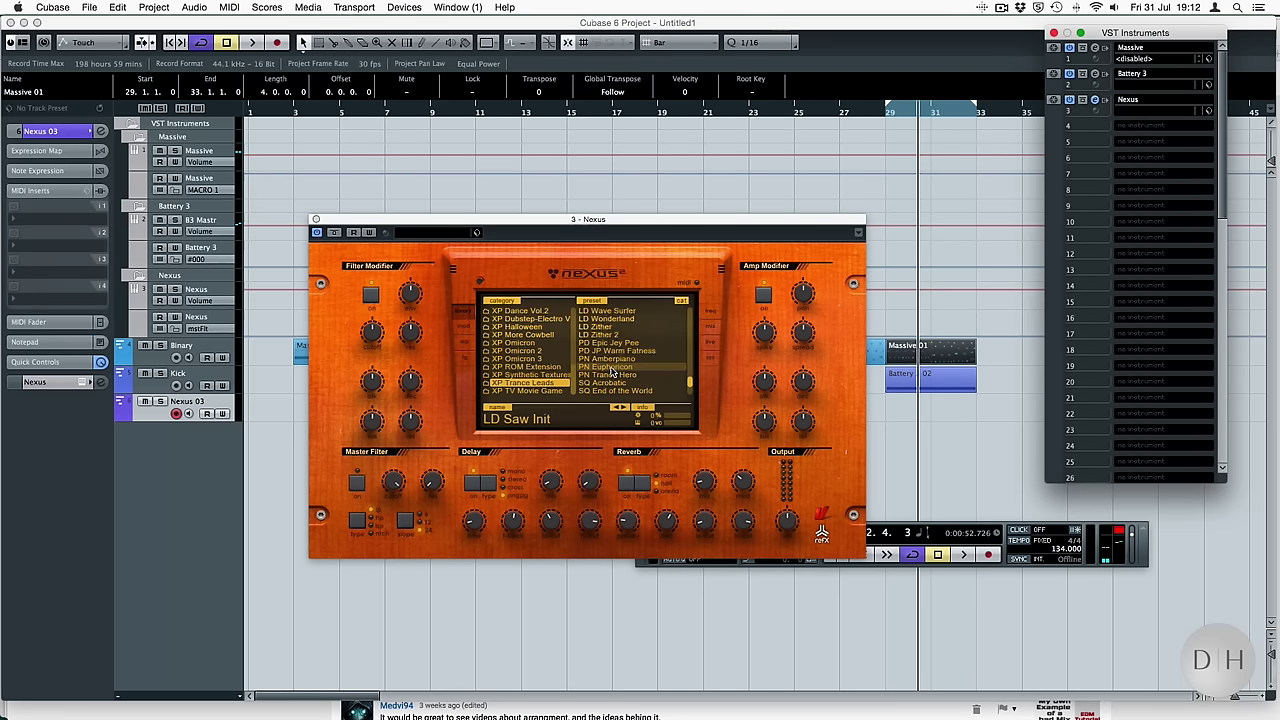
{"action": "scroll", "coordinate": [528, 345], "scroll_direction": "up", "scroll_amount": 15}
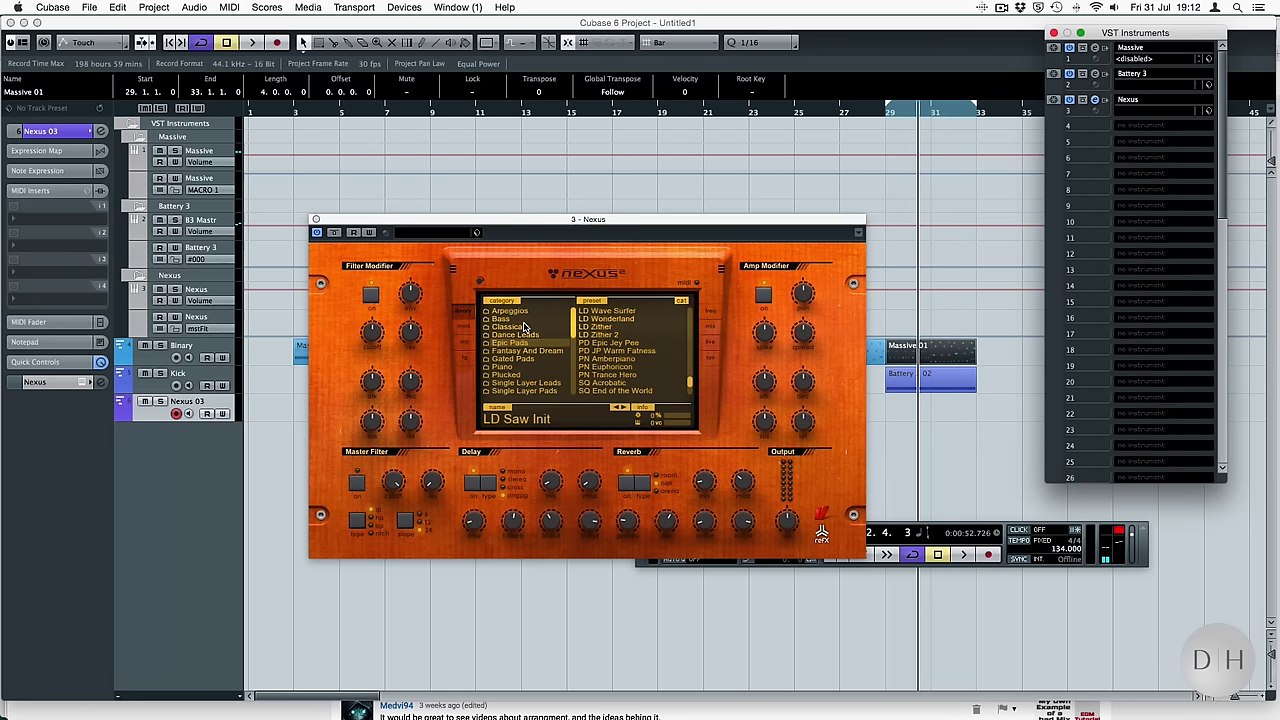
Load the Epic Pads preset PD Airwave TranceSaws 1, adjust its output level and close Nexus
{"action": "left_click", "coordinate": [510, 343]}
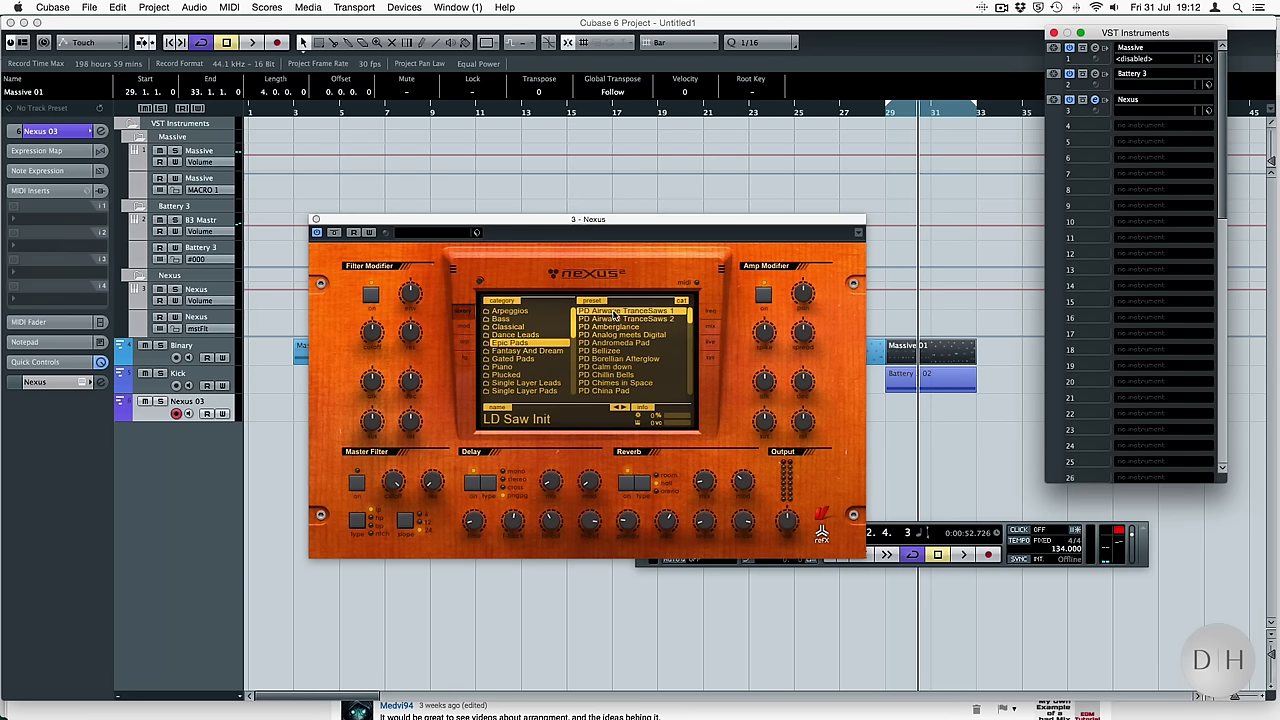
{"action": "left_click", "coordinate": [625, 311]}
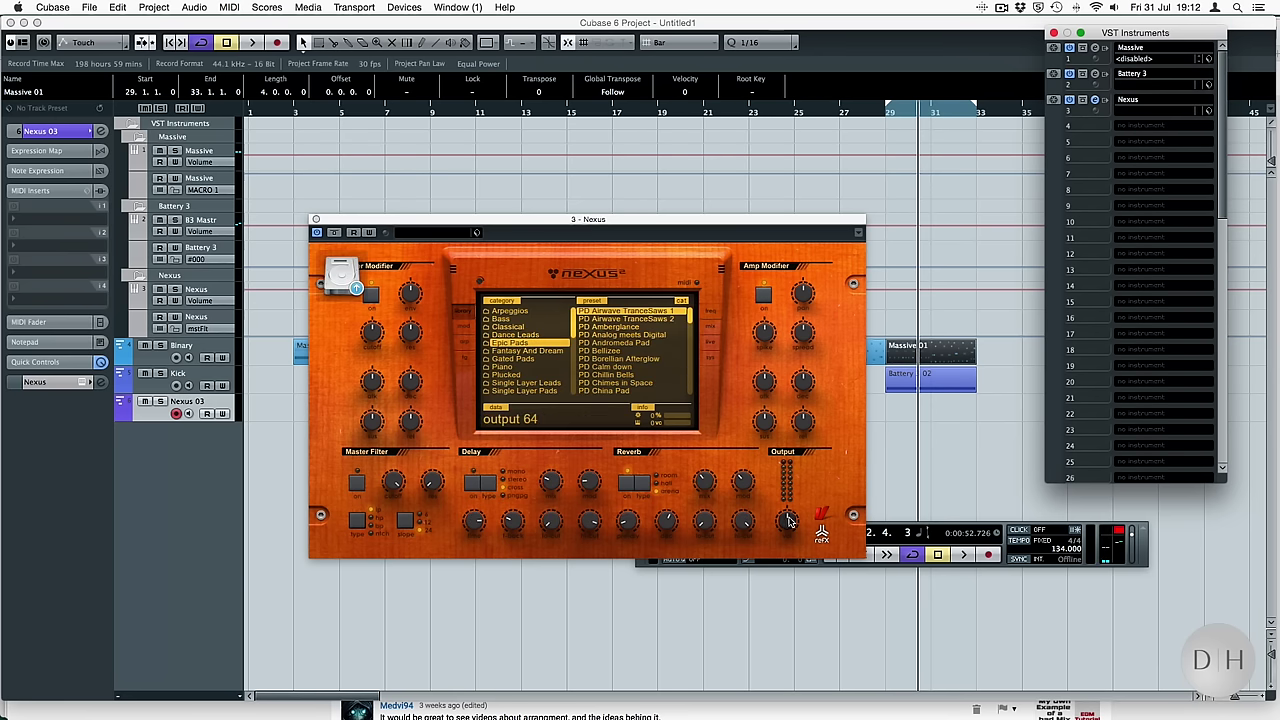
{"action": "left_click_drag", "start_coordinate": [787, 516], "coordinate": [788, 518]}
{"action": "left_click", "coordinate": [316, 219]}
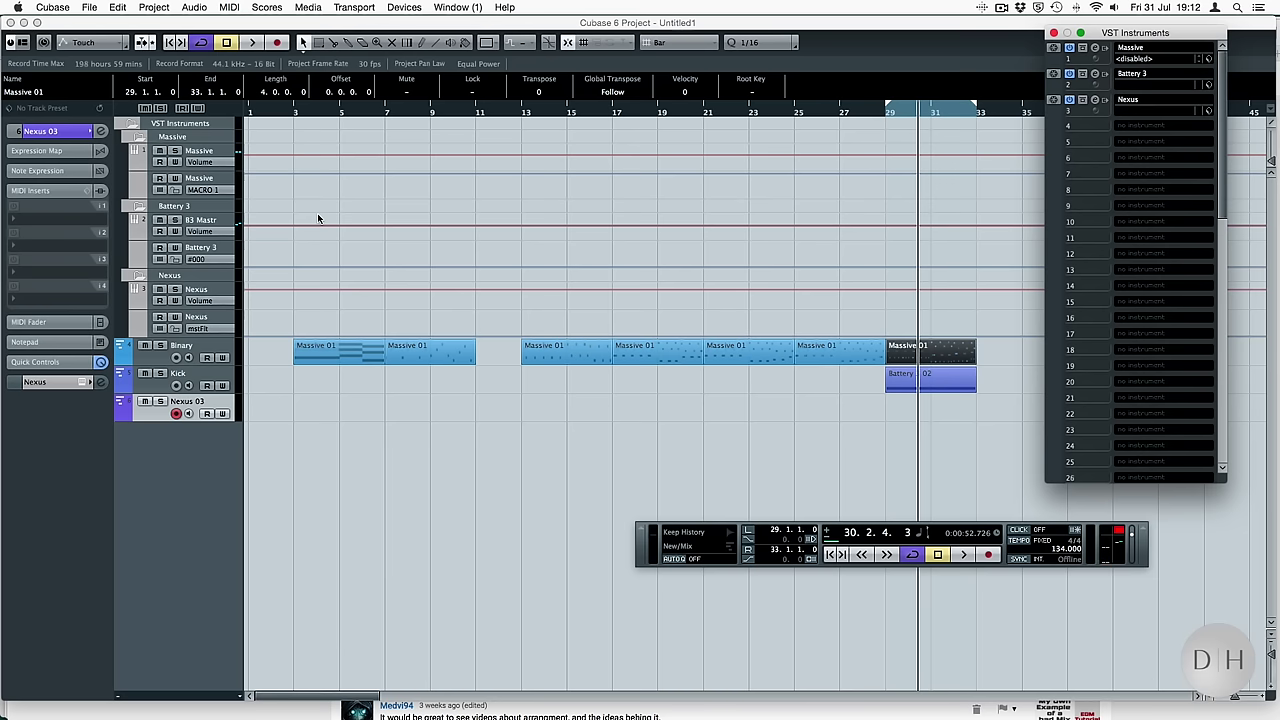
Show the insert slots of the Nexus channel in the mixer and lower its level to -8.96 dB
{"action": "key", "text": "F3"}
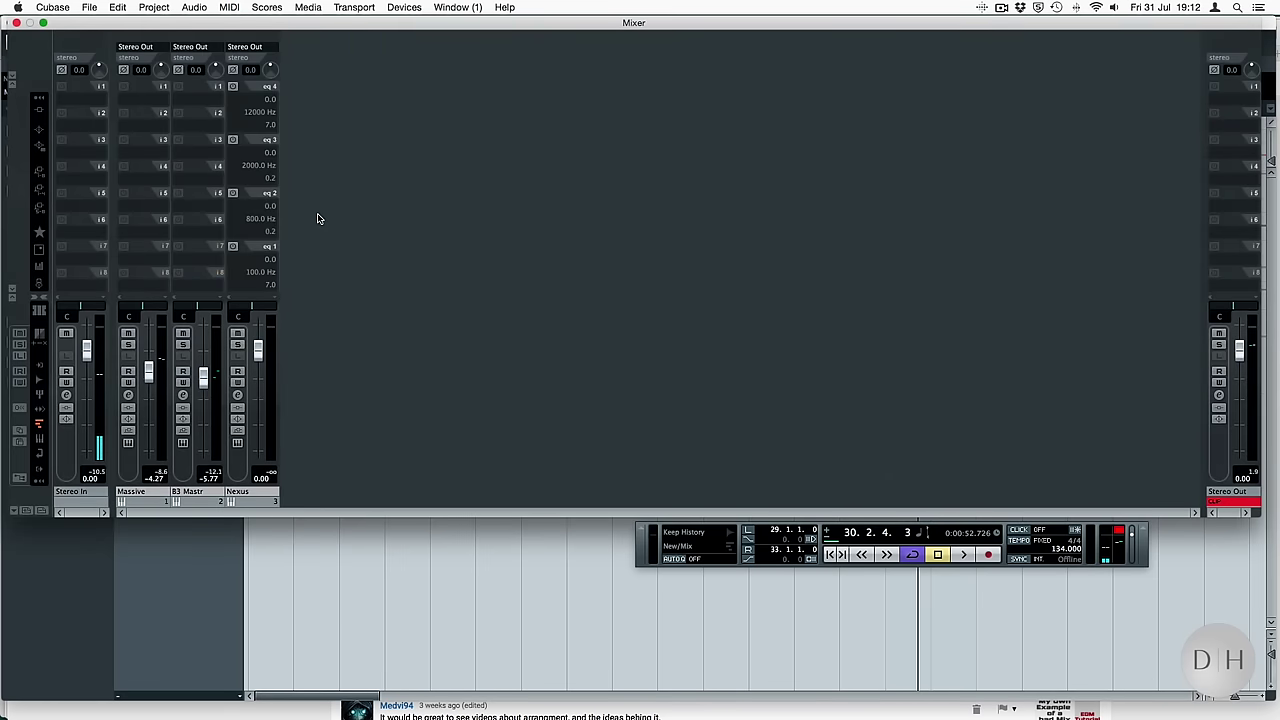
{"action": "left_click", "coordinate": [34, 111]}
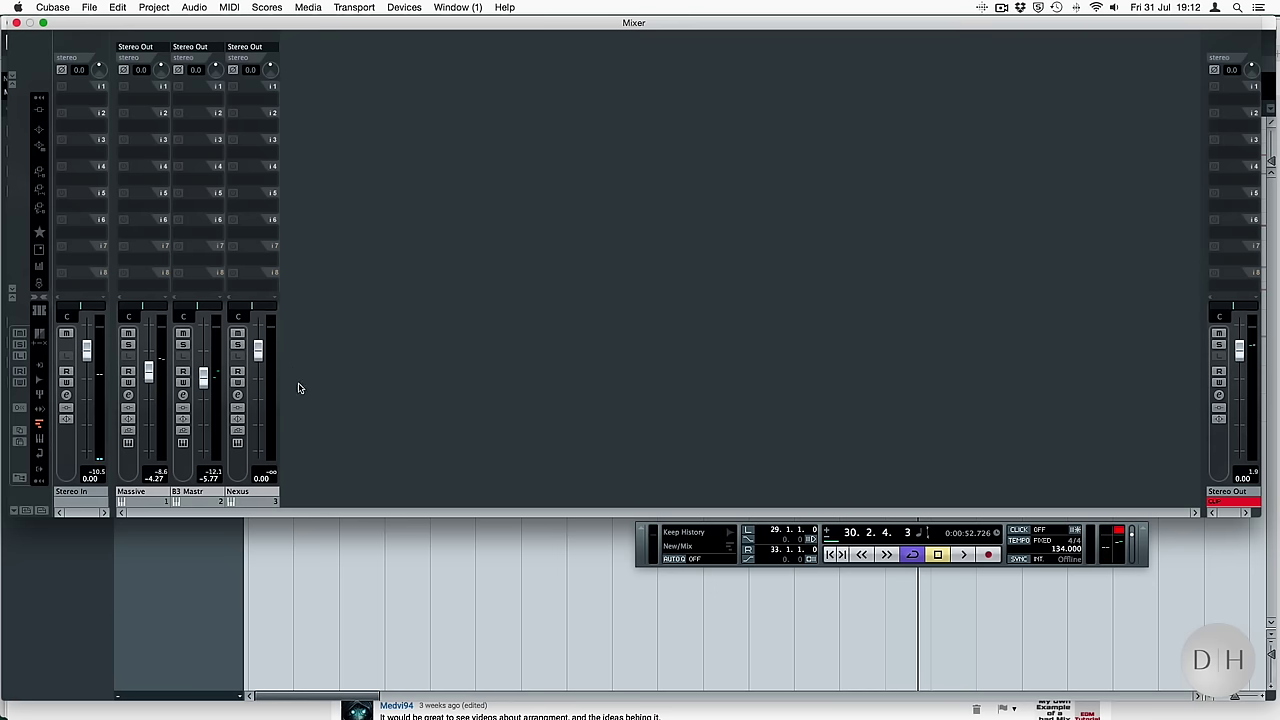
{"action": "left_click_drag", "start_coordinate": [256, 380], "coordinate": [259, 393]}
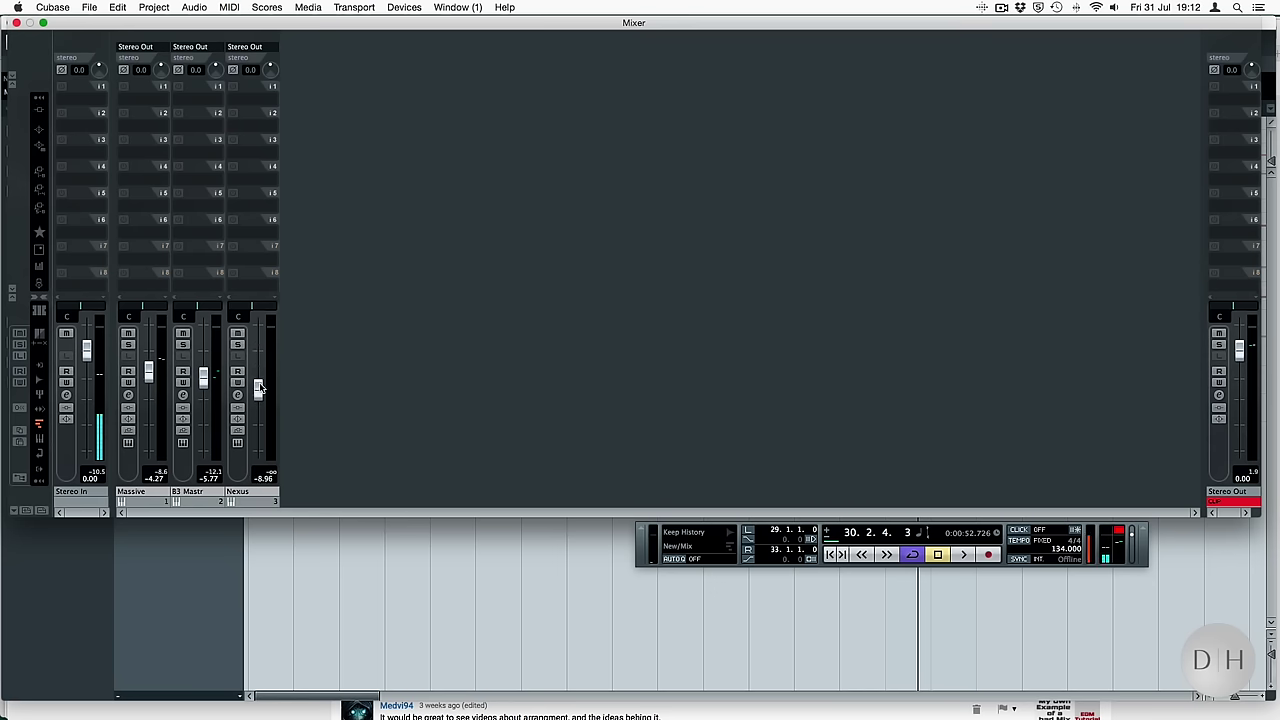
Insert FabFilter Pro-Q 2 on the Nexus channel and add a 12 dB/oct low cut at about 108 Hz
{"action": "left_click", "coordinate": [238, 110]}
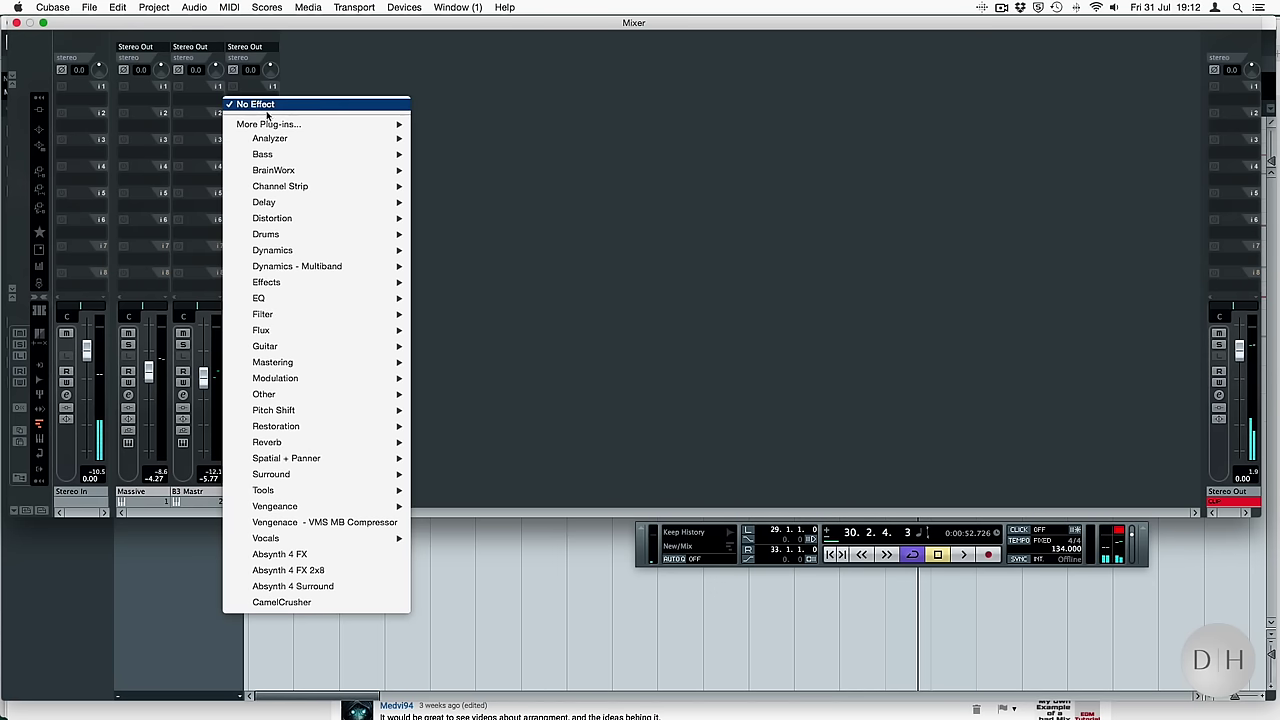
{"action": "mouse_move", "coordinate": [275, 126]}
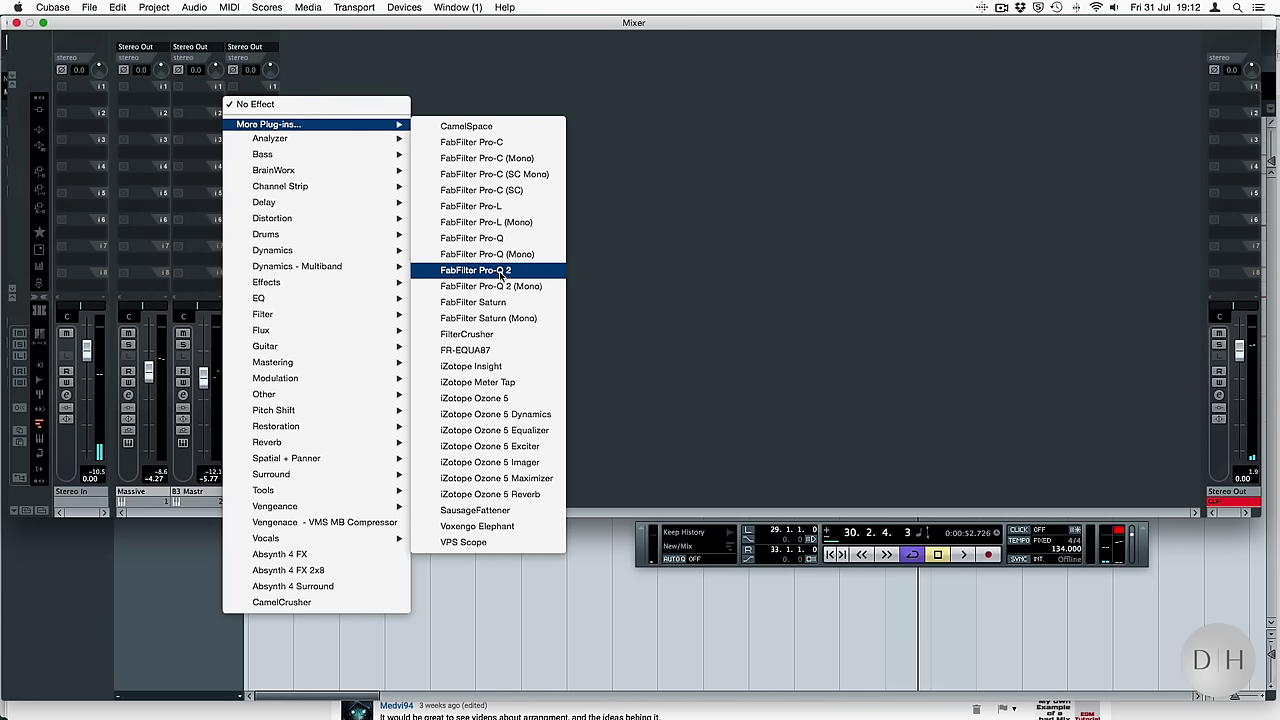
{"action": "left_click", "coordinate": [502, 271]}
{"action": "left_click_drag", "start_coordinate": [398, 311], "coordinate": [573, 329]}
{"action": "left_click_drag", "start_coordinate": [447, 314], "coordinate": [527, 329]}
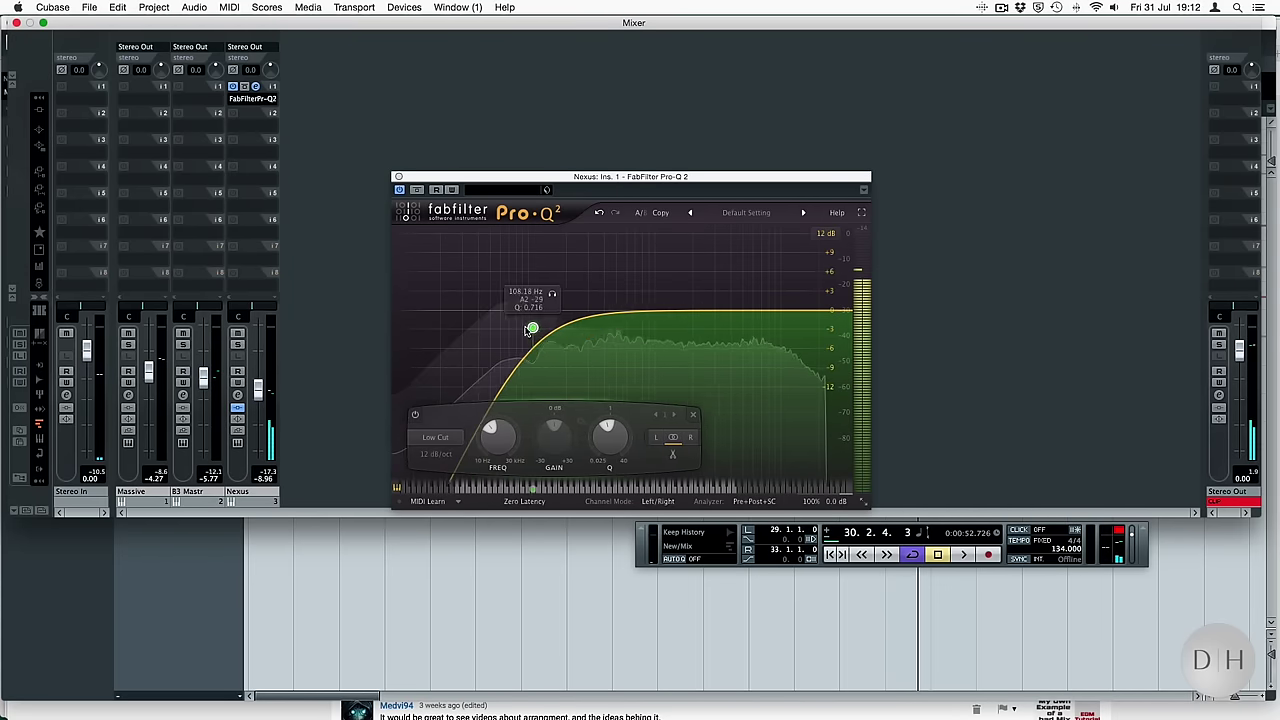
{"action": "left_click", "coordinate": [454, 582]}
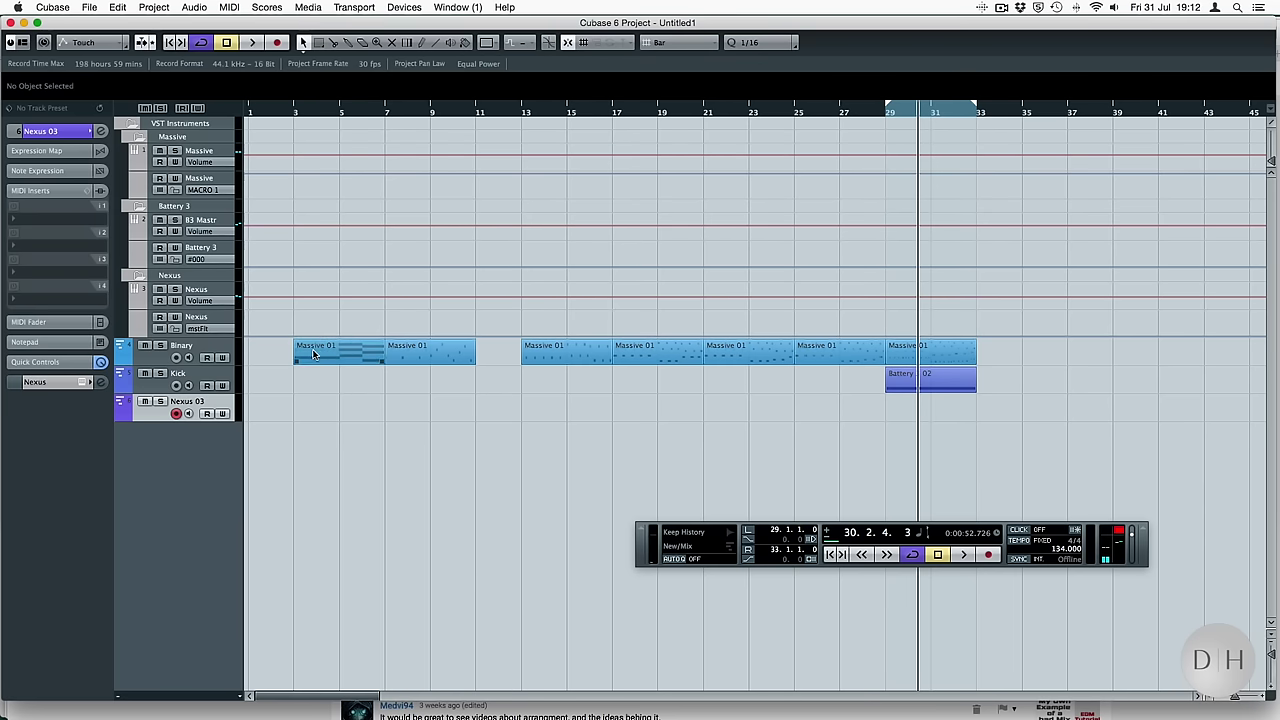
Copy all chord notes from the Massive part starting at bar 3
{"action": "double_click", "coordinate": [316, 355]}
{"action": "key", "text": "super+a"}
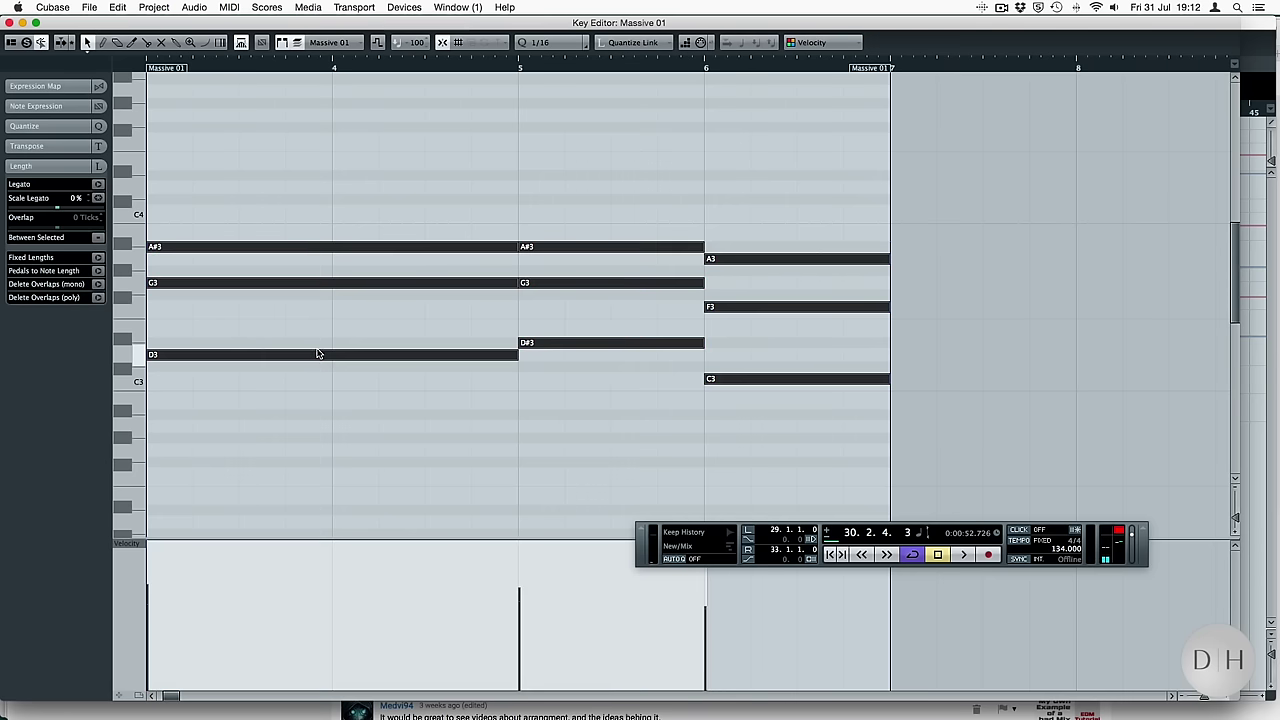
{"action": "key", "text": "Return"}
{"action": "left_click_drag", "start_coordinate": [320, 350], "coordinate": [547, 407]}
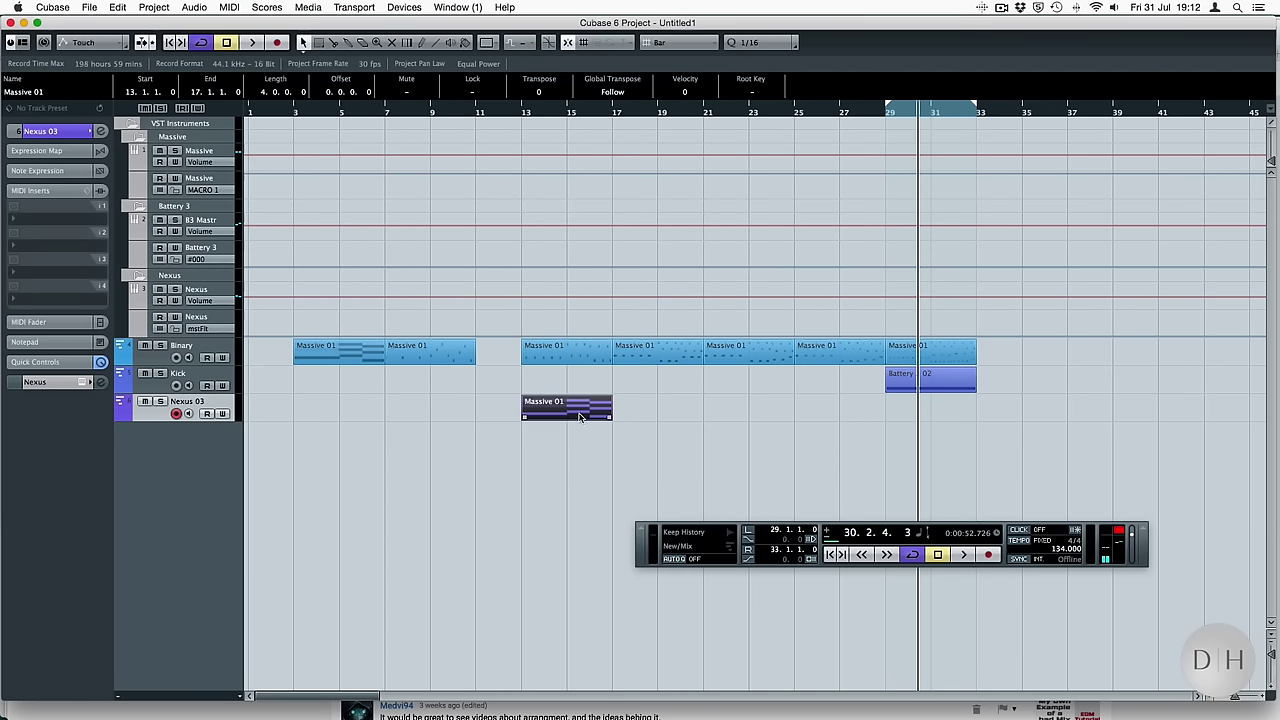
{"action": "key", "text": "Return"}
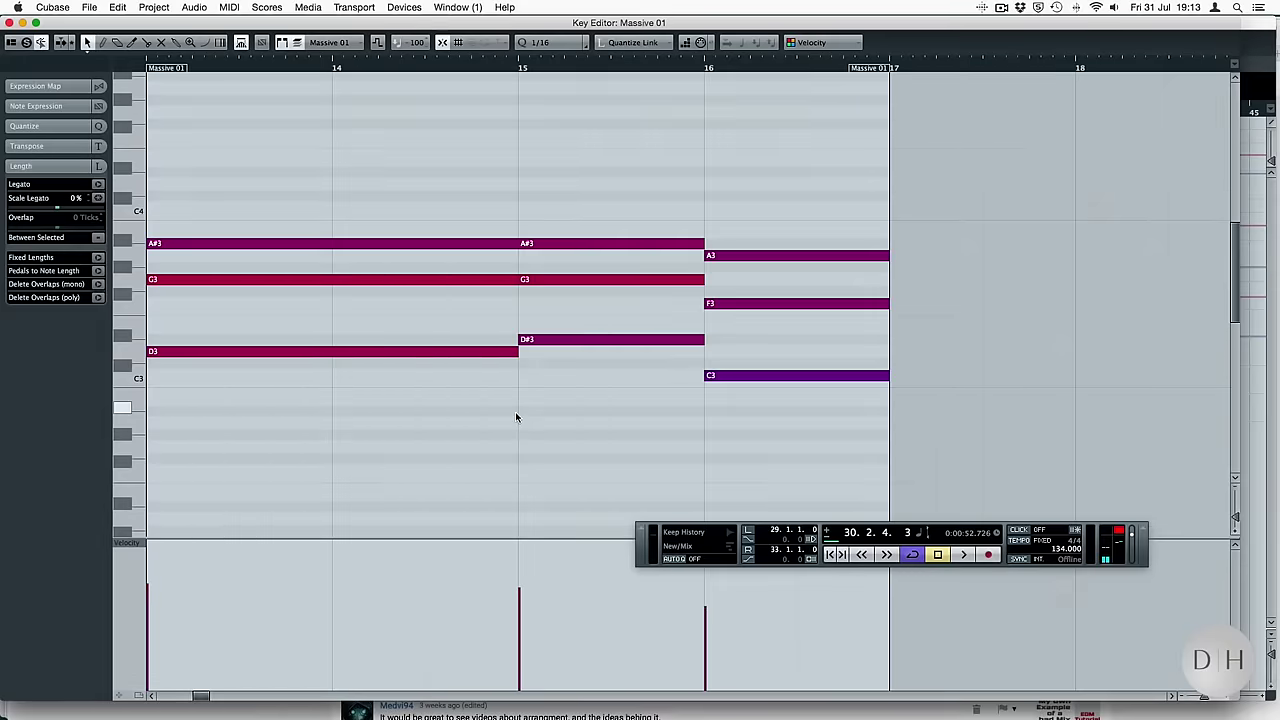
{"action": "key", "text": "Return"}
{"action": "key", "text": "Delete"}
Rename the Nexus 03 MIDI track as Pads 1 and create an empty part on it from bar 29 to bar 33
{"action": "double_click", "coordinate": [203, 402]}
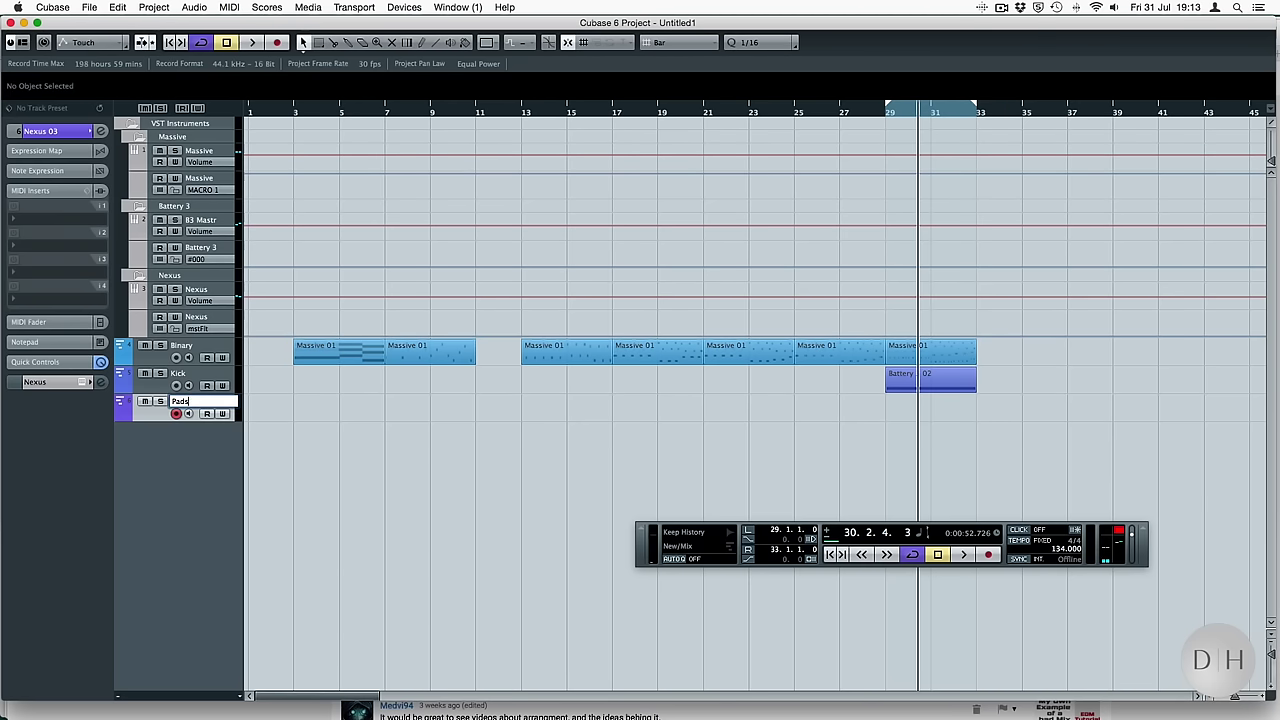
{"action": "key", "text": "Return"}
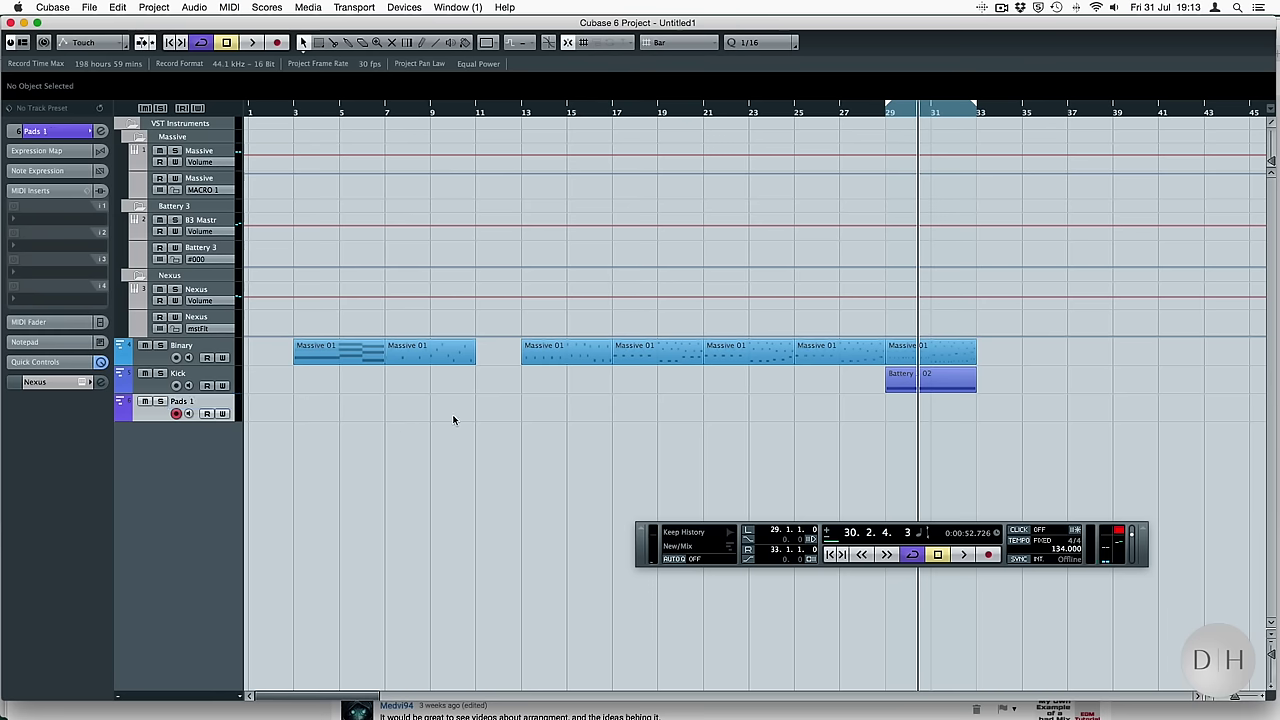
{"action": "double_click", "coordinate": [918, 414]}
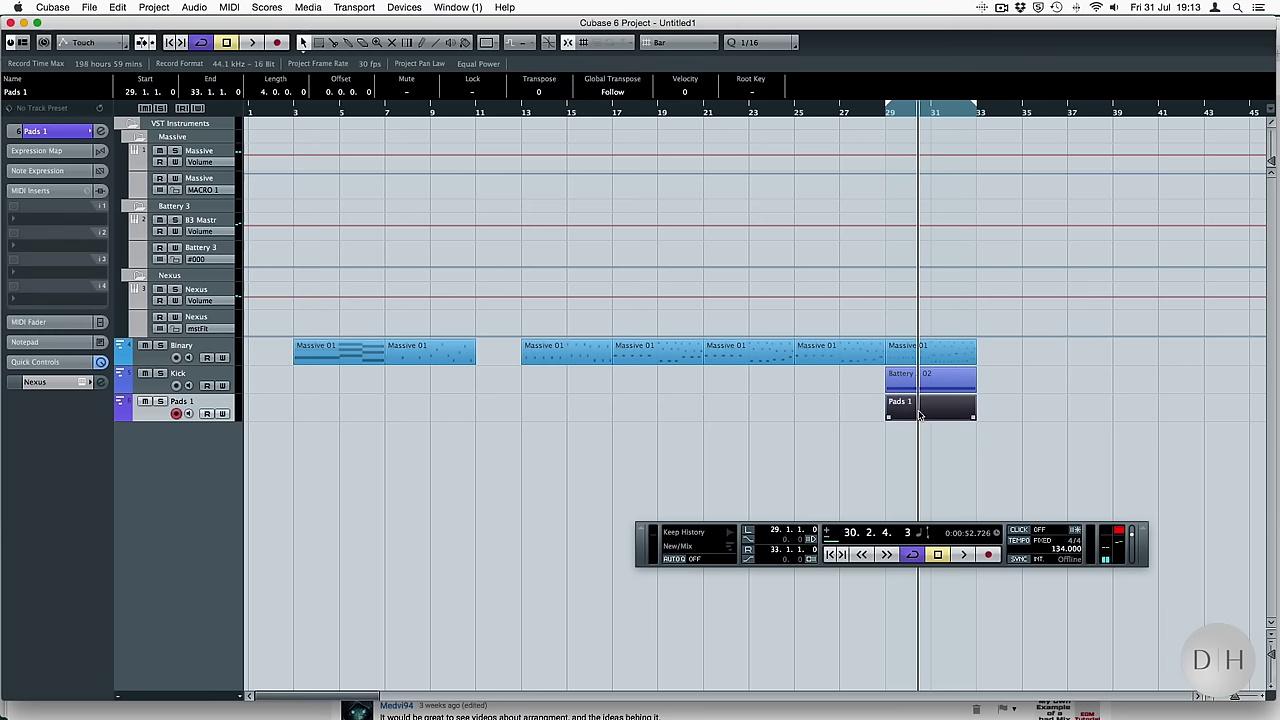
Paste the copied chord notes into the new Pads 1 part, starting at bar 29
{"action": "double_click", "coordinate": [920, 413]}
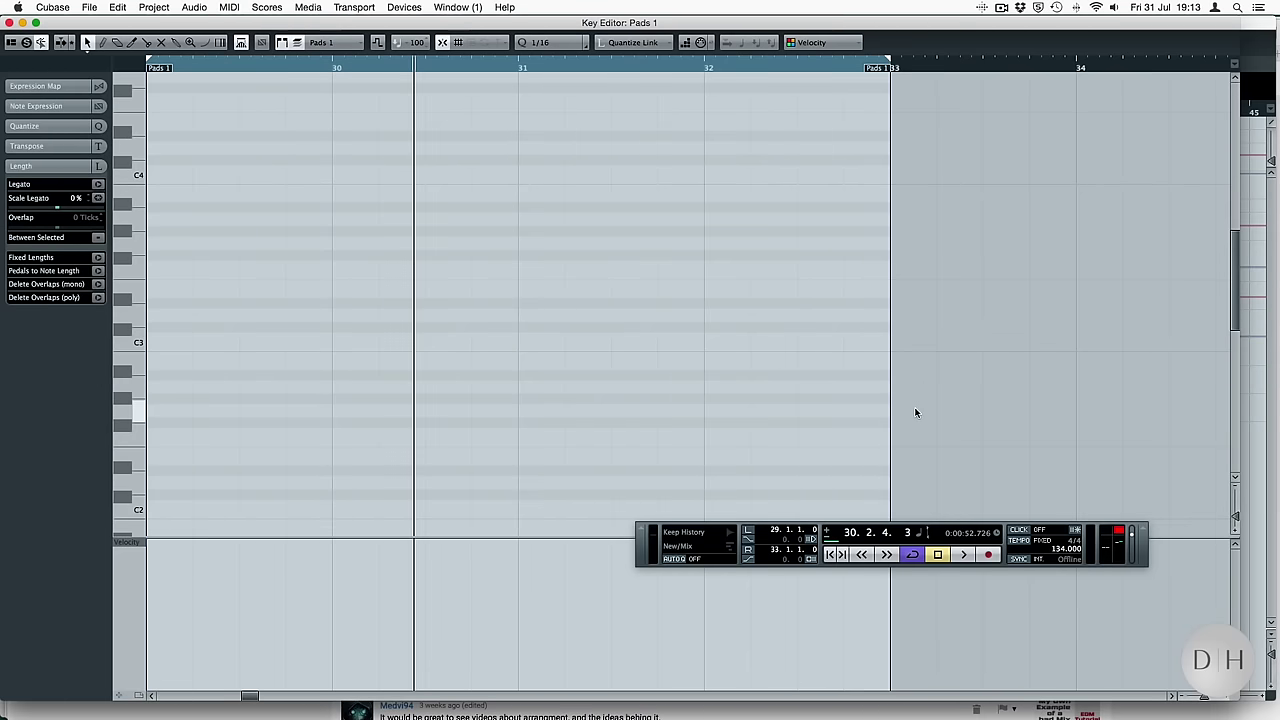
{"action": "key", "text": "space"}
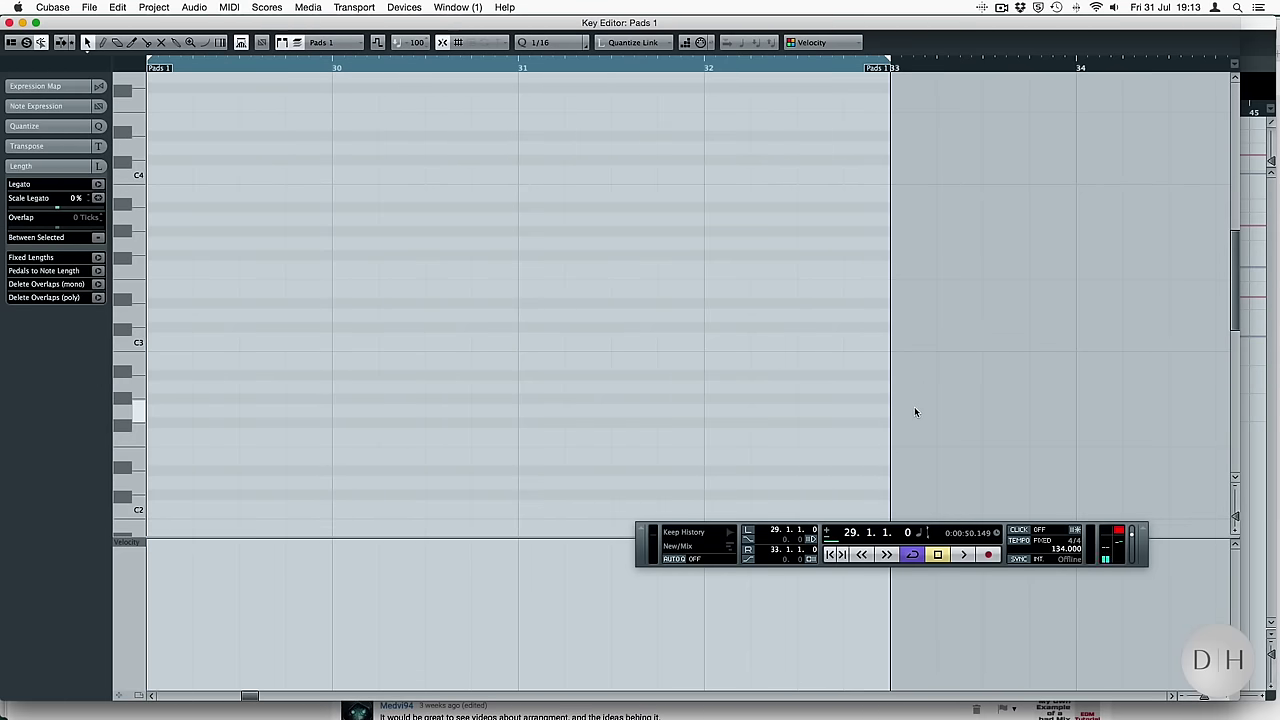
{"action": "key", "text": "super+v"}
{"action": "key", "text": "Return"}
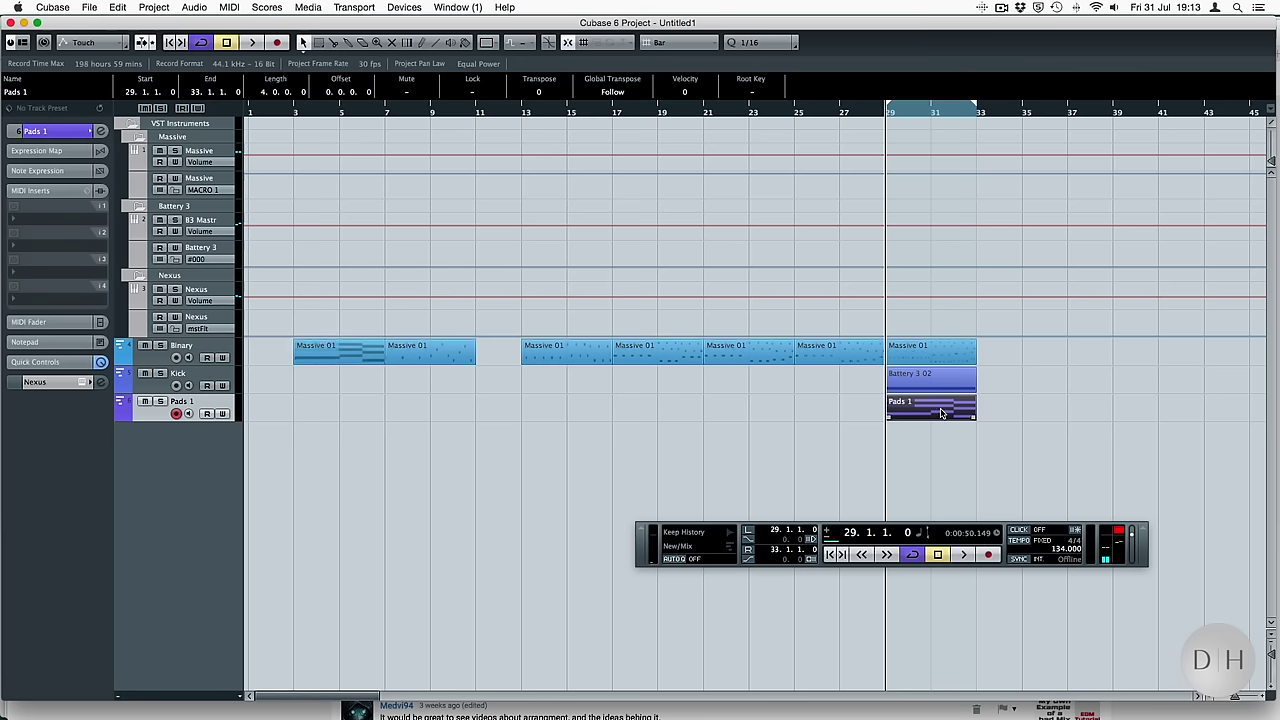
Play the loop from bar 29, solo the Pads 1 track and review the chord notes in its part
{"action": "key", "text": "space"}
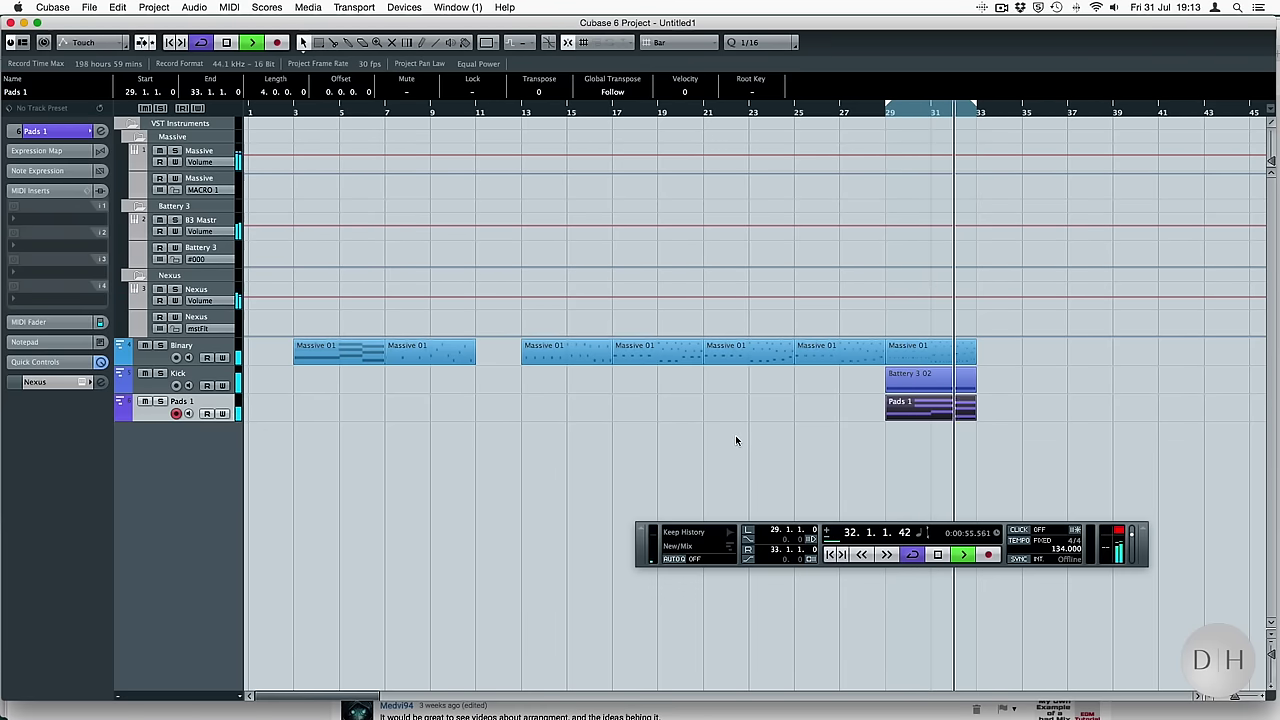
{"action": "left_click", "coordinate": [160, 401]}
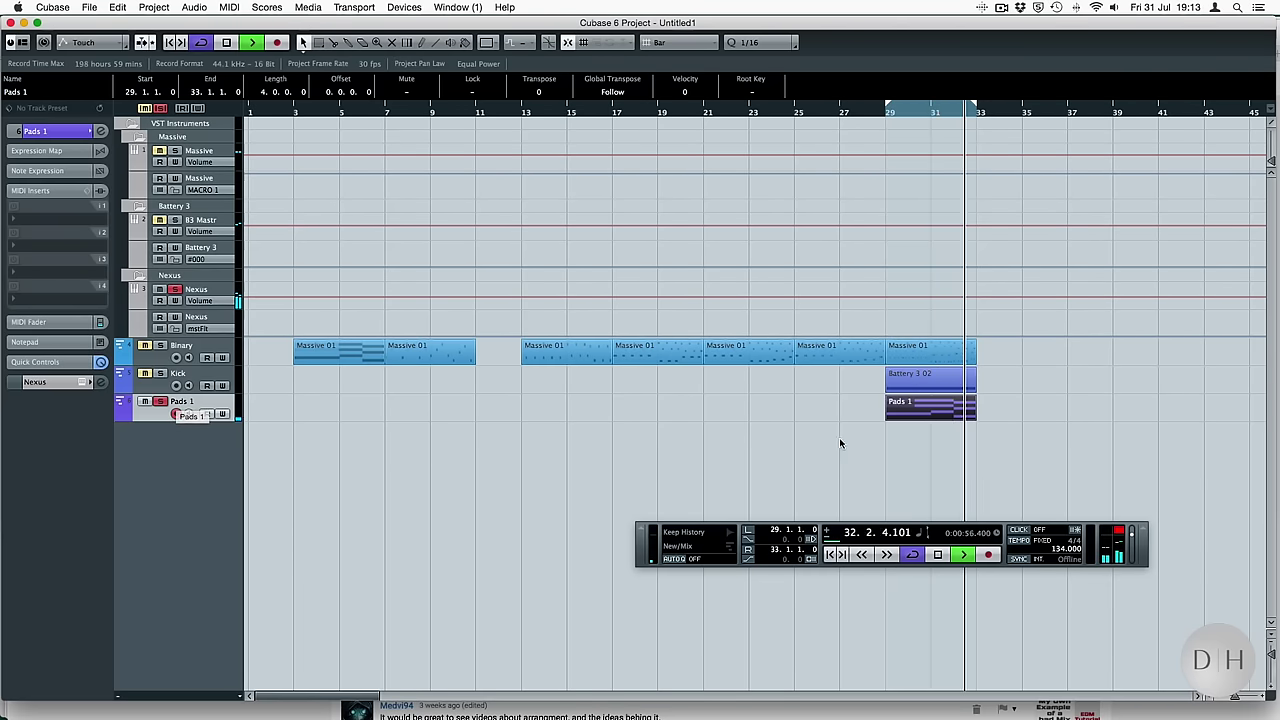
{"action": "double_click", "coordinate": [937, 405]}
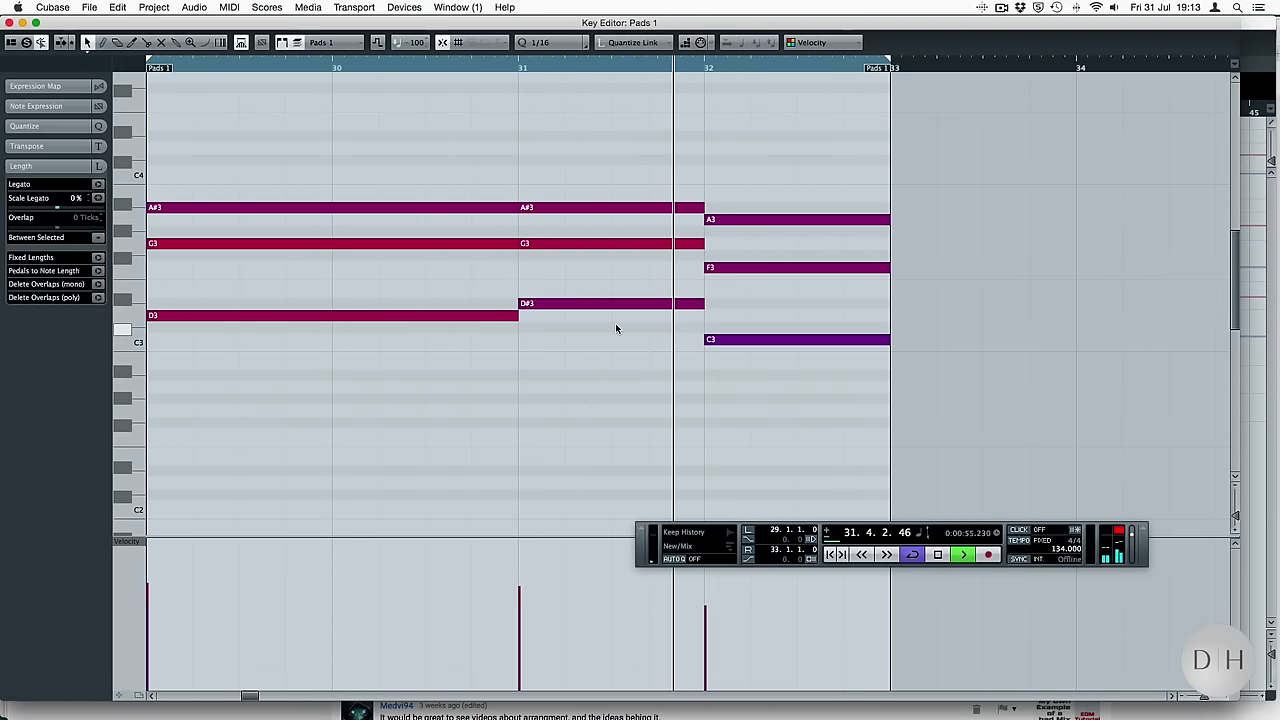
{"action": "key", "text": "Escape"}
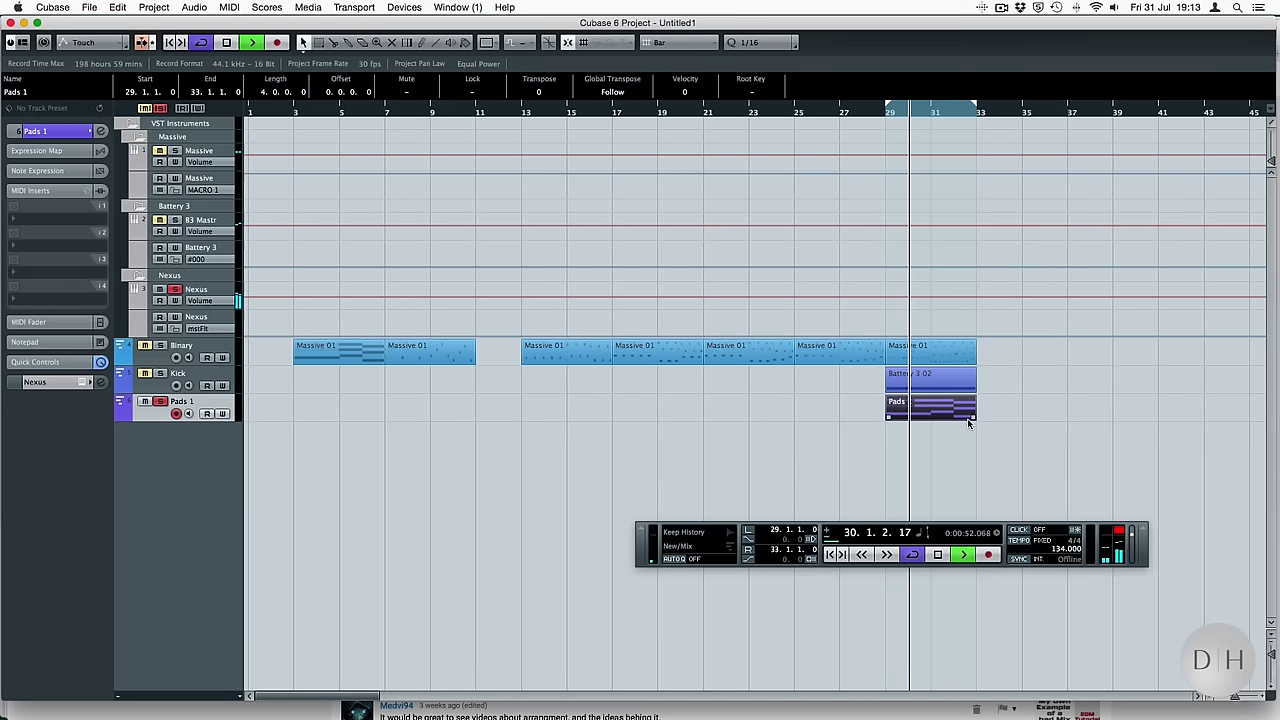
Duplicate the Pads 1 part into bars 33 to 37
{"action": "key", "text": "super+d"}
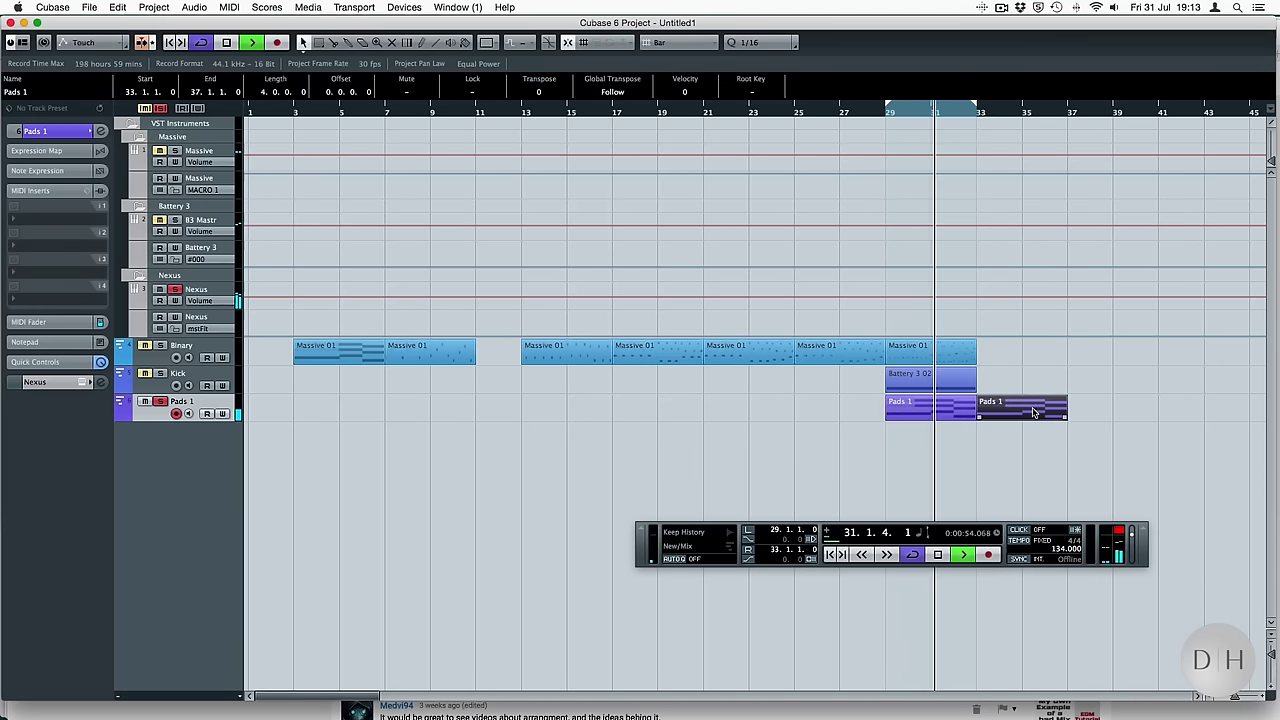
{"action": "double_click", "coordinate": [939, 407]}
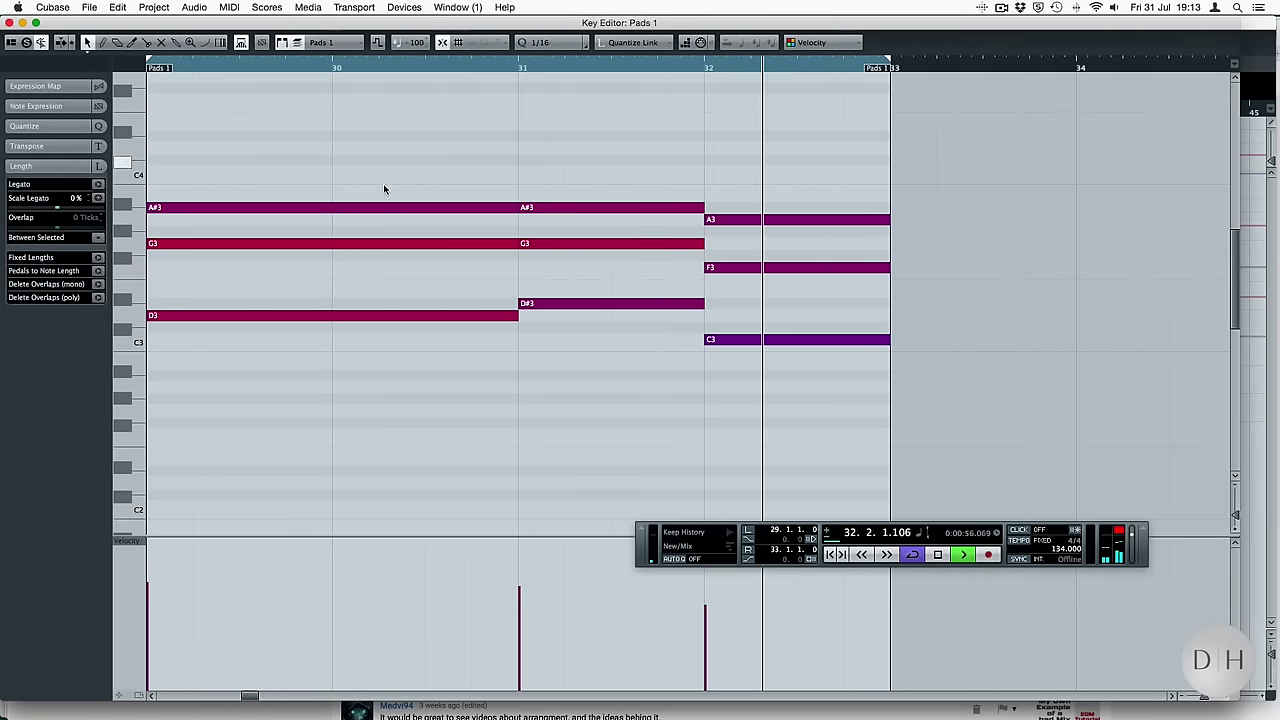
{"action": "key", "text": "Return"}
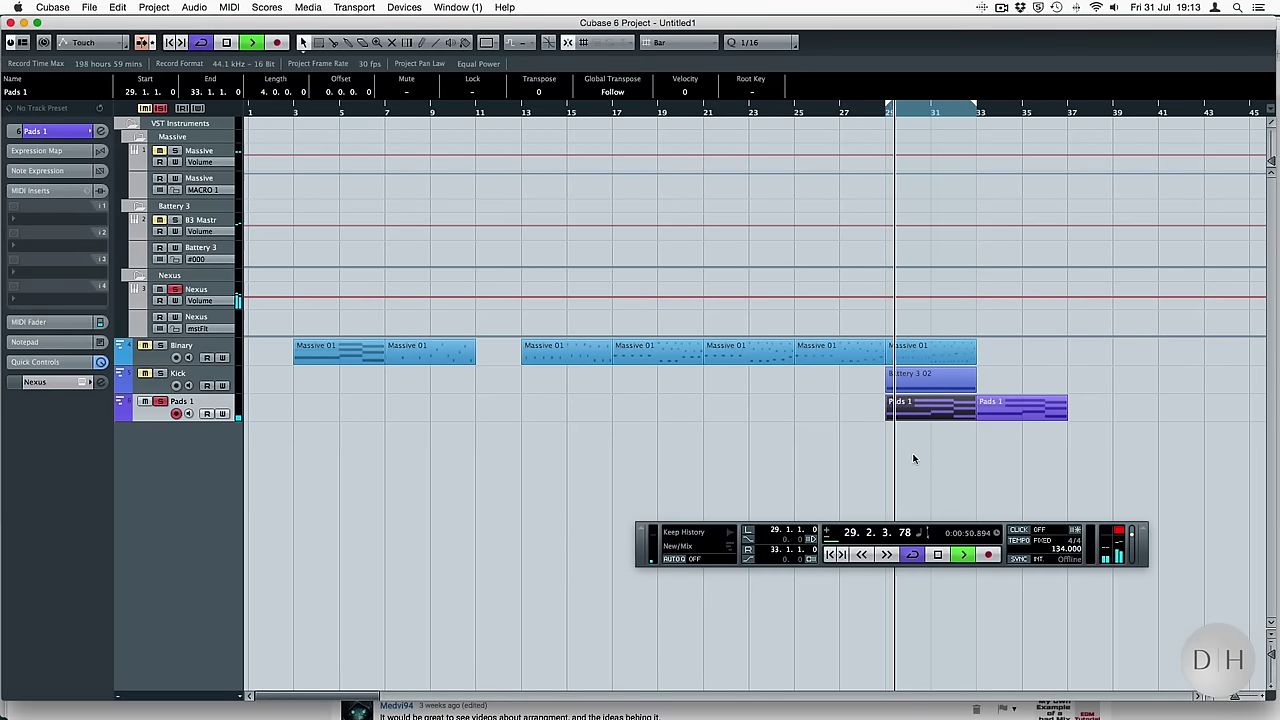
Move the middle notes (G3, G3 and F3) of the three chords up one octave in the Pads 1 part at bar 29
{"action": "key", "text": "Return"}
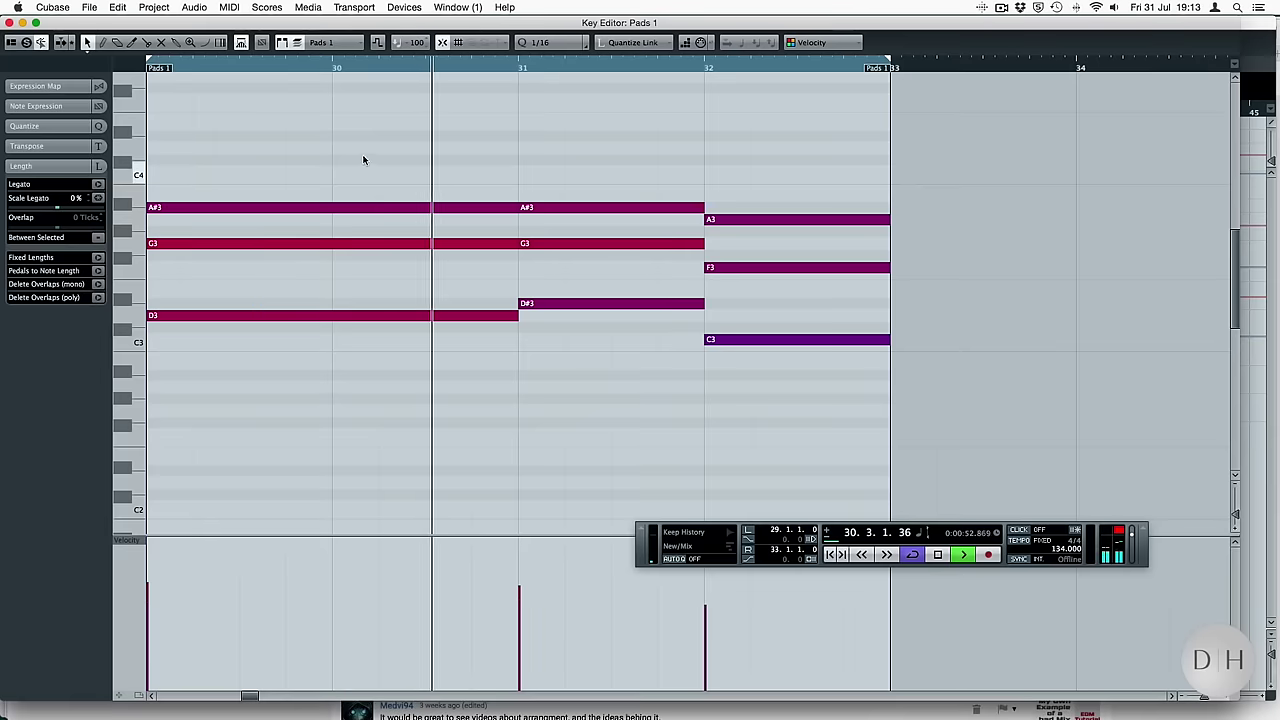
{"action": "left_click_drag", "start_coordinate": [170, 234], "coordinate": [712, 268]}
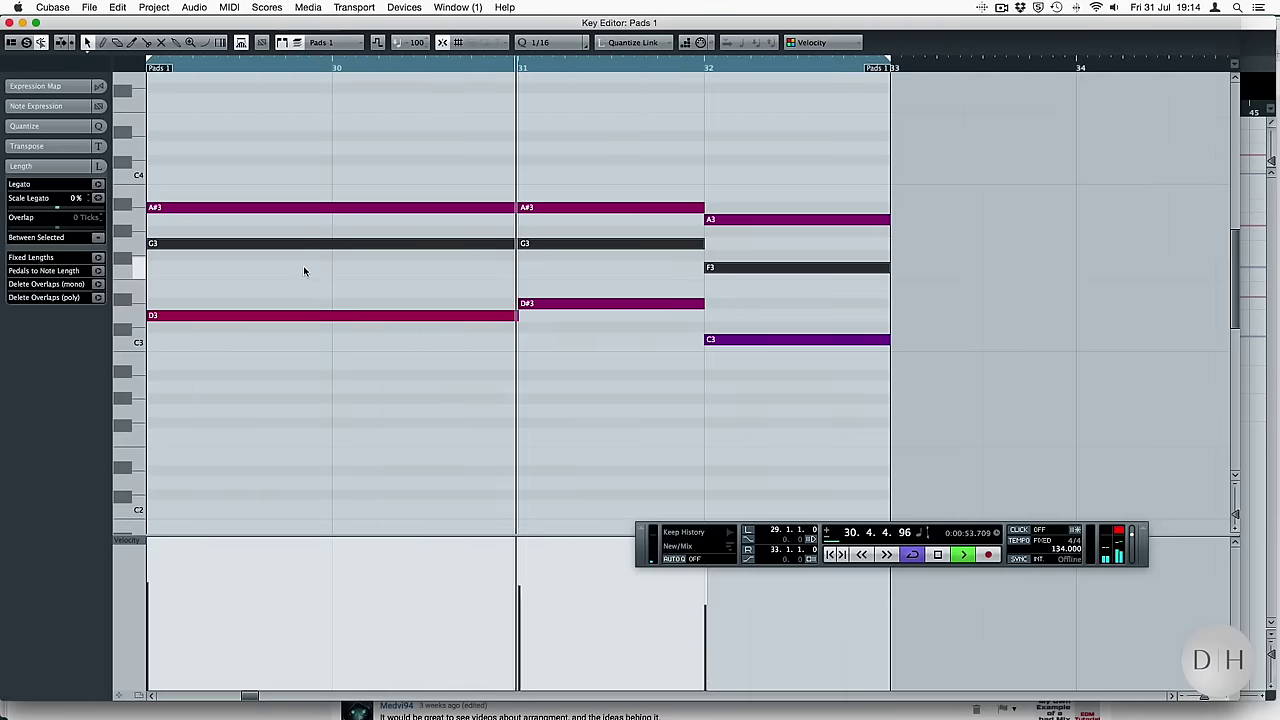
{"action": "key", "text": "shift+Up"}
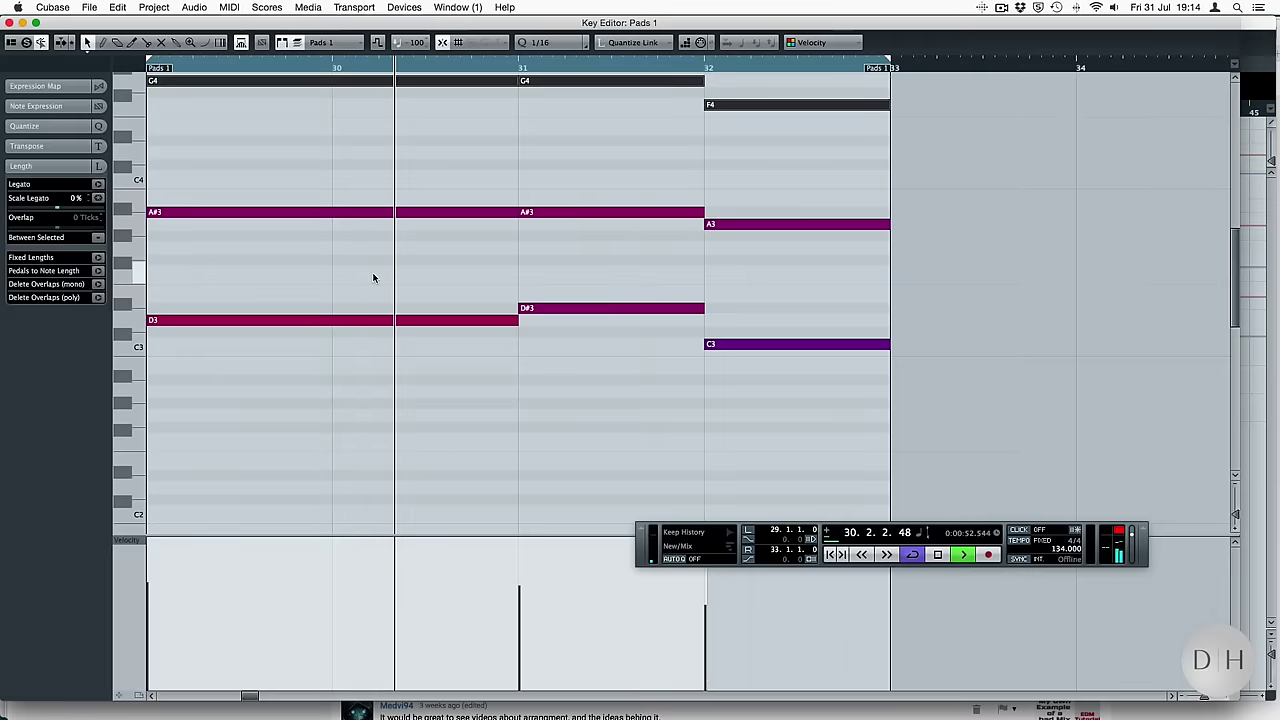
{"action": "mouse_move", "coordinate": [366, 95]}
{"action": "left_mouse_down"}
{"action": "mouse_move", "coordinate": [370, 48]}
{"action": "mouse_move", "coordinate": [376, 96]}
{"action": "left_mouse_up"}
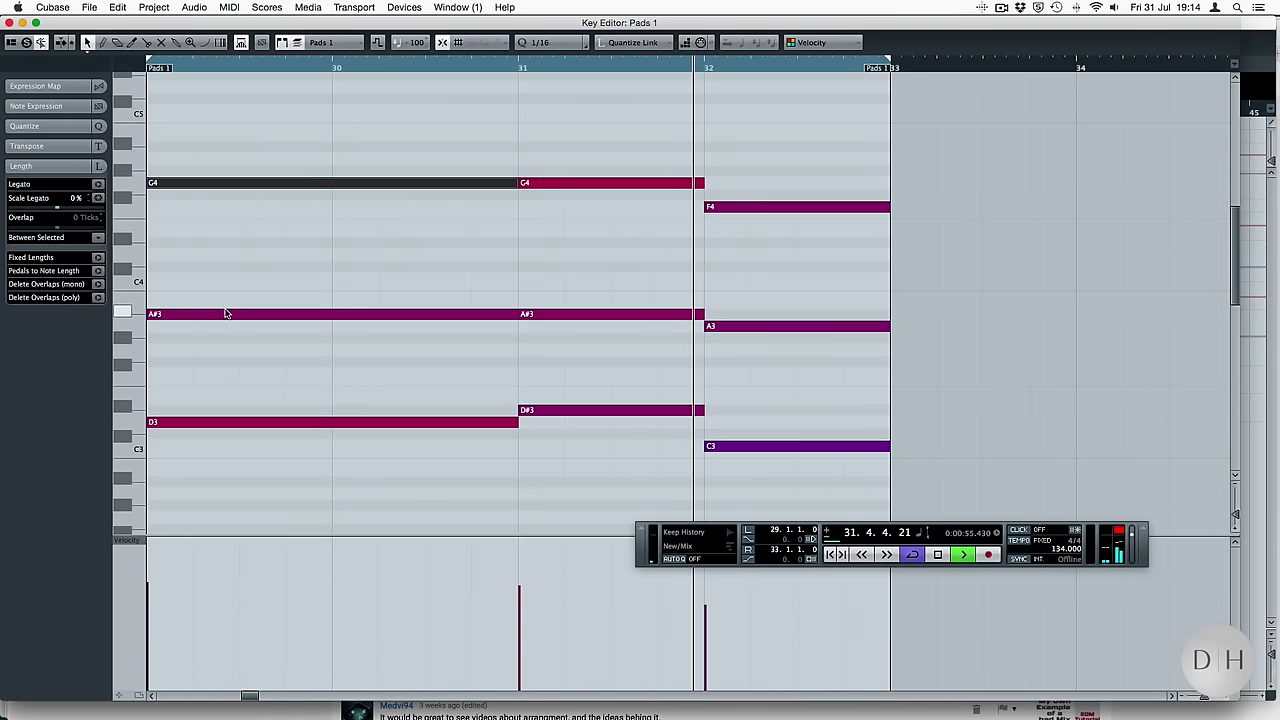
Add a D4 note to the first pad chord by copying its A#3, and play it back from bar 29
{"action": "key", "text": "space"}
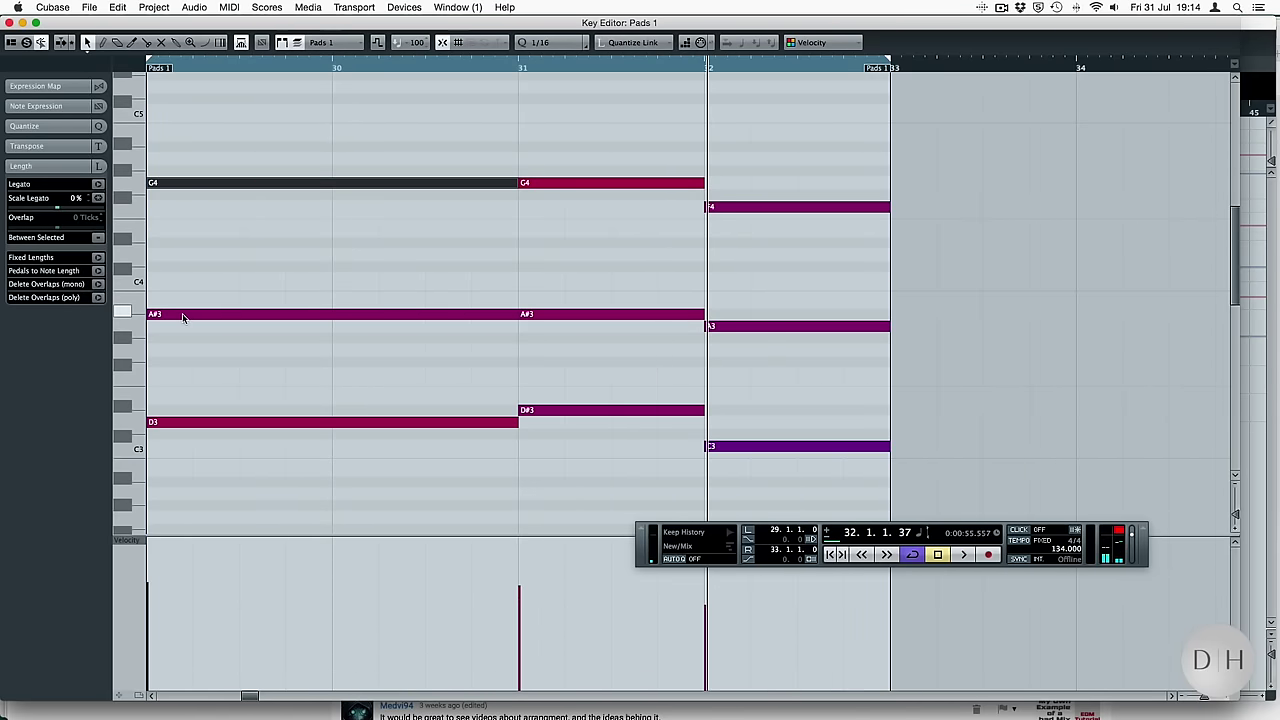
{"action": "left_click_drag", "start_coordinate": [183, 317], "coordinate": [189, 262]}
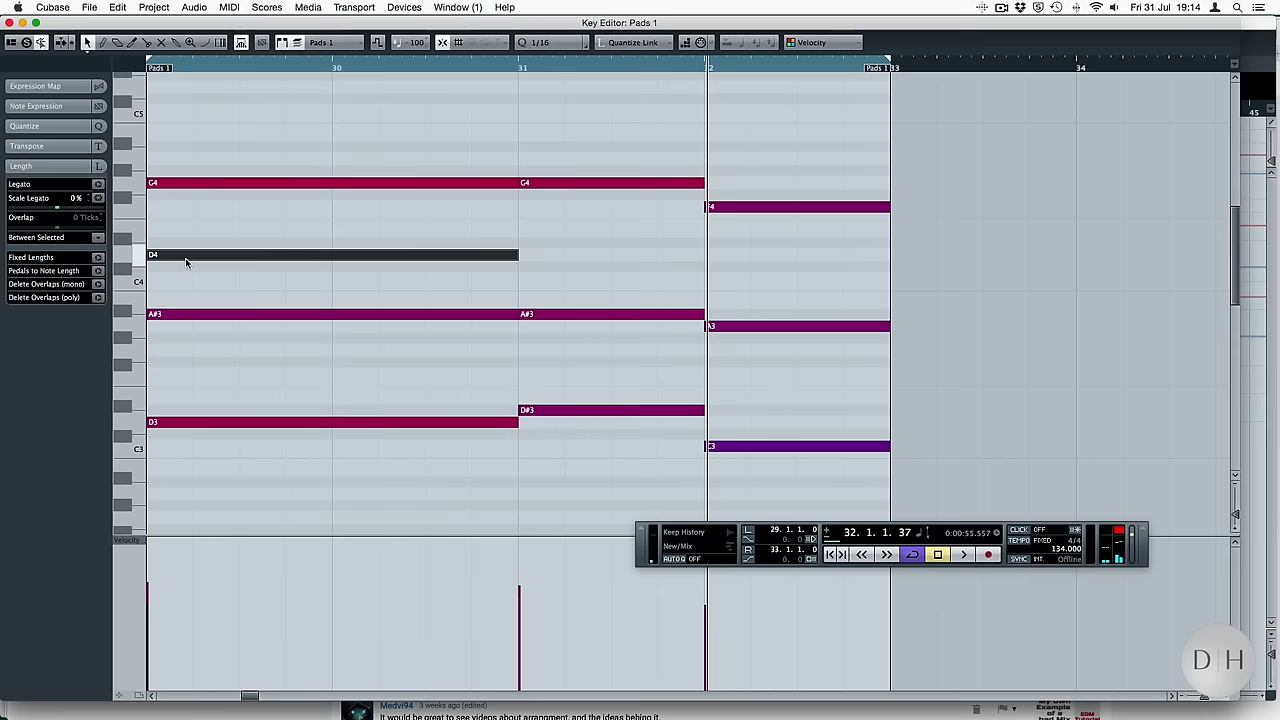
{"action": "key", "text": "KP_1"}
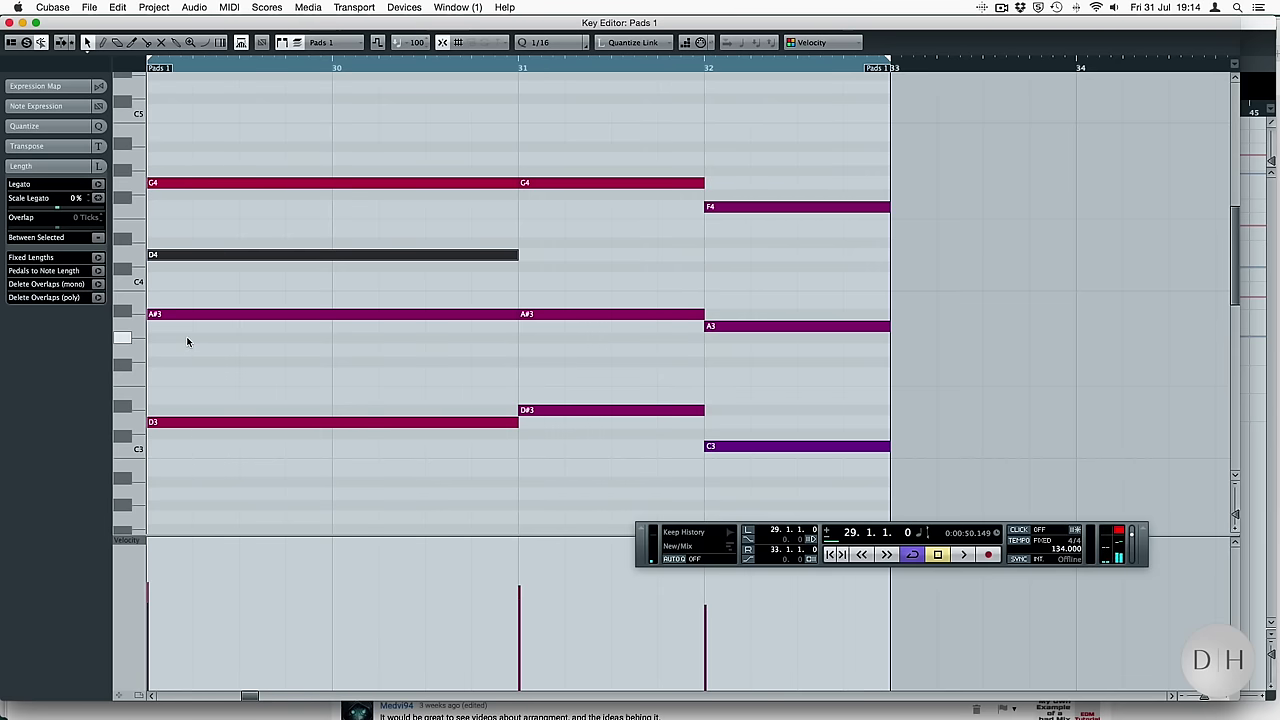
{"action": "key", "text": "space"}
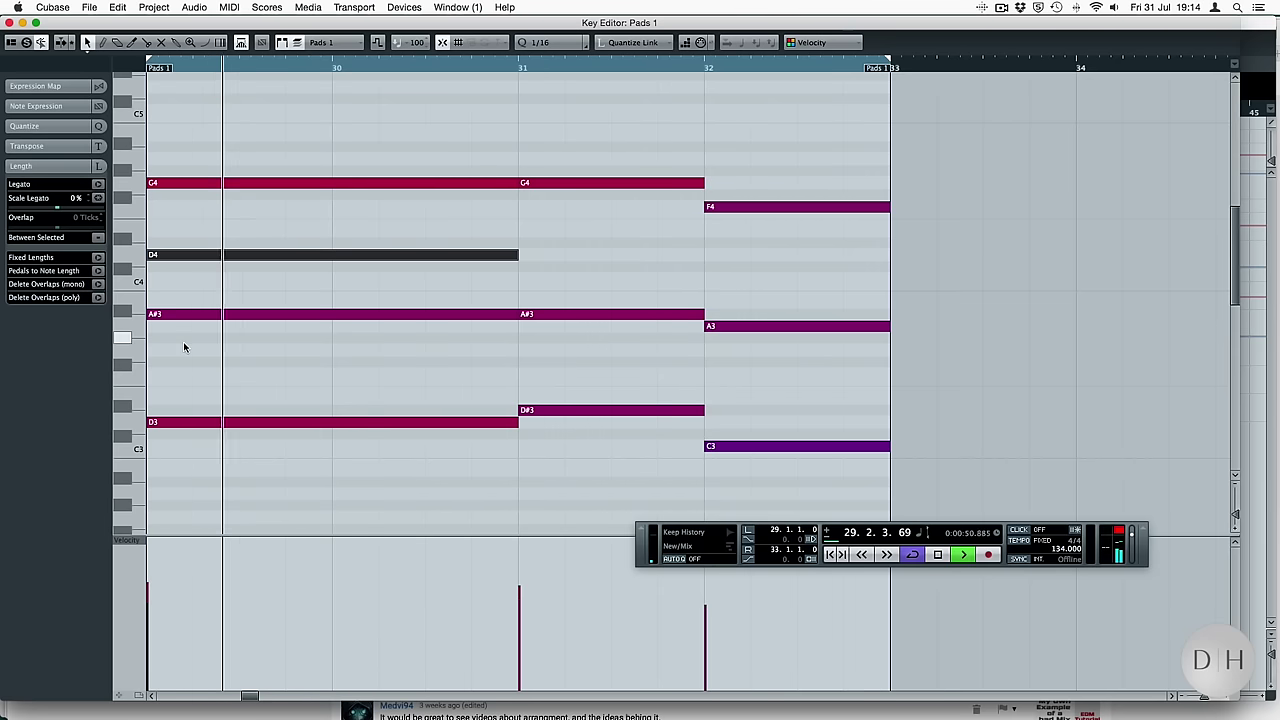
Add D#4 to the second pad chord and C4 to the third by copying their A#3 and A3 notes, and play the result
{"action": "scroll", "coordinate": [185, 340], "scroll_direction": "down", "scroll_amount": 5}
{"action": "left_click_drag", "start_coordinate": [335, 109], "coordinate": [452, 168]}
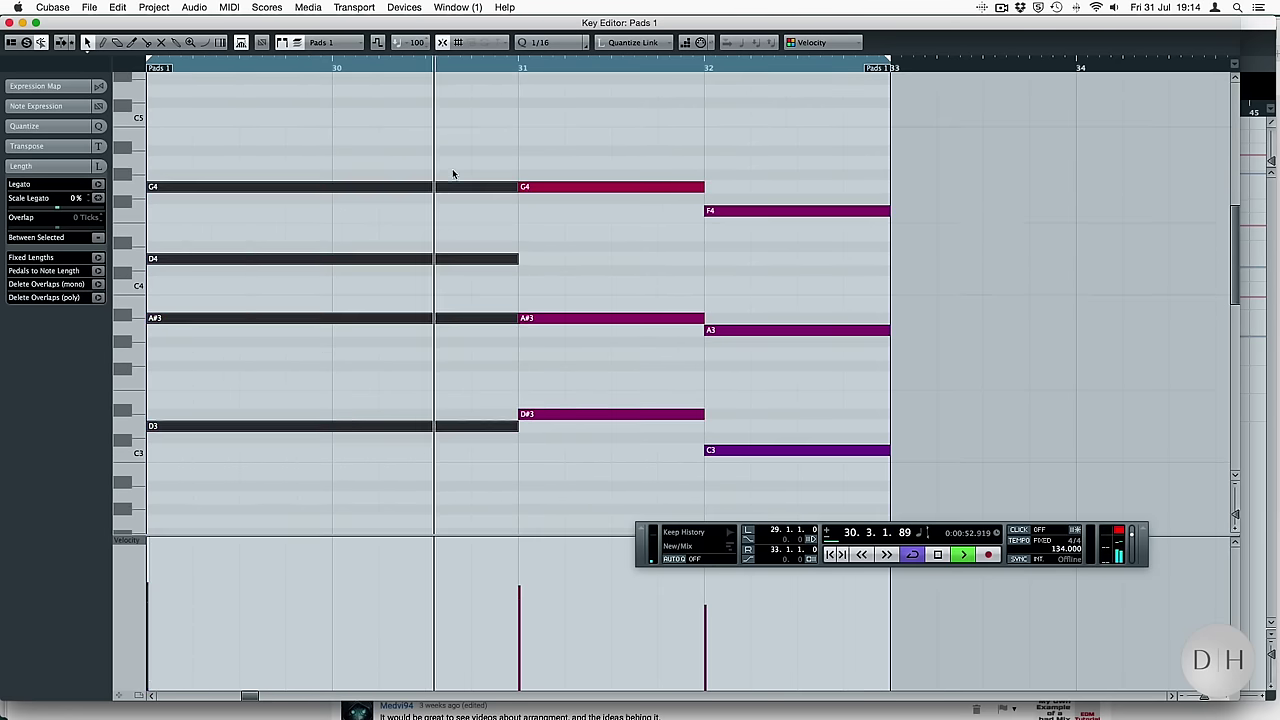
{"action": "key", "text": "space"}
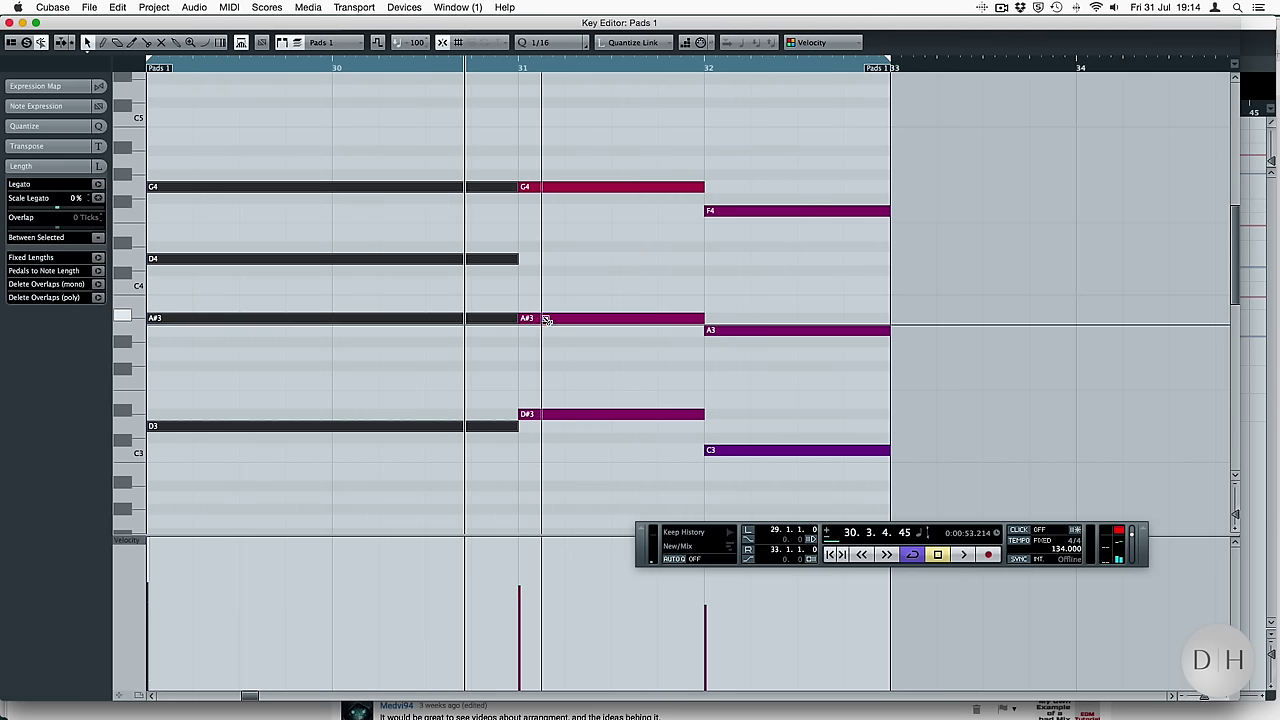
{"action": "left_click_drag", "start_coordinate": [545, 318], "coordinate": [533, 253]}
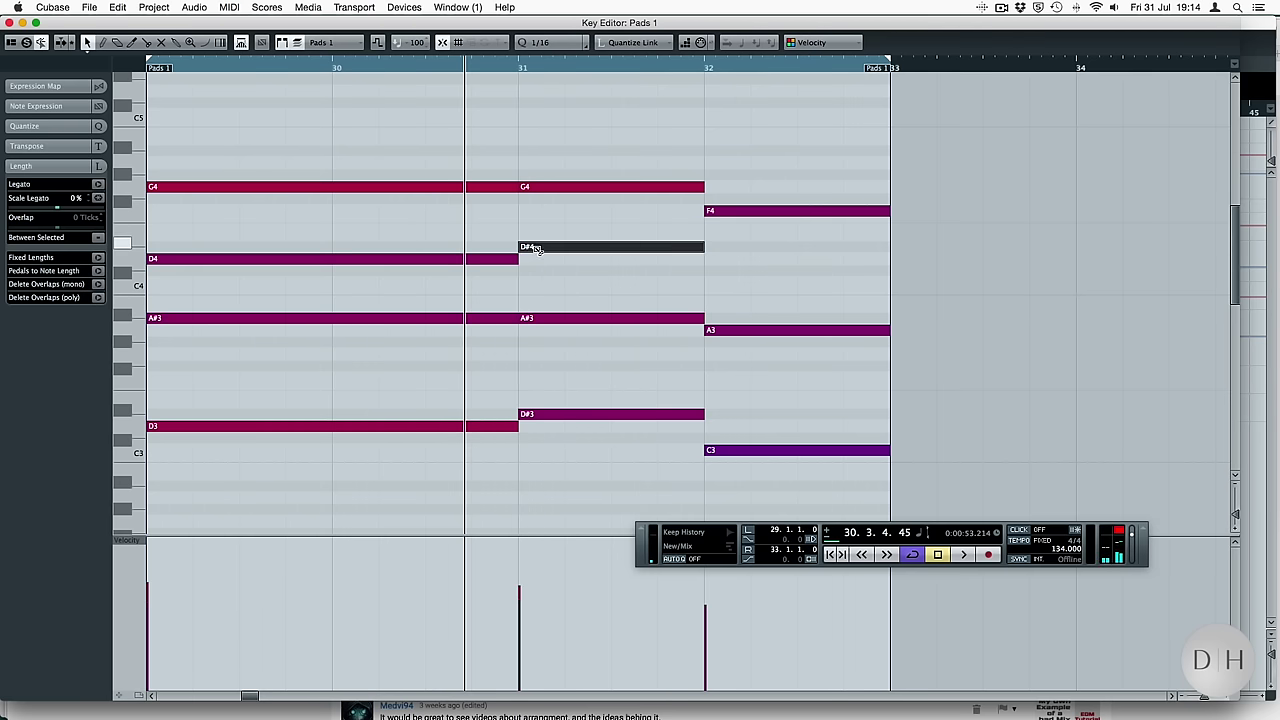
{"action": "left_click_drag", "start_coordinate": [722, 330], "coordinate": [723, 287]}
{"action": "key", "text": "space"}
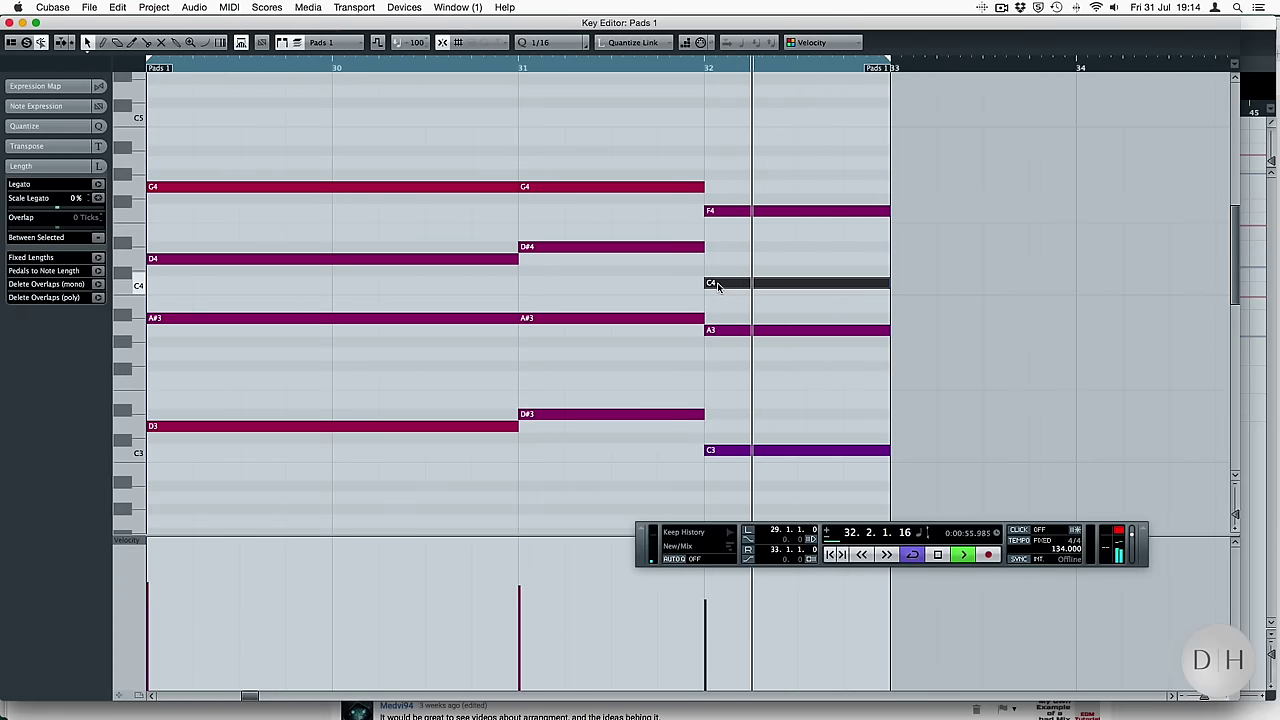
Stop playback, close the pad's note editor and move the Pads 1 copy from bar 33 to bar 37
{"action": "key", "text": "space"}
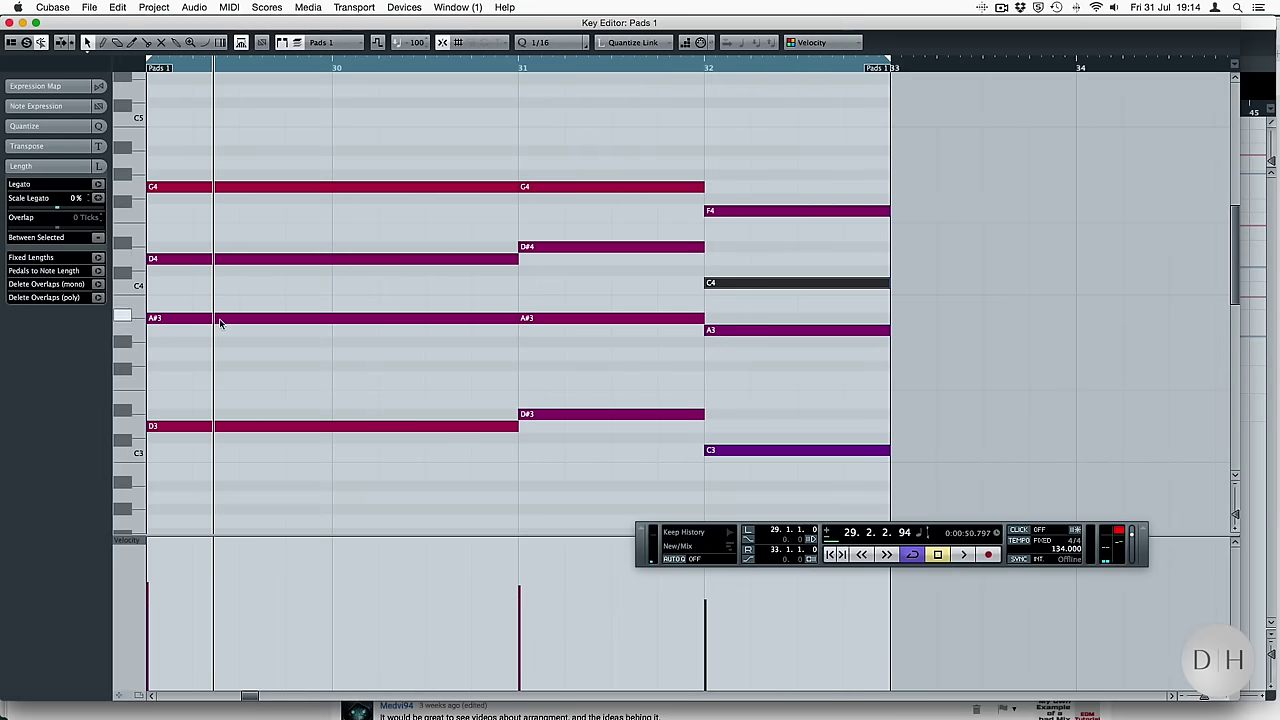
{"action": "scroll", "coordinate": [200, 300], "scroll_direction": "up", "scroll_amount": 5}
{"action": "key", "text": "Return"}
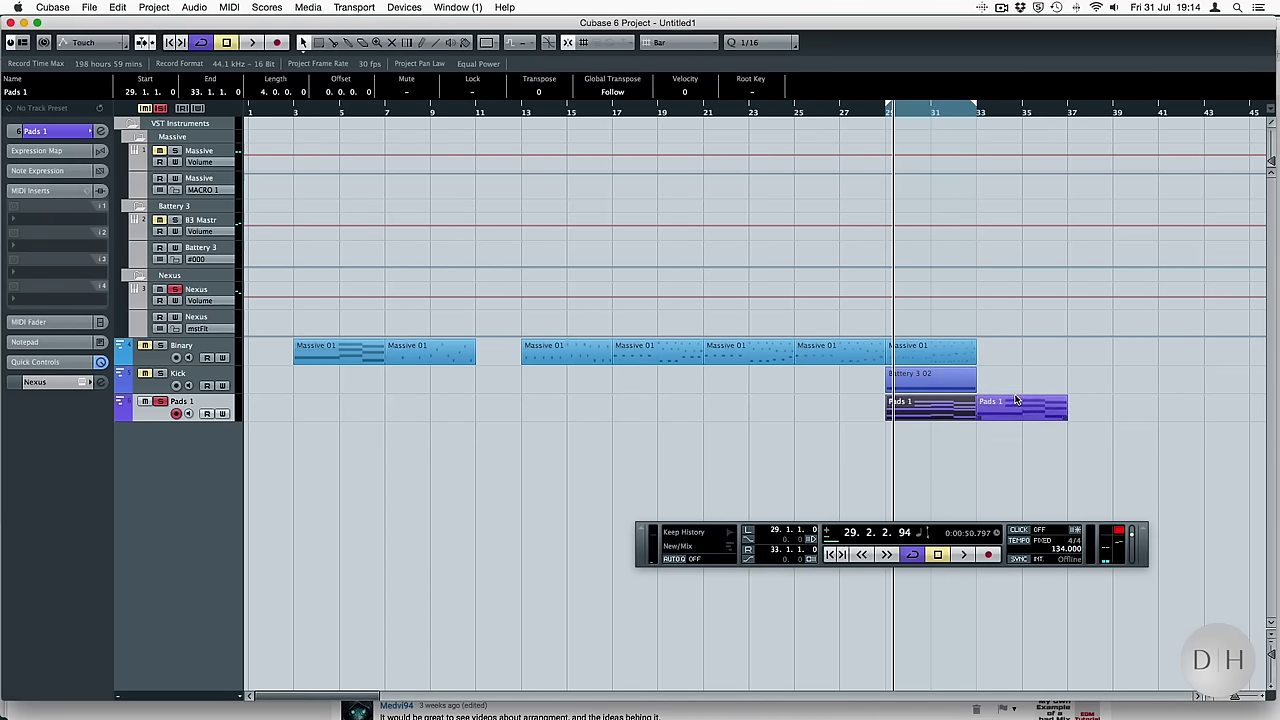
{"action": "left_click_drag", "start_coordinate": [995, 410], "coordinate": [1082, 411]}
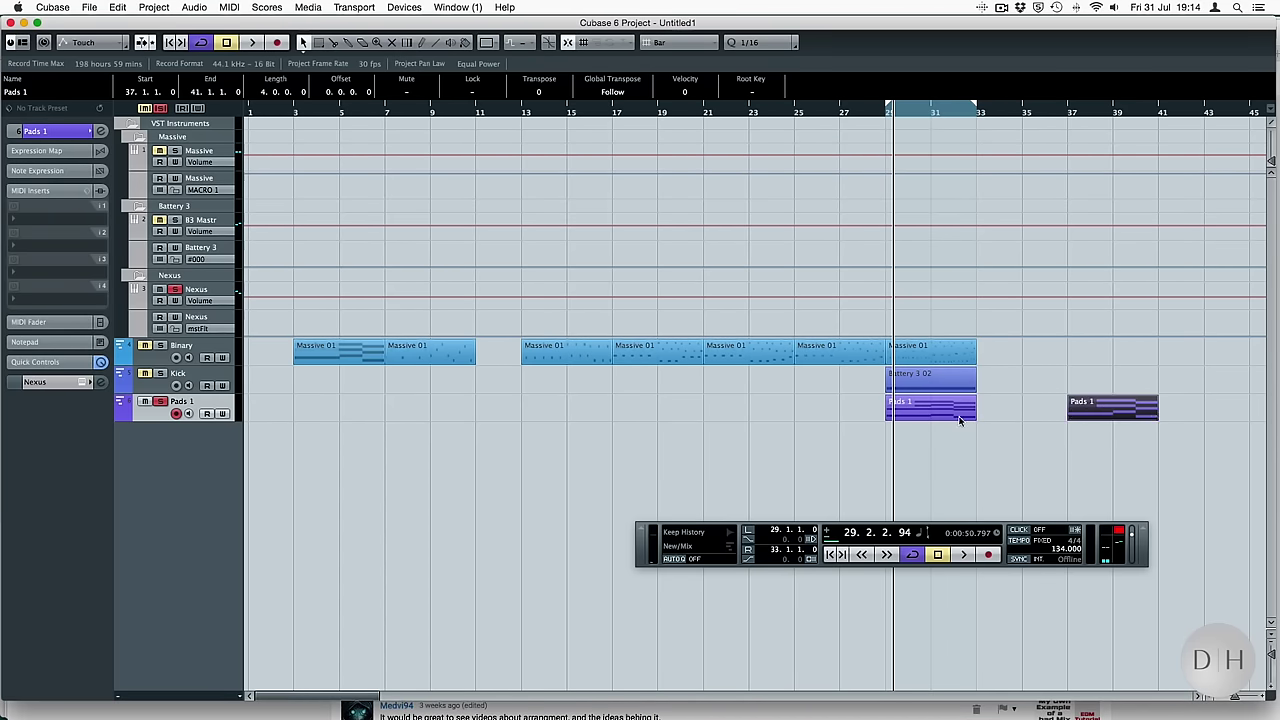
Clear all track mutes and solos and play the Massive, kick and pad parts at bar 29 together
{"action": "left_click_drag", "start_coordinate": [990, 354], "coordinate": [940, 413]}
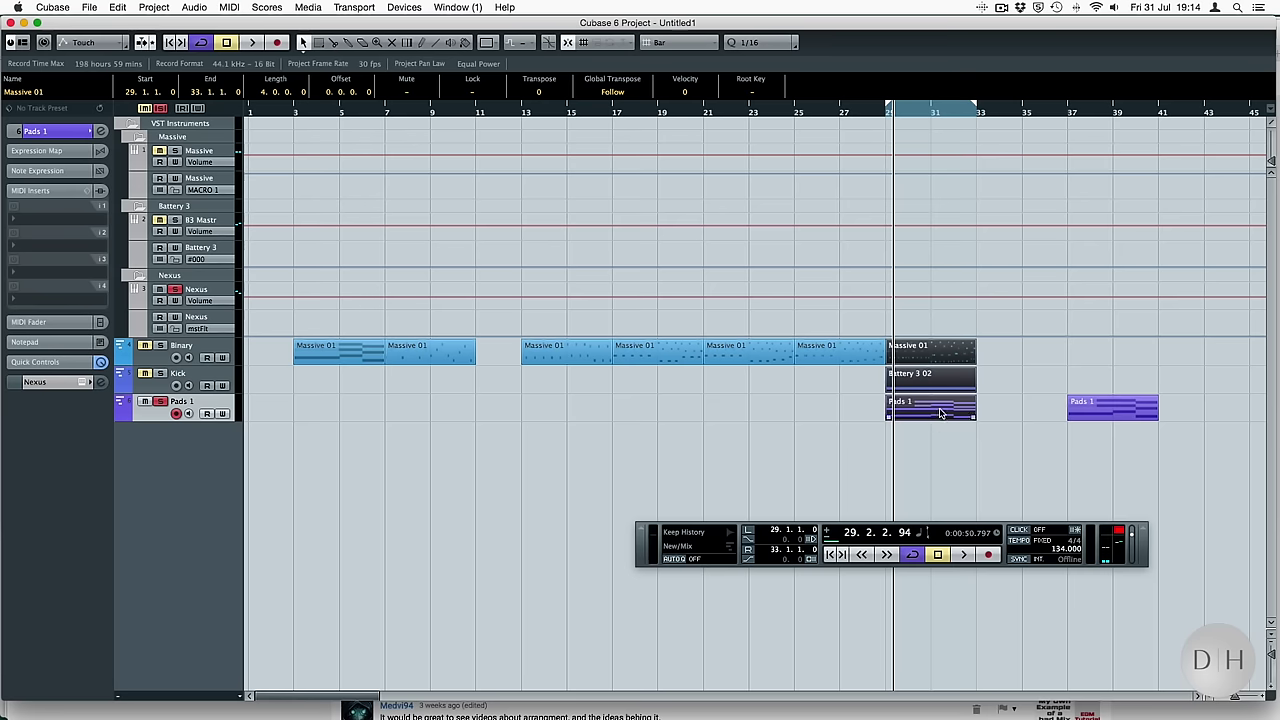
{"action": "key", "text": "space"}
{"action": "key", "text": "space"}
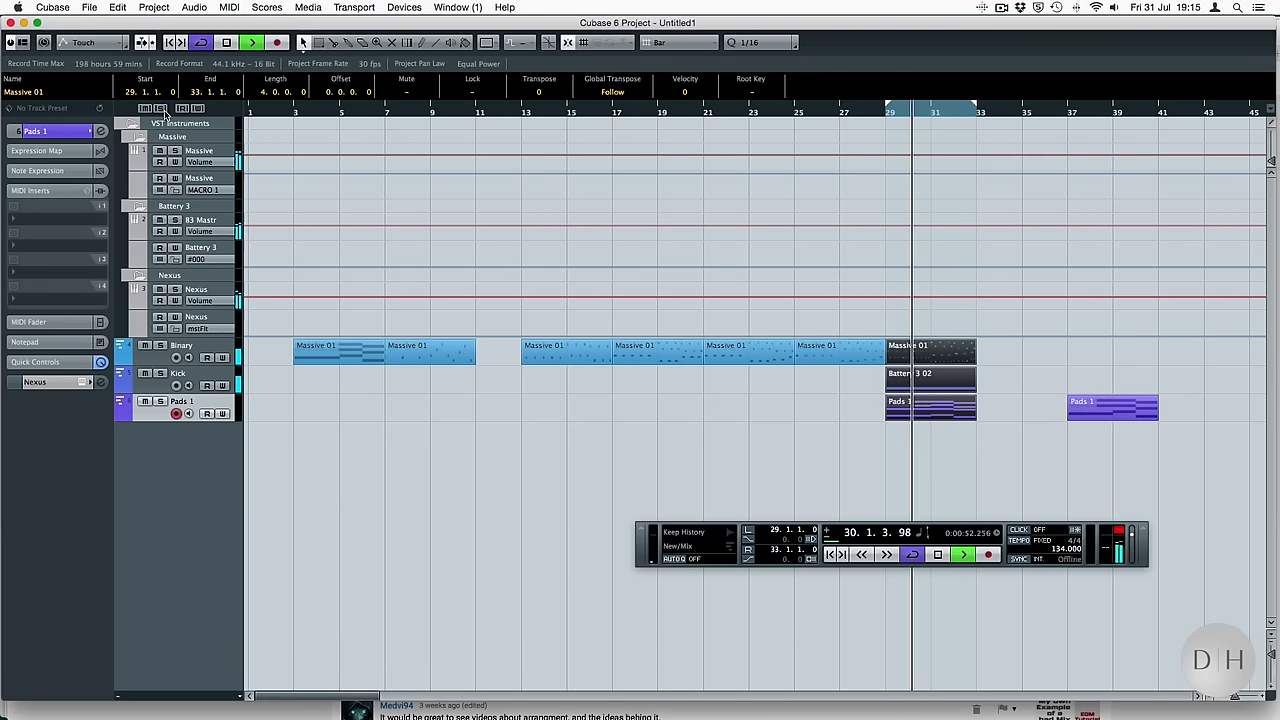
Set the Nexus master filter cutoff to 71 during playback, close the instrument, and return the stopped playhead to bar 29
{"action": "left_click", "coordinate": [83, 382]}
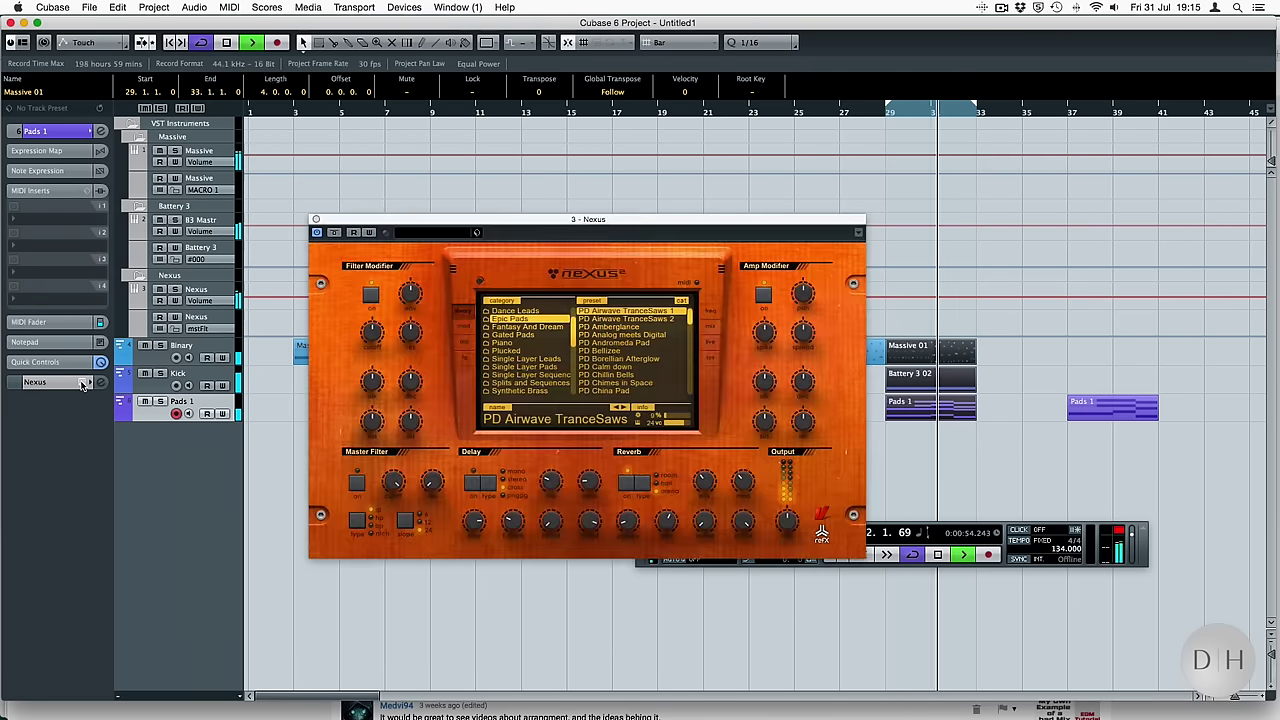
{"action": "left_click_drag", "start_coordinate": [384, 486], "coordinate": [381, 541]}
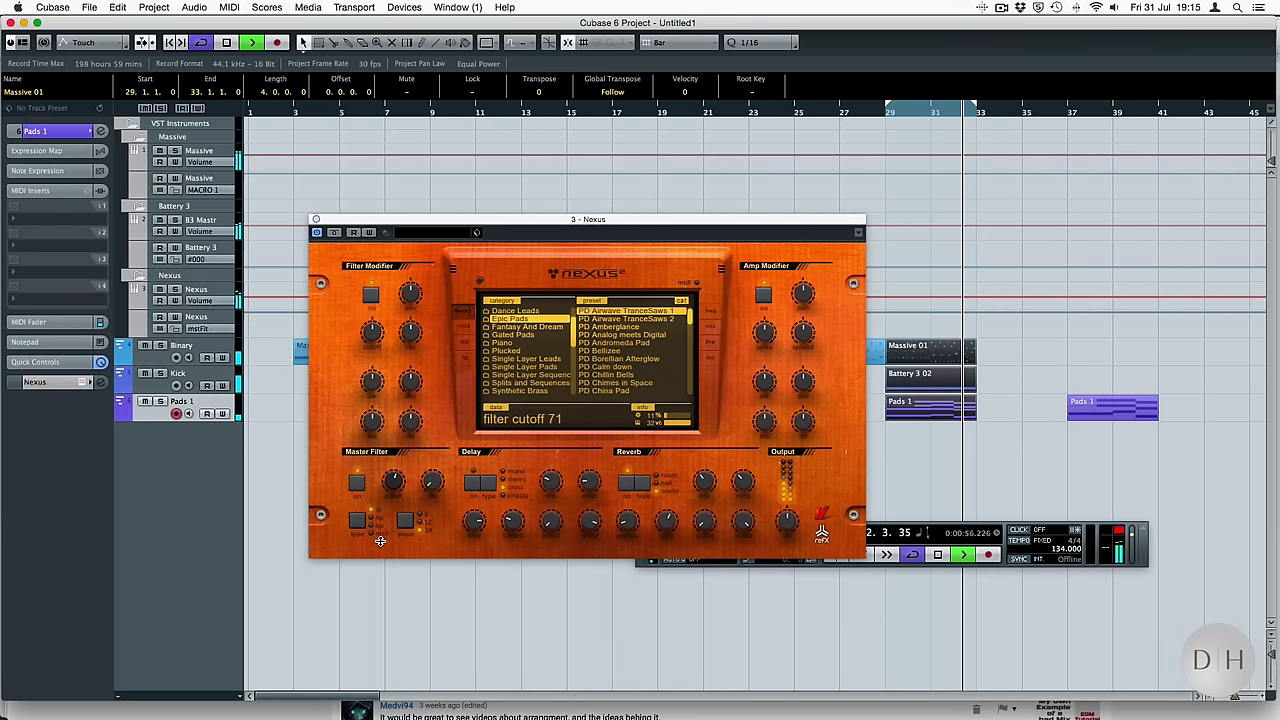
{"action": "left_click", "coordinate": [312, 218]}
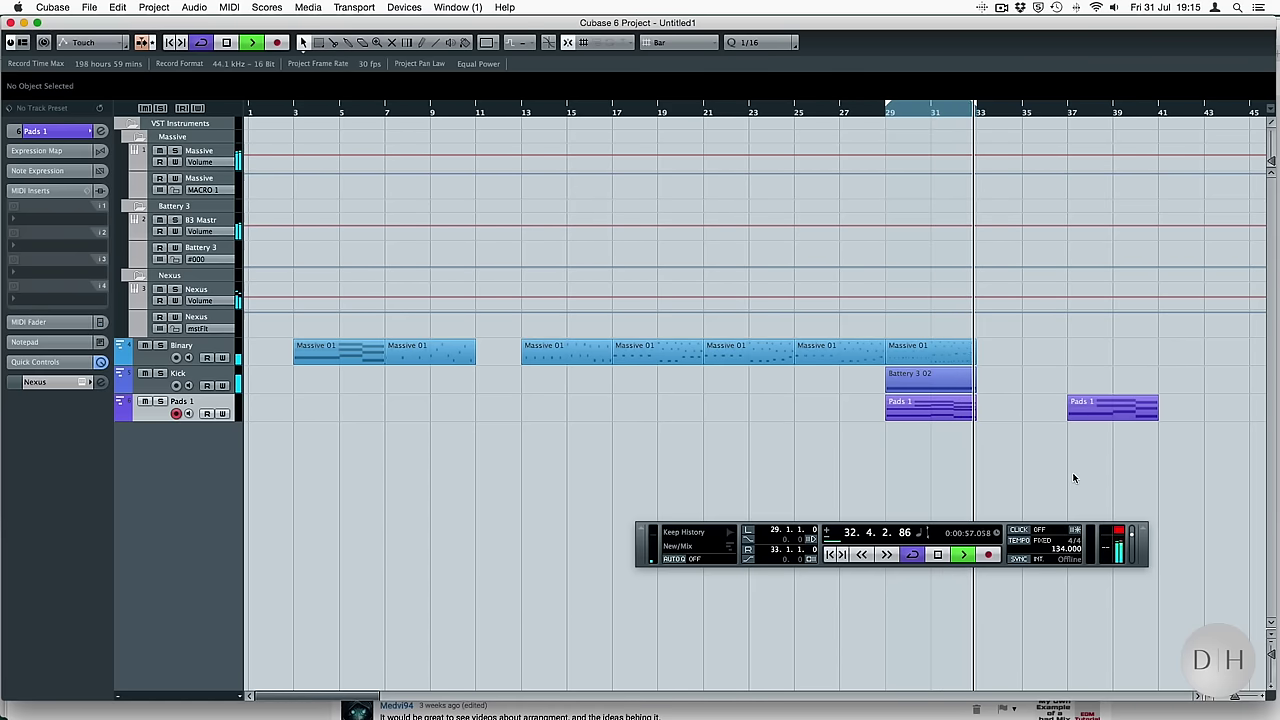
{"action": "key", "text": "space"}
{"action": "key", "text": "KP_1"}
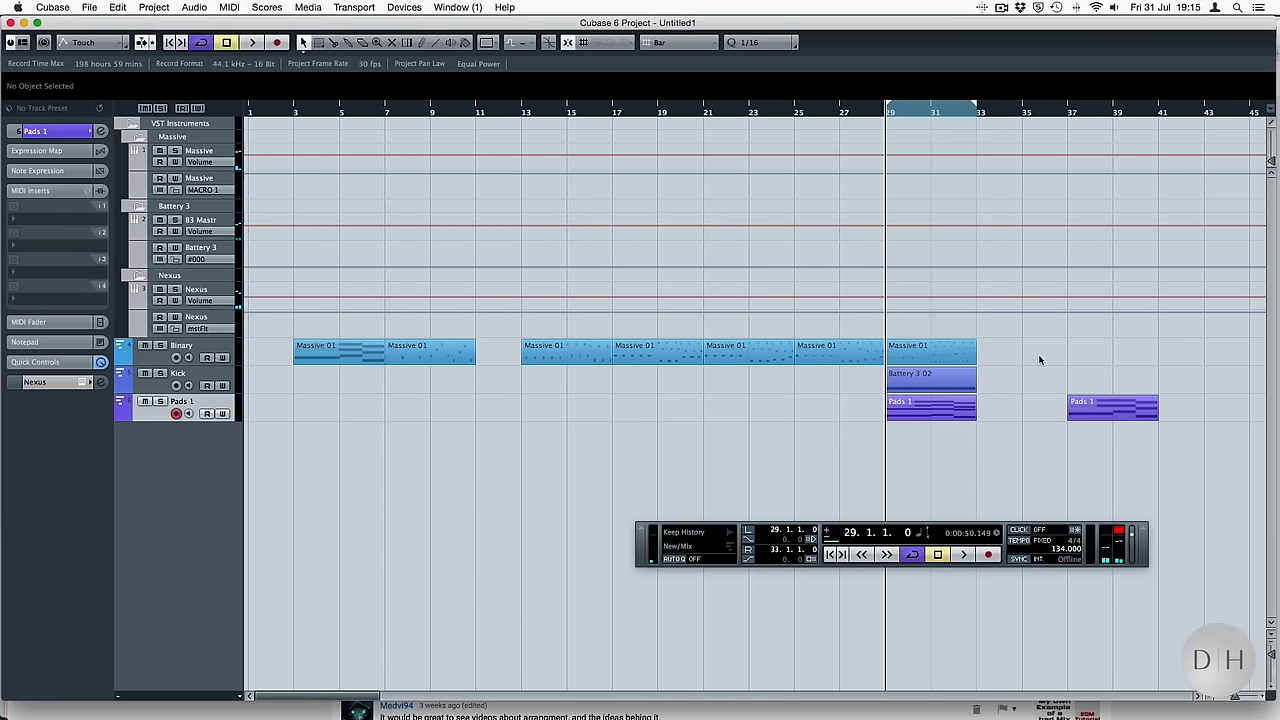
Duplicate the Massive 01 part at bar 29 into bars 33 to 37 and loop playback over the copy
{"action": "double_click", "coordinate": [951, 345]}
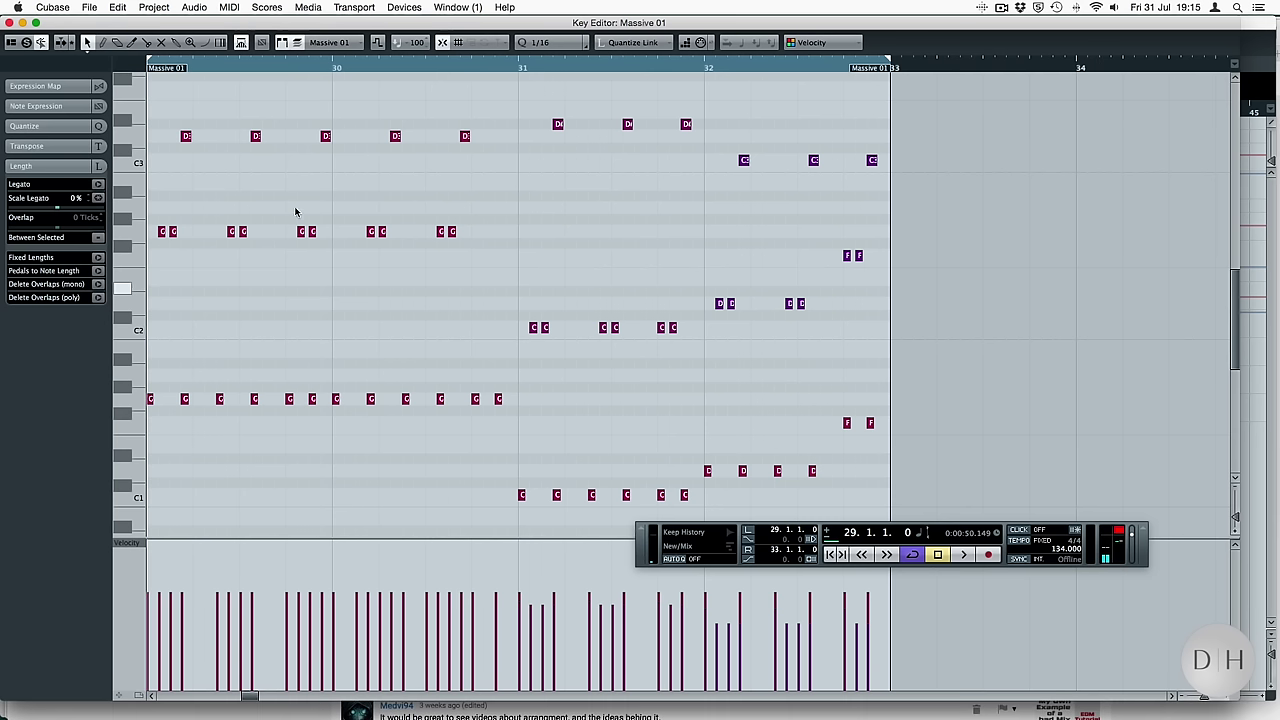
{"action": "key", "text": "Return"}
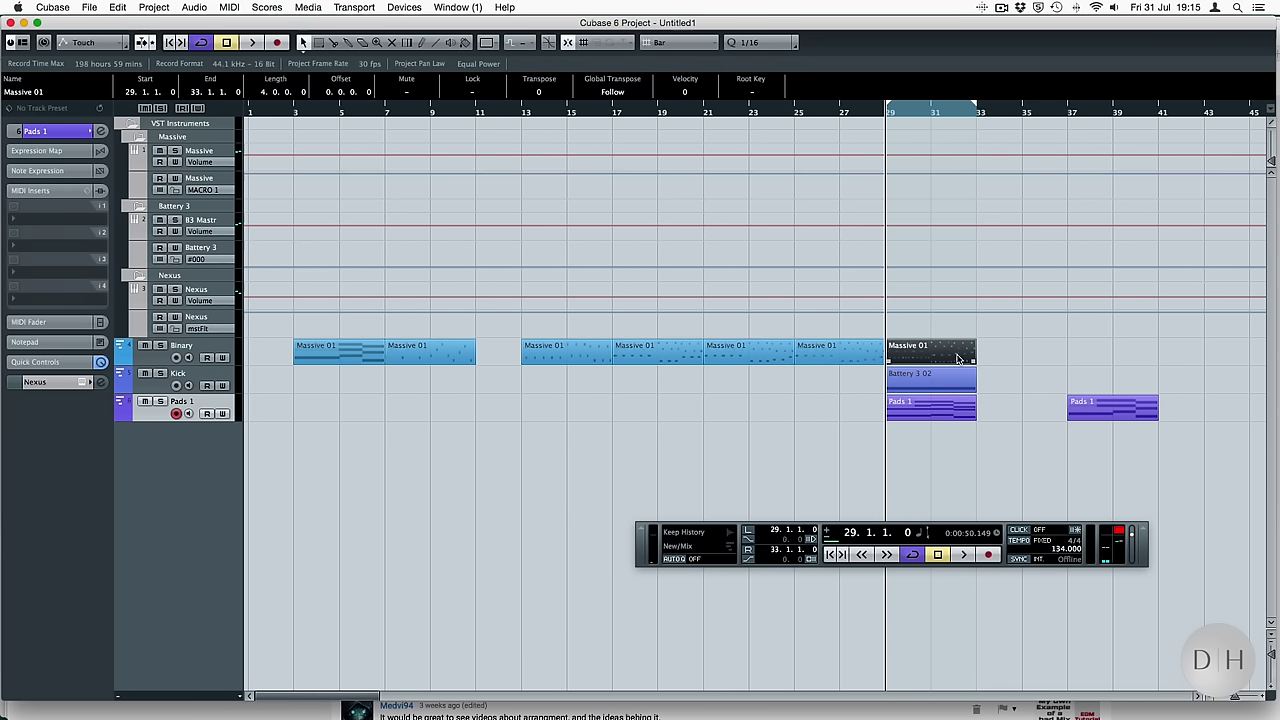
{"action": "key", "text": "super+d"}
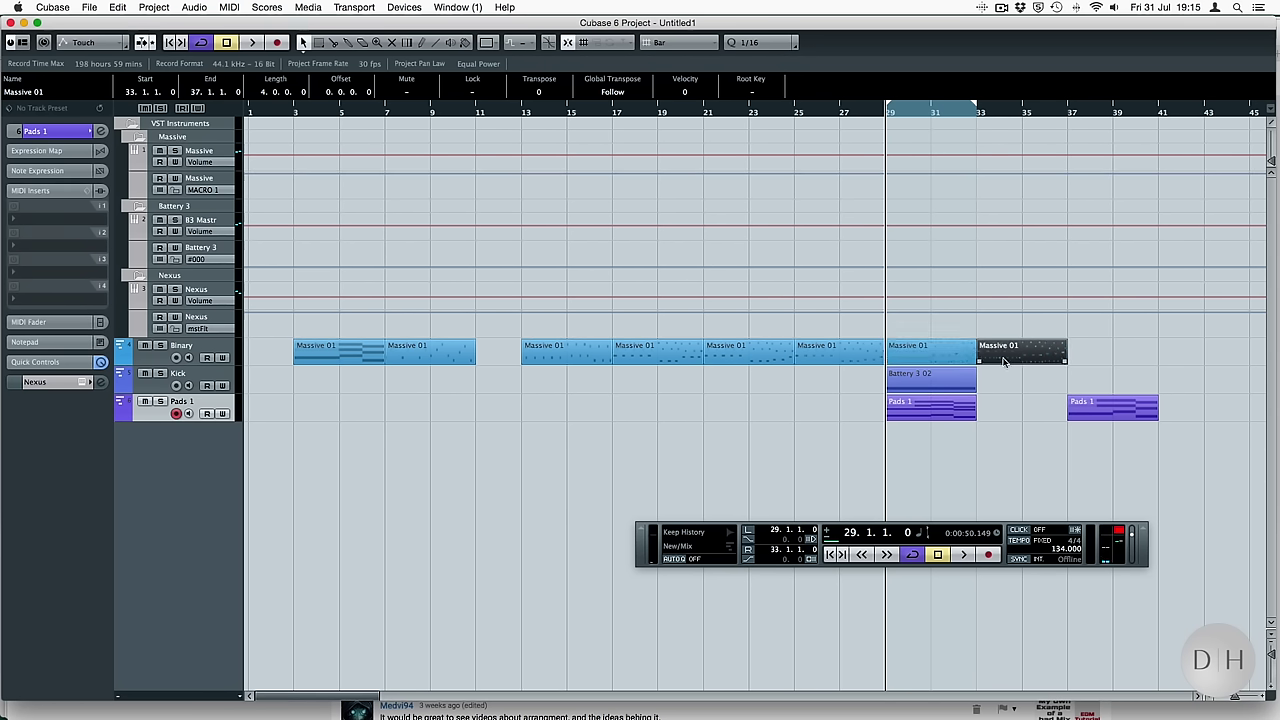
{"action": "key", "text": "l"}
{"action": "key", "text": "space"}
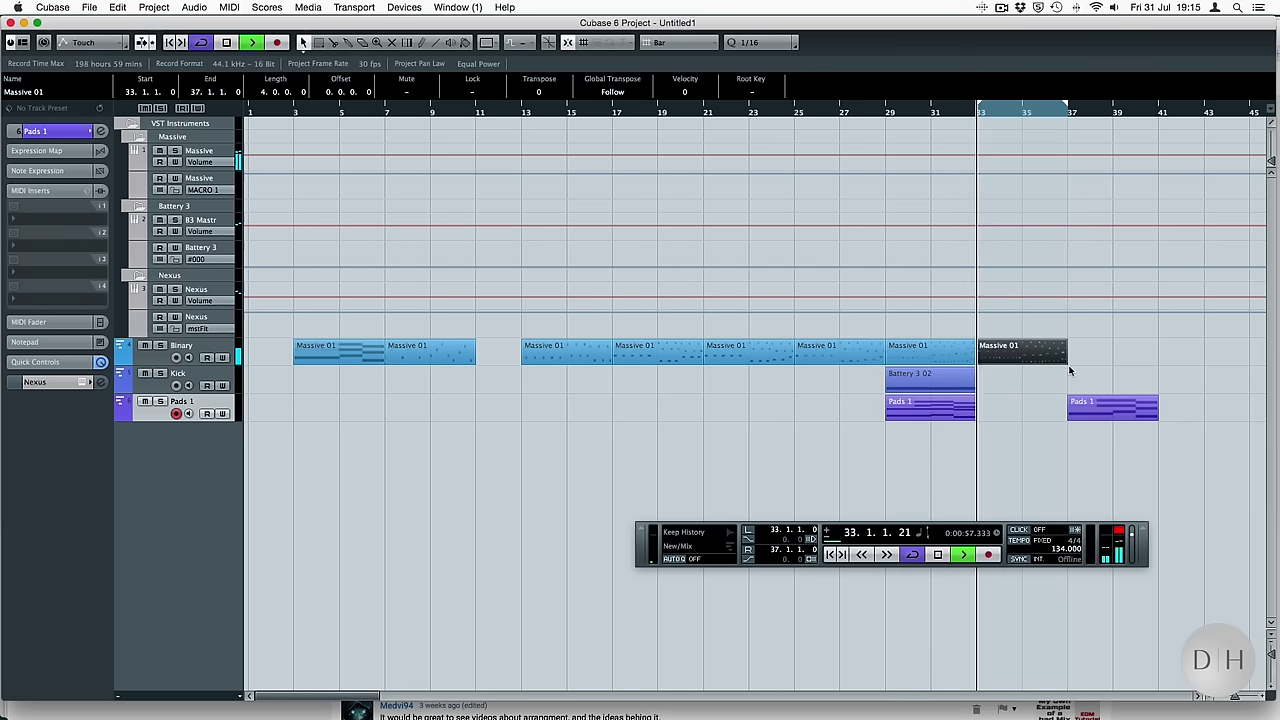
{"action": "left_click_drag", "start_coordinate": [1101, 405], "coordinate": [1121, 404]}
Copy the two upper note rows of the bar 33 Massive part up by four semitones as a harmony layer
{"action": "double_click", "coordinate": [1036, 364]}
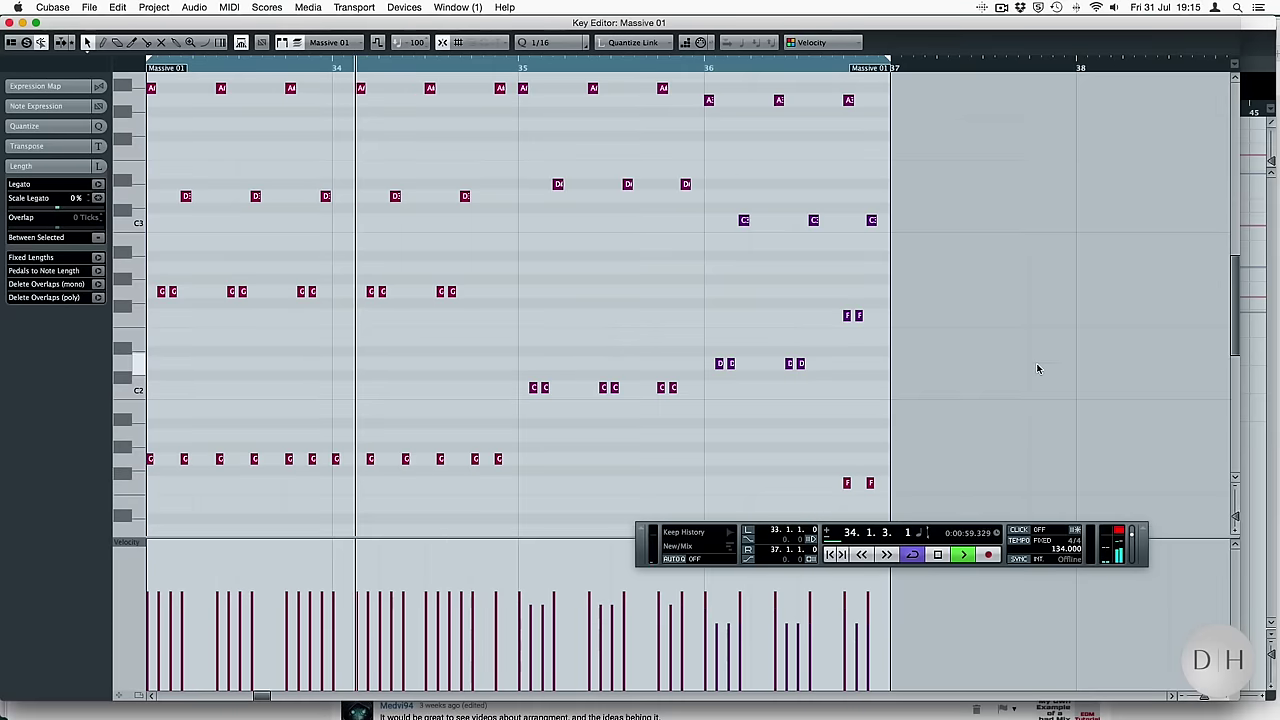
{"action": "left_click_drag", "start_coordinate": [697, 157], "coordinate": [678, 52]}
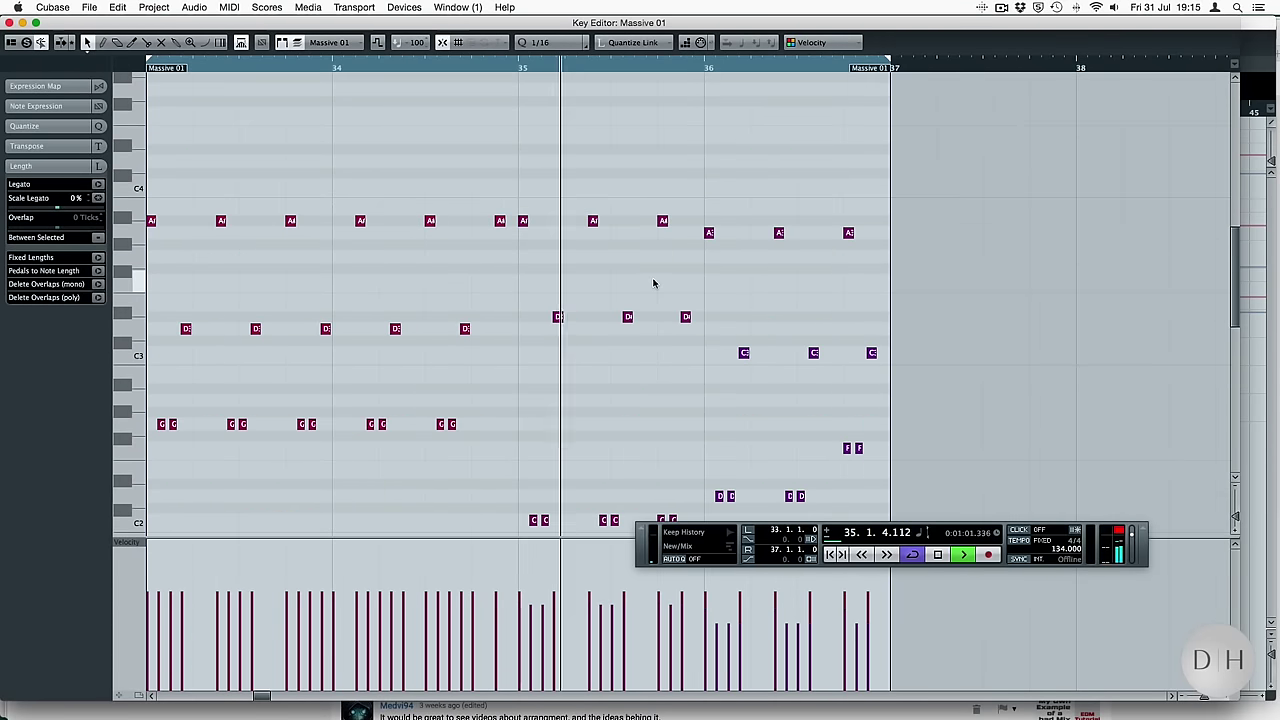
{"action": "left_click_drag", "start_coordinate": [143, 207], "coordinate": [944, 377]}
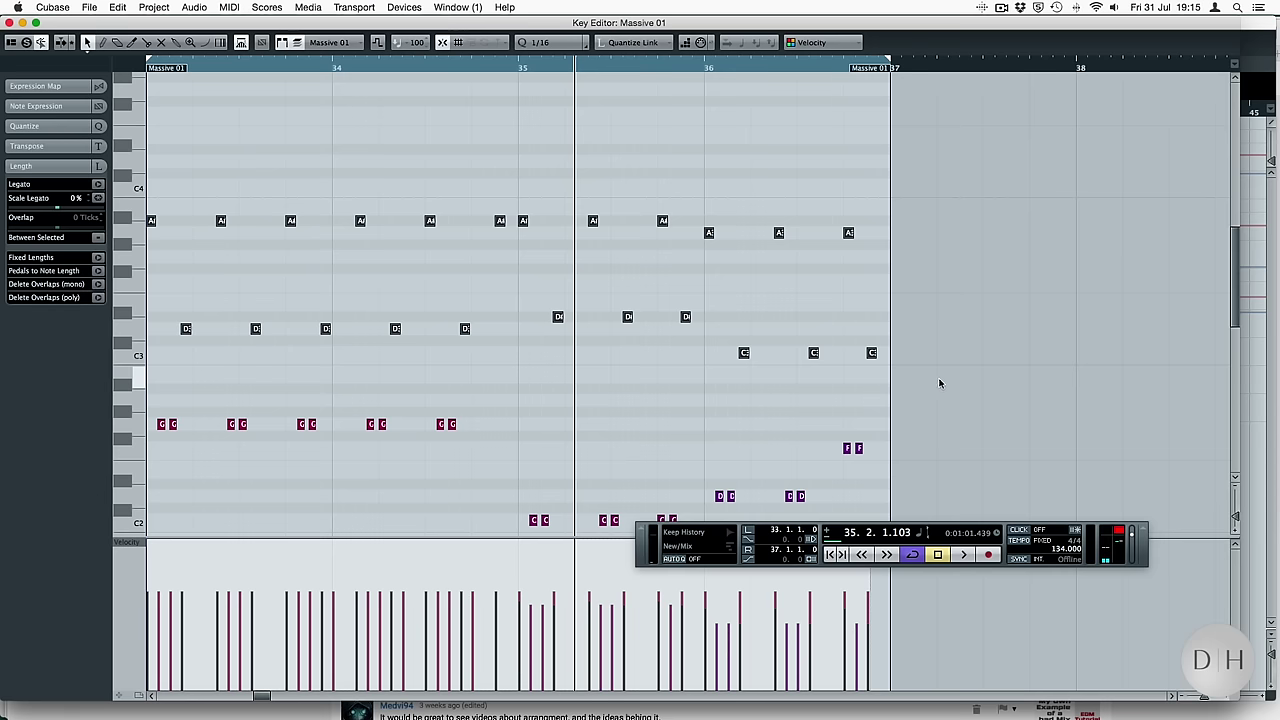
{"action": "left_click_drag", "start_coordinate": [155, 224], "coordinate": [213, 170]}
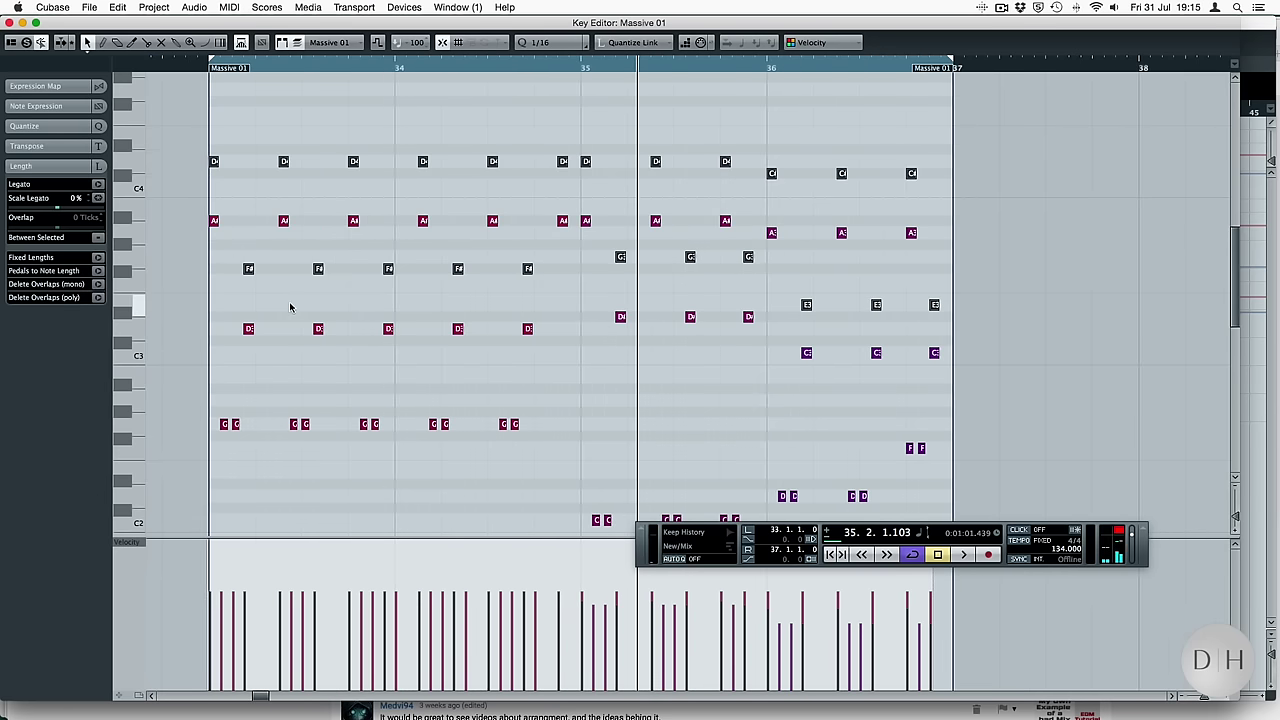
Adjust the copied harmony notes by raising F#3 to G3, lowering C#4 to C4 and raising E3 to F3, and play the result
{"action": "left_click_drag", "start_coordinate": [226, 264], "coordinate": [534, 282]}
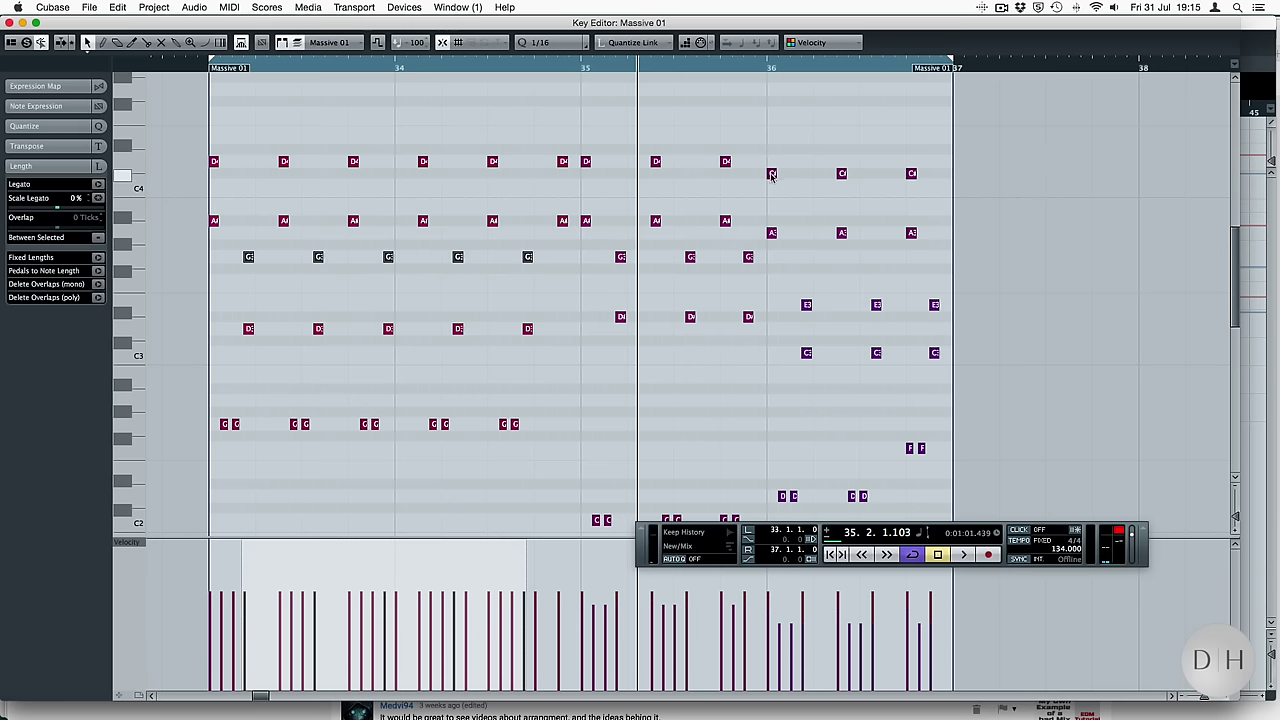
{"action": "left_click_drag", "start_coordinate": [764, 169], "coordinate": [1020, 176]}
{"action": "key", "text": "Down"}
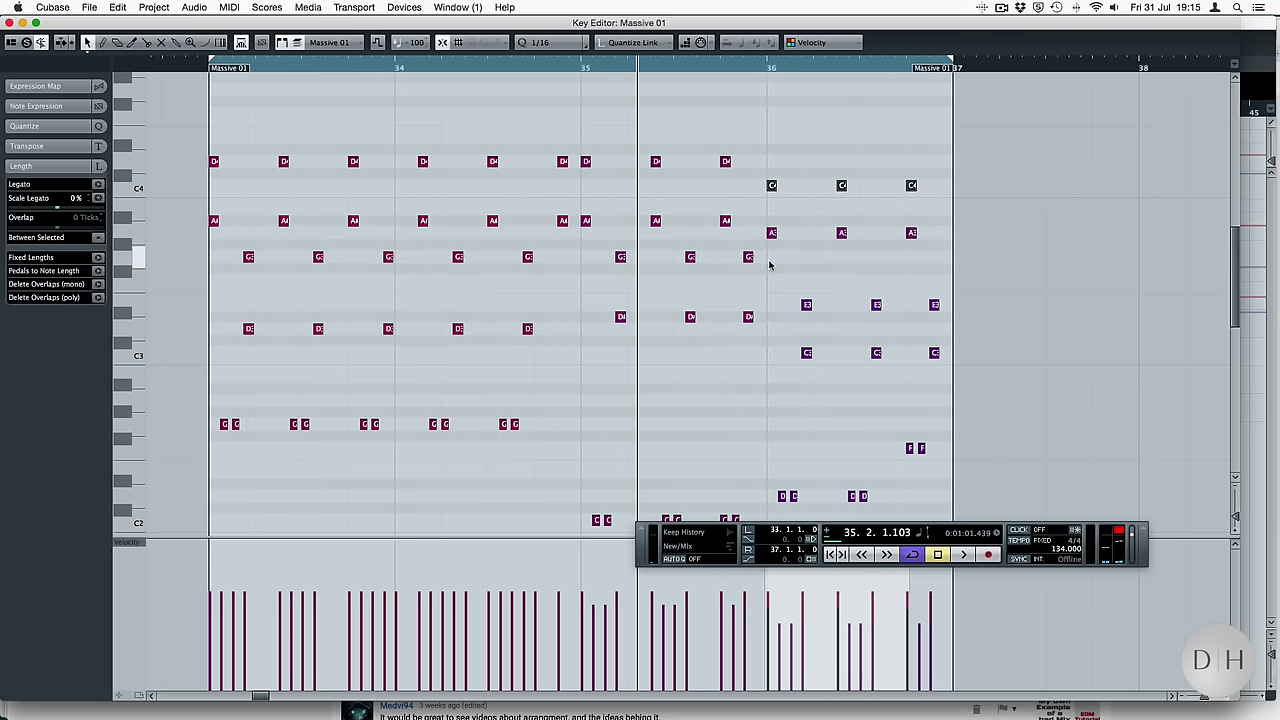
{"action": "left_click_drag", "start_coordinate": [758, 252], "coordinate": [593, 268]}
{"action": "left_click_drag", "start_coordinate": [766, 298], "coordinate": [1046, 309]}
{"action": "key", "text": "Down"}
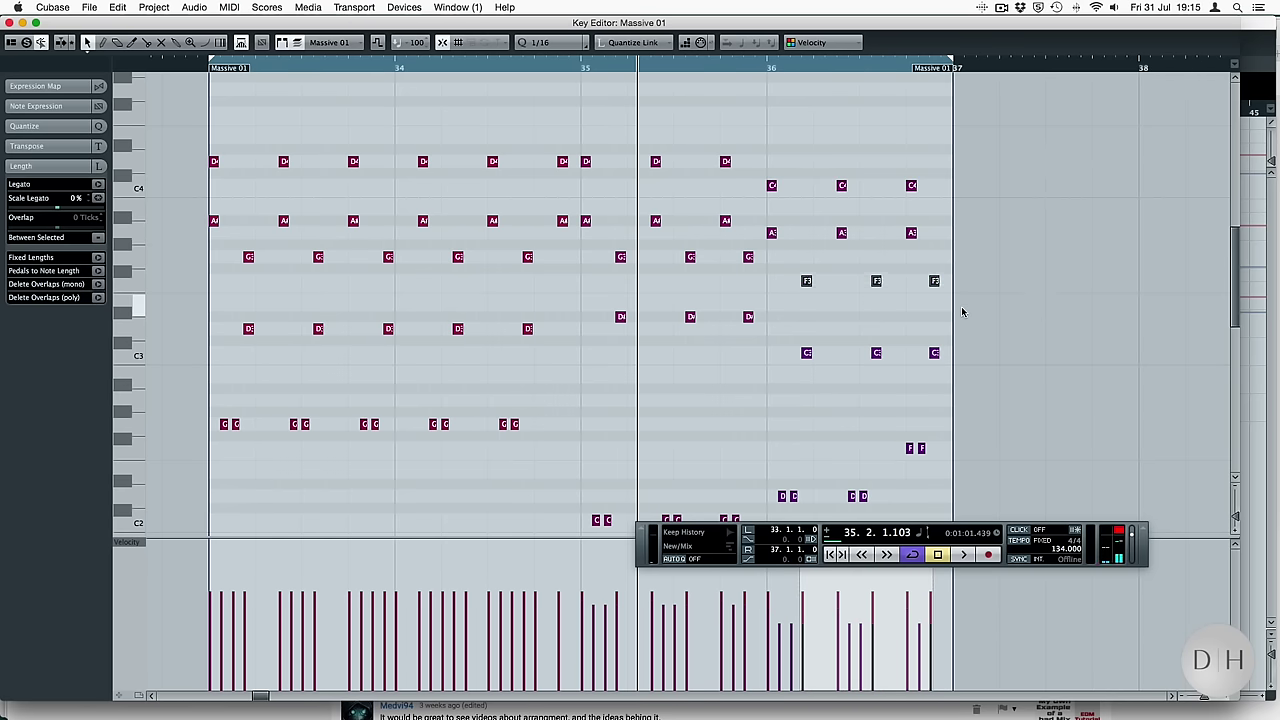
{"action": "key", "text": "space"}
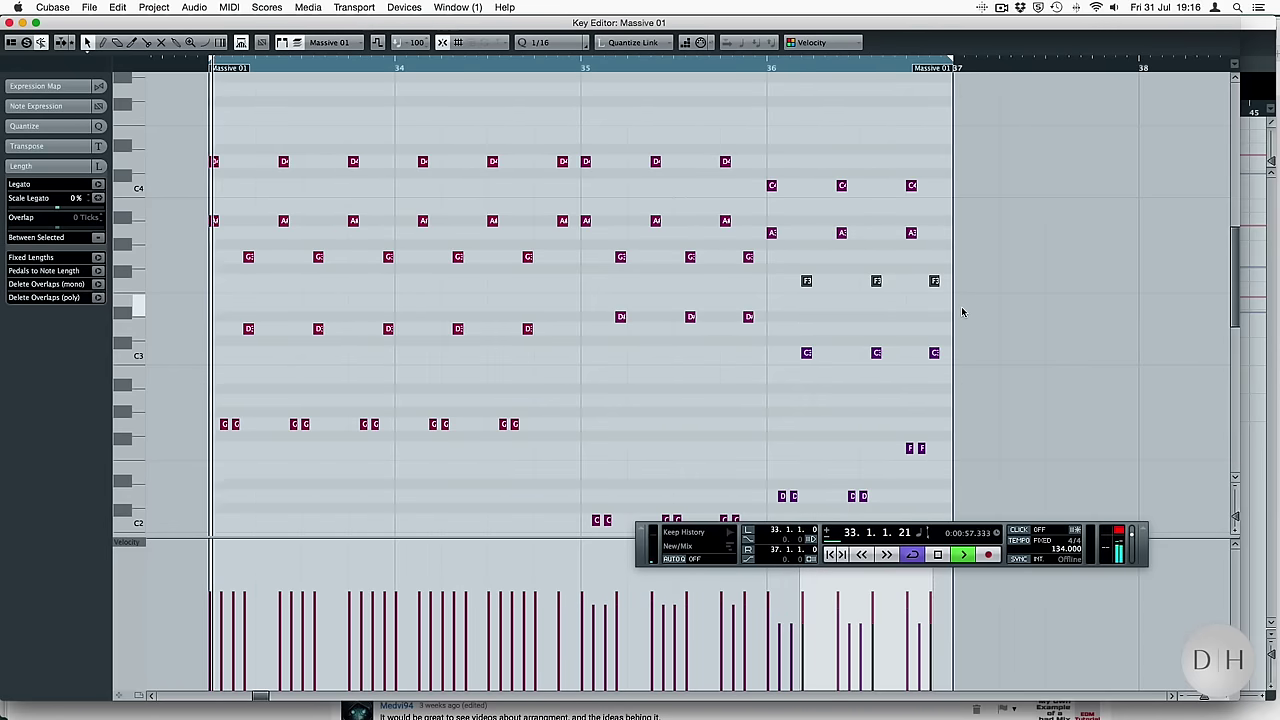
{"action": "key", "text": "space"}
Duplicate the harmonised Massive part into bars 37 to 41 and move the spare Pads 1 part to bar 3
{"action": "key", "text": "Return"}
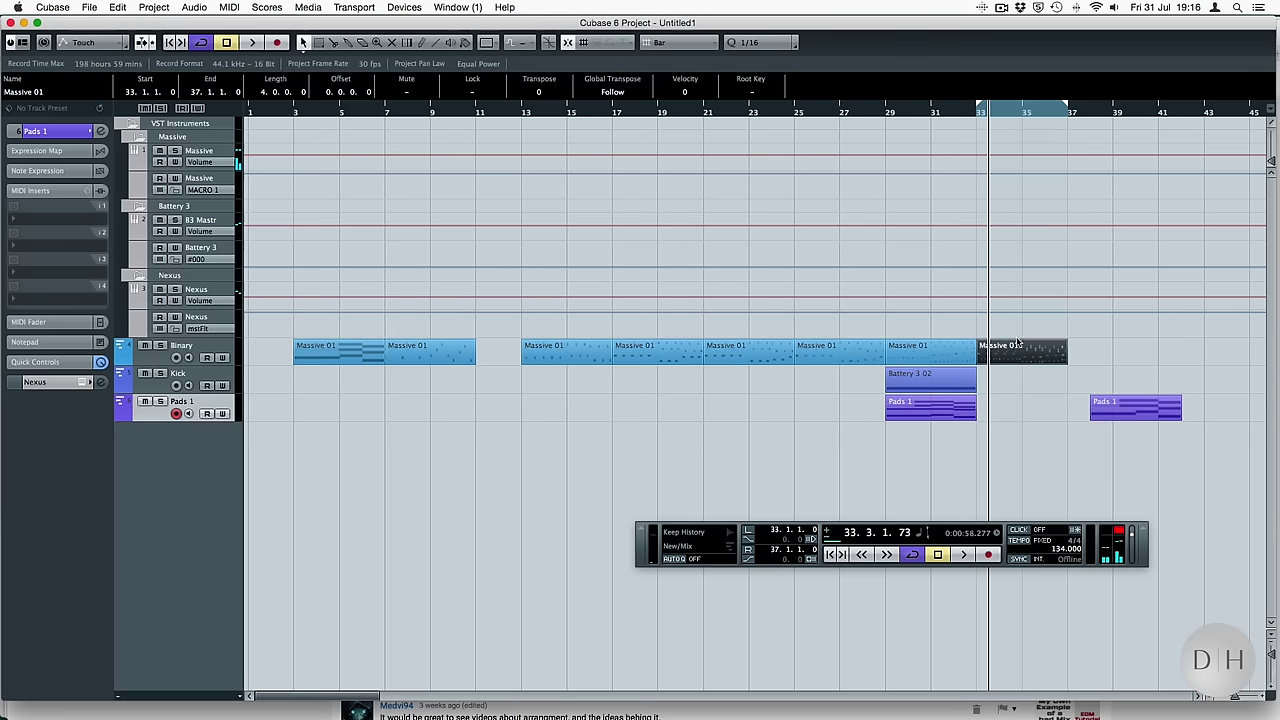
{"action": "key", "text": "super+d"}
{"action": "left_click_drag", "start_coordinate": [1123, 410], "coordinate": [328, 412]}
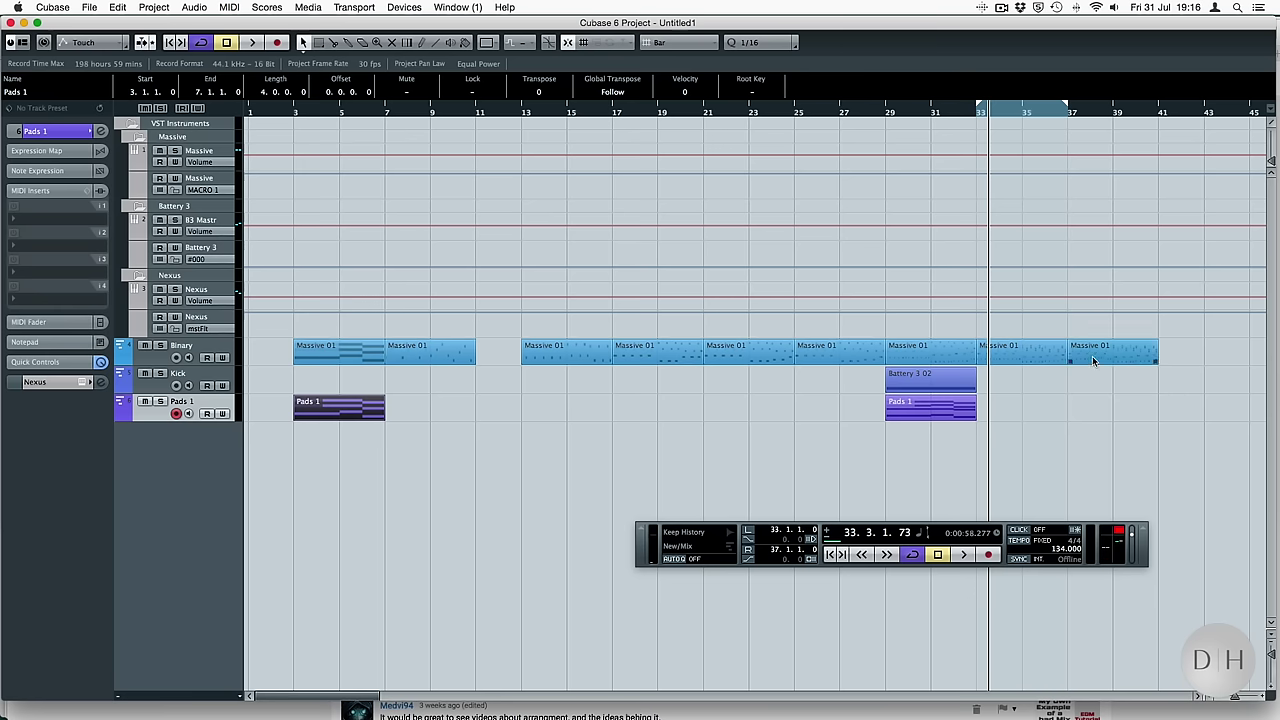
Loop playback over the Massive part at bars 37 to 41 and open that part for note editing
{"action": "left_click", "coordinate": [1092, 356]}
{"action": "key", "text": "p"}
{"action": "key", "text": "KP_1"}
{"action": "key", "text": "space"}
{"action": "double_click", "coordinate": [1106, 360]}
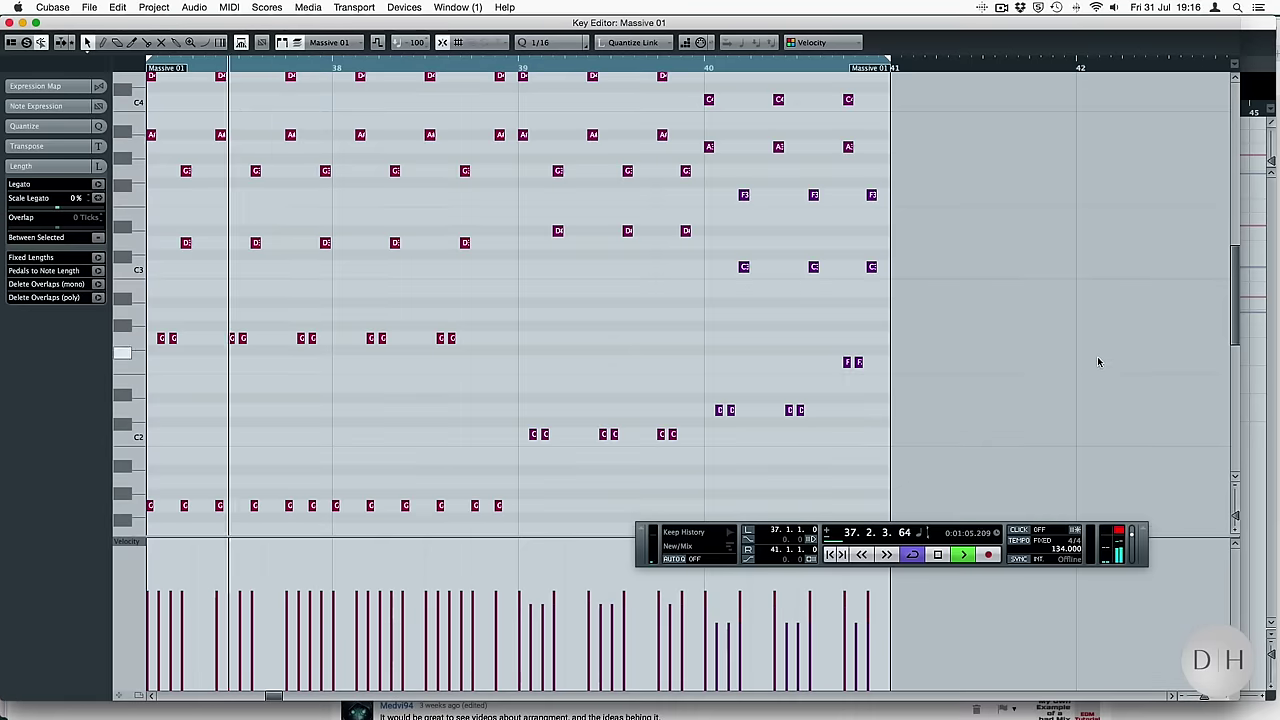
{"action": "key", "text": "space"}
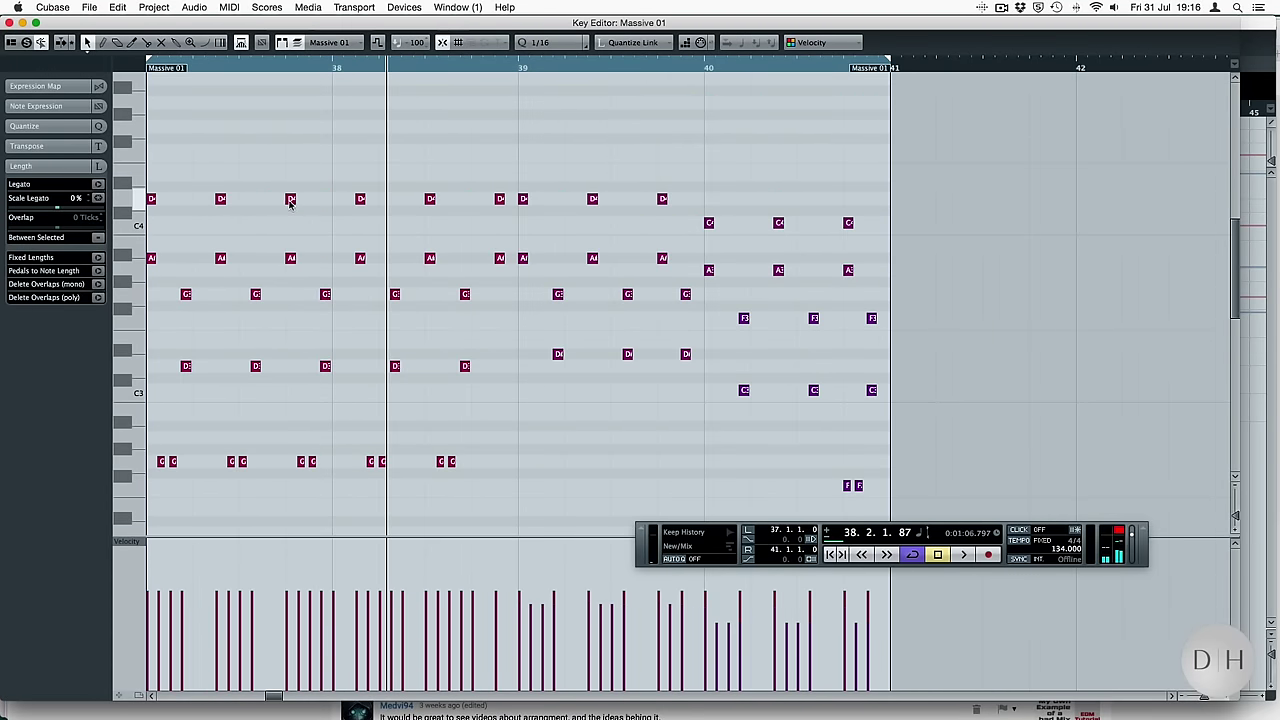
Activate the Line tool in the note editor, dismissing the warp grid options
{"action": "left_click", "coordinate": [217, 43]}
{"action": "left_click", "coordinate": [208, 46]}
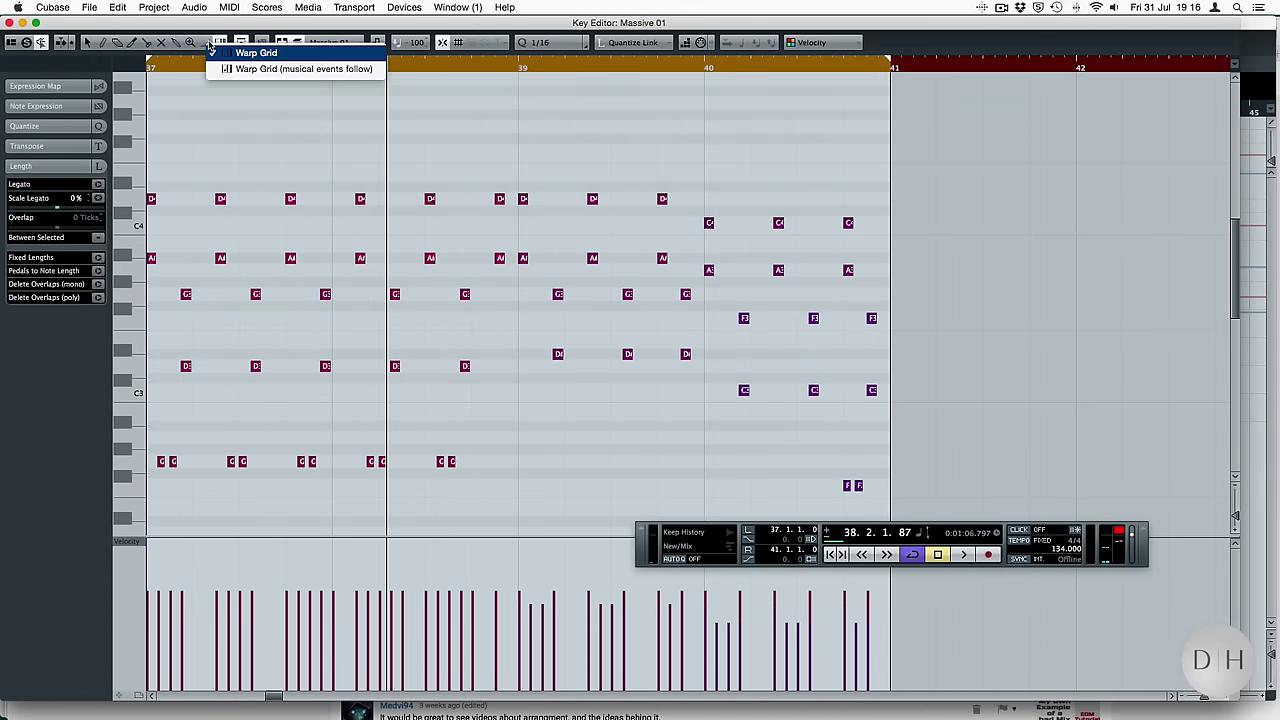
{"action": "left_click", "coordinate": [169, 79]}
{"action": "left_click", "coordinate": [204, 44]}
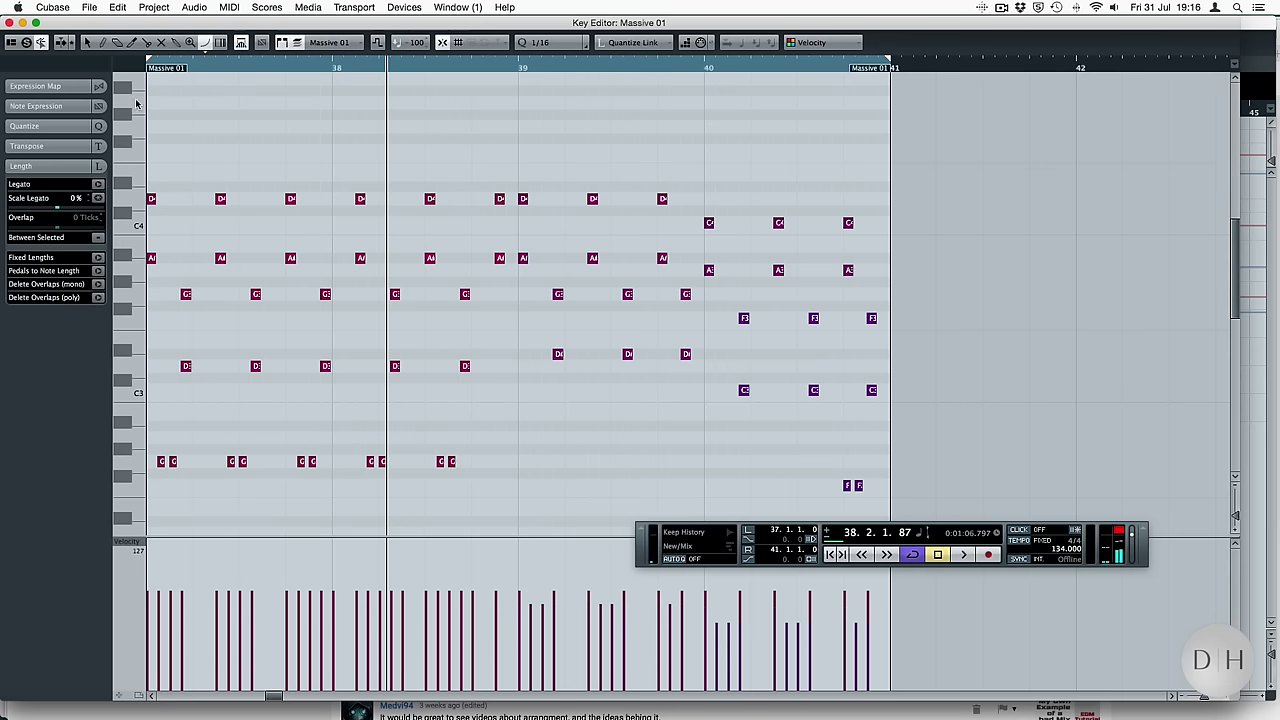
{"action": "scroll", "coordinate": [196, 128], "scroll_direction": "up", "scroll_amount": 3}
{"action": "left_click_drag", "start_coordinate": [198, 229], "coordinate": [210, 181]}
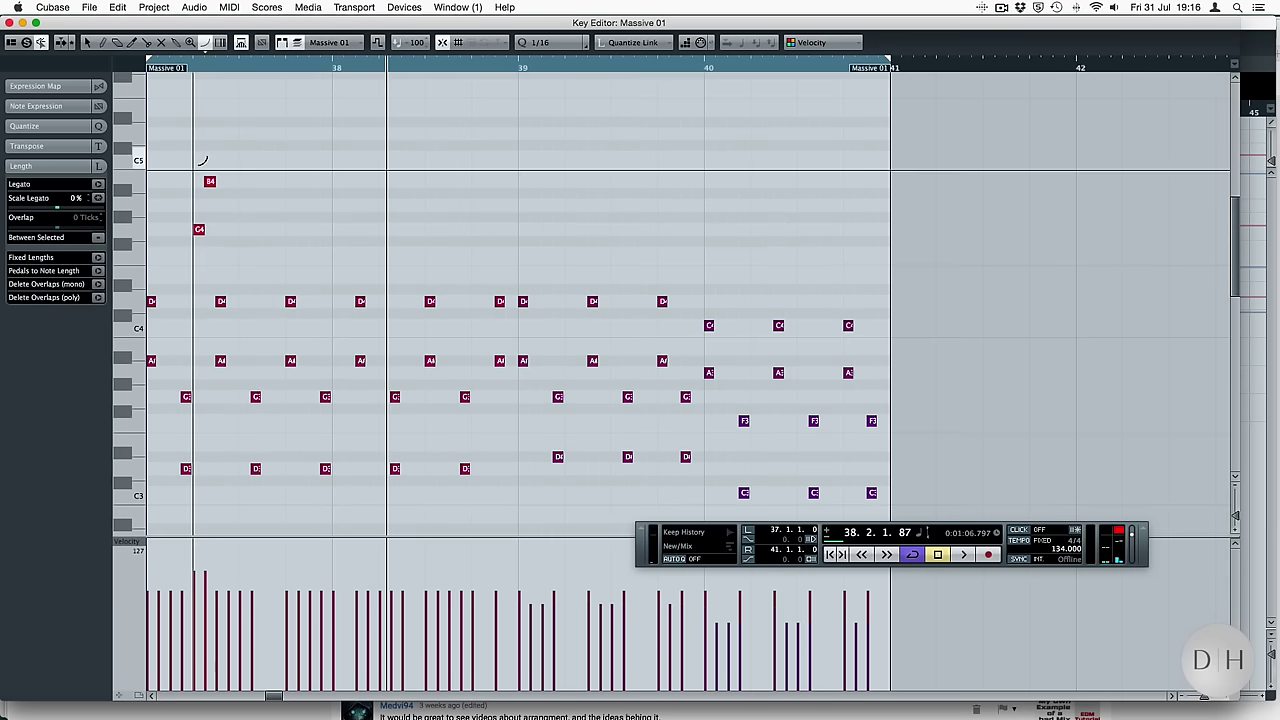
{"action": "scroll", "coordinate": [201, 160], "scroll_direction": "down", "scroll_amount": 10}
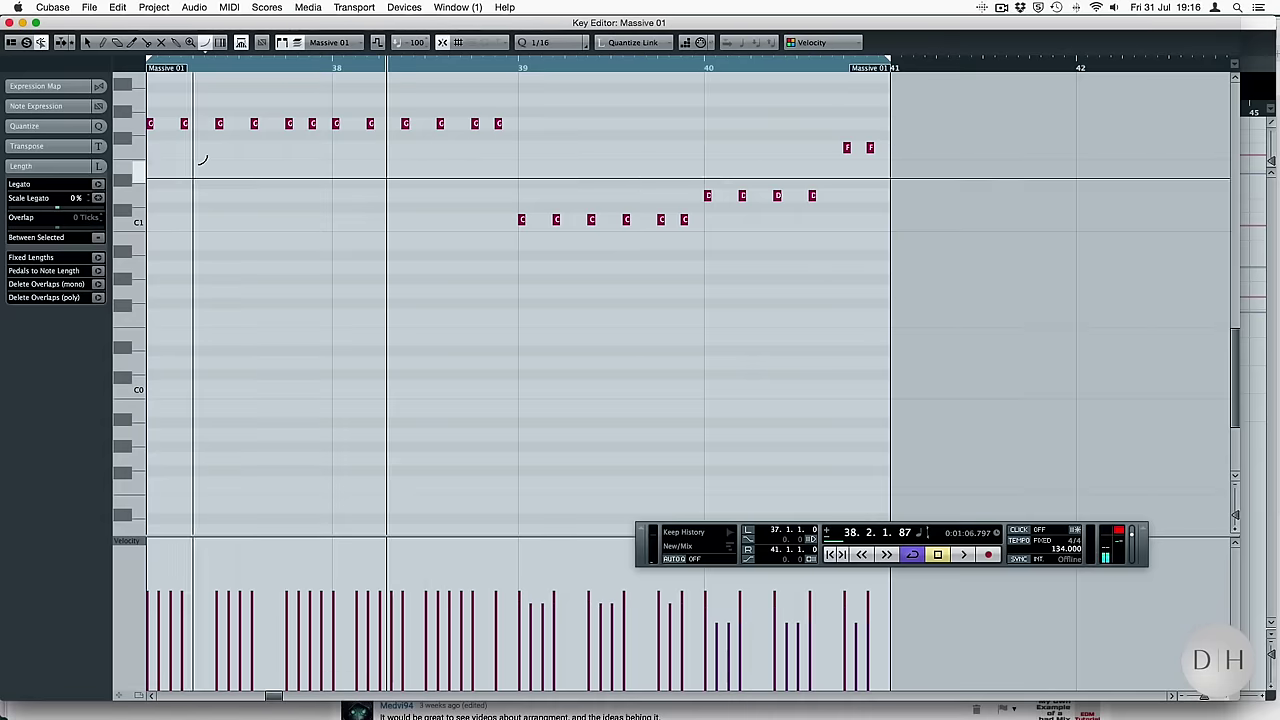
{"action": "scroll", "coordinate": [201, 160], "scroll_direction": "up", "scroll_amount": 7}
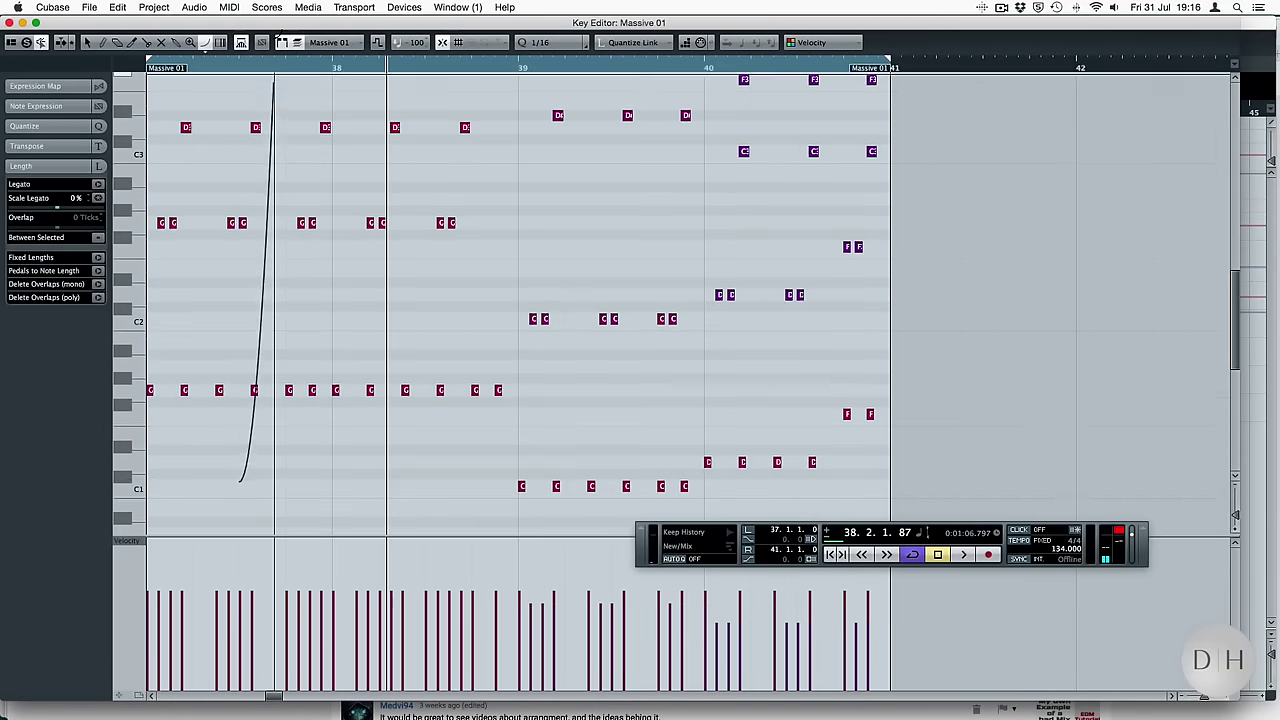
{"action": "left_click_drag", "start_coordinate": [275, 44], "coordinate": [228, 216]}
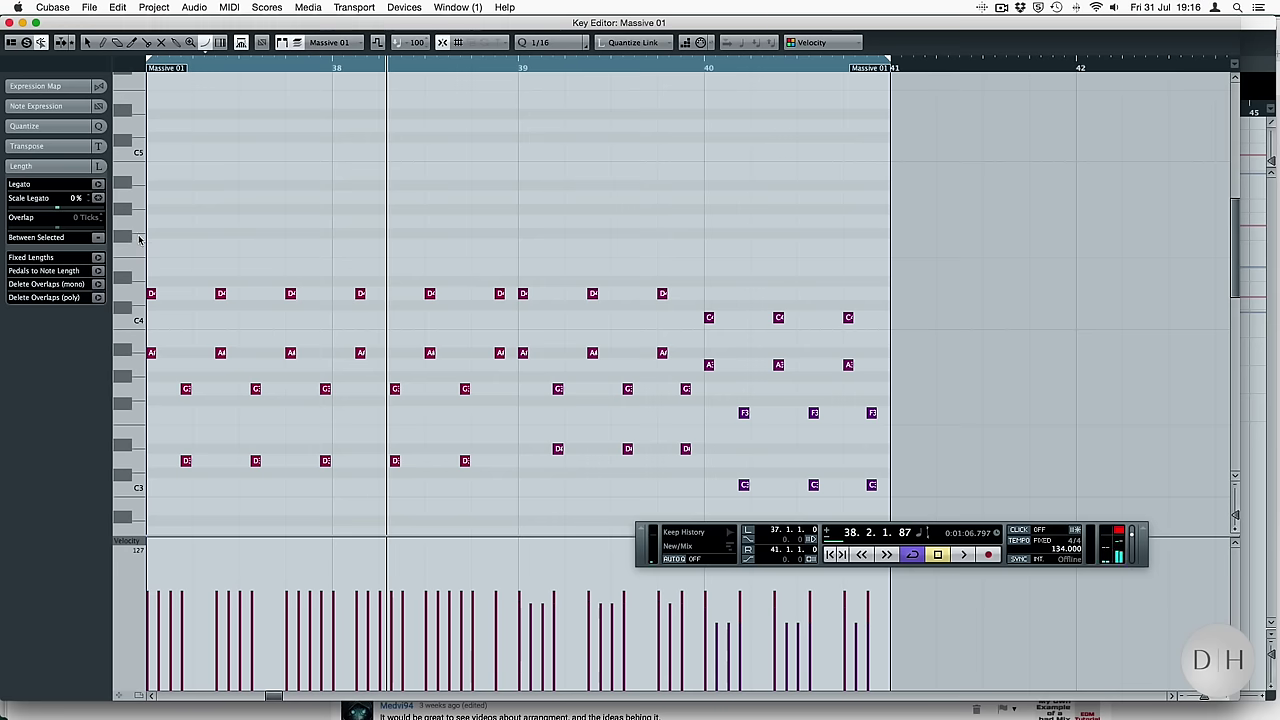
Add an A#4 at the start of bar 37 and an A4 three sixteenths after it, and play them back
{"action": "key", "text": "KP_1"}
{"action": "key", "text": "space"}
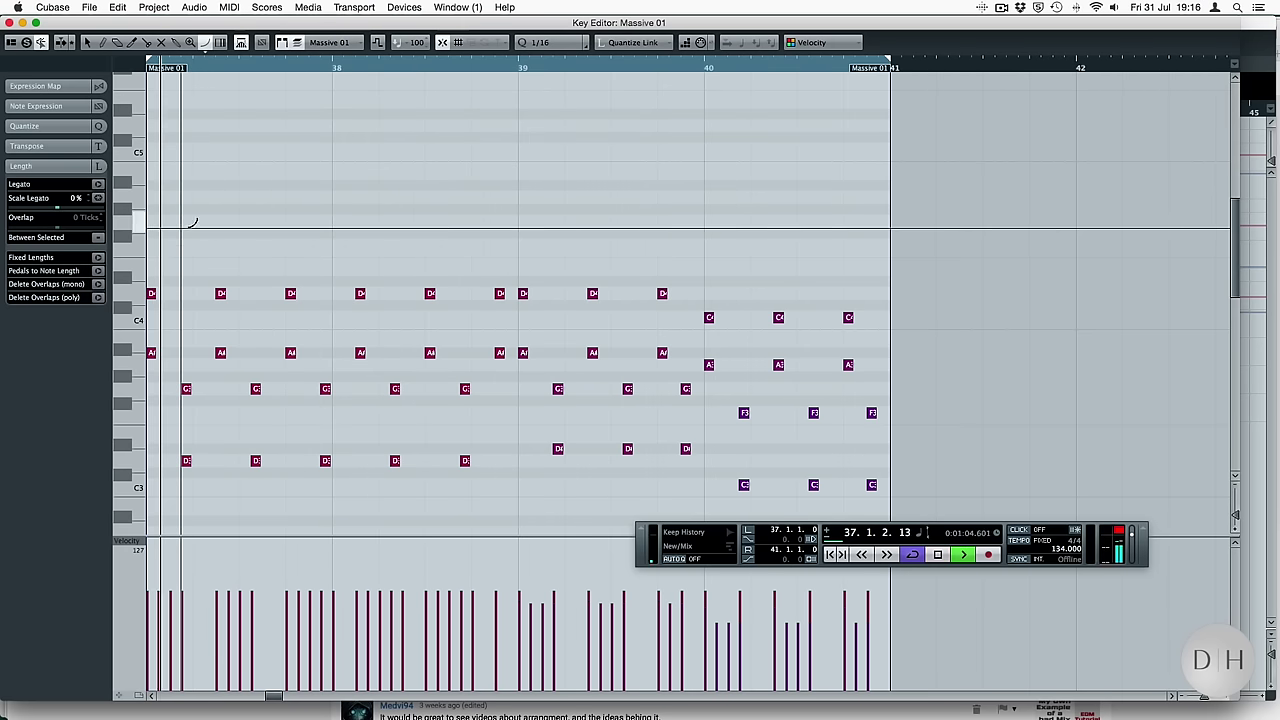
{"action": "key", "text": "space"}
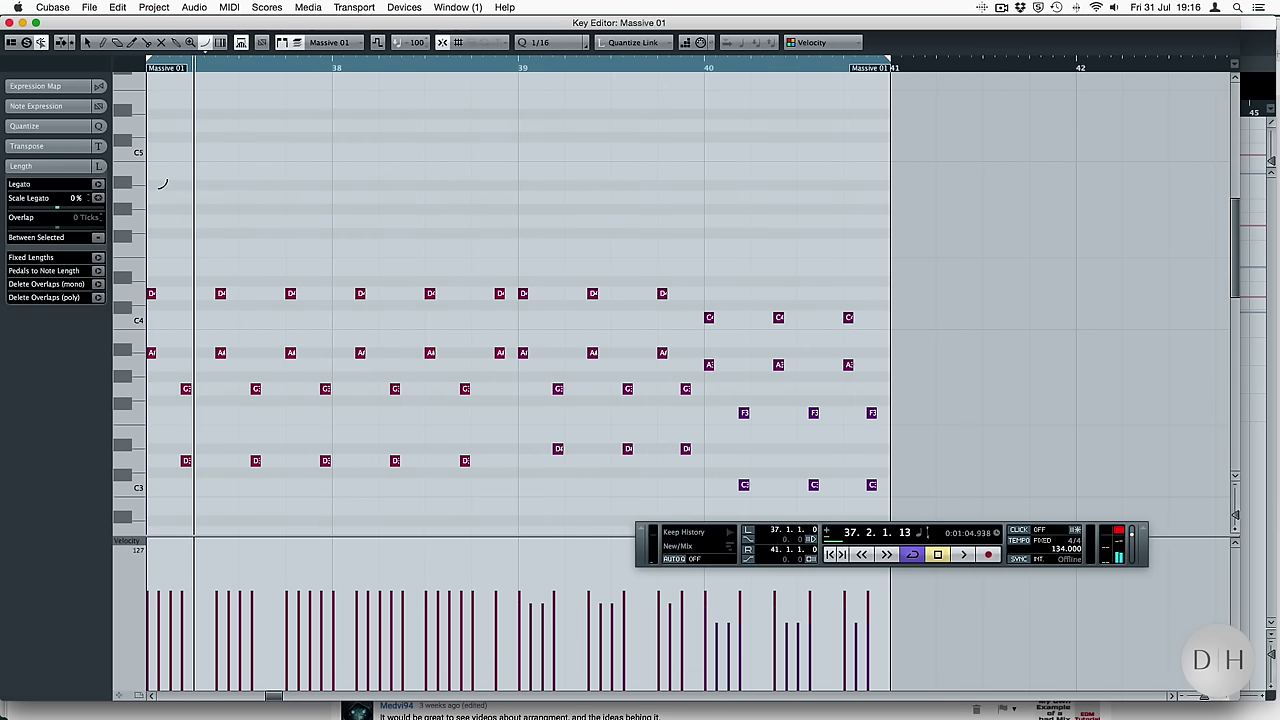
{"action": "left_click", "coordinate": [159, 185]}
{"action": "left_click", "coordinate": [186, 197]}
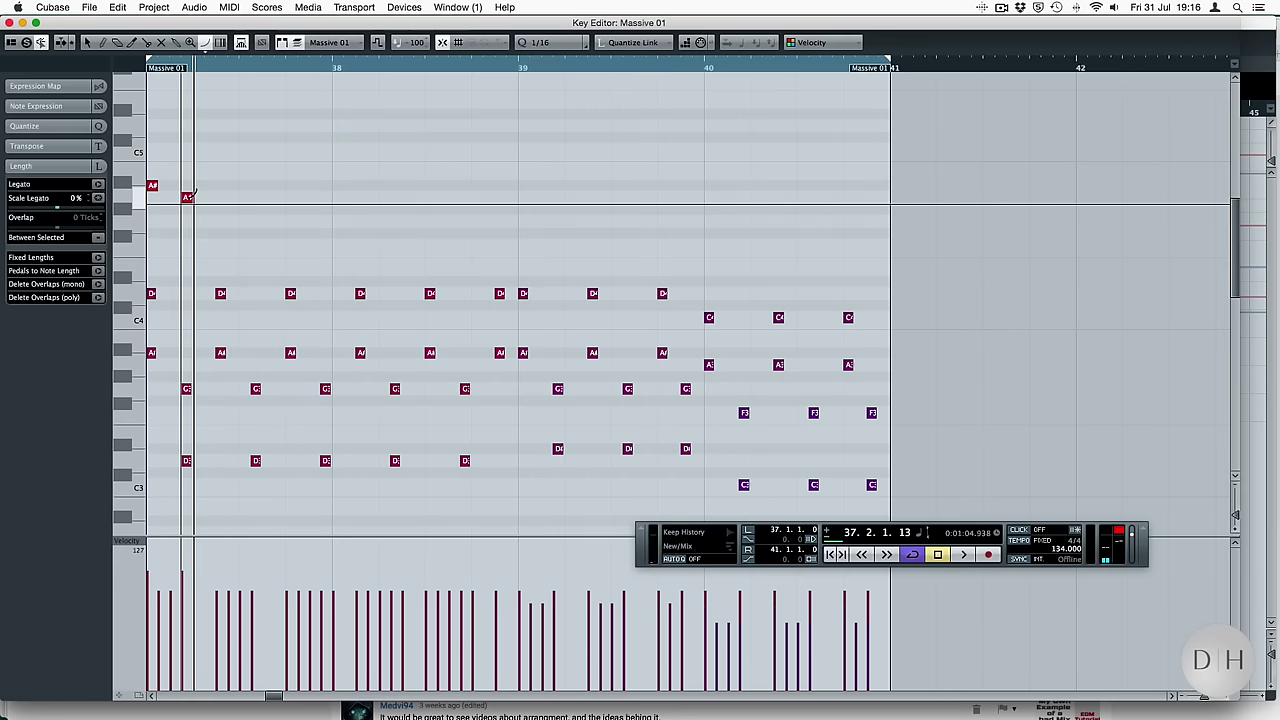
{"action": "key", "text": "space"}
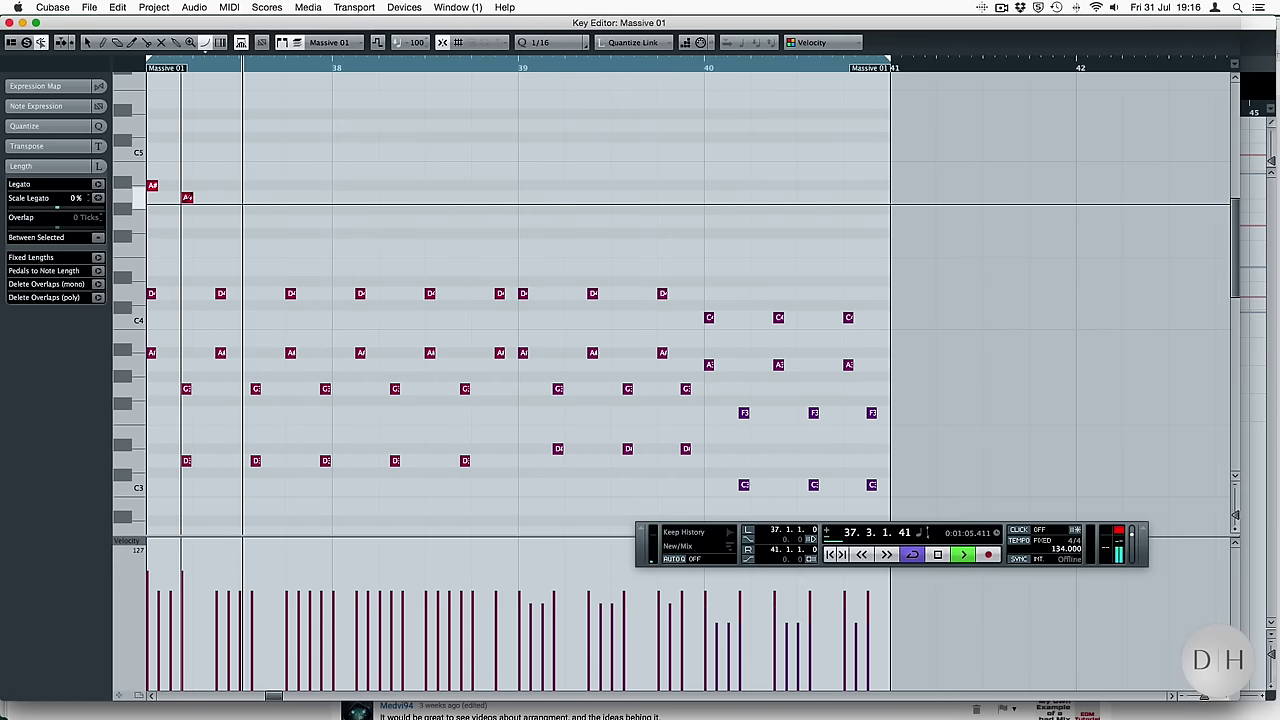
Move the A4 melody note to the middle of bar 37, lengthen it and the A#4 to half a bar each, and play them
{"action": "key", "text": "space"}
{"action": "key", "text": "1"}
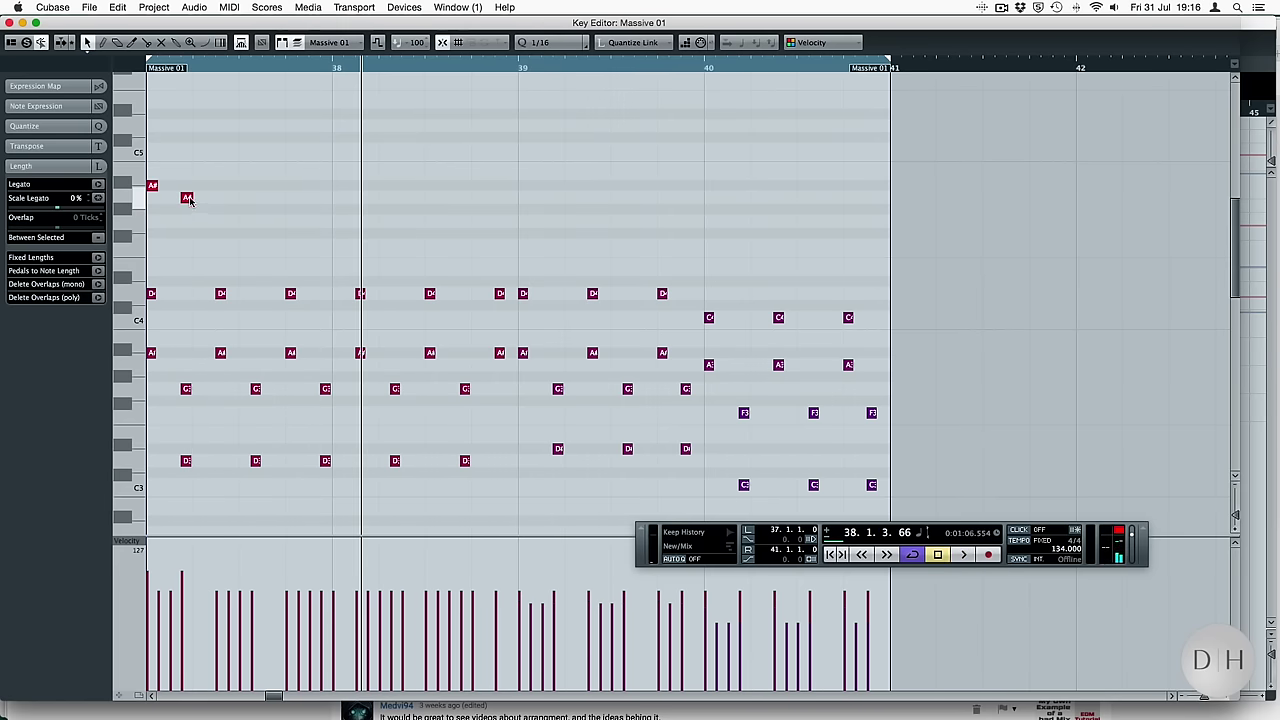
{"action": "left_click_drag", "start_coordinate": [187, 198], "coordinate": [245, 197]}
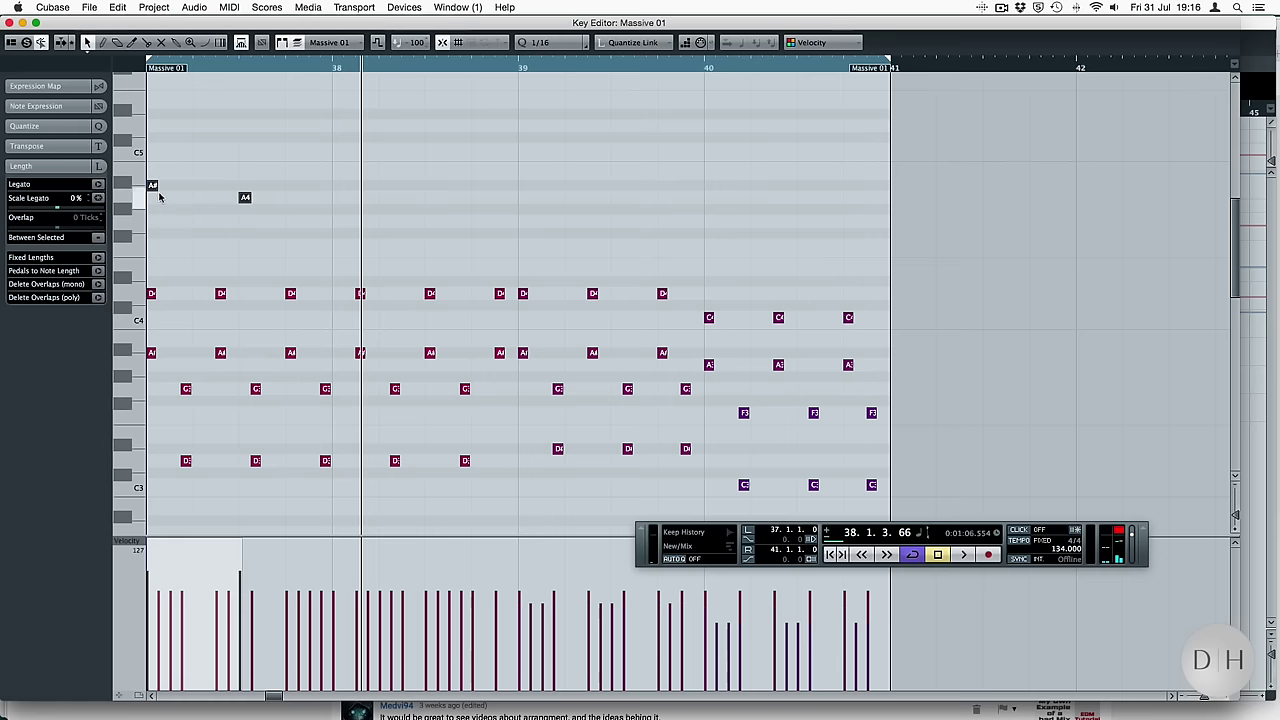
{"action": "left_click_drag", "start_coordinate": [153, 186], "coordinate": [239, 190]}
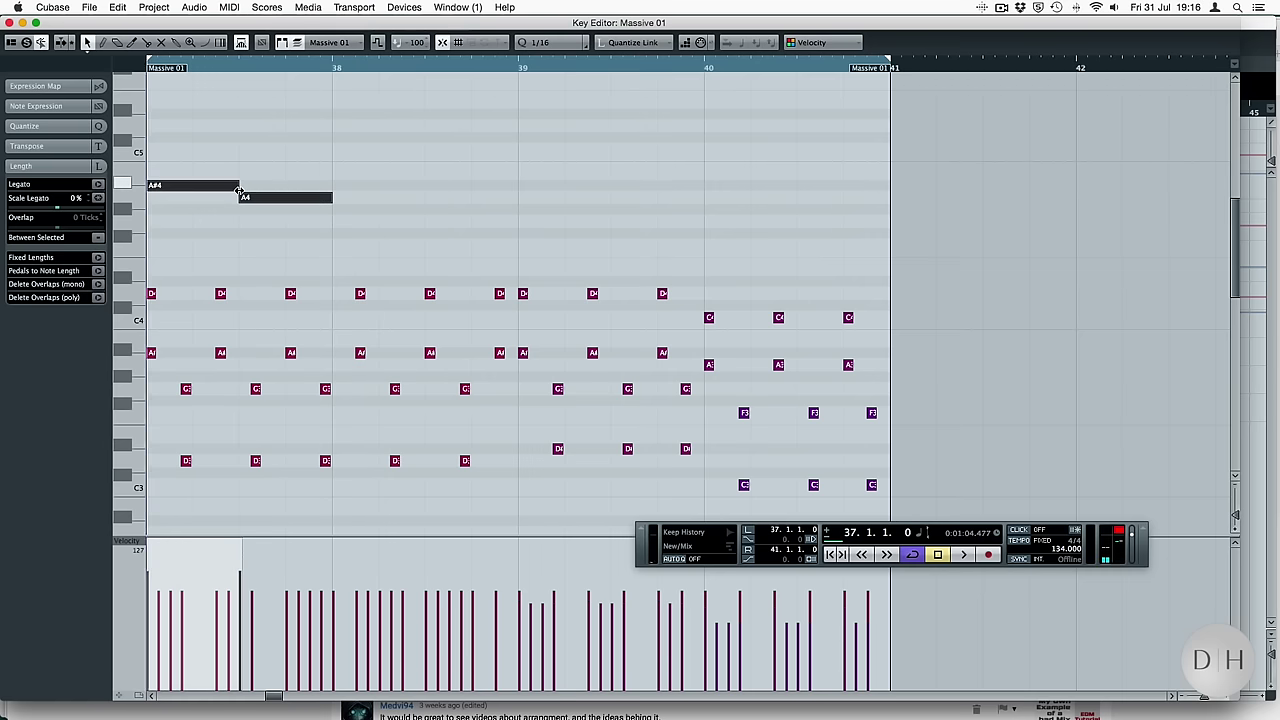
{"action": "key", "text": "space"}
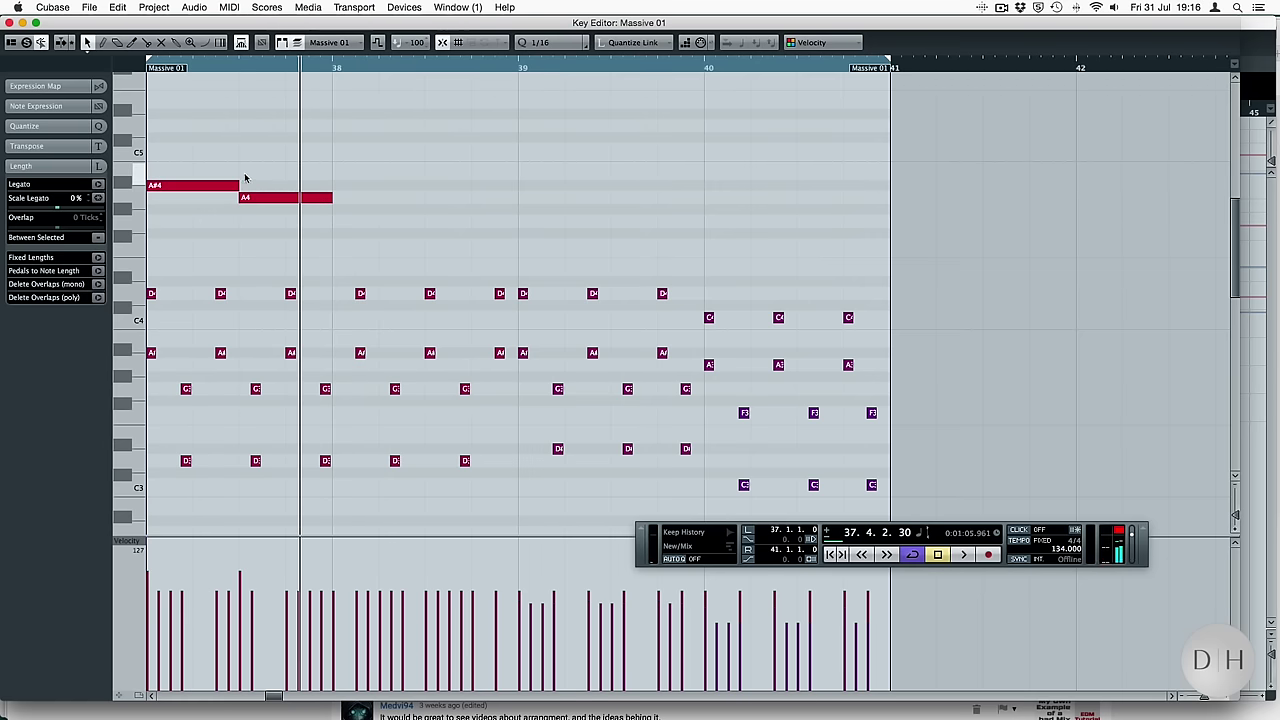
Shorten the A#4 to six sixteenths, start the A4 directly after it, and extend the A4 to beat 4 of bar 38
{"action": "left_click_drag", "start_coordinate": [237, 181], "coordinate": [216, 199]}
{"action": "key", "text": "space"}
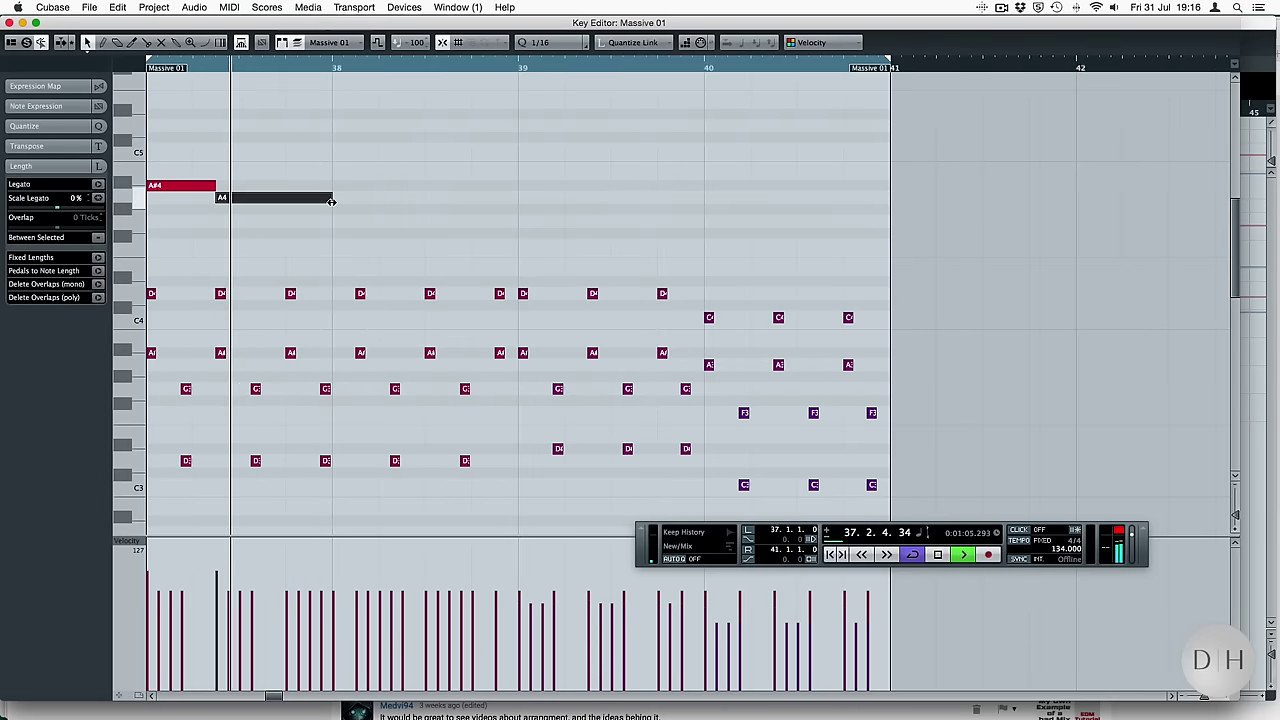
{"action": "left_click_drag", "start_coordinate": [340, 166], "coordinate": [190, 222]}
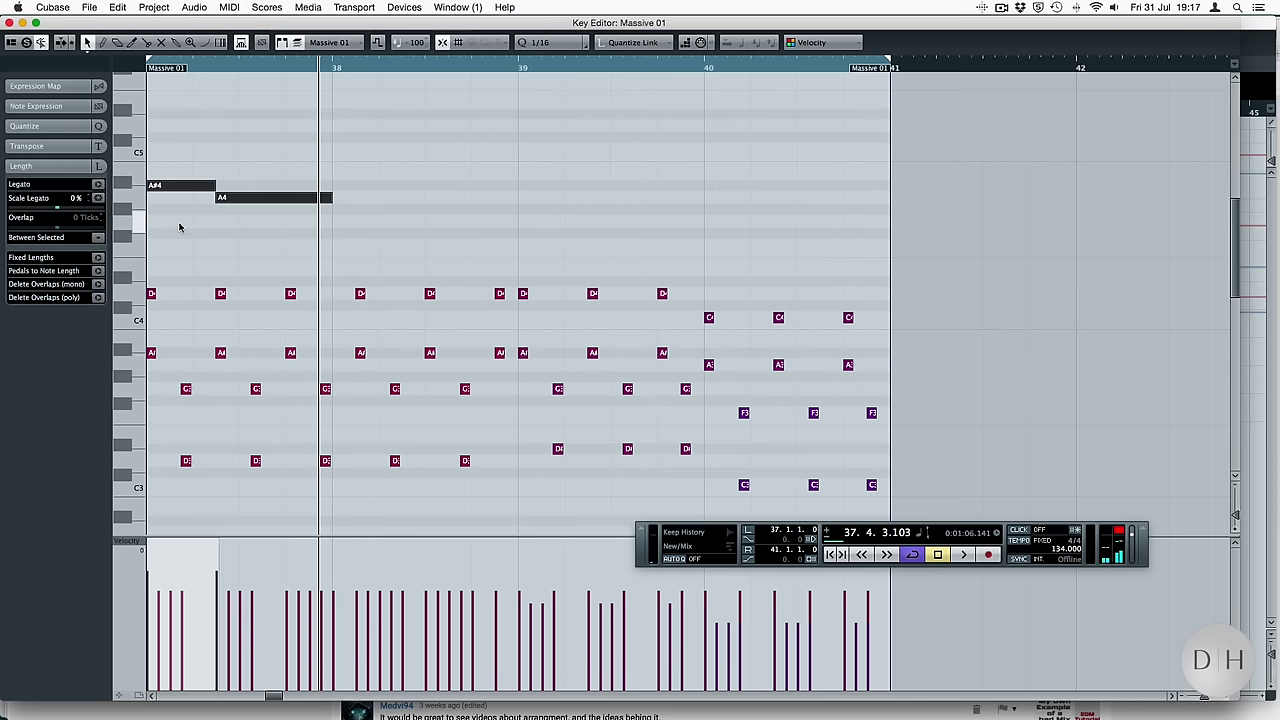
{"action": "left_click", "coordinate": [333, 178]}
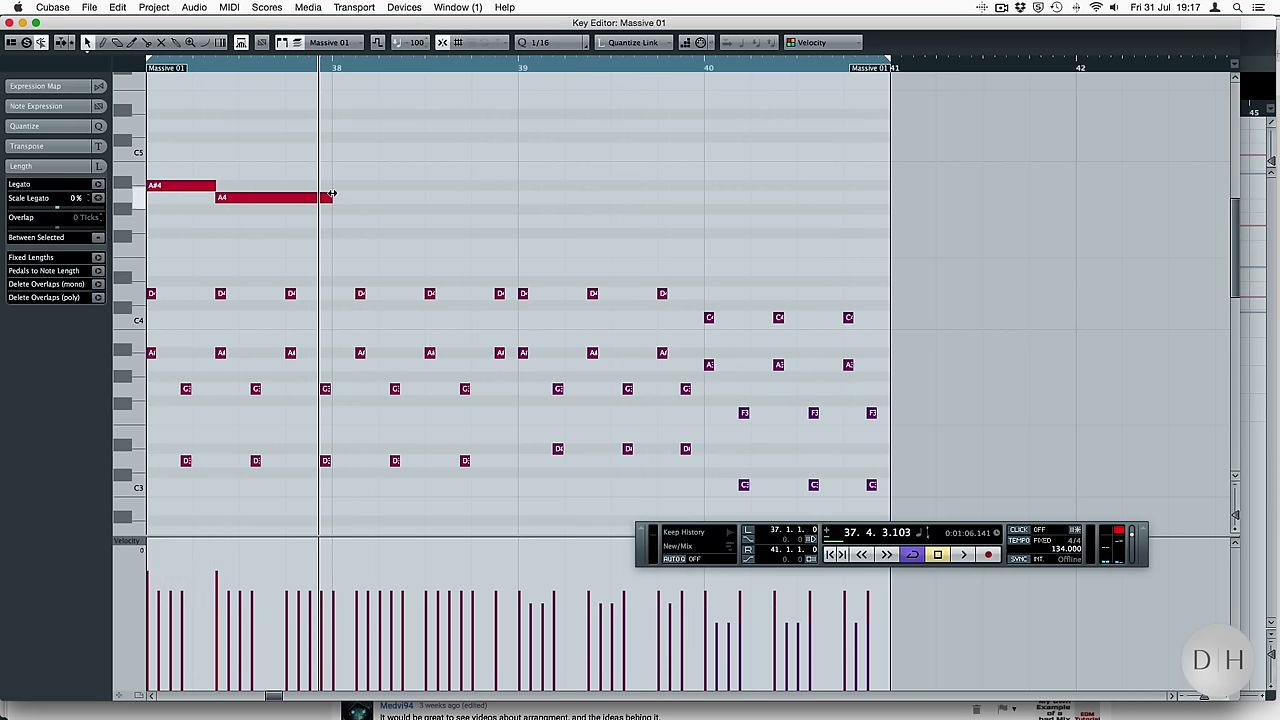
{"action": "left_click_drag", "start_coordinate": [332, 193], "coordinate": [472, 197]}
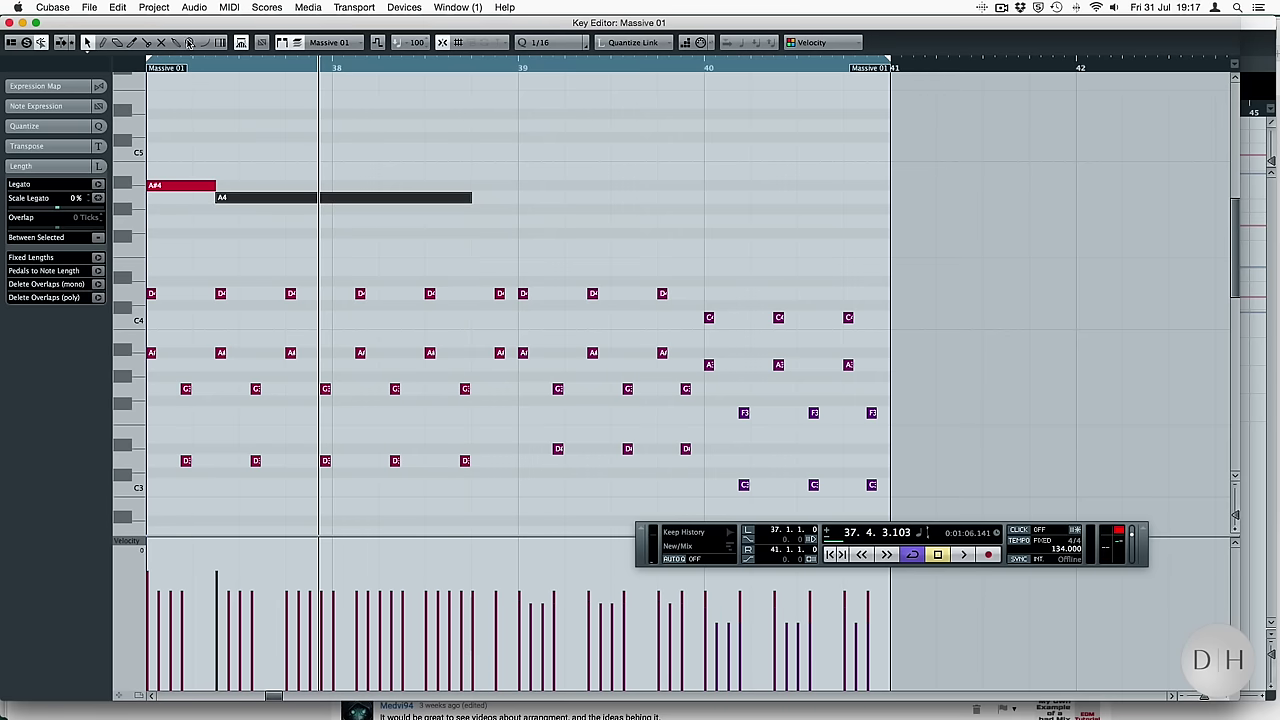
Add sixteenth notes G4, F4 and G4 on the last three sixteenths of bar 38 and play the phrase back
{"action": "left_click", "coordinate": [210, 42]}
{"action": "left_click_drag", "start_coordinate": [484, 197], "coordinate": [506, 197]}
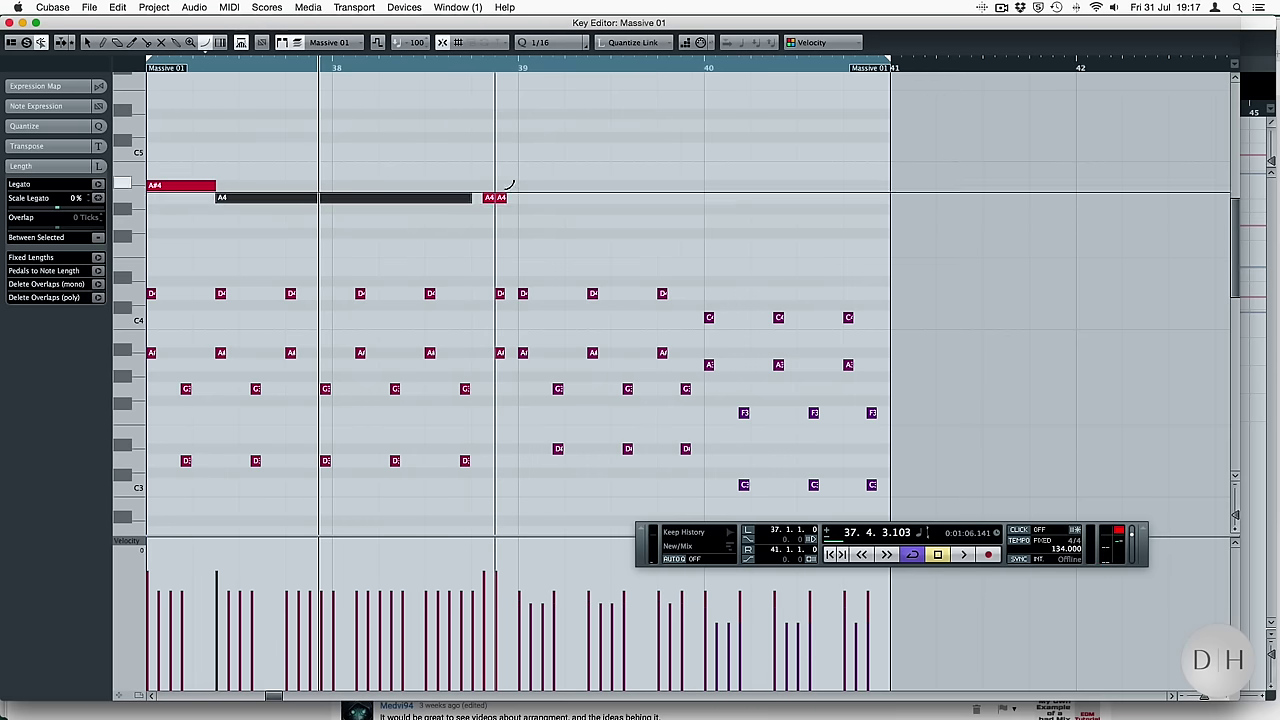
{"action": "key", "text": "super+z"}
{"action": "left_click", "coordinate": [500, 197]}
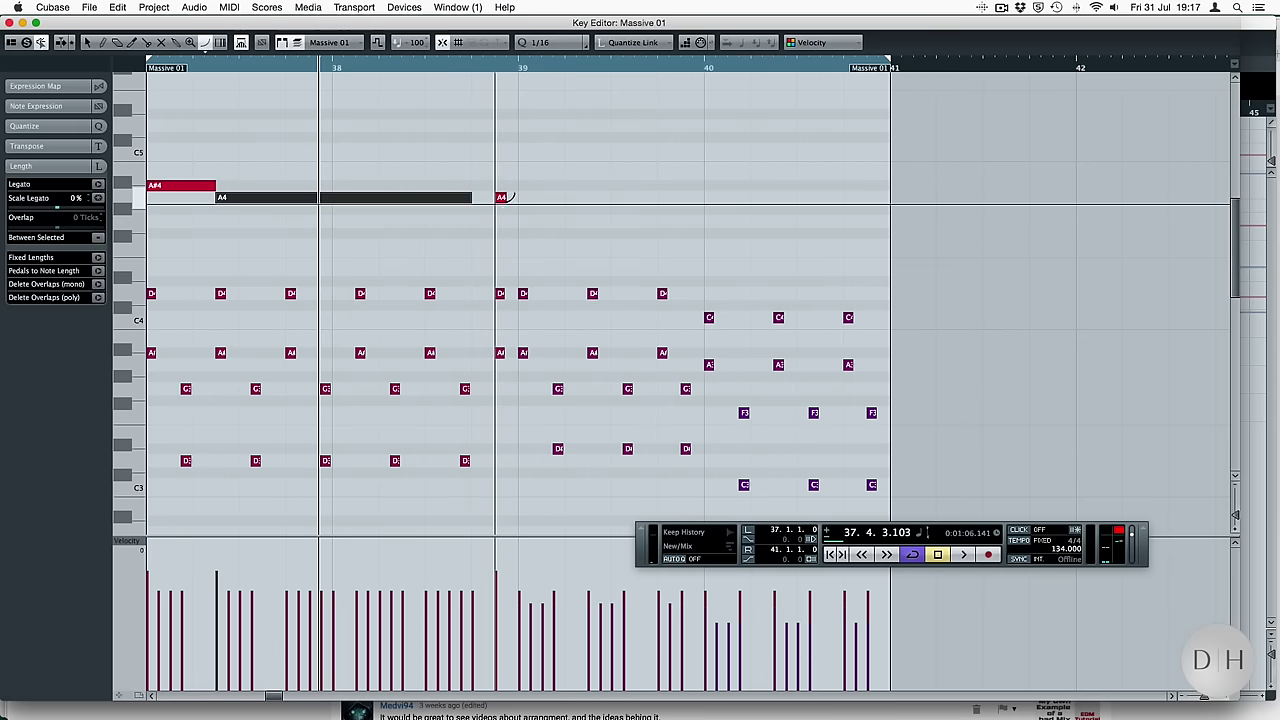
{"action": "key", "text": "super+z"}
{"action": "left_click", "coordinate": [500, 220]}
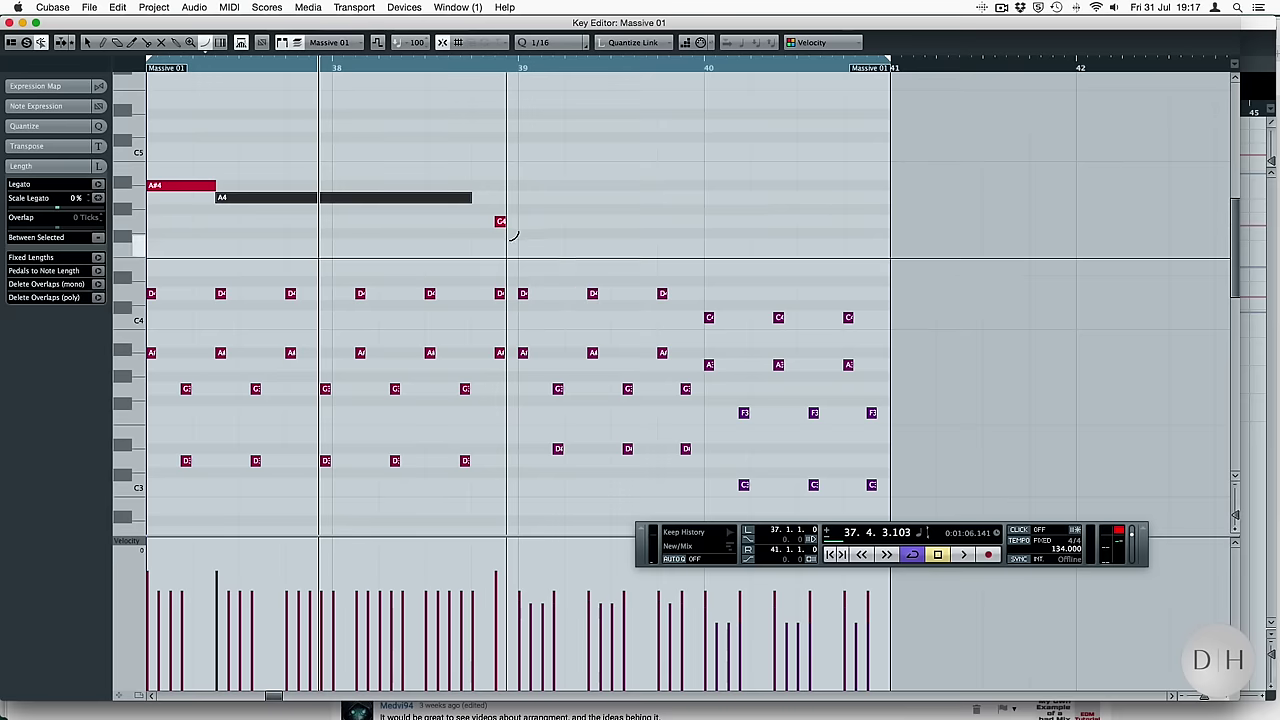
{"action": "key", "text": "super+z"}
{"action": "left_click", "coordinate": [500, 245]}
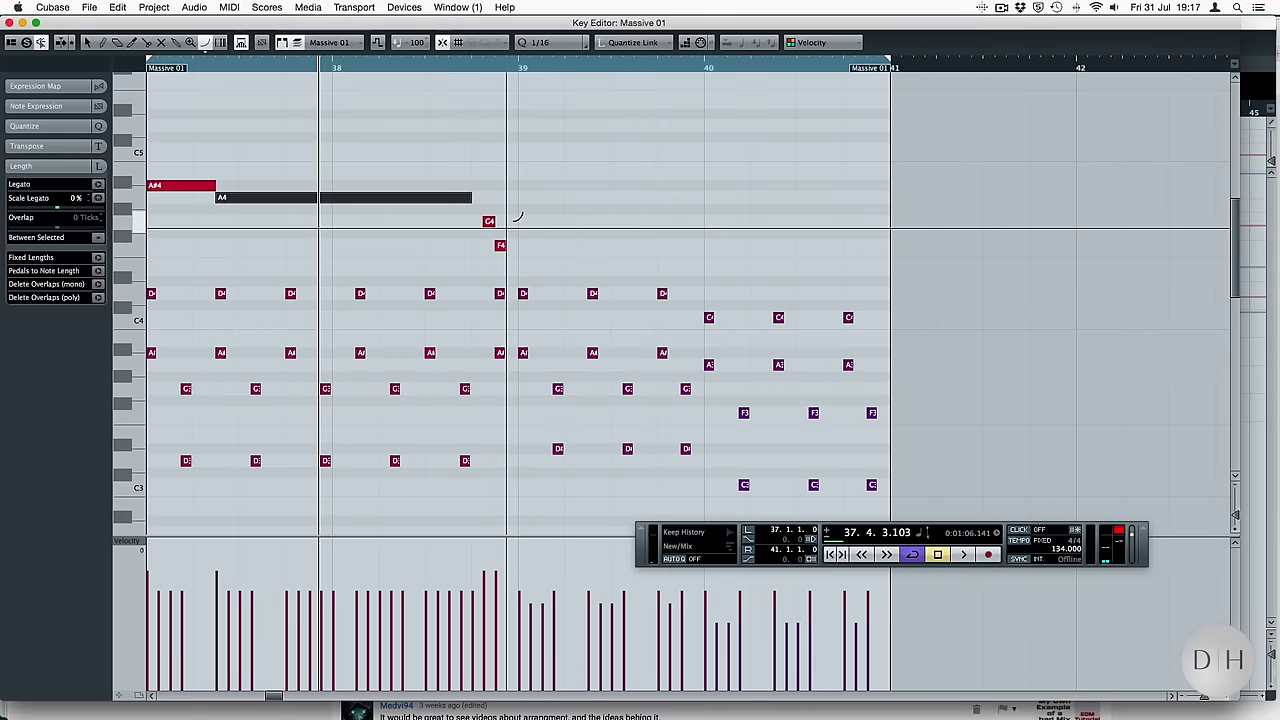
{"action": "key", "text": "space"}
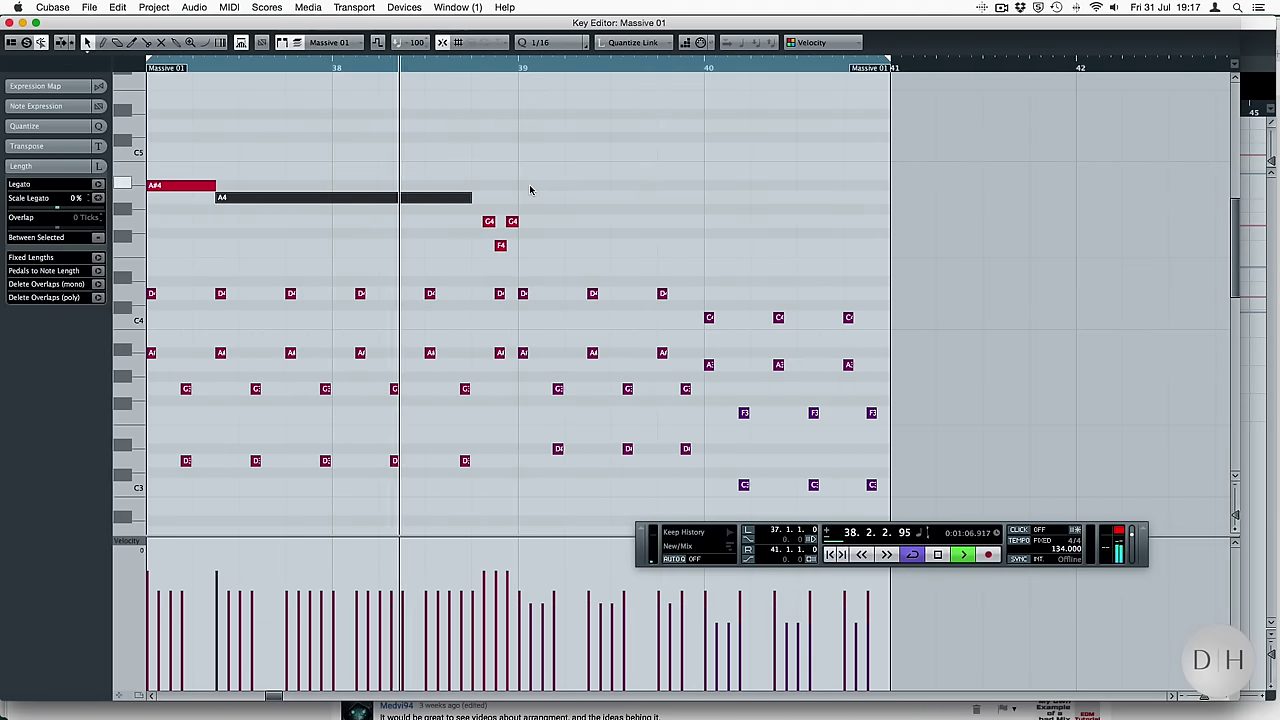
Duplicate the whole melody phrase from bars 37 and 38 into bars 39 and 40
{"action": "key", "text": "space"}
{"action": "left_click_drag", "start_coordinate": [552, 155], "coordinate": [177, 249]}
{"action": "left_click_drag", "start_coordinate": [175, 183], "coordinate": [546, 190]}
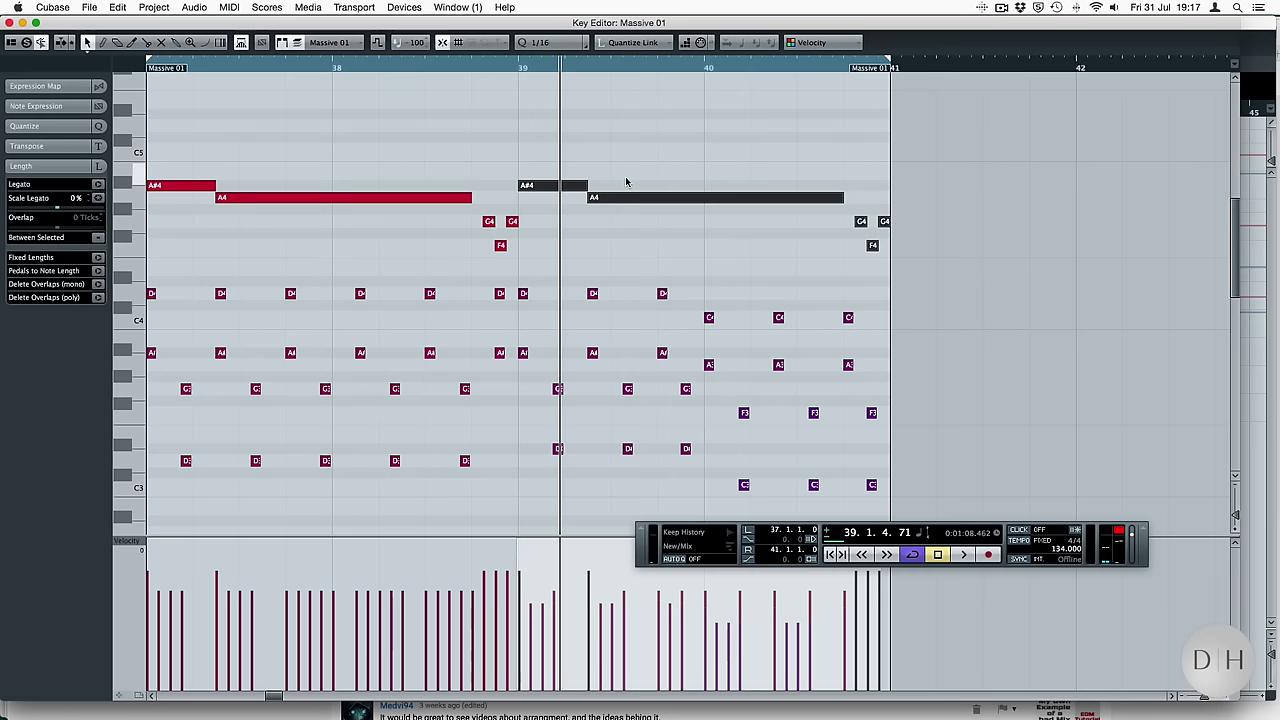
Lower the copied phrase in bars 39 and 40 to A4, G4, F4, D#4 and F4, and play it back
{"action": "left_click_drag", "start_coordinate": [626, 197], "coordinate": [653, 221]}
{"action": "left_click_drag", "start_coordinate": [860, 217], "coordinate": [921, 258]}
{"action": "key", "text": "Down"}
{"action": "left_click", "coordinate": [869, 269]}
{"action": "key", "text": "Down"}
{"action": "key", "text": "space"}
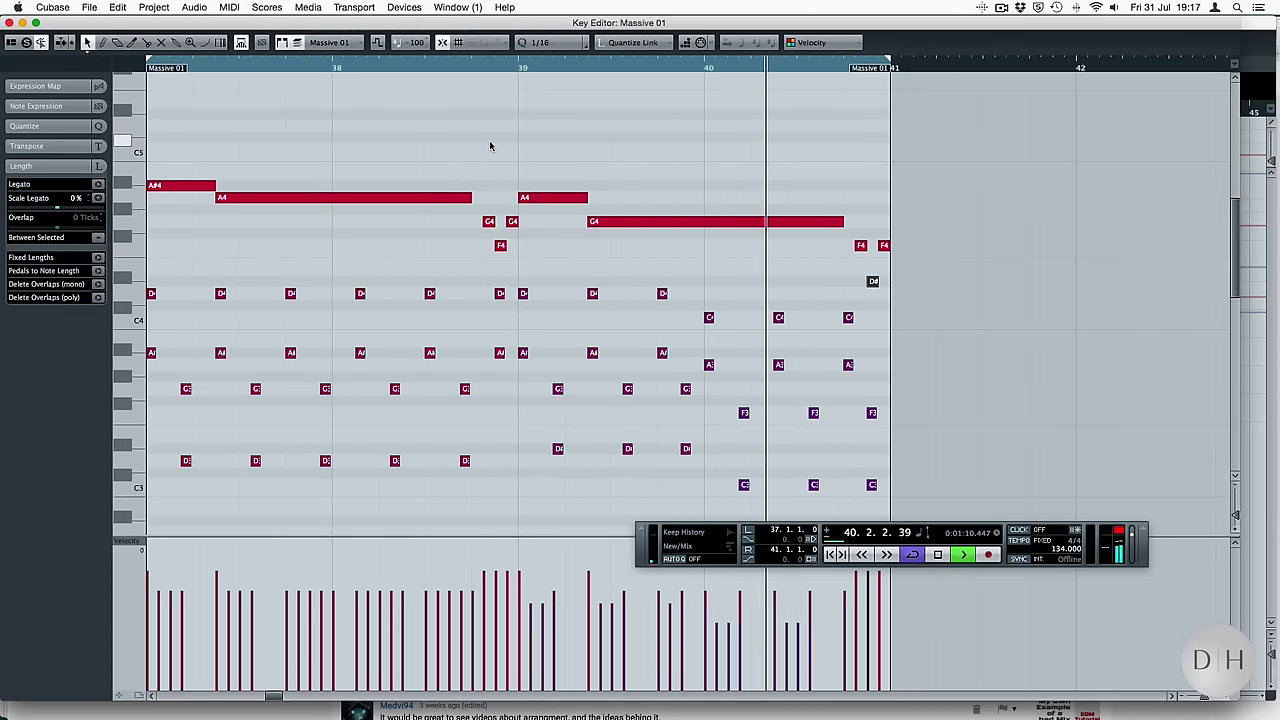
Raise the last two melody notes of bar 40 to G4 and A4 and close the note editor
{"action": "left_click_drag", "start_coordinate": [888, 269], "coordinate": [859, 293]}
{"action": "left_click_drag", "start_coordinate": [904, 235], "coordinate": [849, 284]}
{"action": "left_click", "coordinate": [884, 243]}
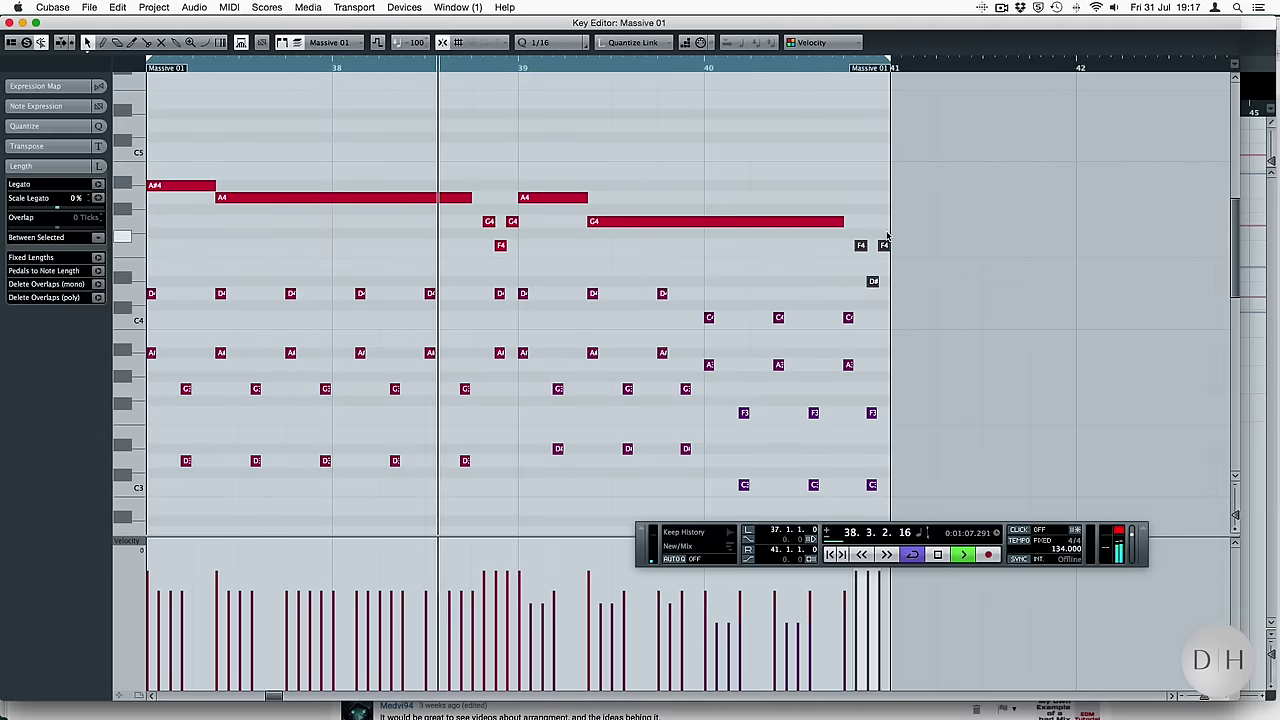
{"action": "left_click_drag", "start_coordinate": [888, 230], "coordinate": [868, 298]}
{"action": "left_click_drag", "start_coordinate": [884, 243], "coordinate": [885, 196]}
{"action": "left_click", "coordinate": [886, 191]}
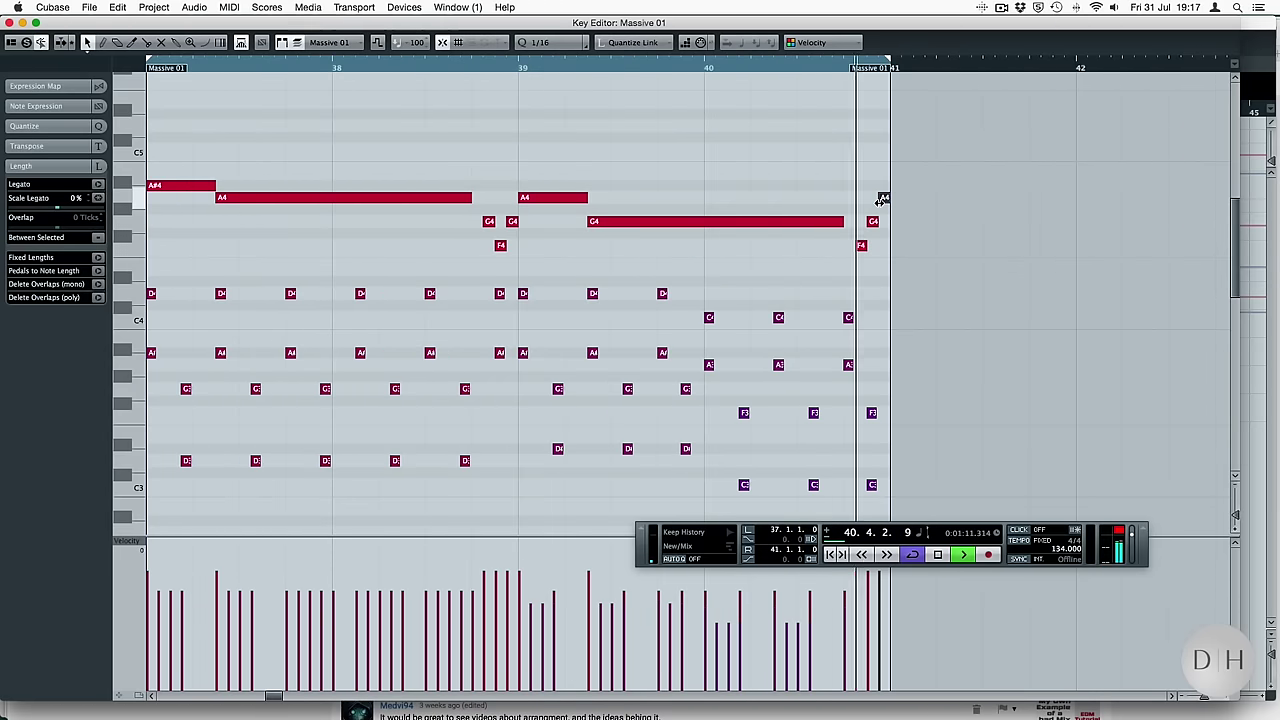
{"action": "key", "text": "Return"}
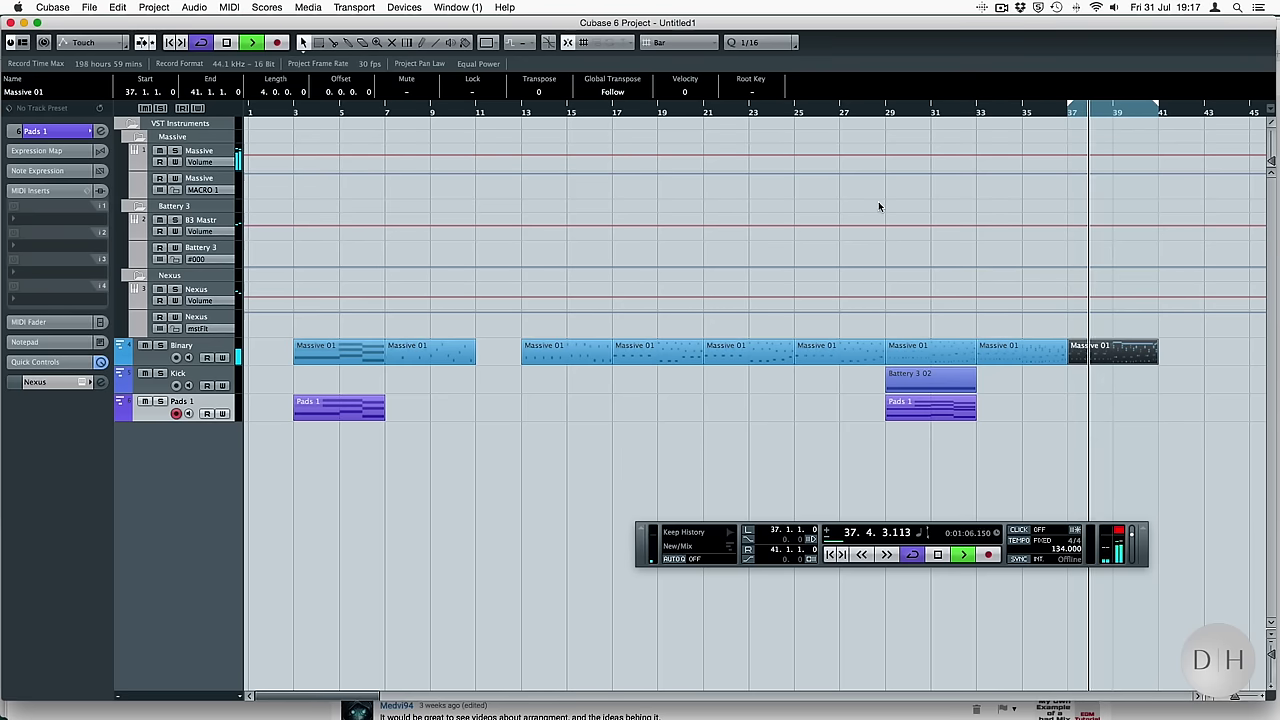
Stop playback and load a second Massive instance in instrument slot 4 with its own MIDI track
{"action": "key", "text": "space"}
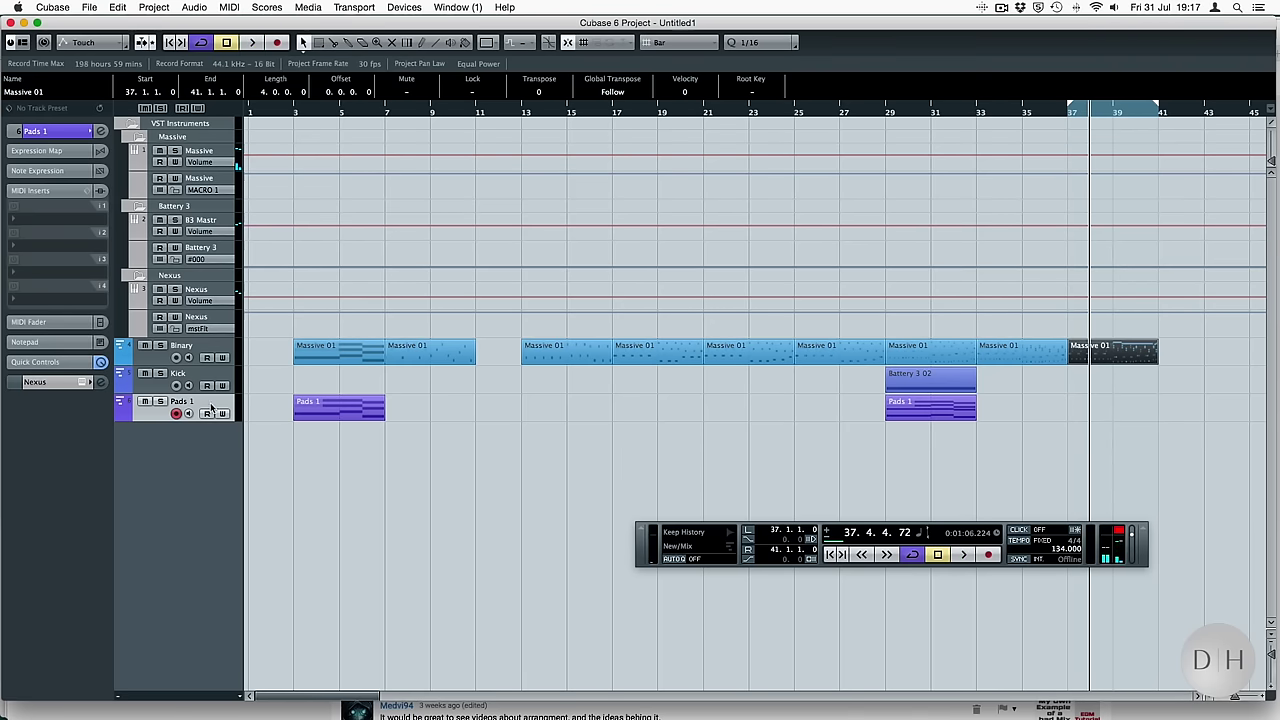
{"action": "key", "text": "F11"}
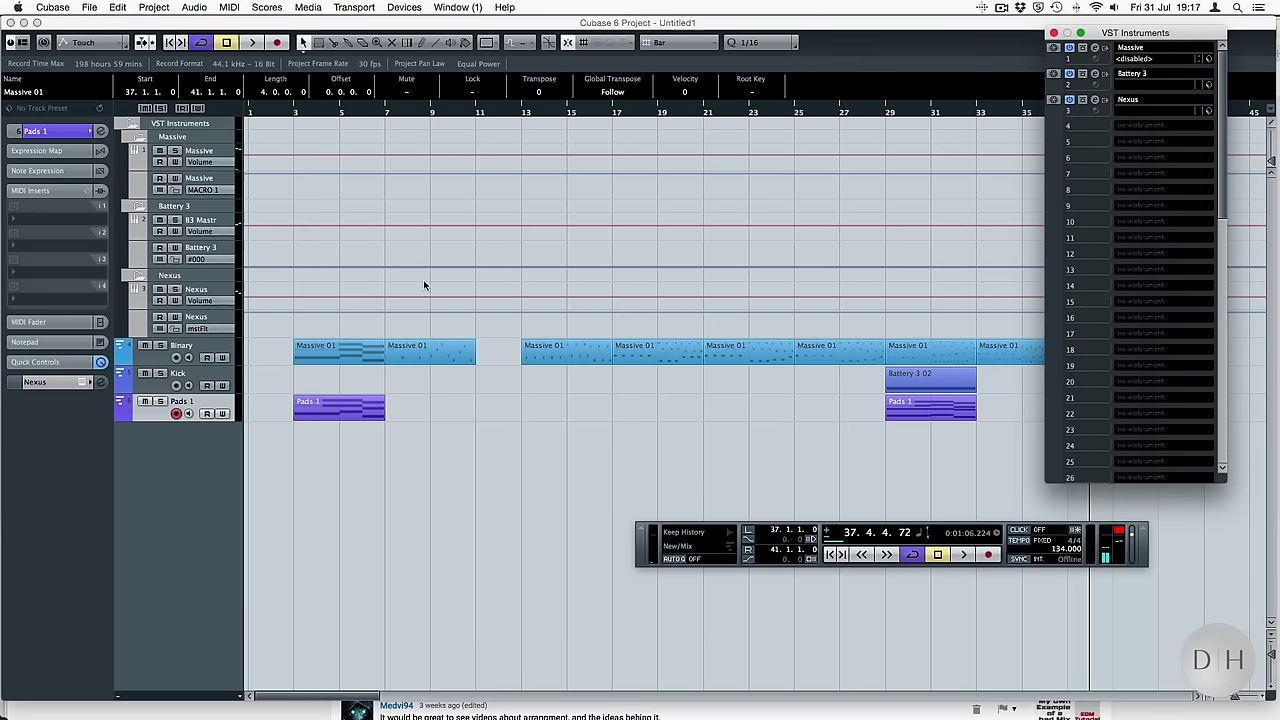
{"action": "left_click", "coordinate": [1170, 127]}
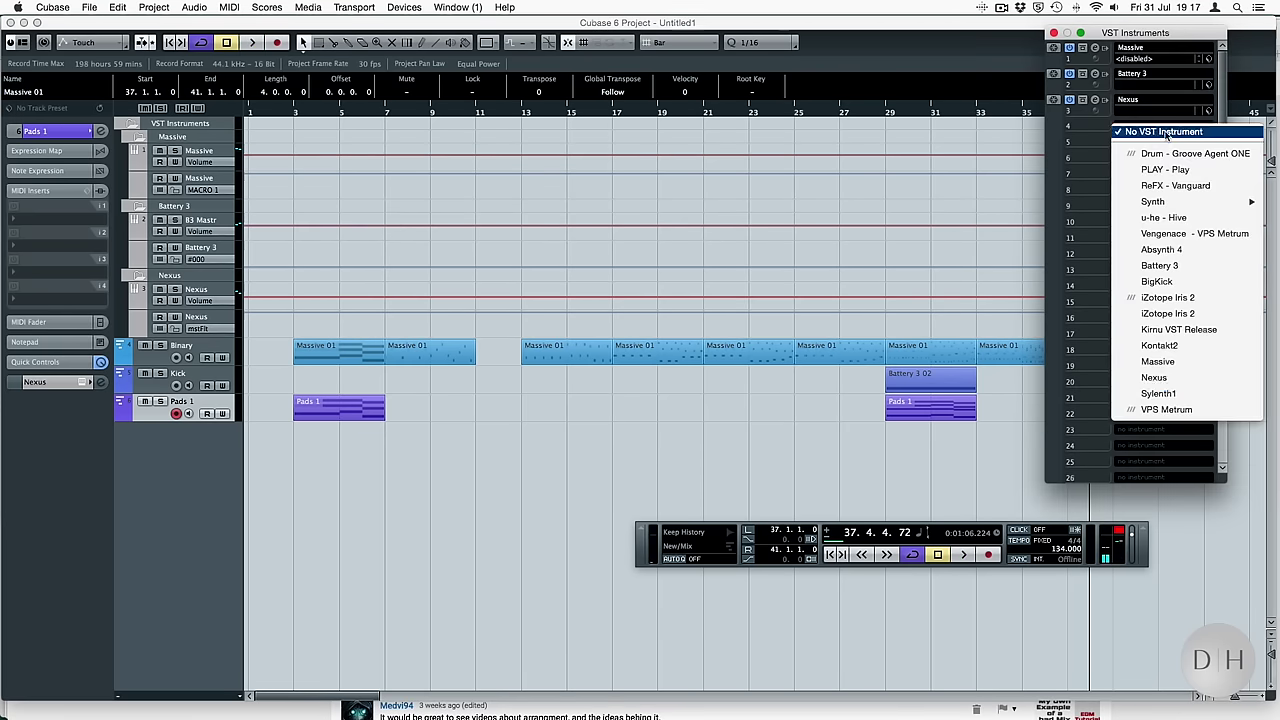
{"action": "left_click", "coordinate": [1158, 362]}
Load the PLK_Stars.nmsv sound into the new Massive instance, audition it and close the instrument's window
{"action": "left_click", "coordinate": [538, 131]}
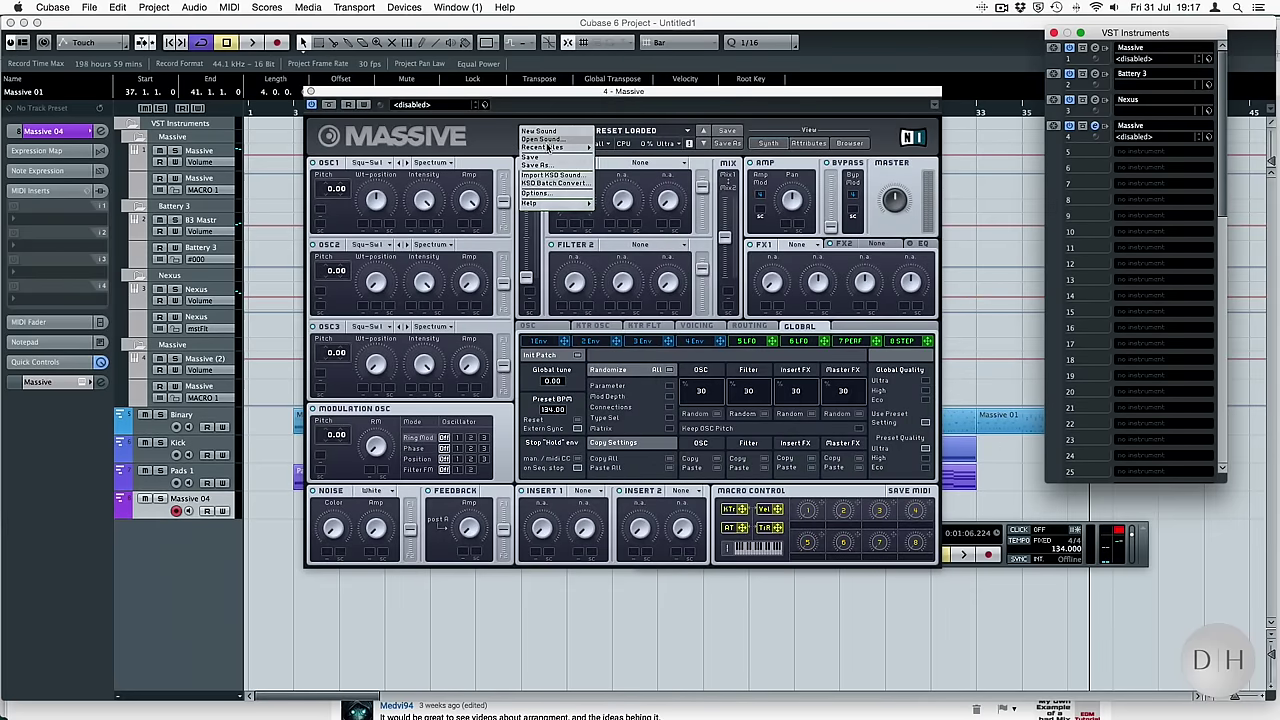
{"action": "left_click", "coordinate": [547, 141]}
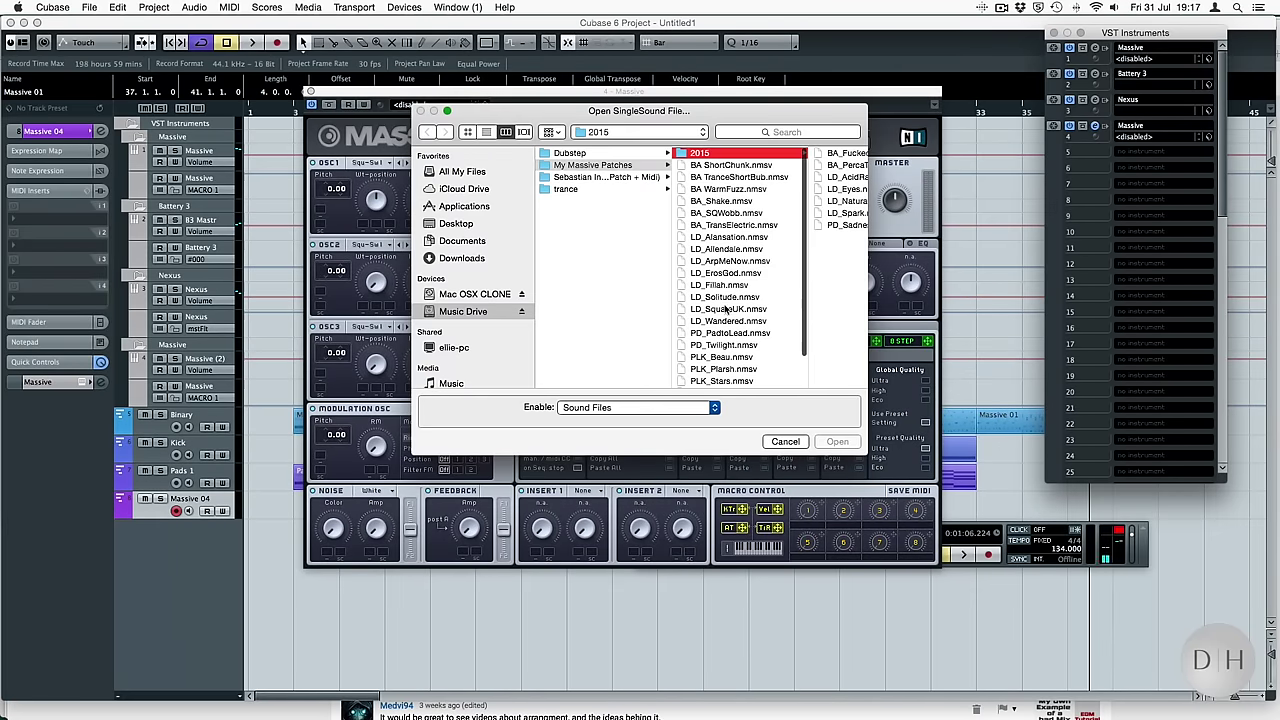
{"action": "scroll", "coordinate": [726, 311], "scroll_direction": "down", "scroll_amount": 3}
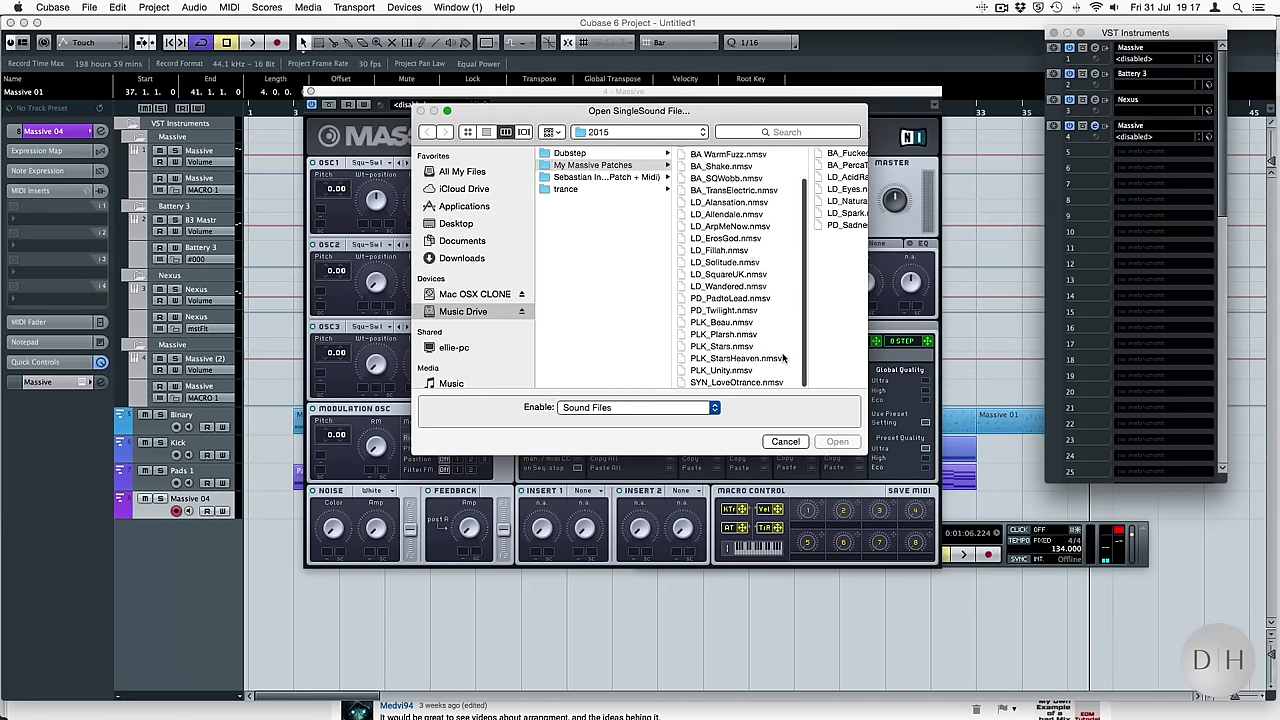
{"action": "double_click", "coordinate": [726, 348]}
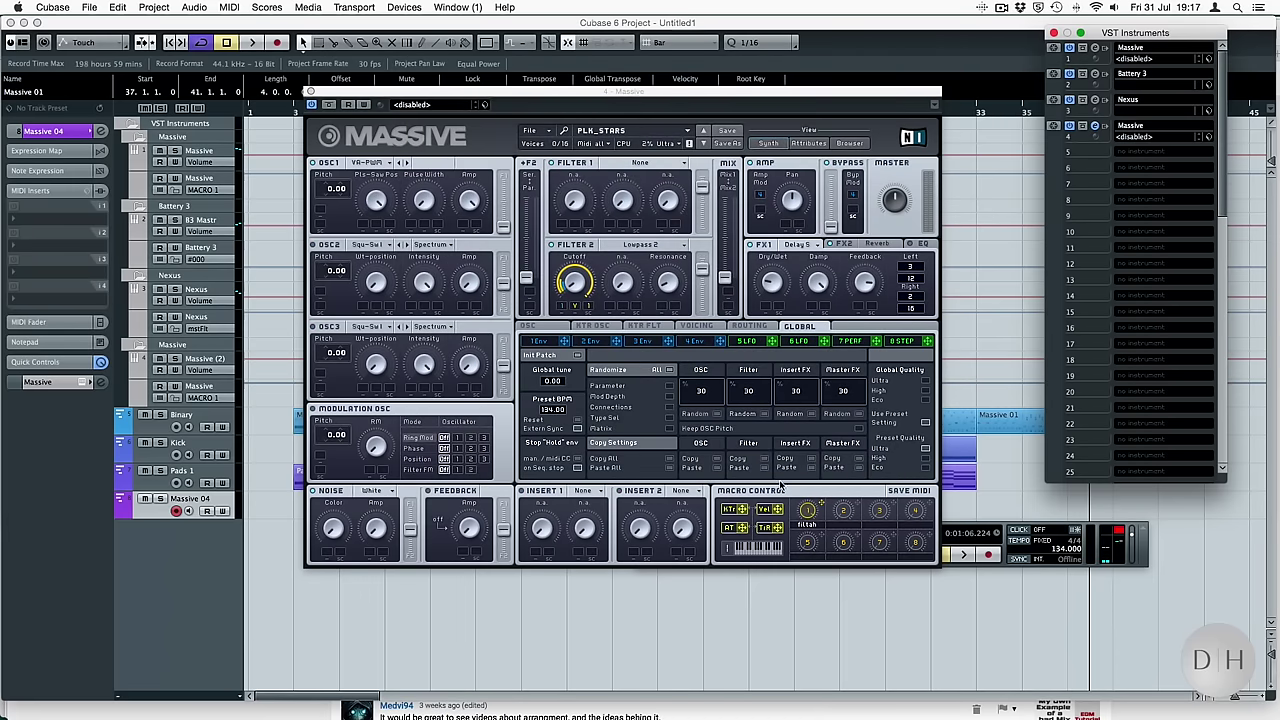
{"action": "left_click", "coordinate": [800, 553]}
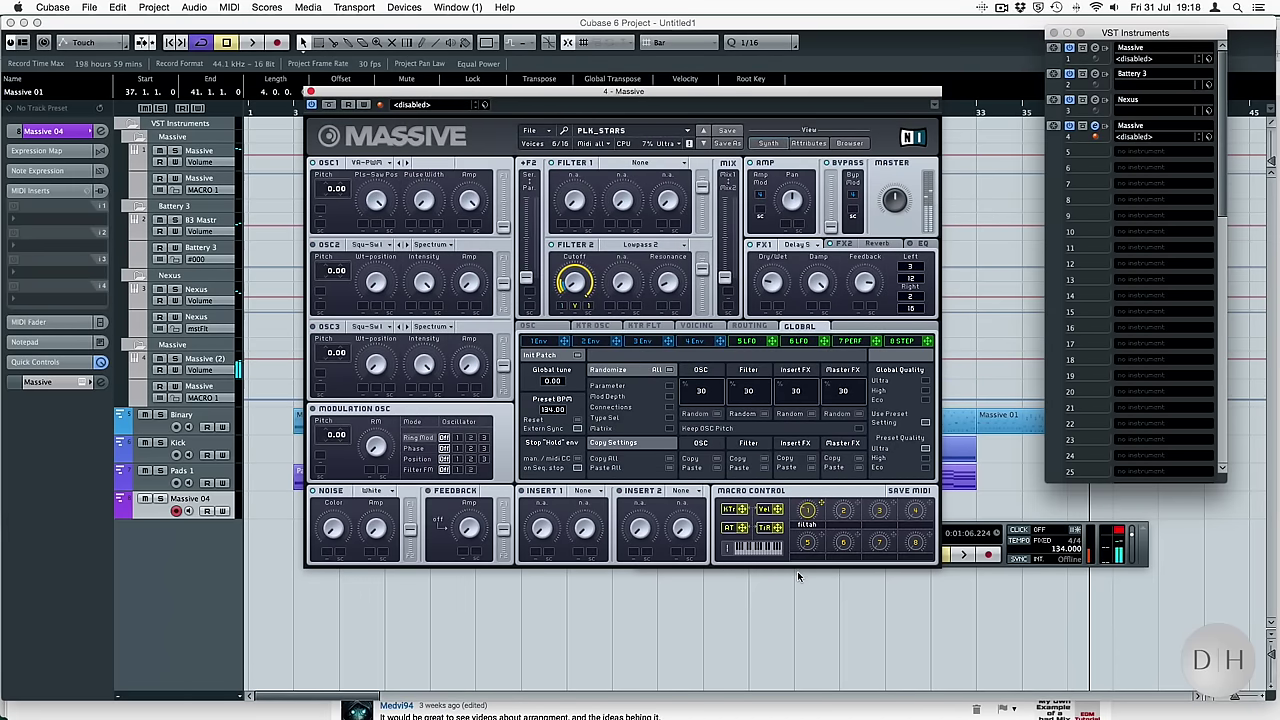
{"action": "left_click", "coordinate": [310, 92]}
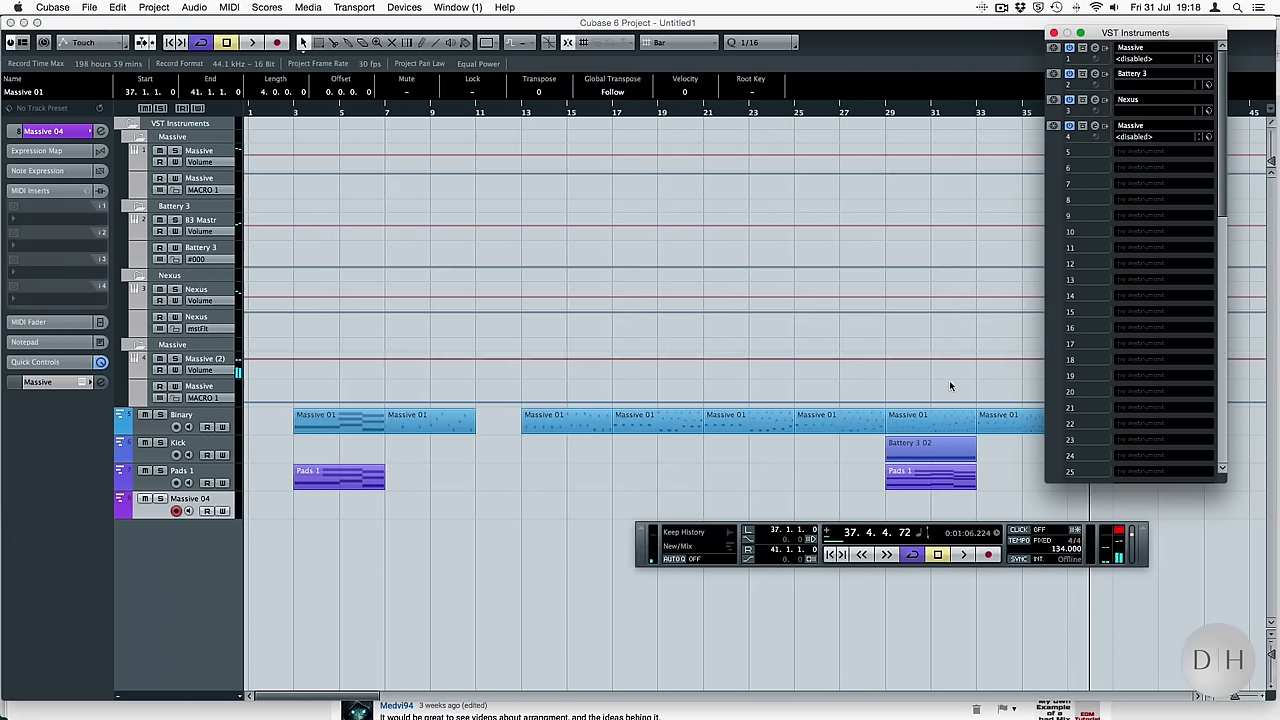
Move the last two Massive parts to start at bar 35 and the four consecutive parts from bar 13 to start at bar 12
{"action": "scroll", "coordinate": [1014, 468], "scroll_direction": "right", "scroll_amount": 3}
{"action": "mouse_move", "coordinate": [1014, 468]}
{"action": "left_mouse_down"}
{"action": "mouse_move", "coordinate": [1100, 481]}
{"action": "mouse_move", "coordinate": [889, 458]}
{"action": "left_mouse_up"}
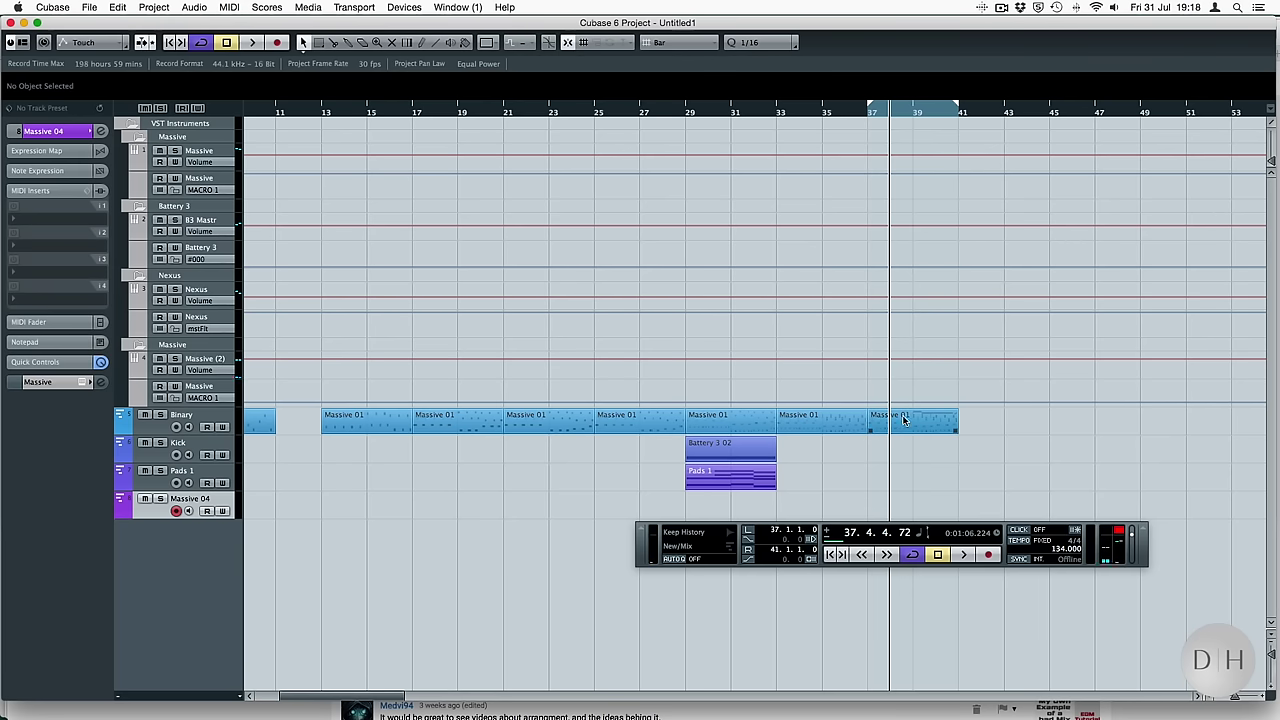
{"action": "left_click_drag", "start_coordinate": [1018, 436], "coordinate": [821, 426]}
{"action": "left_click_drag", "start_coordinate": [815, 428], "coordinate": [862, 428]}
{"action": "left_click", "coordinate": [819, 452]}
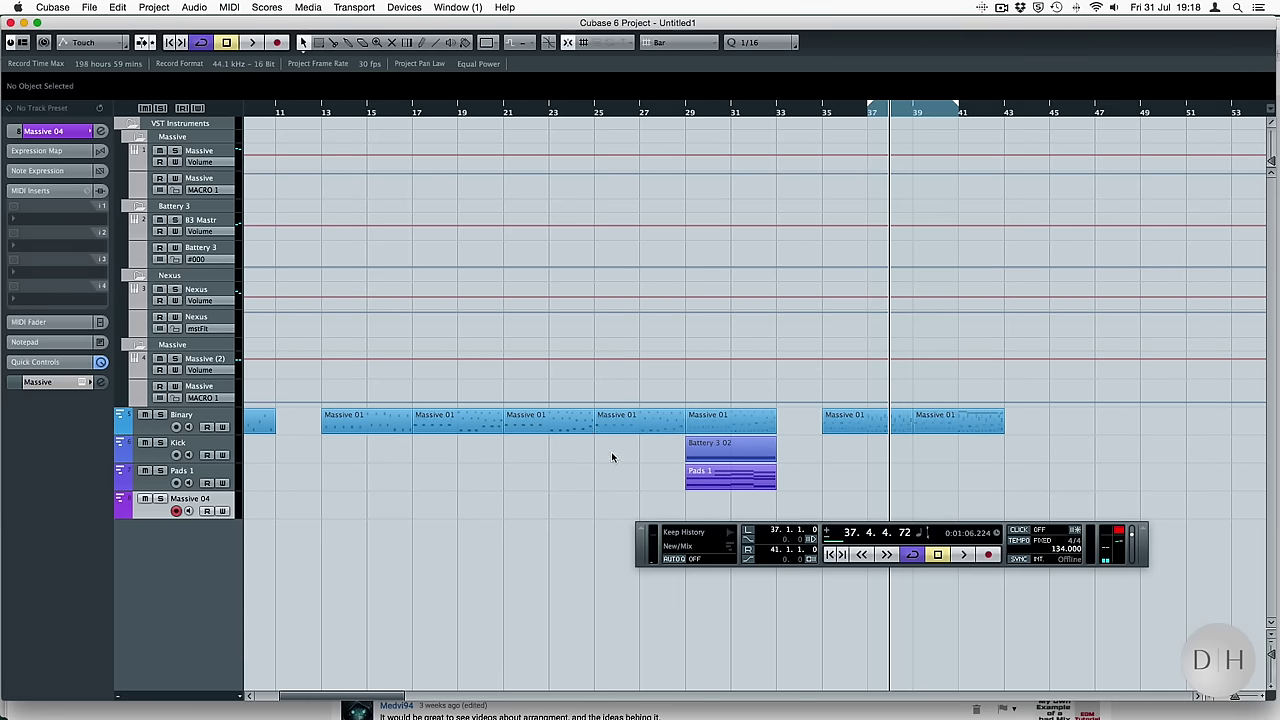
{"action": "left_click_drag", "start_coordinate": [612, 457], "coordinate": [372, 415]}
{"action": "left_click_drag", "start_coordinate": [634, 428], "coordinate": [610, 428]}
{"action": "left_click", "coordinate": [736, 503]}
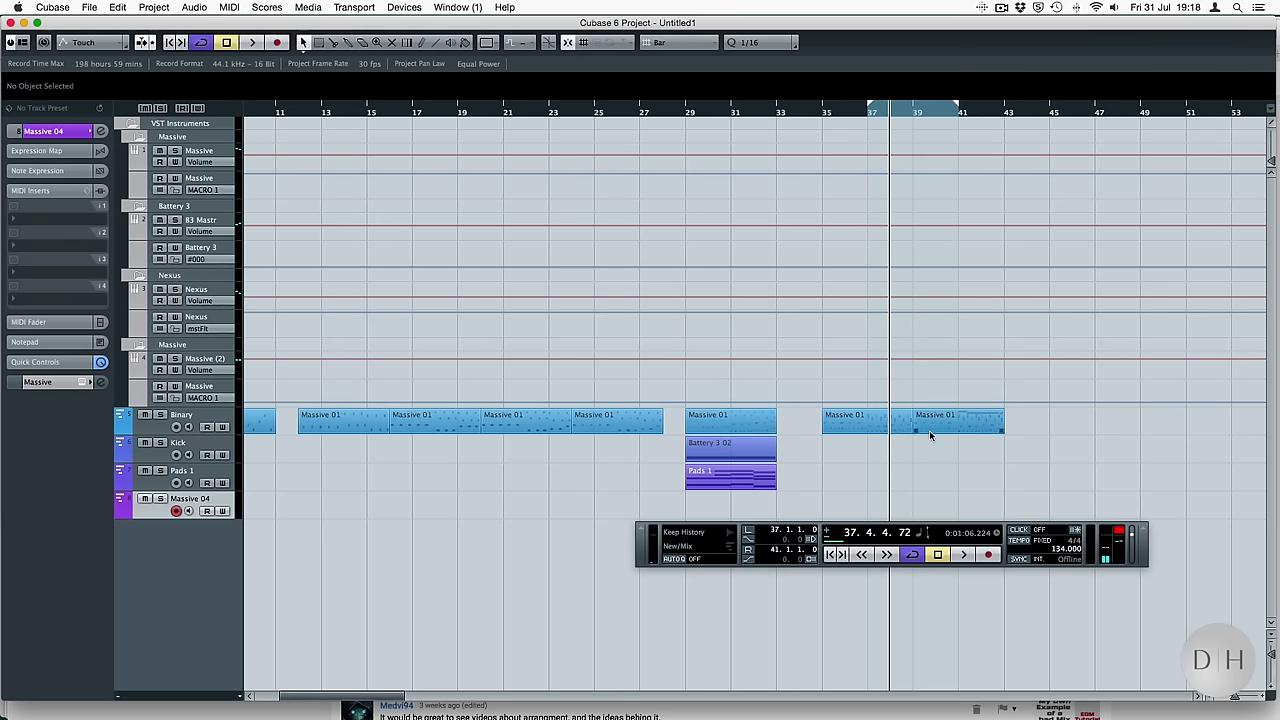
Move the melody part to bar 44, set the loop range around it and open it for note editing
{"action": "left_click_drag", "start_coordinate": [936, 422], "coordinate": [1046, 428]}
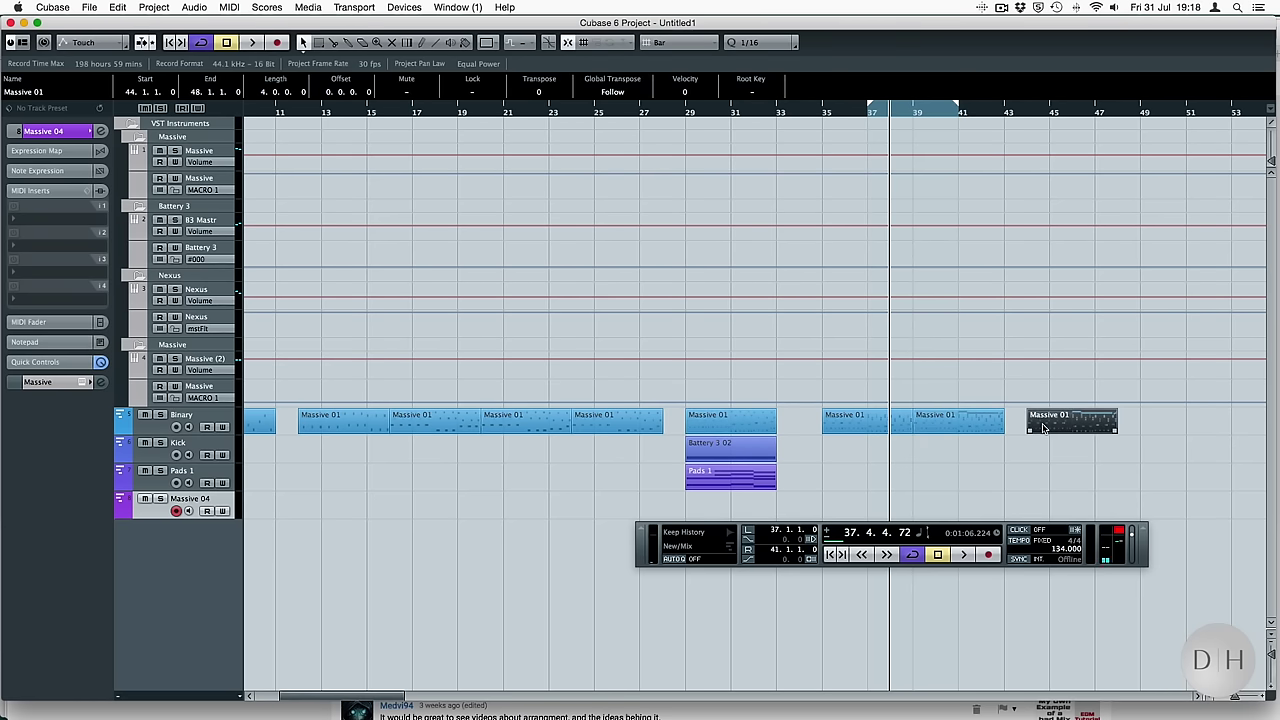
{"action": "key", "text": "p"}
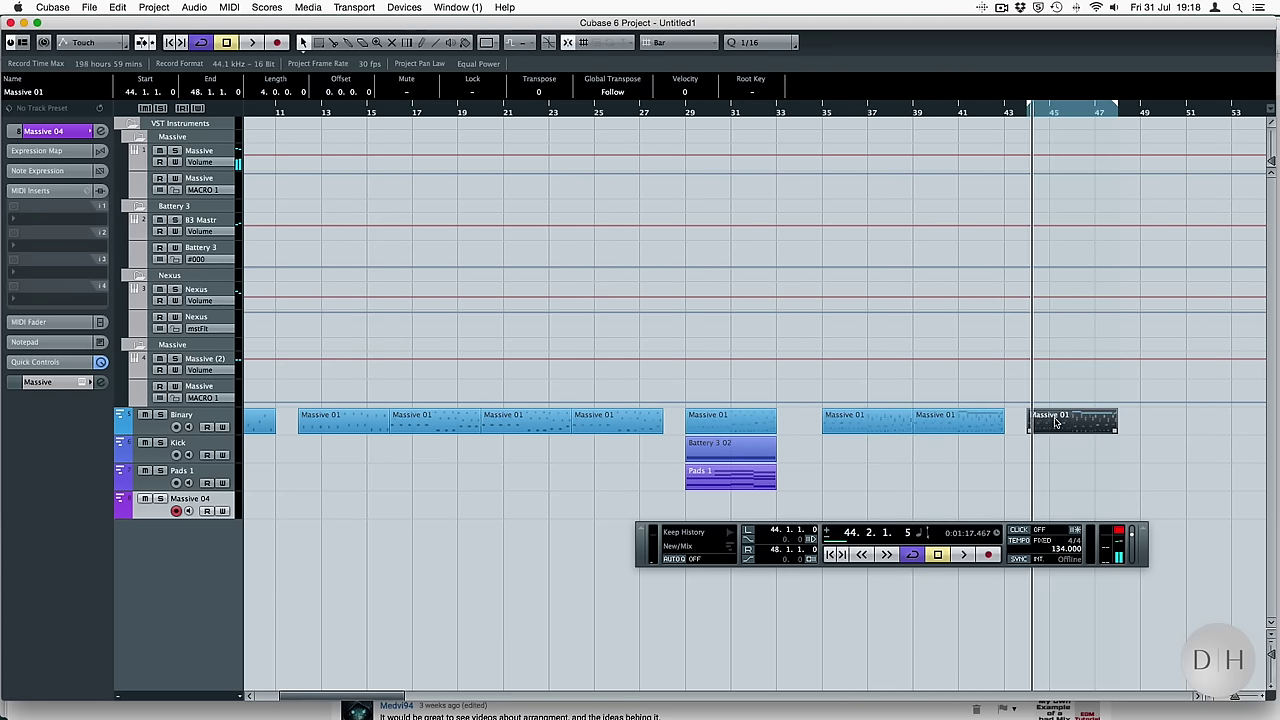
{"action": "double_click", "coordinate": [1055, 422]}
Select all the top melody notes from A#4 down to F4 in the part and return to the project
{"action": "scroll", "coordinate": [970, 178], "scroll_direction": "up", "scroll_amount": 3}
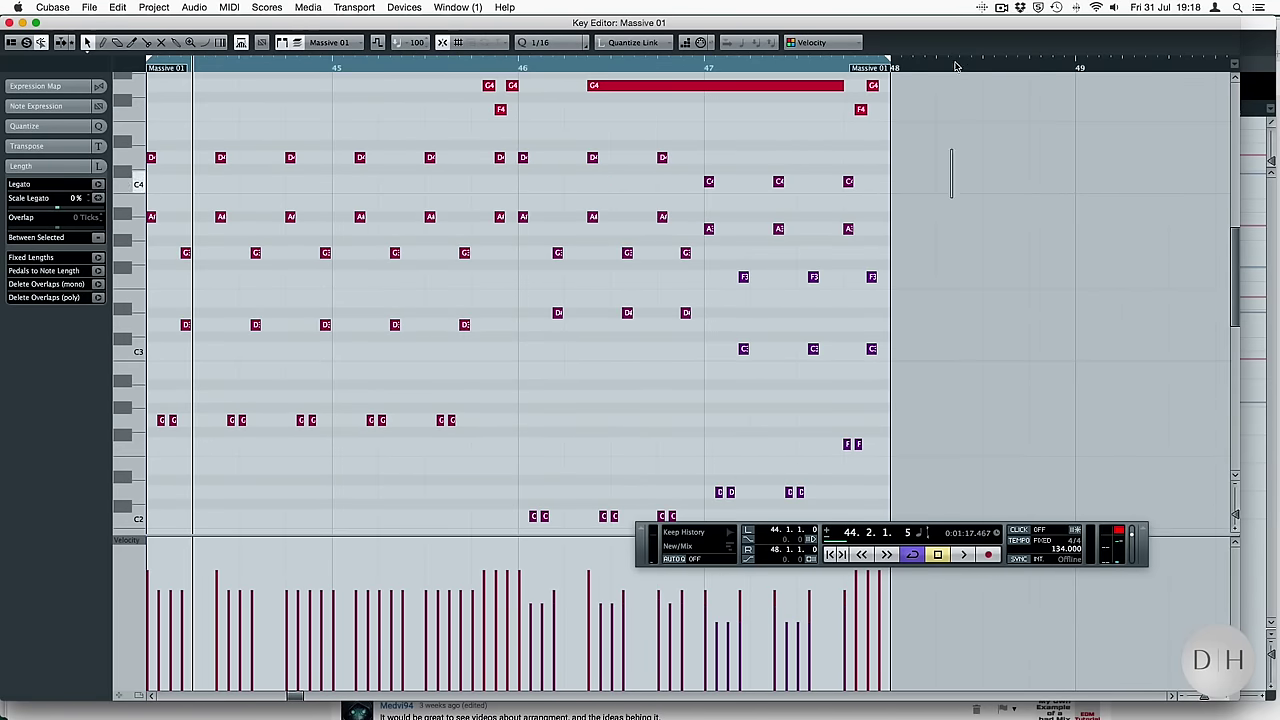
{"action": "scroll", "coordinate": [479, 273], "scroll_direction": "up", "scroll_amount": 4}
{"action": "left_click_drag", "start_coordinate": [165, 140], "coordinate": [909, 240]}
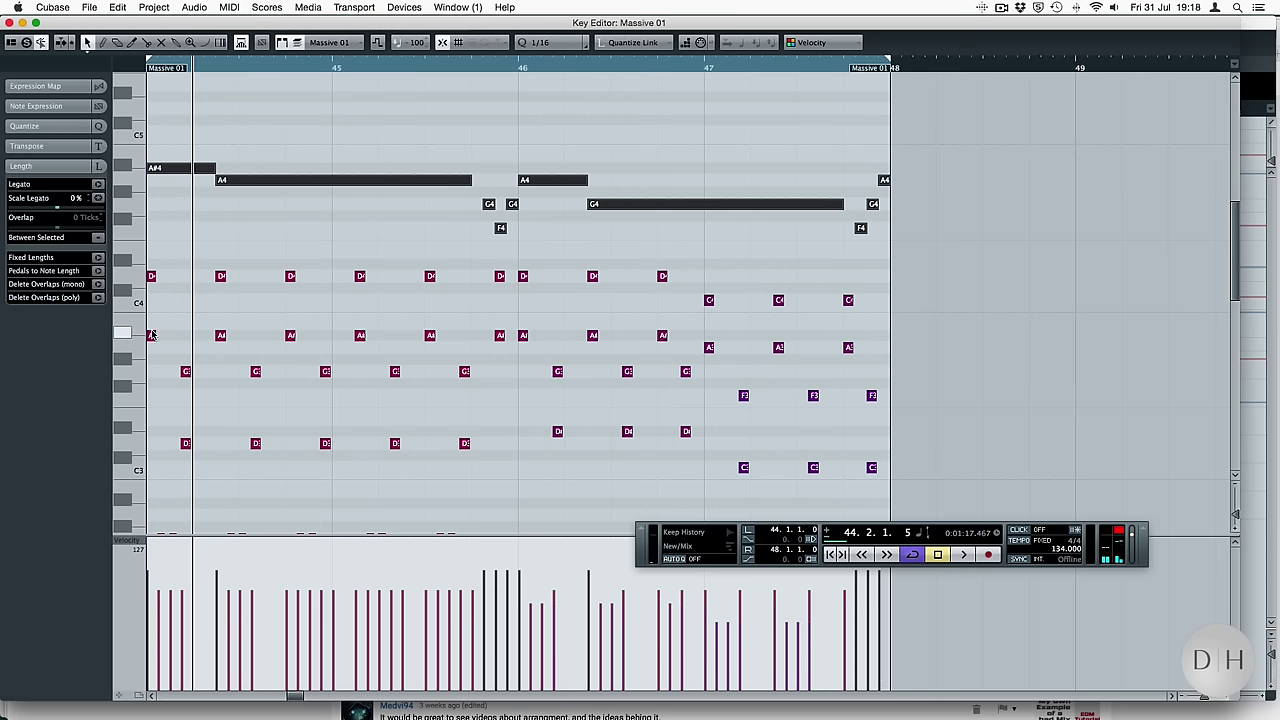
{"action": "key", "text": "Return"}
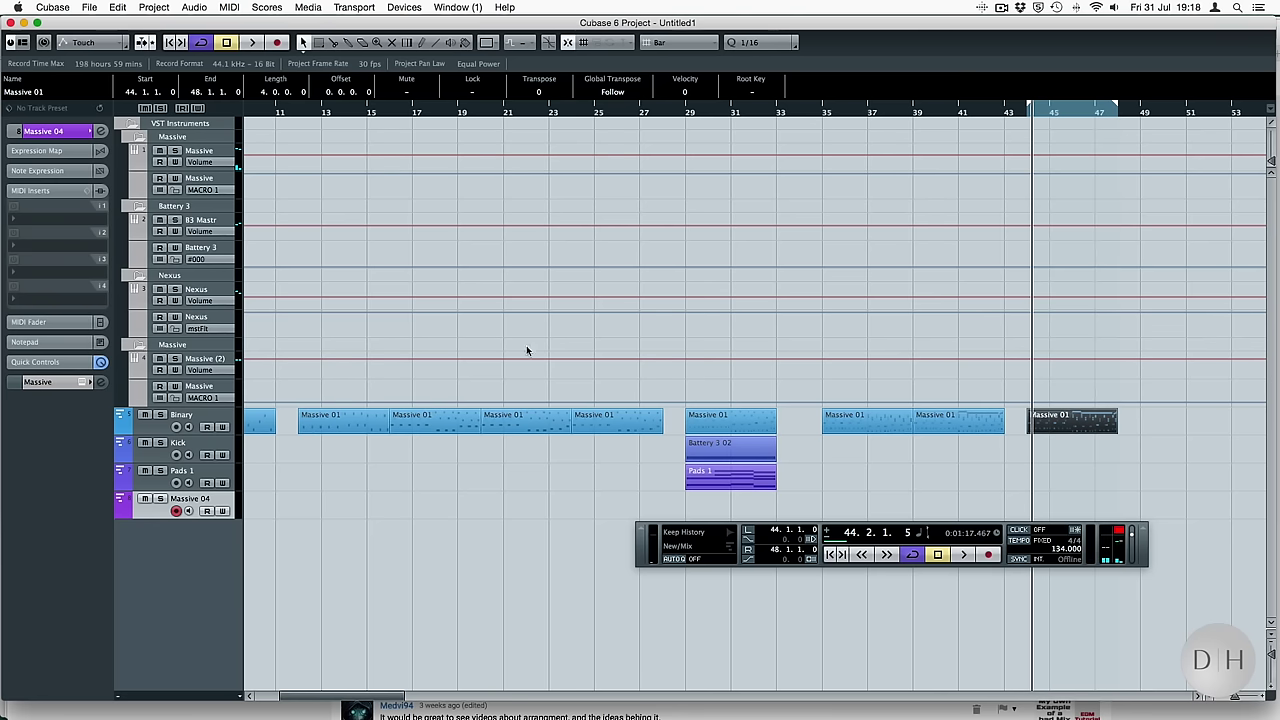
{"action": "double_click", "coordinate": [1050, 508]}
{"action": "double_click", "coordinate": [1051, 508]}
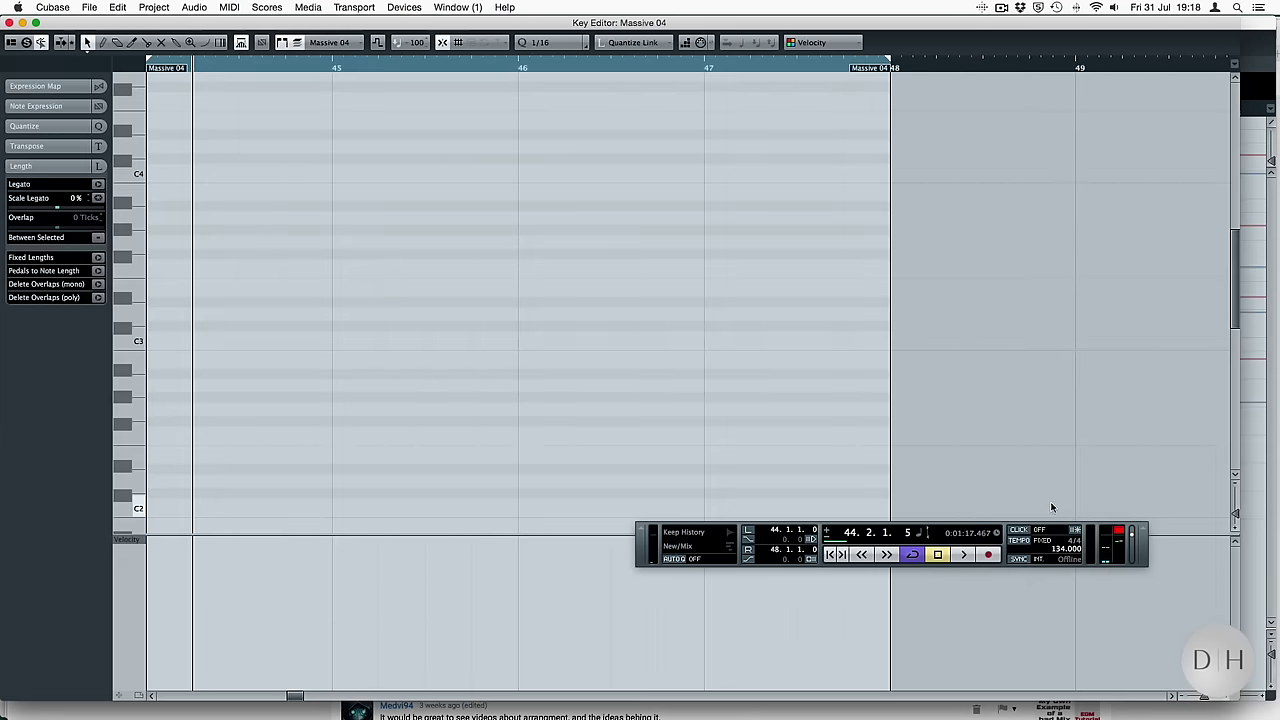
{"action": "key", "text": "super+w"}
{"action": "key", "text": "Delete"}
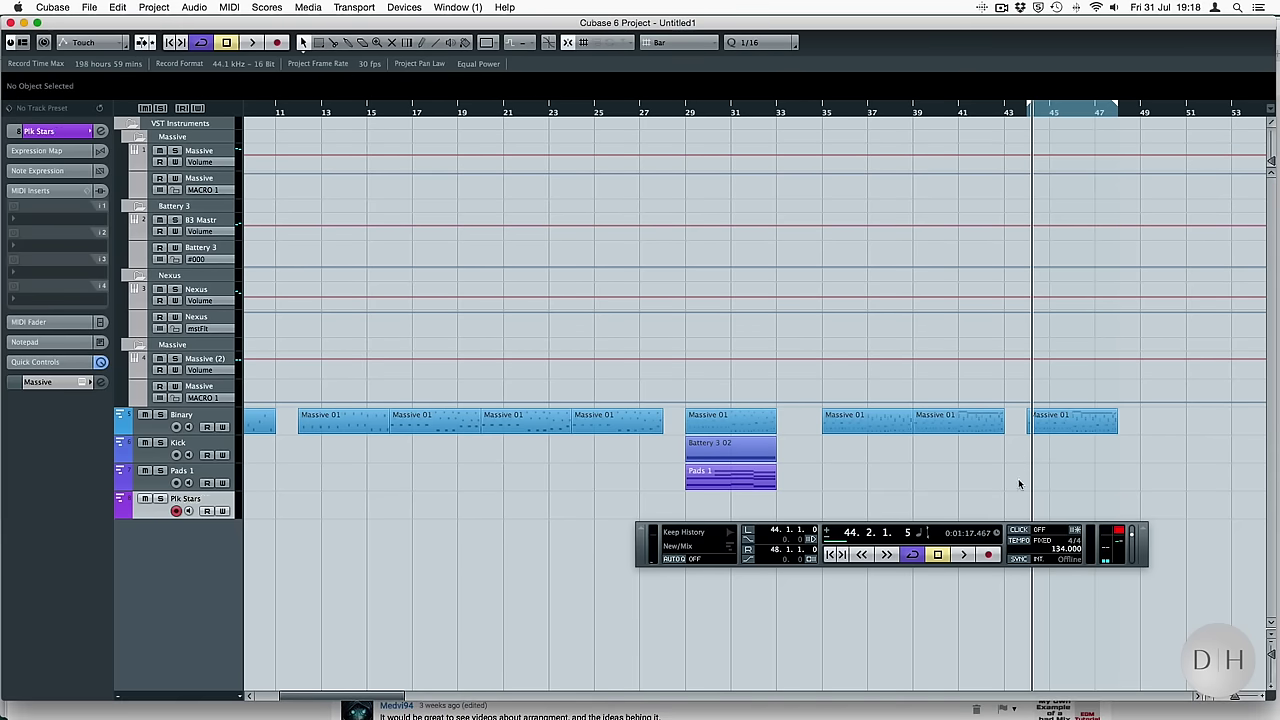
Create a part at bar 44 on the Plk Stars track, paste the melody notes into it, transpose them down an octave and play them
{"action": "double_click", "coordinate": [1064, 505]}
{"action": "double_click", "coordinate": [1064, 505]}
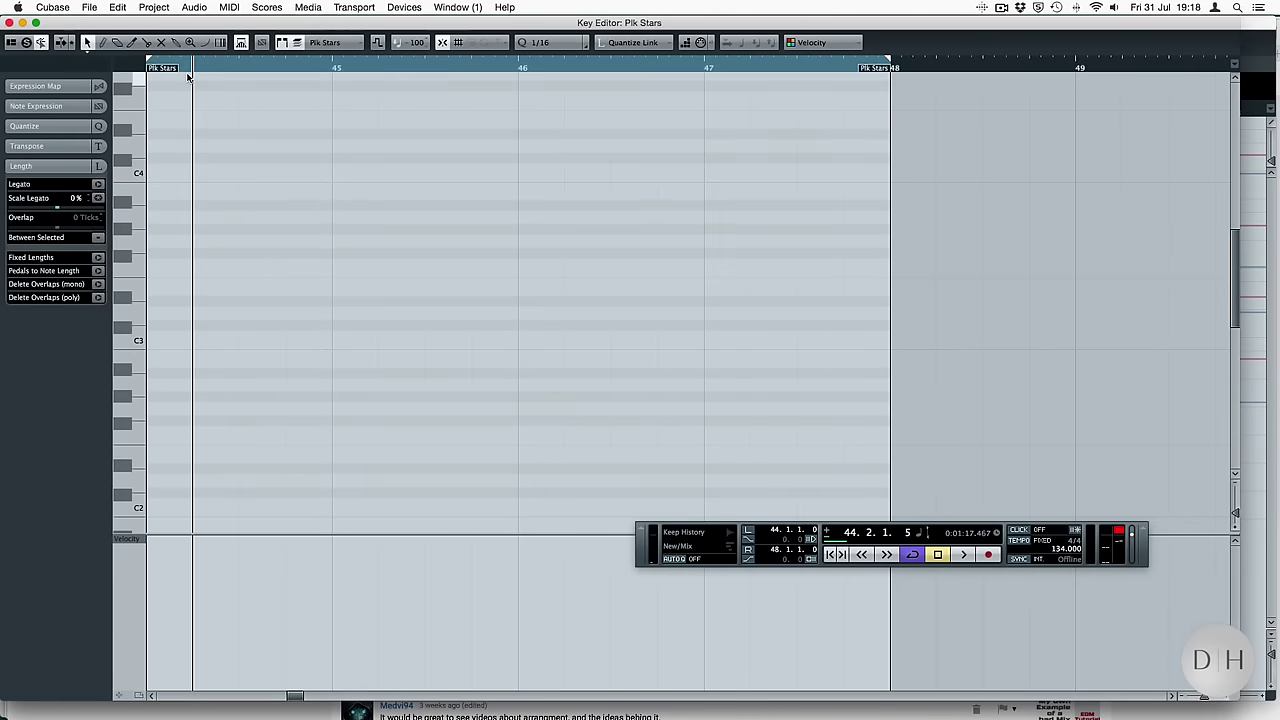
{"action": "key", "text": "super+v"}
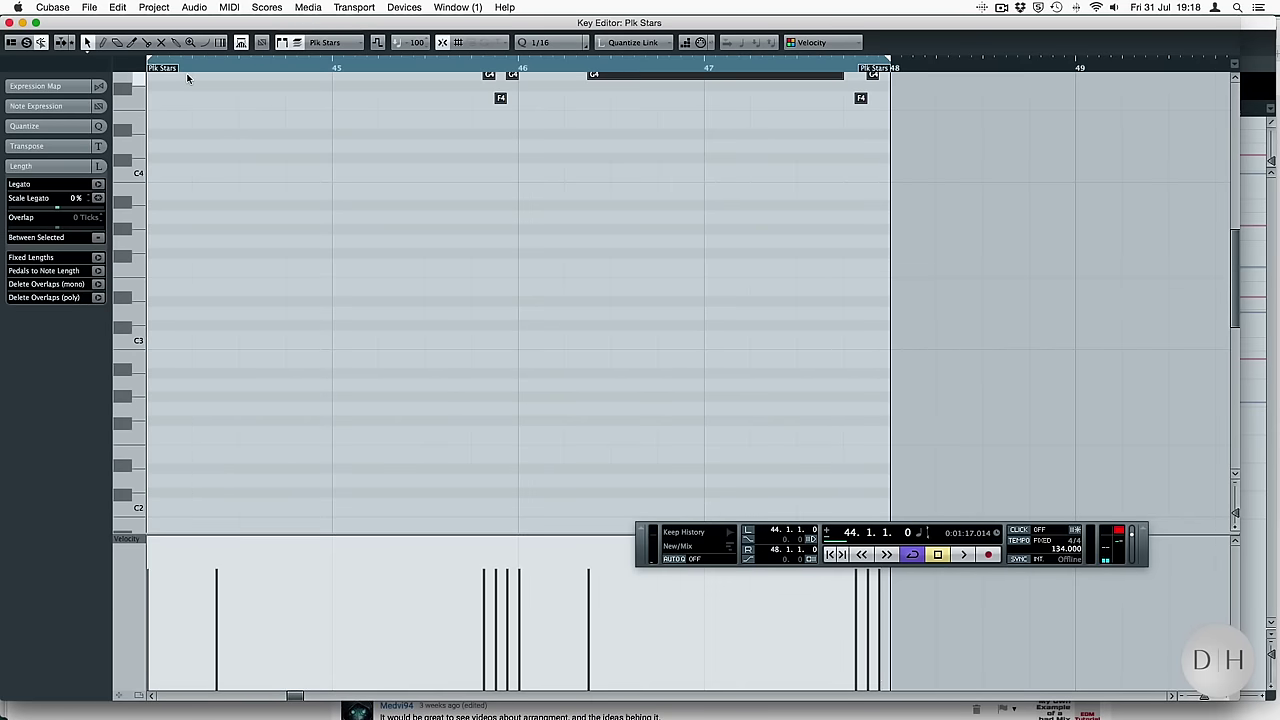
{"action": "key", "text": "shift+Down"}
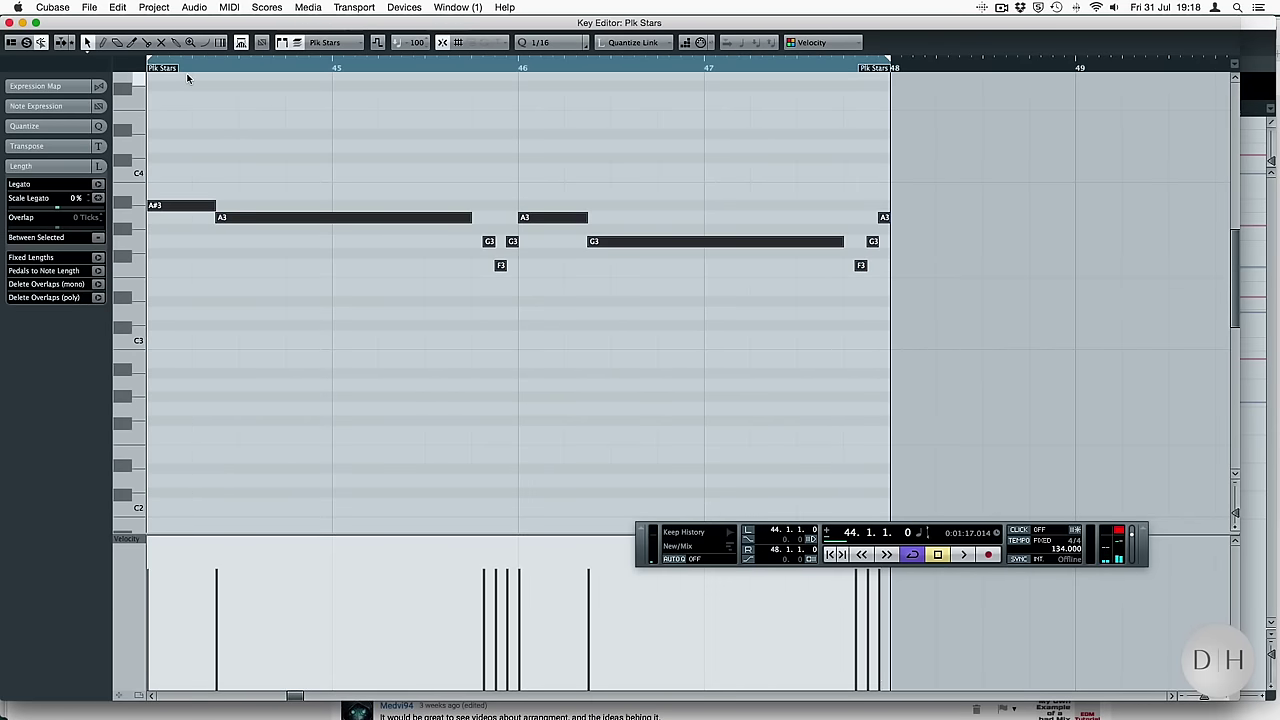
{"action": "key", "text": "space"}
{"action": "key", "text": "Return"}
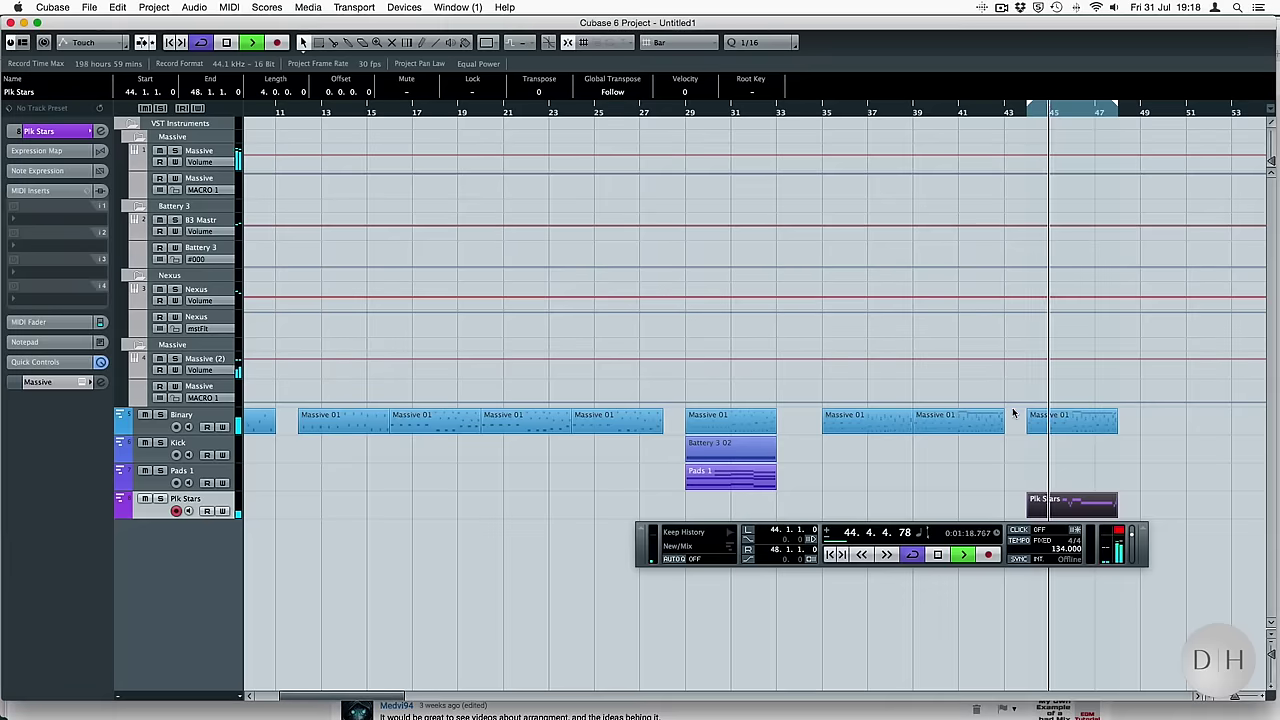
Delete the top melody notes from A#4 down to F4 in the Massive 01 part at bar 44
{"action": "double_click", "coordinate": [1070, 426]}
{"action": "left_click_drag", "start_coordinate": [930, 150], "coordinate": [181, 239]}
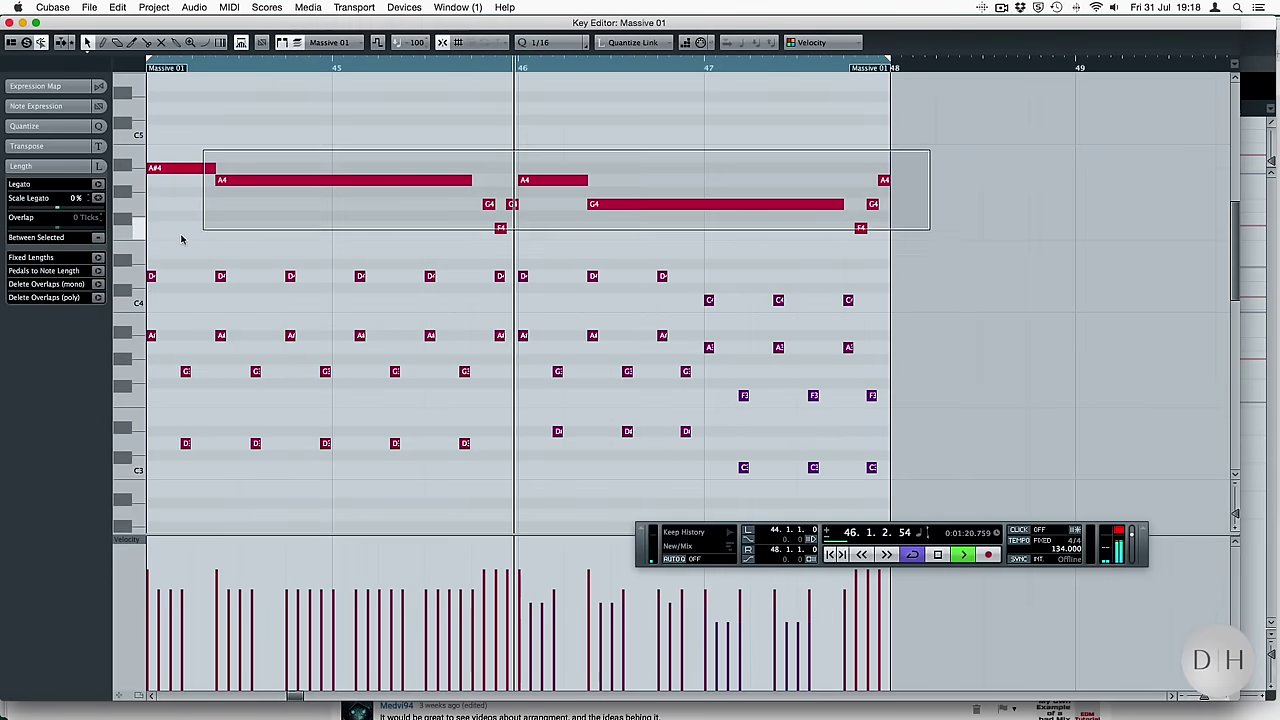
{"action": "key", "text": "Delete"}
{"action": "key", "text": "Return"}
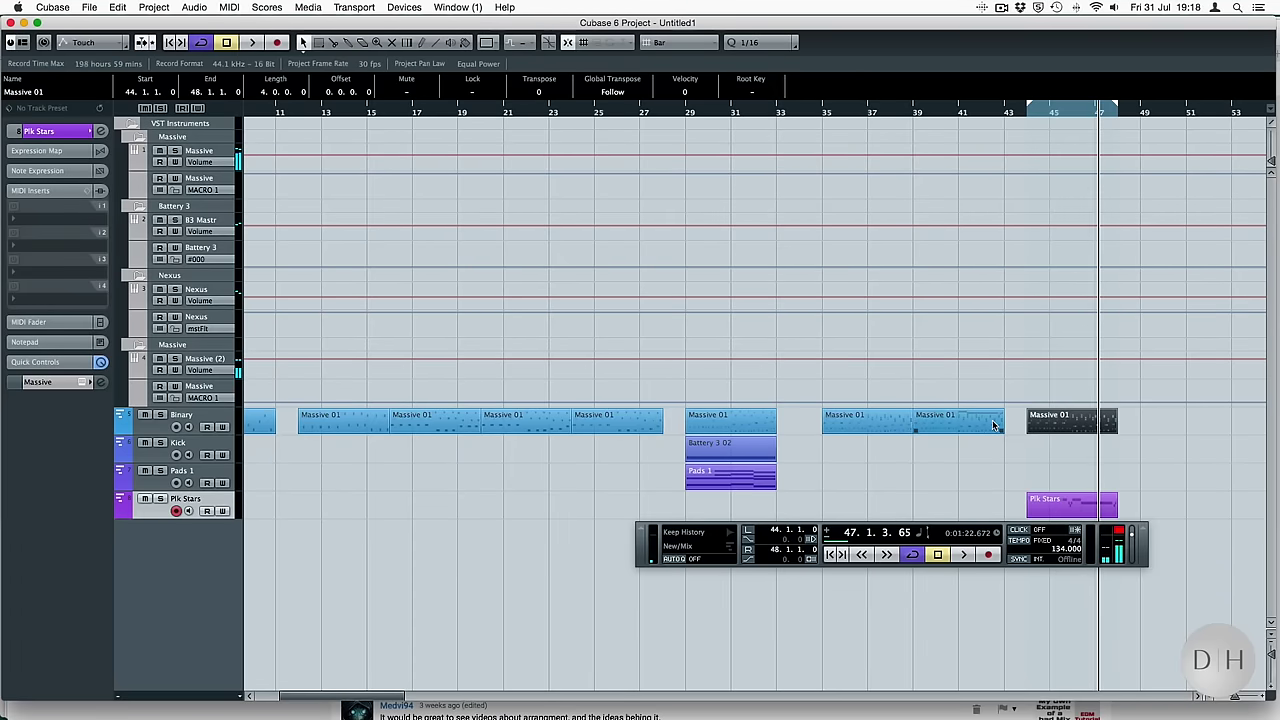
Check the Massive 01 part at bar 39 and play the loop from bar 44
{"action": "left_click", "coordinate": [993, 425]}
{"action": "key", "text": "Return"}
{"action": "key", "text": "Return"}
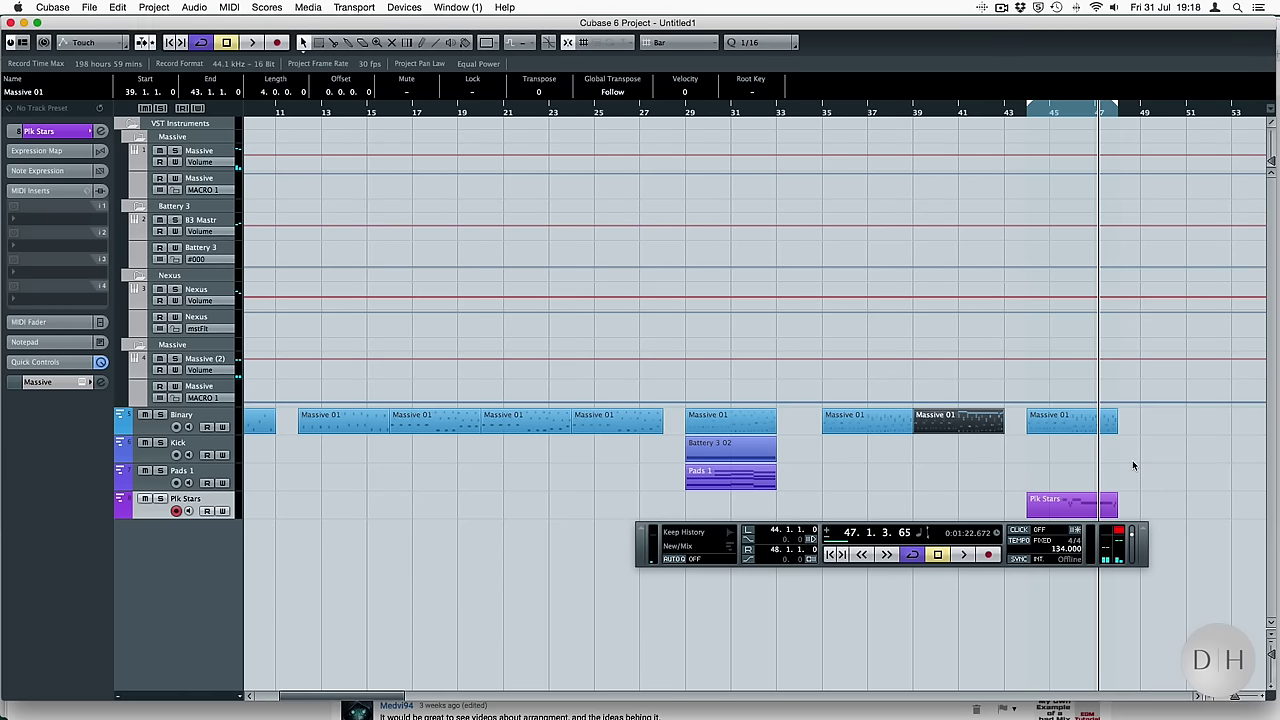
{"action": "key", "text": "space"}
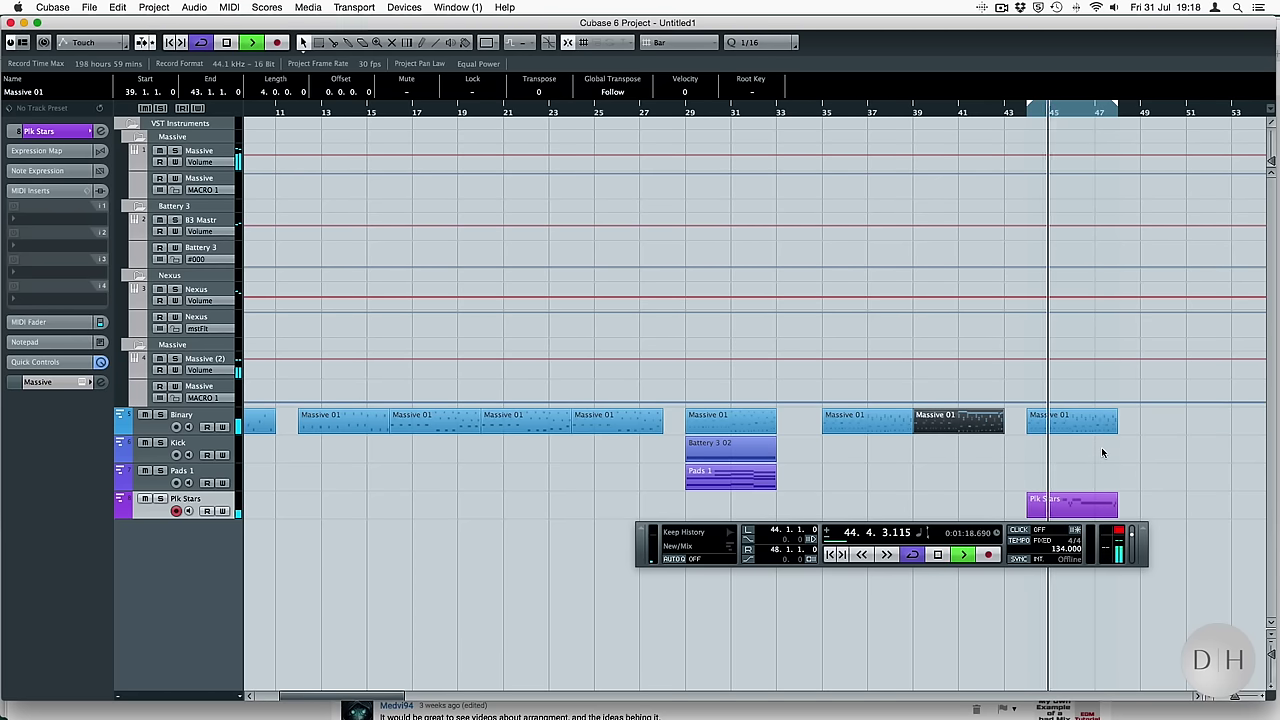
Duplicate the Plk Stars track, name the copy "plk stars chd" and stop playback
{"action": "left_click", "coordinate": [219, 504], "text": "super"}
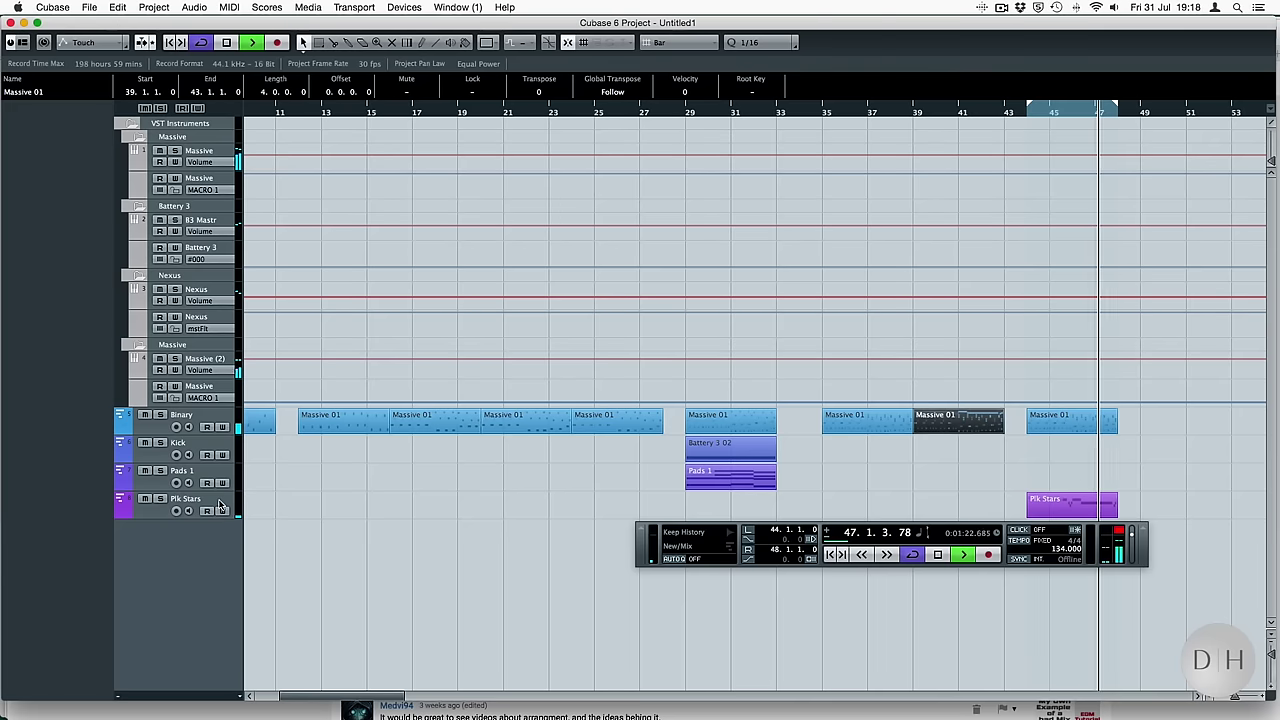
{"action": "right_click", "coordinate": [216, 495]}
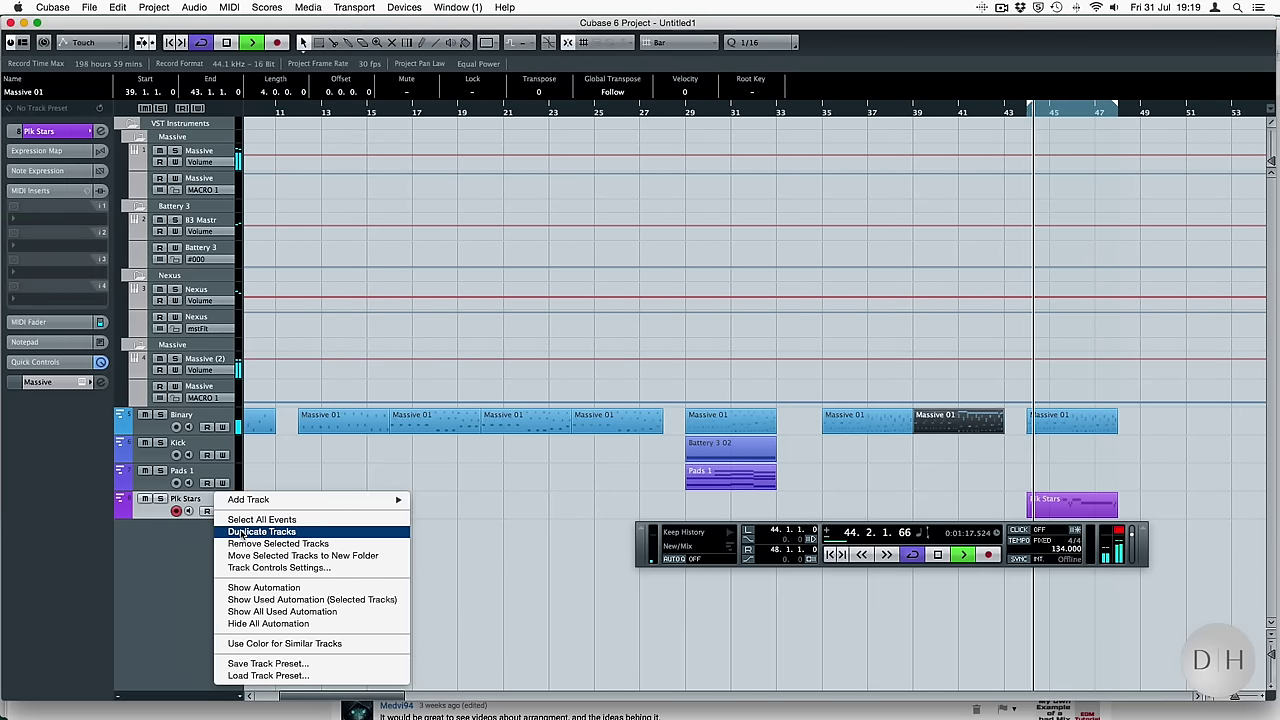
{"action": "left_click", "coordinate": [241, 532]}
{"action": "double_click", "coordinate": [195, 527]}
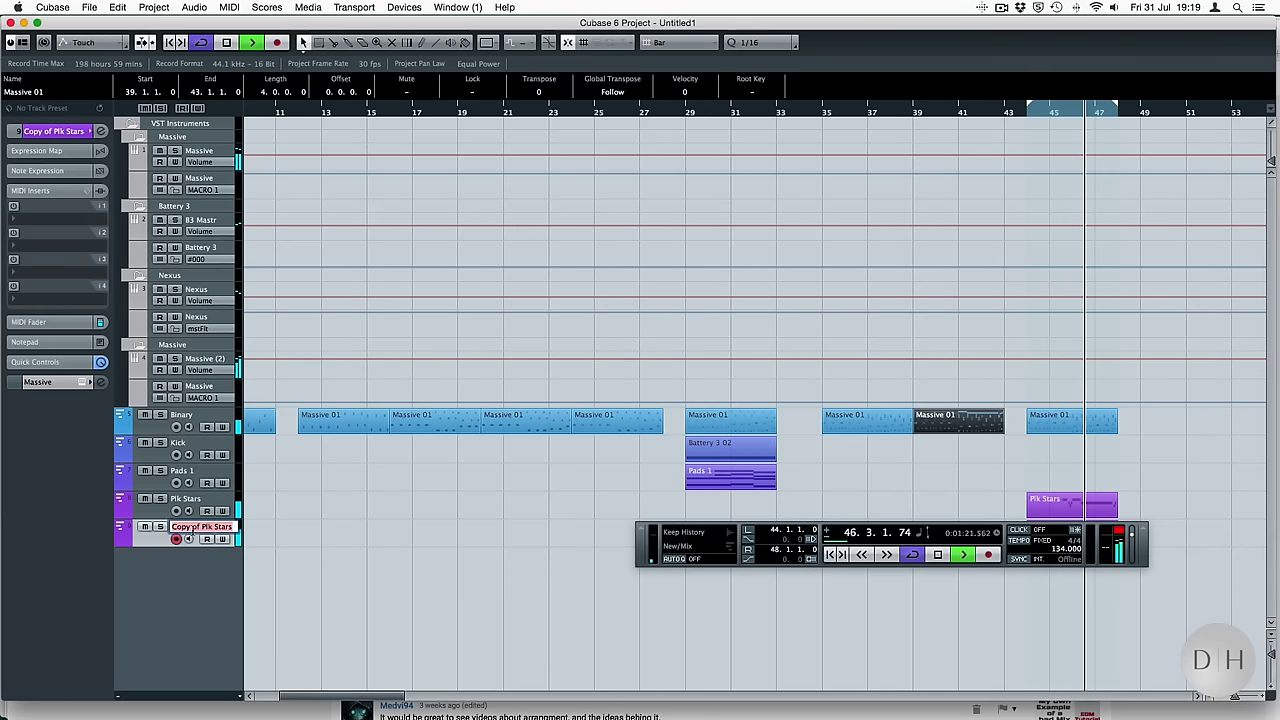
{"action": "type", "text": "plk stars"}
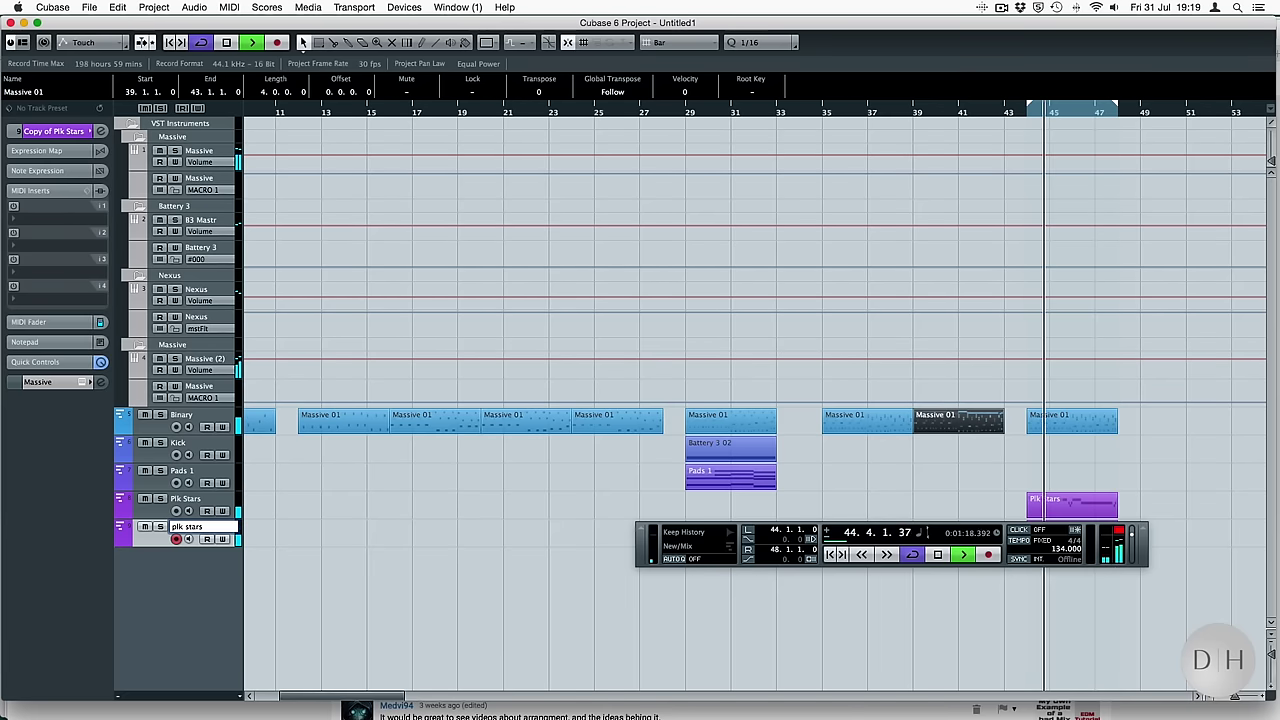
{"action": "type", "text": " chr"}
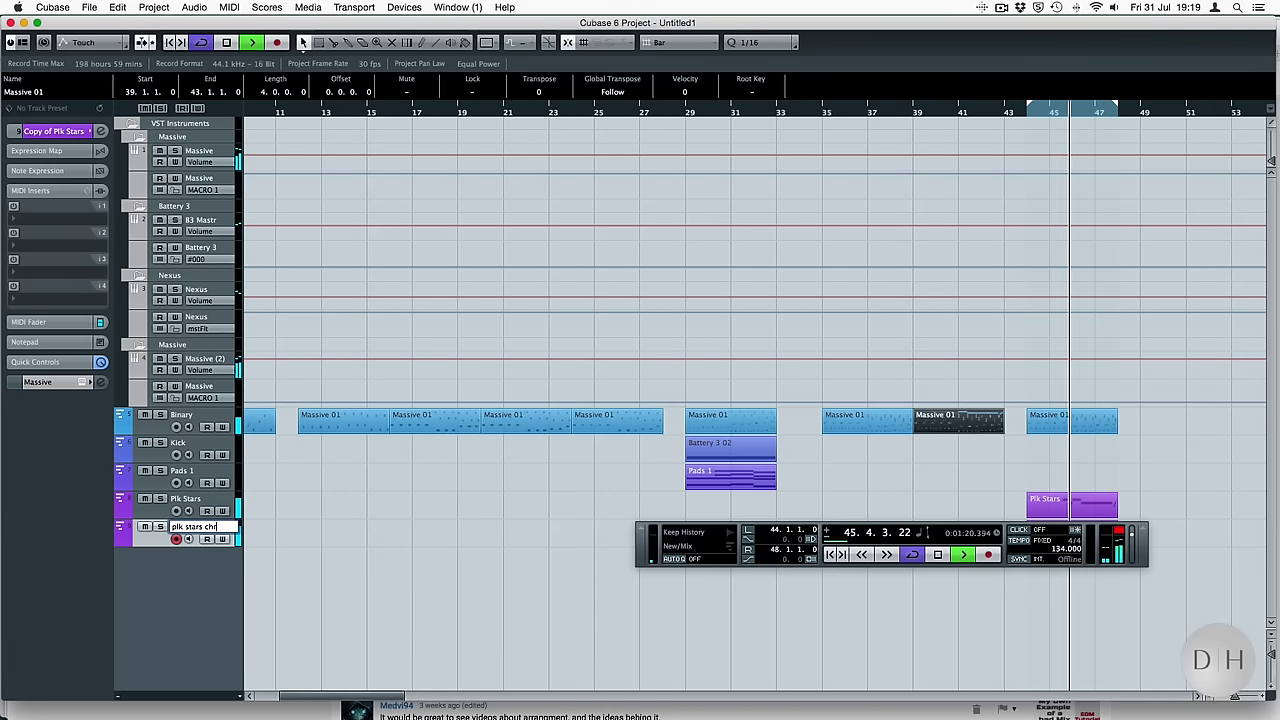
{"action": "key", "text": "BackSpace"}
{"action": "type", "text": "d"}
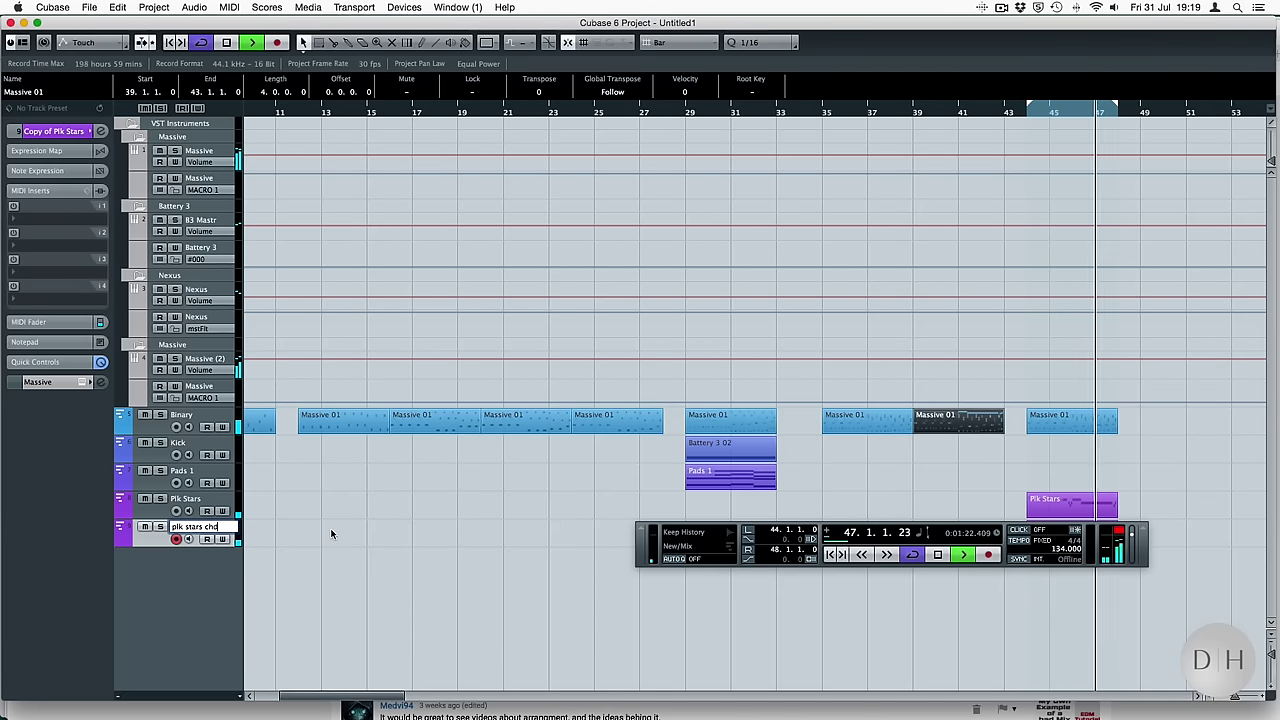
{"action": "key", "text": "BackSpace"}
{"action": "type", "text": "d"}
{"action": "left_click", "coordinate": [332, 533]}
{"action": "key", "text": "space"}
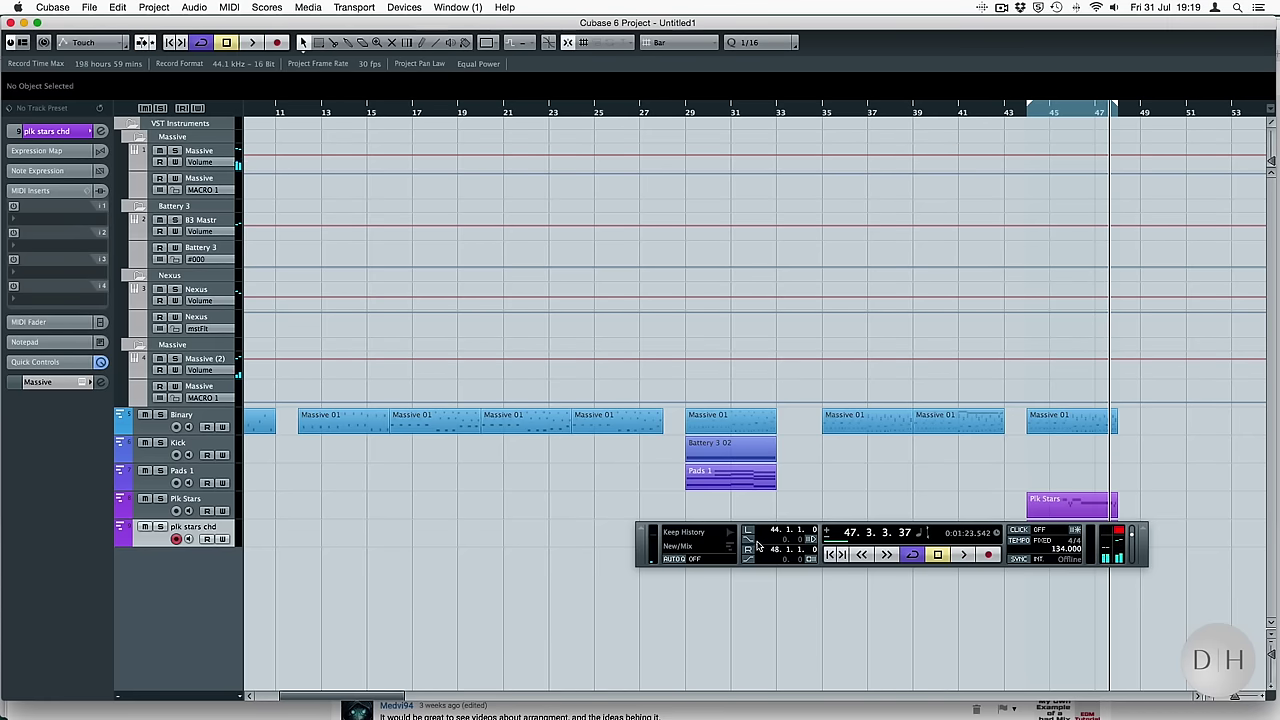
Move the floating transport out of the way and delete the duplicated part on the plk stars chd track
{"action": "left_click_drag", "start_coordinate": [650, 550], "coordinate": [776, 660]}
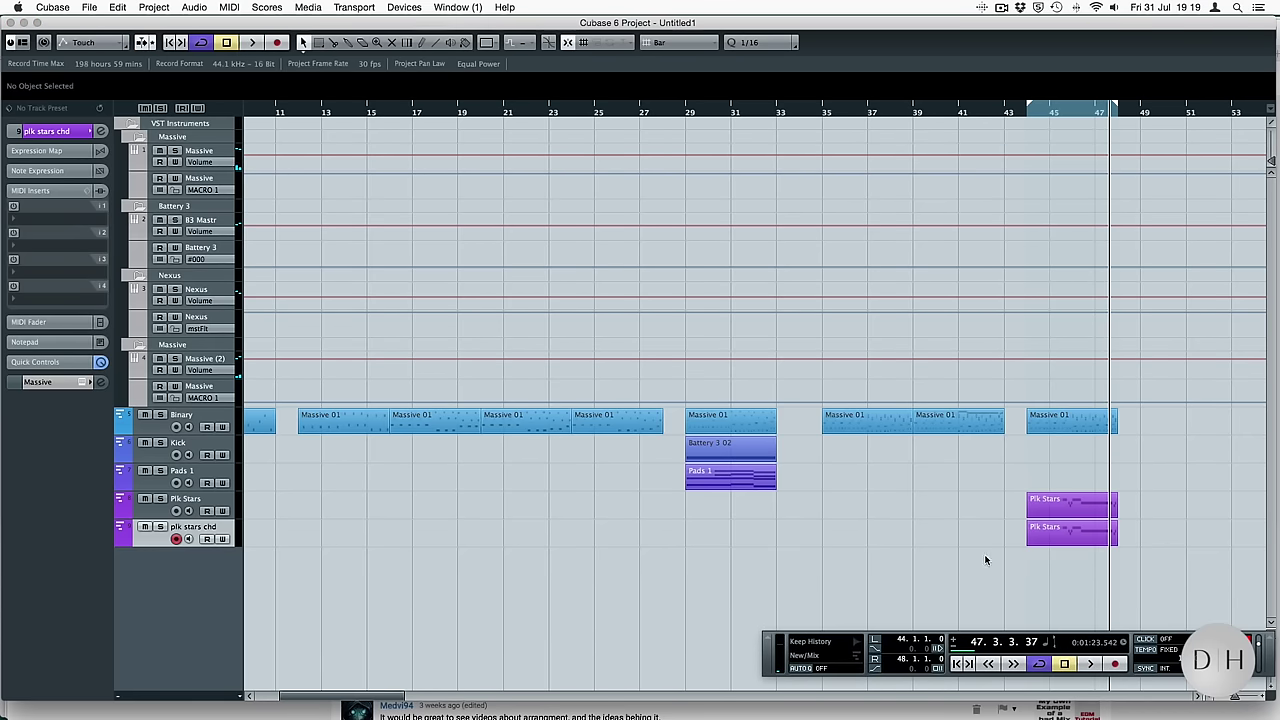
{"action": "left_click", "coordinate": [1075, 533]}
{"action": "key", "text": "Delete"}
Copy all arpeggio notes of the Massive 01 part at bar 44 into a new part at bar 44 on the plk stars chd track
{"action": "double_click", "coordinate": [1048, 428]}
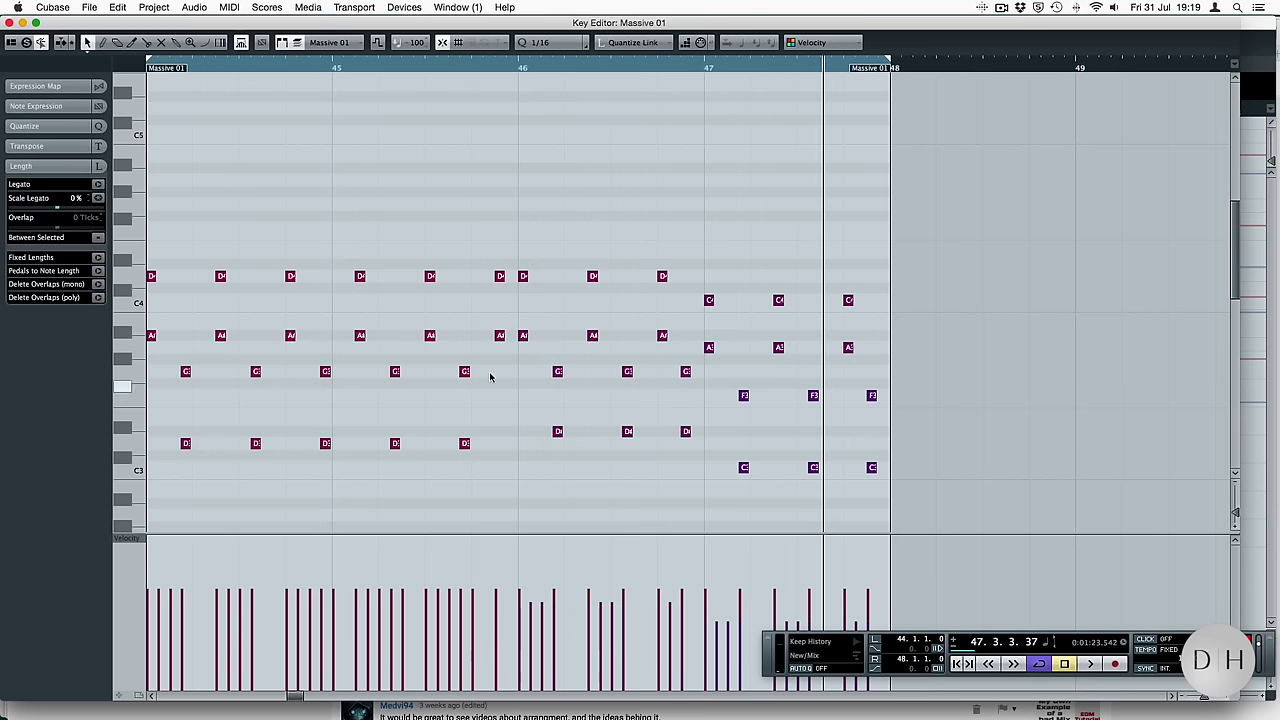
{"action": "left_click_drag", "start_coordinate": [937, 206], "coordinate": [158, 505]}
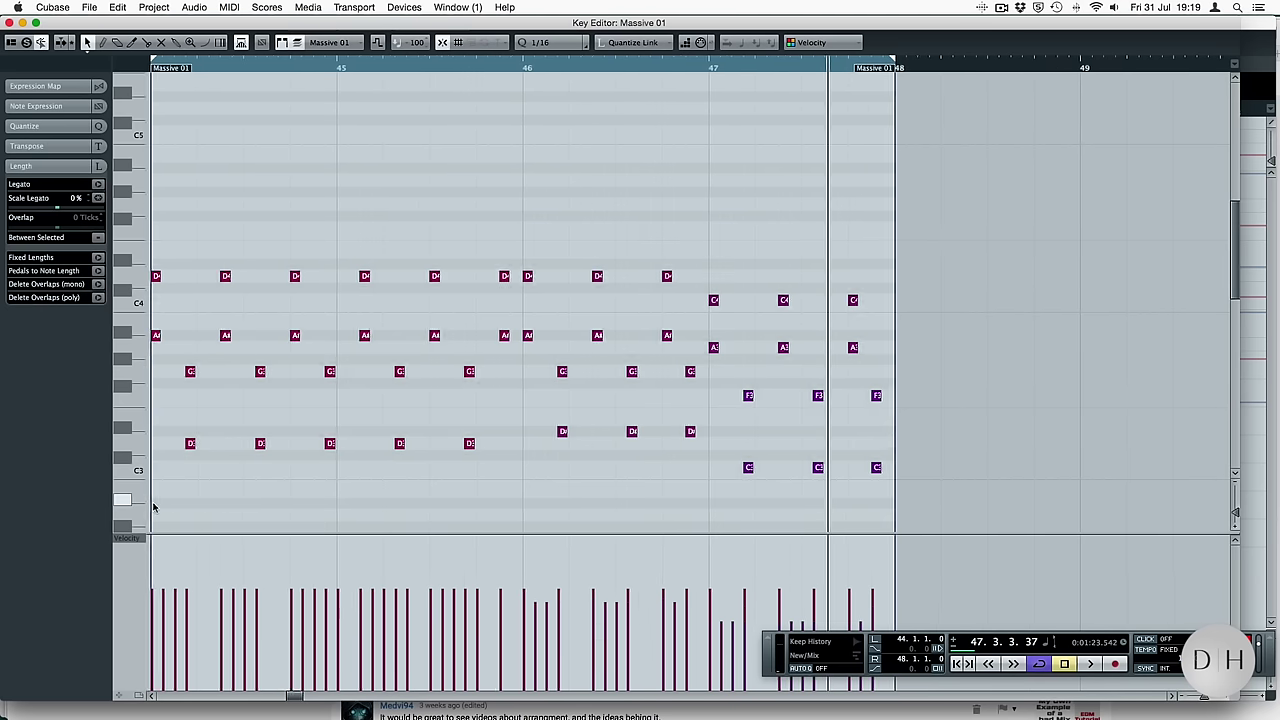
{"action": "key", "text": "Return"}
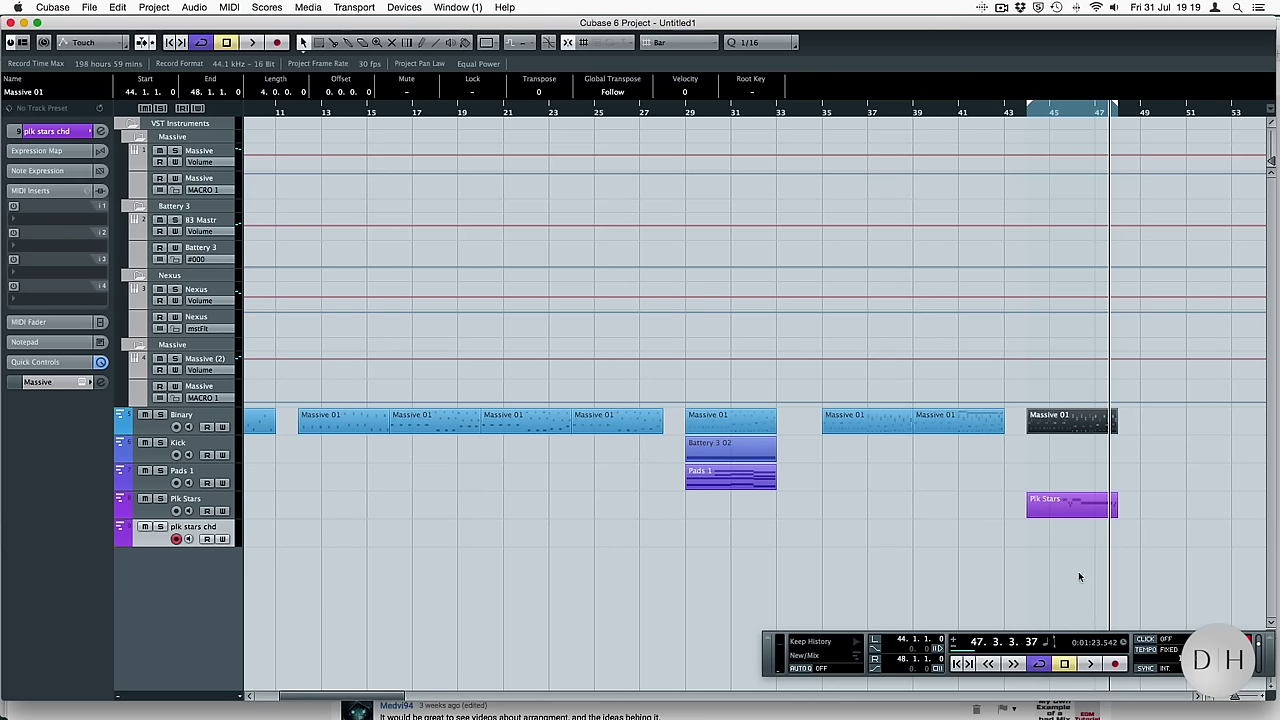
{"action": "double_click", "coordinate": [1054, 527]}
{"action": "key", "text": "KP_1"}
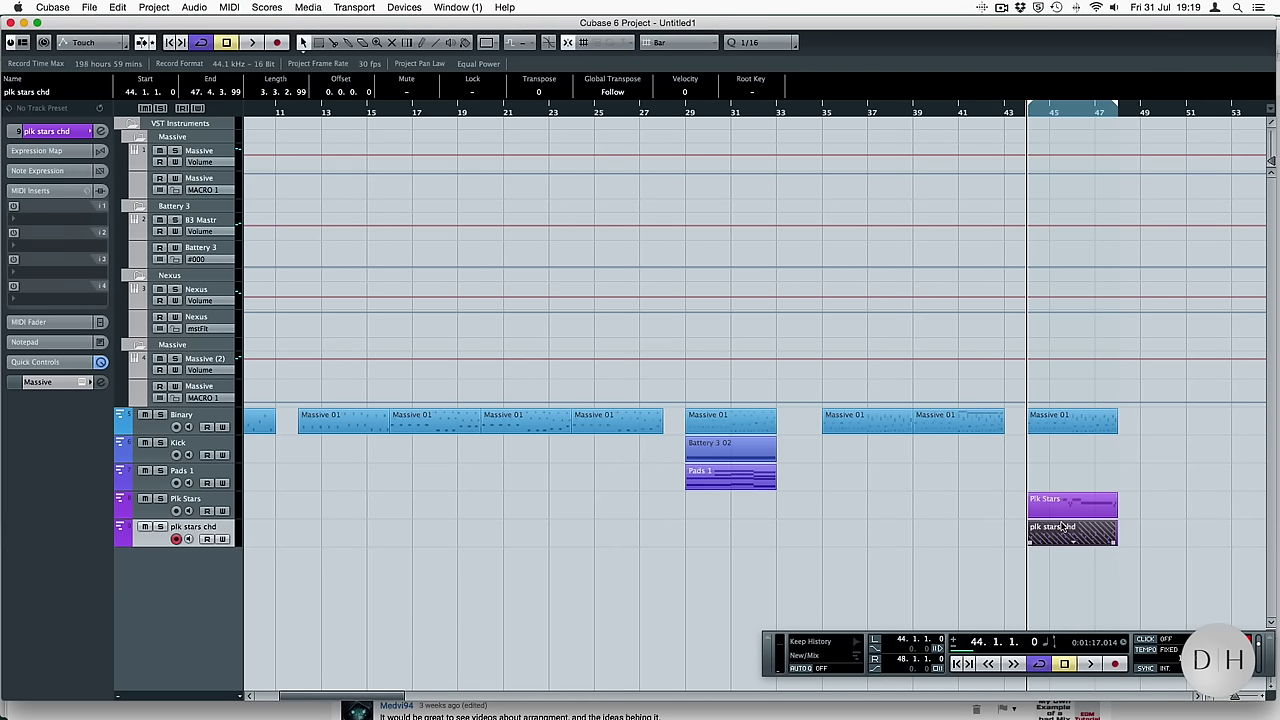
{"action": "double_click", "coordinate": [1051, 534]}
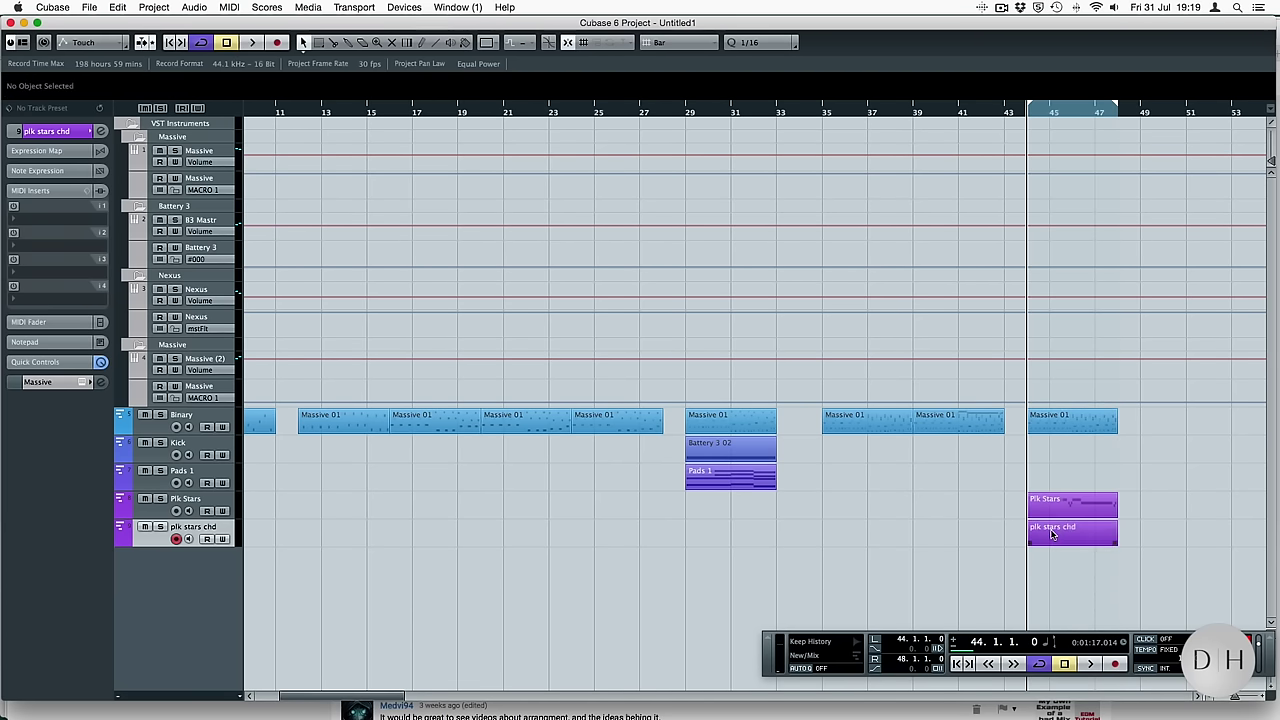
{"action": "double_click", "coordinate": [1051, 534]}
{"action": "key", "text": "super+v"}
{"action": "key", "text": "Return"}
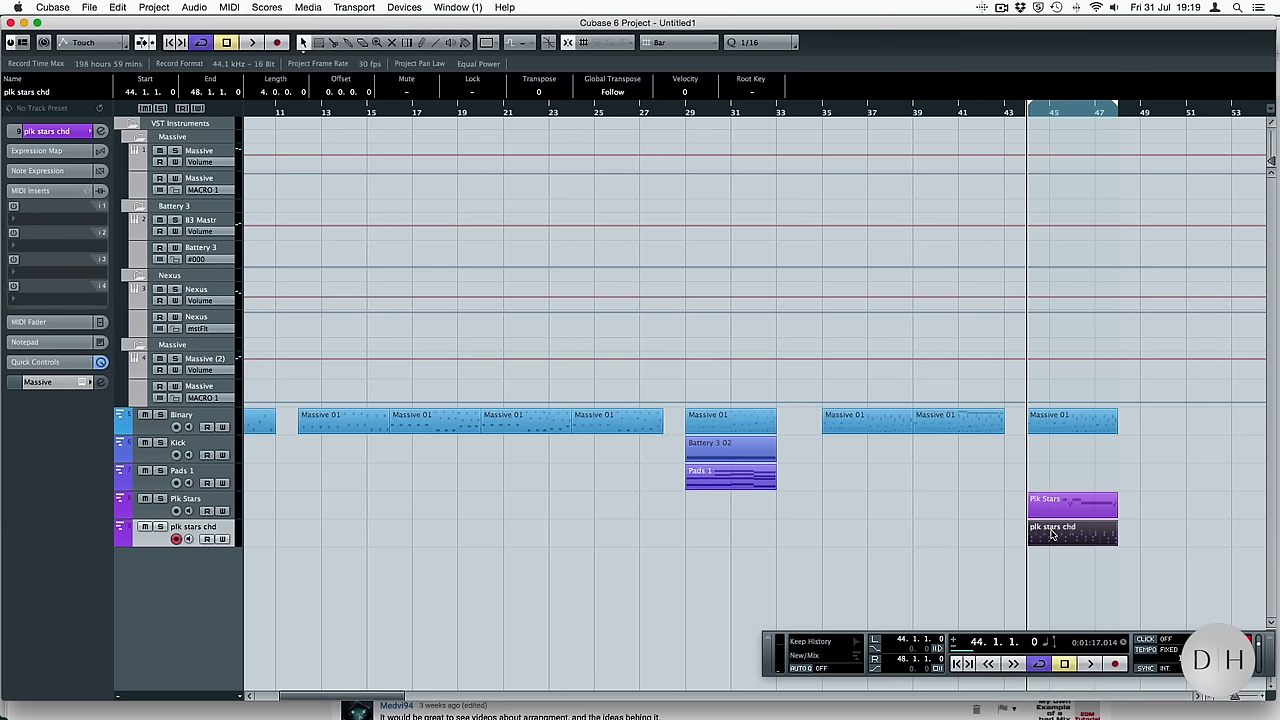
Play the loop from bar 44, mute the Binary track to hear the pluck parts alone and stop playback
{"action": "key", "text": "space"}
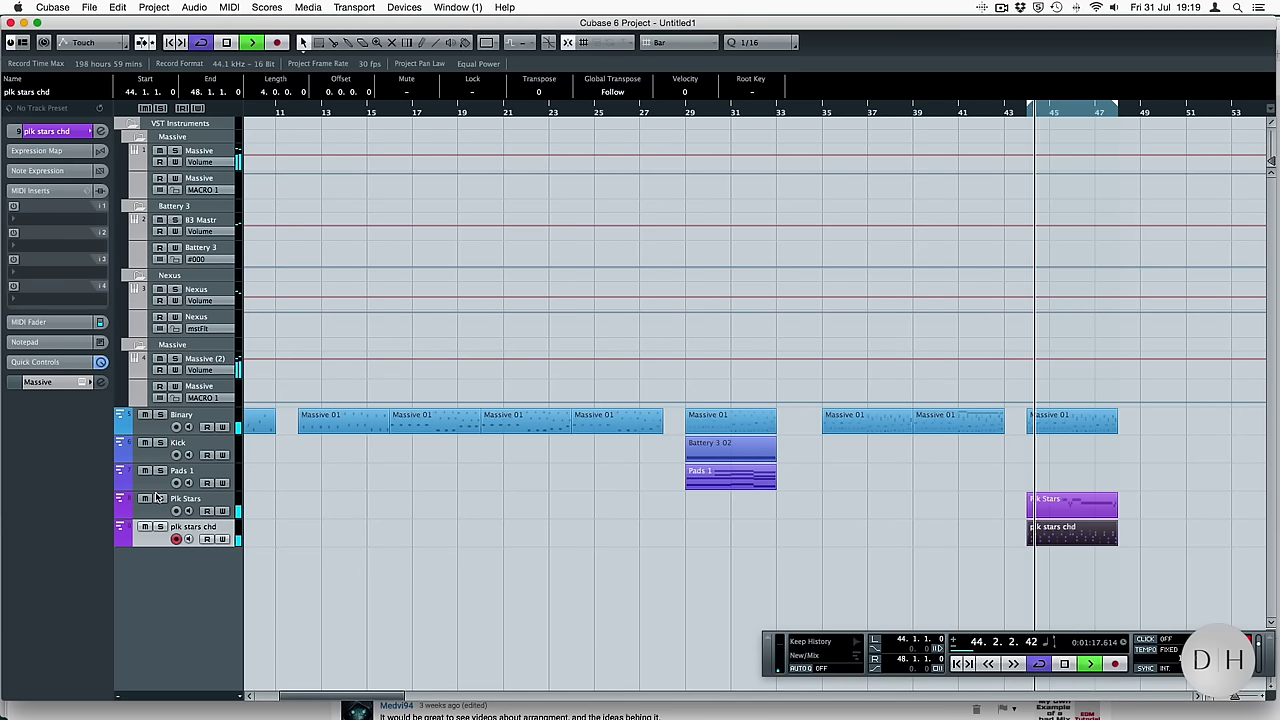
{"action": "left_click", "coordinate": [144, 414]}
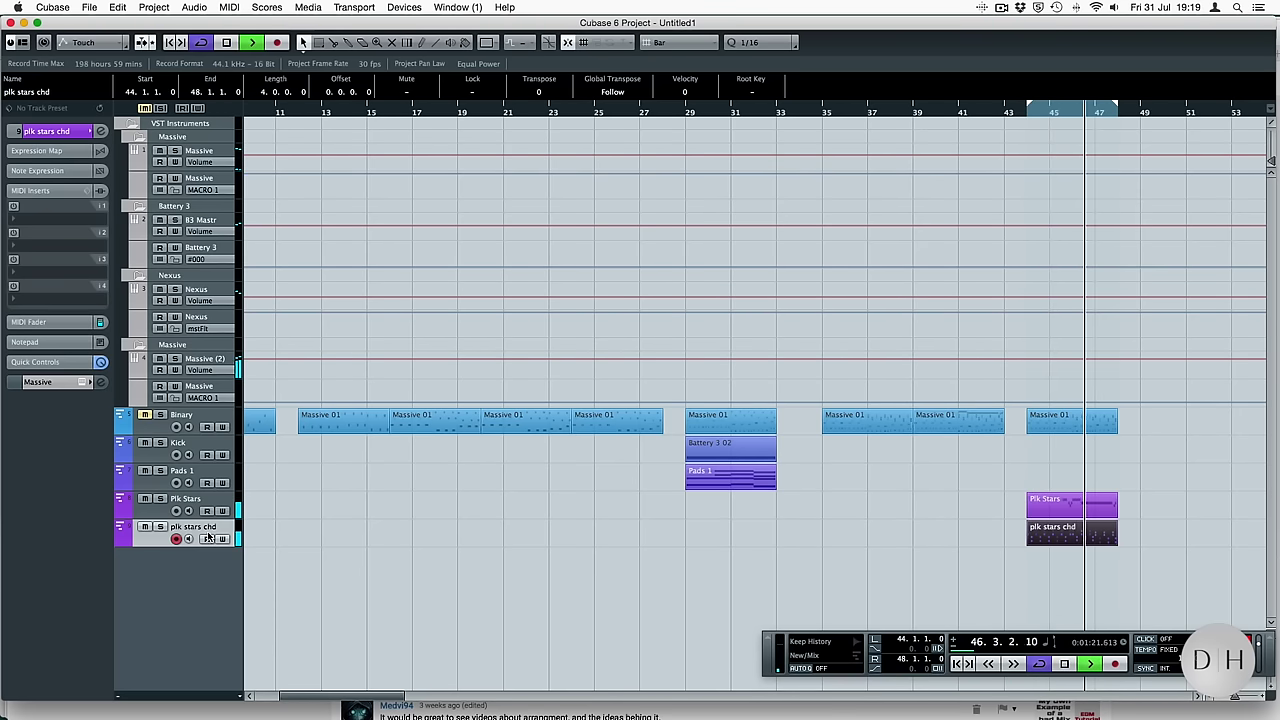
{"action": "key", "text": "space"}
Insert the Quantizer MIDI effect with swing on the plk stars chd and Plk Stars tracks, setting the Plk Stars swing to 75%
{"action": "left_click", "coordinate": [52, 221]}
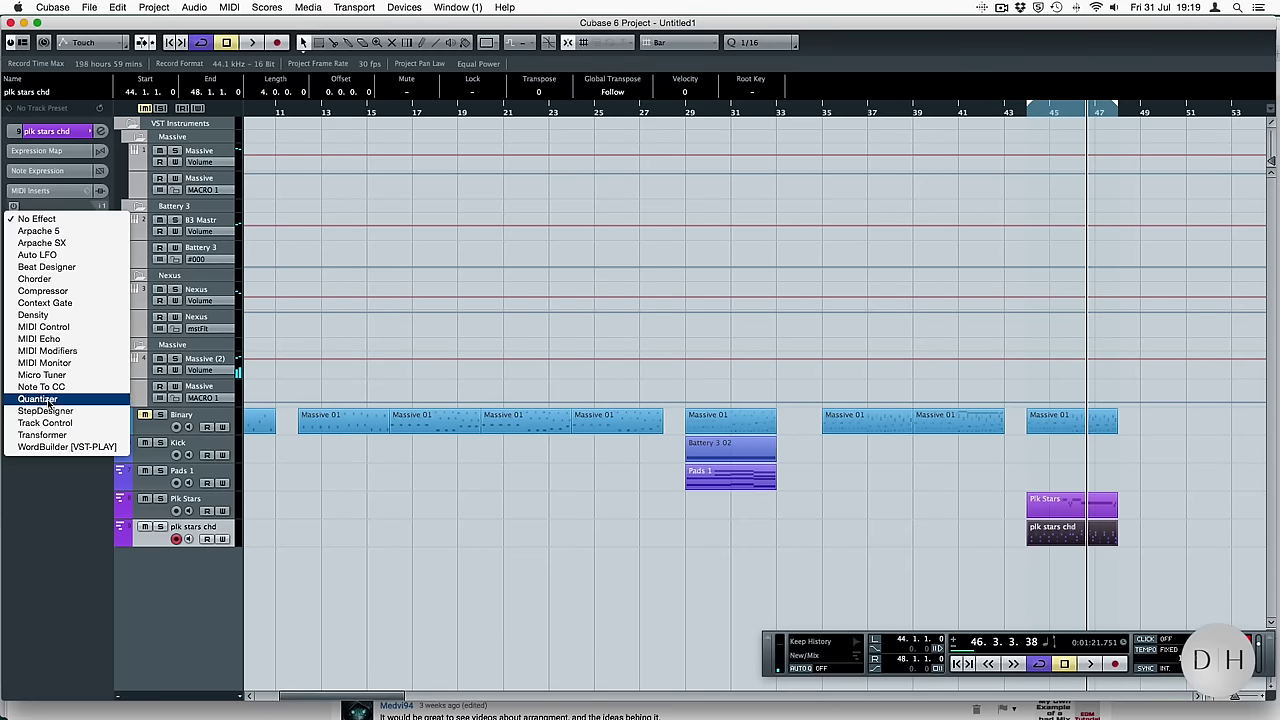
{"action": "left_click", "coordinate": [25, 397]}
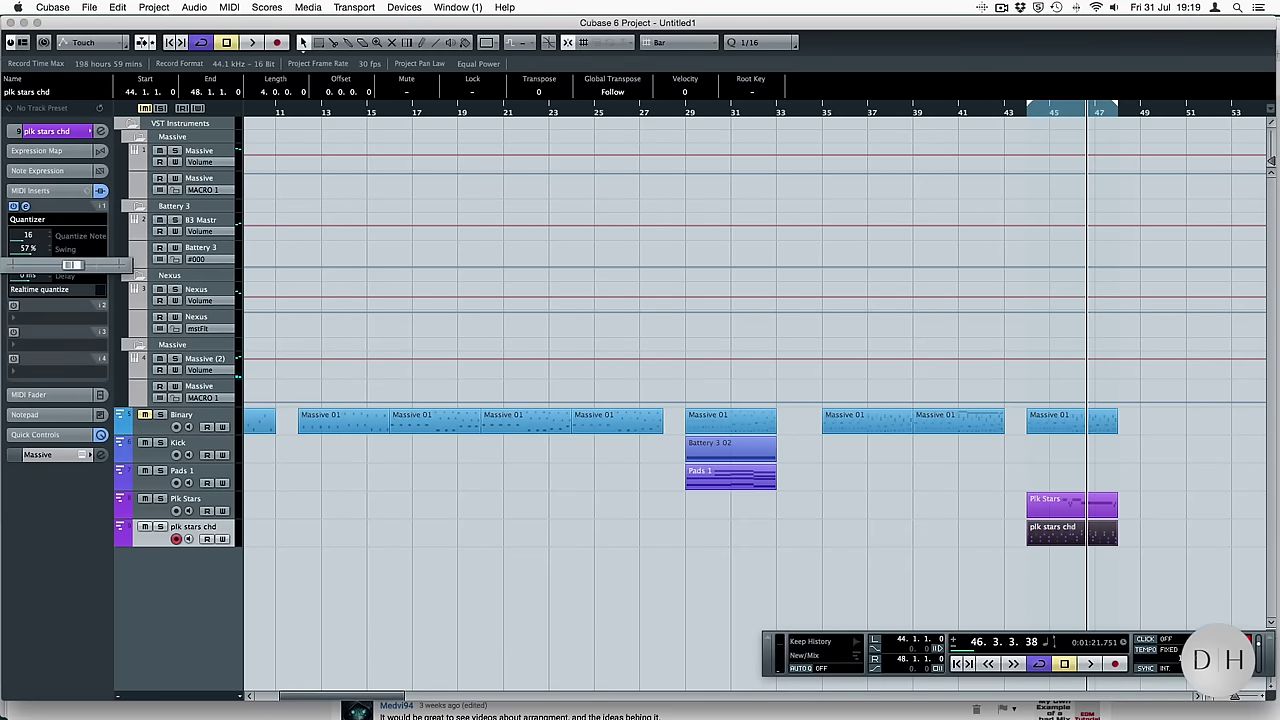
{"action": "left_click", "coordinate": [184, 513]}
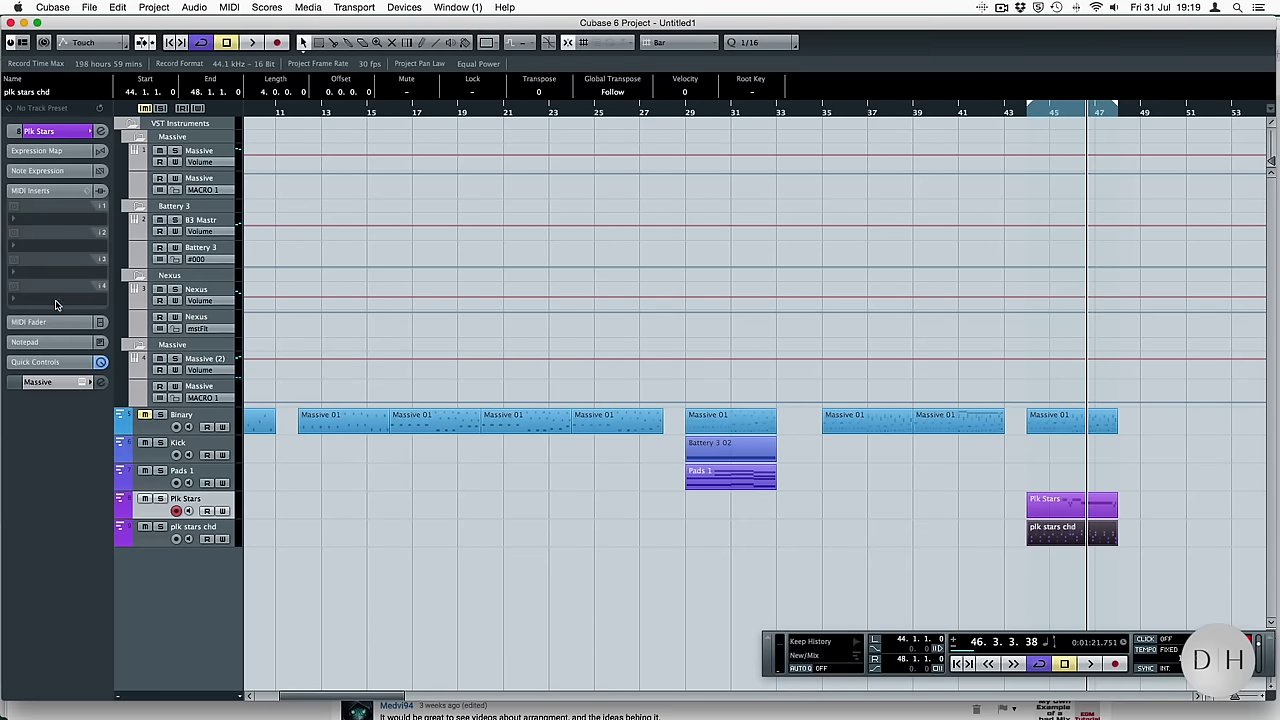
{"action": "left_click", "coordinate": [30, 226]}
{"action": "left_click", "coordinate": [25, 400]}
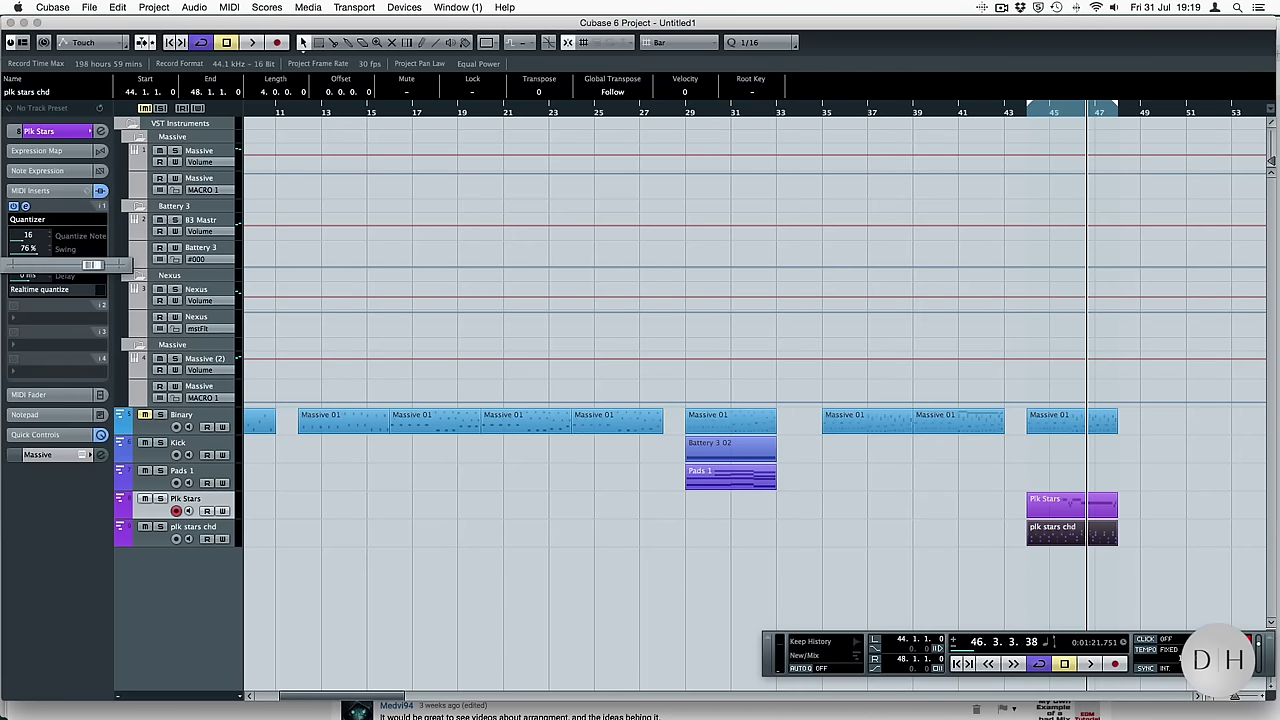
{"action": "left_click", "coordinate": [569, 516]}
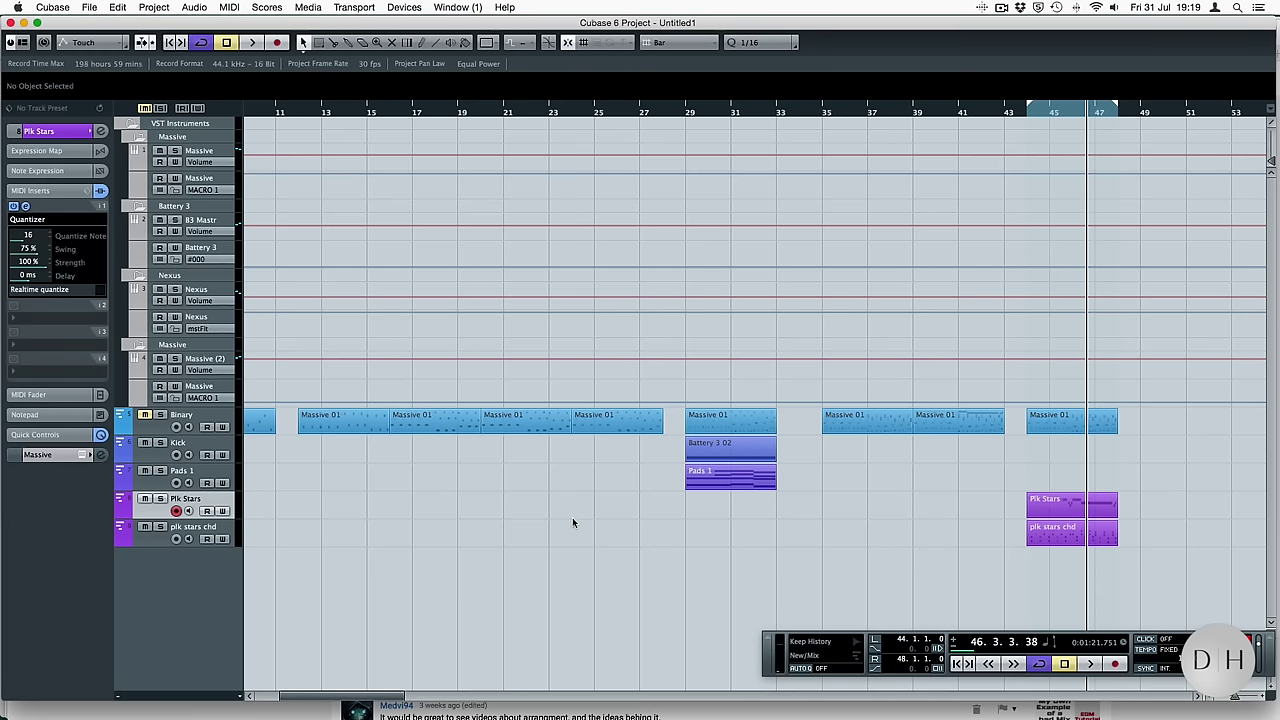
Audition the swung pluck parts and check the notes of the Plk Stars part at bar 44
{"action": "key", "text": "space"}
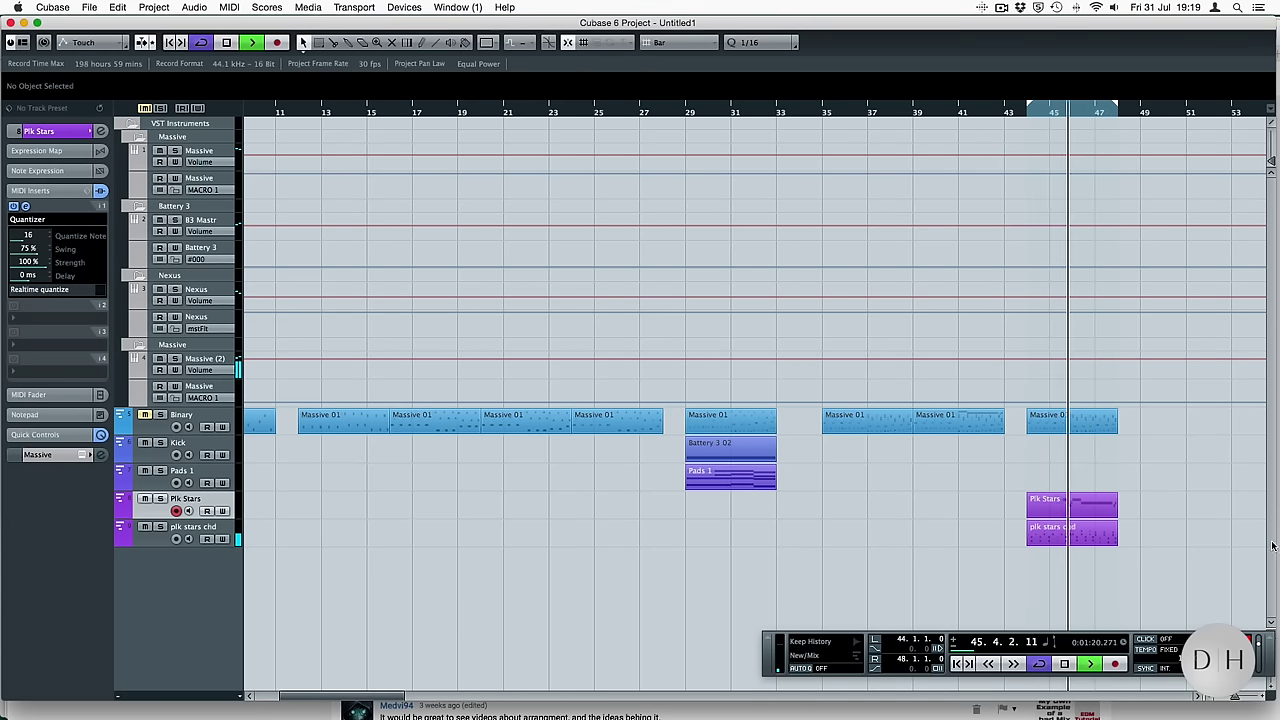
{"action": "double_click", "coordinate": [1074, 508]}
{"action": "key", "text": "space"}
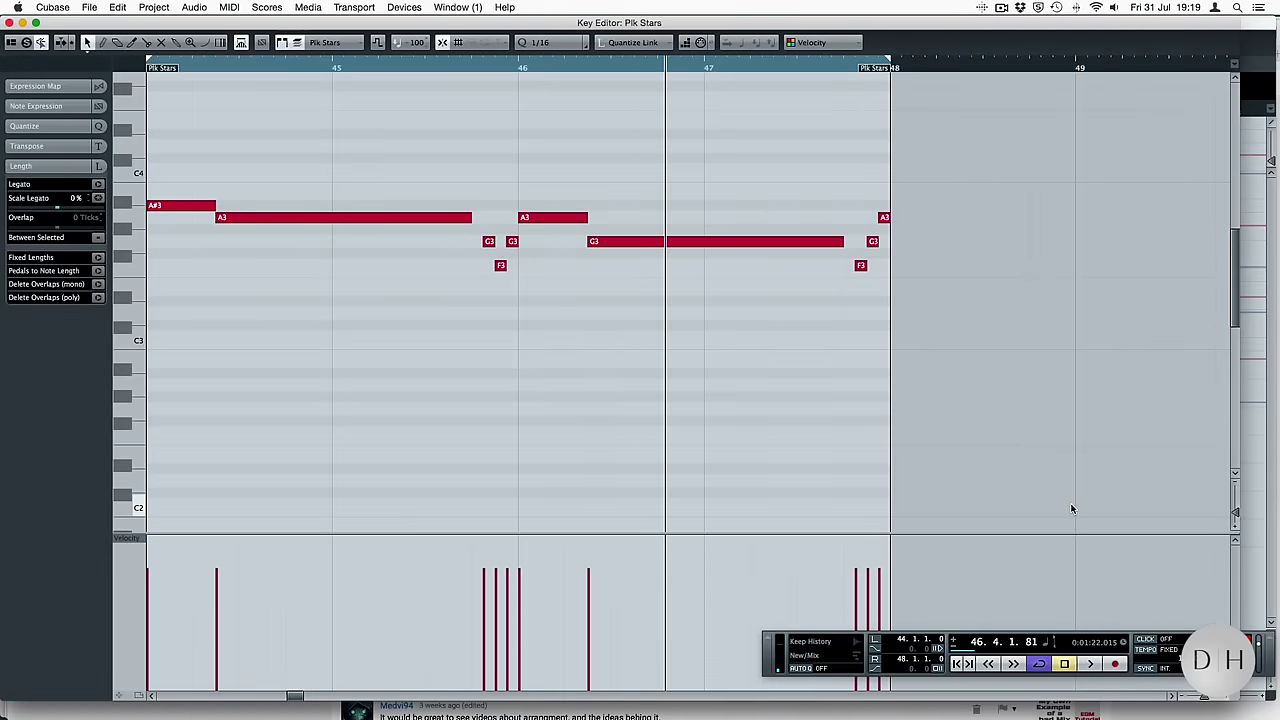
{"action": "key", "text": "Return"}
Duplicate both pluck parts to bar 48, set the loop range around the copies and open them together for note editing
{"action": "left_click_drag", "start_coordinate": [1055, 540], "coordinate": [1052, 542]}
{"action": "key", "text": "super+d"}
{"action": "key", "text": "p"}
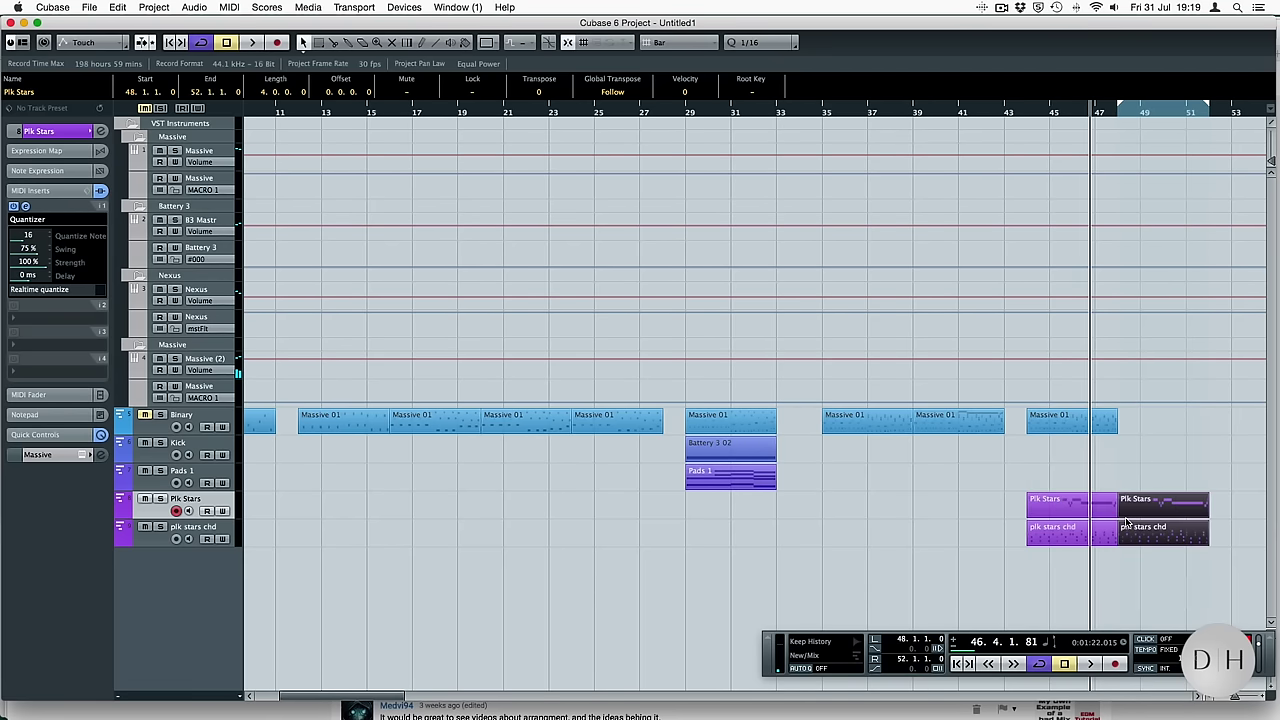
{"action": "key", "text": "l"}
{"action": "double_click", "coordinate": [1173, 503]}
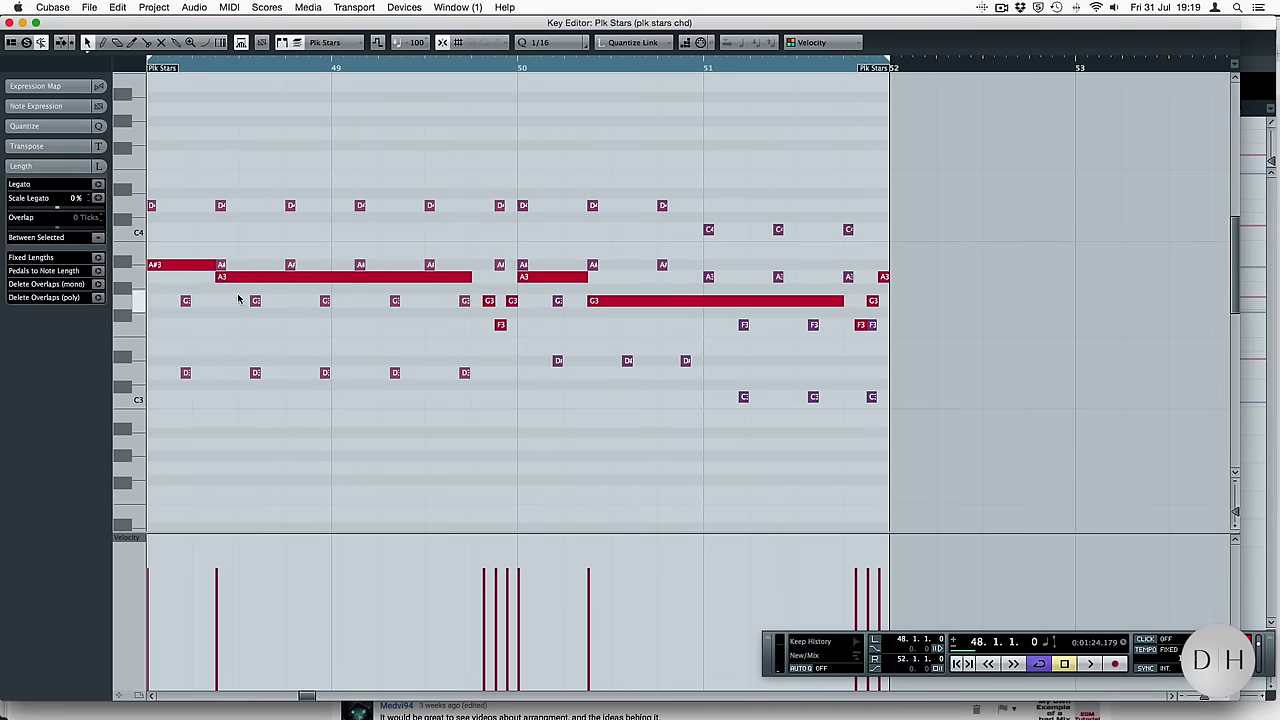
Check the notes of the Plk Stars melody part at bar 48 on their own and return to the arrangement
{"action": "key", "text": "Return"}
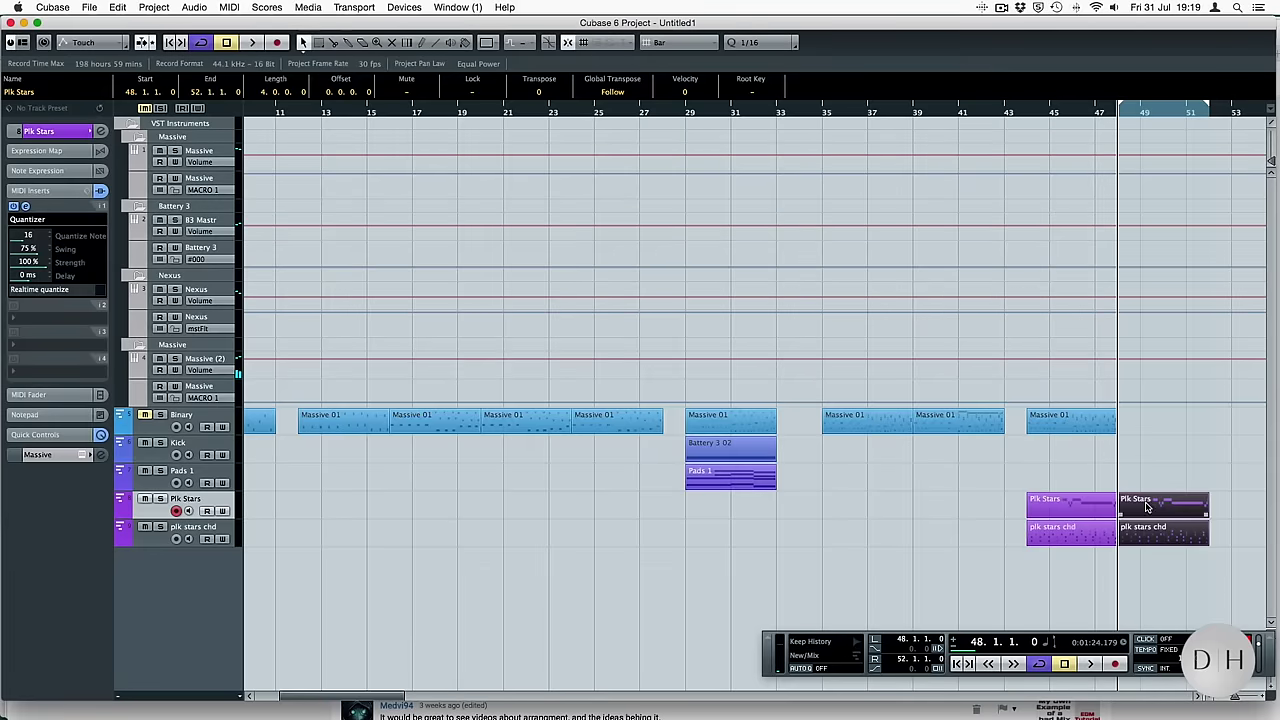
{"action": "double_click", "coordinate": [1155, 503]}
{"action": "left_click", "coordinate": [1153, 503]}
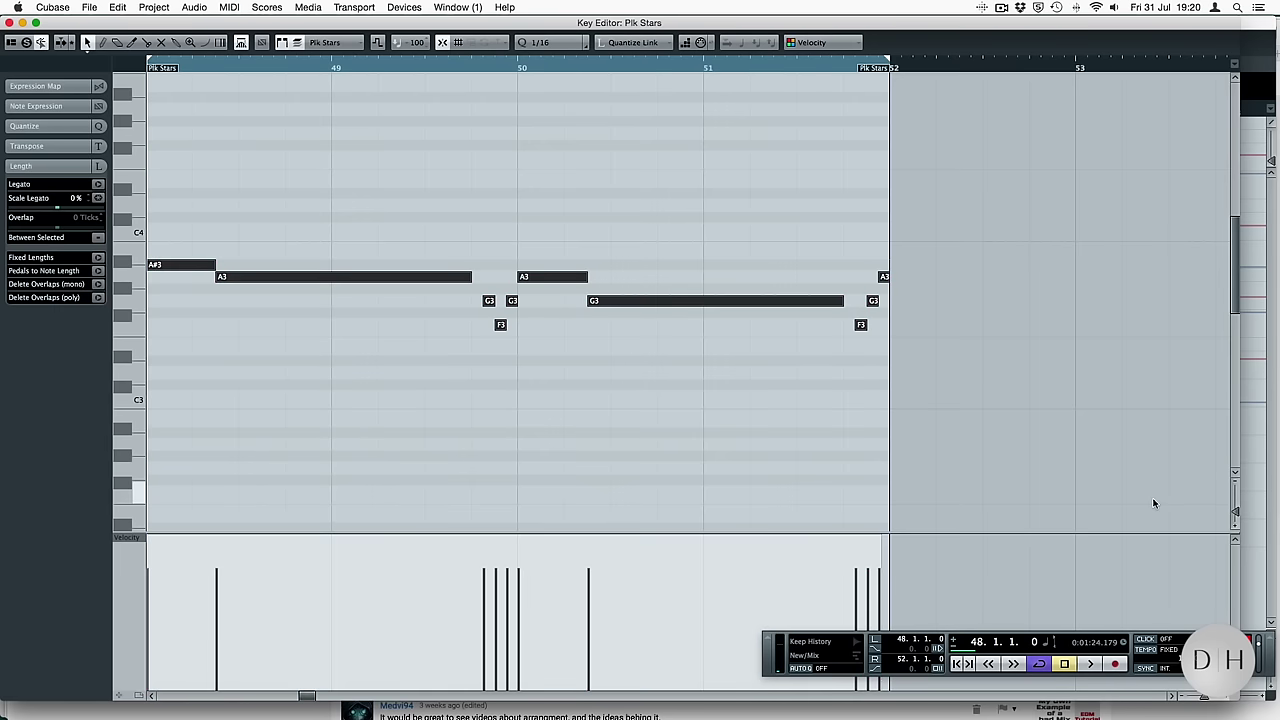
{"action": "key", "text": "Return"}
Start the loop at bar 48 and copy the Kick part from bar 29 to bar 48
{"action": "key", "text": "space"}
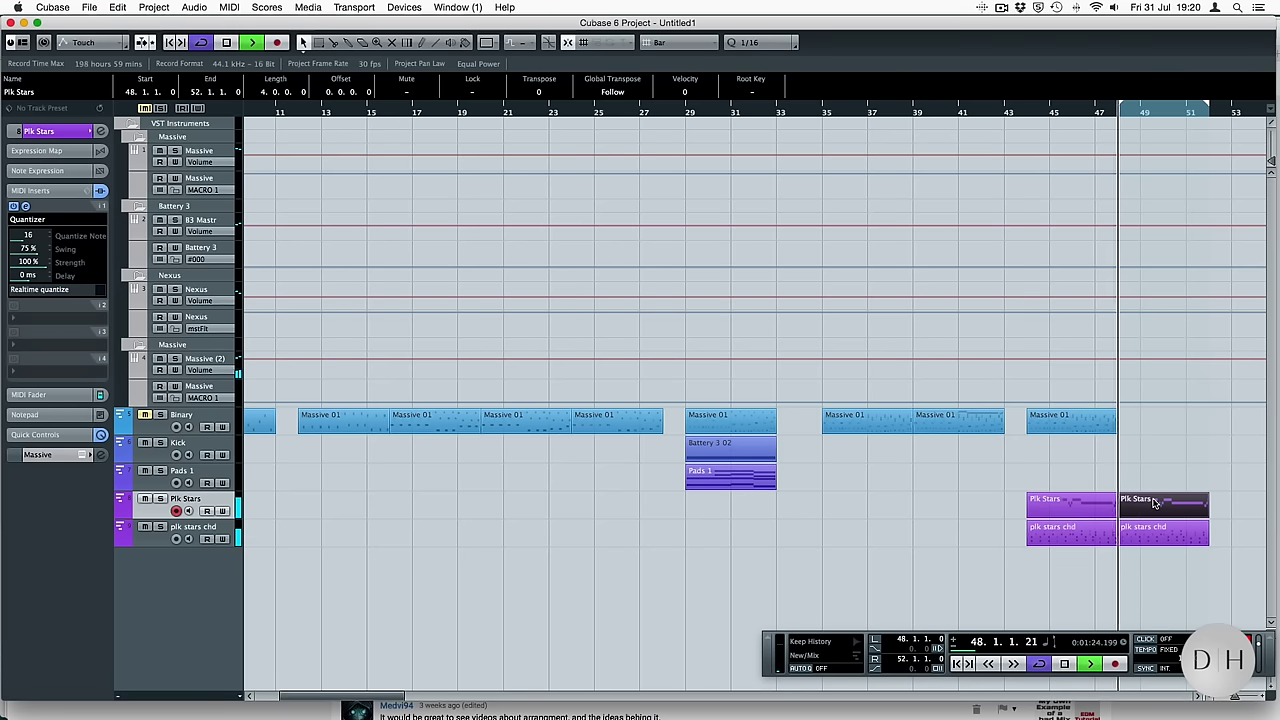
{"action": "left_click_drag", "start_coordinate": [728, 452], "coordinate": [1152, 466]}
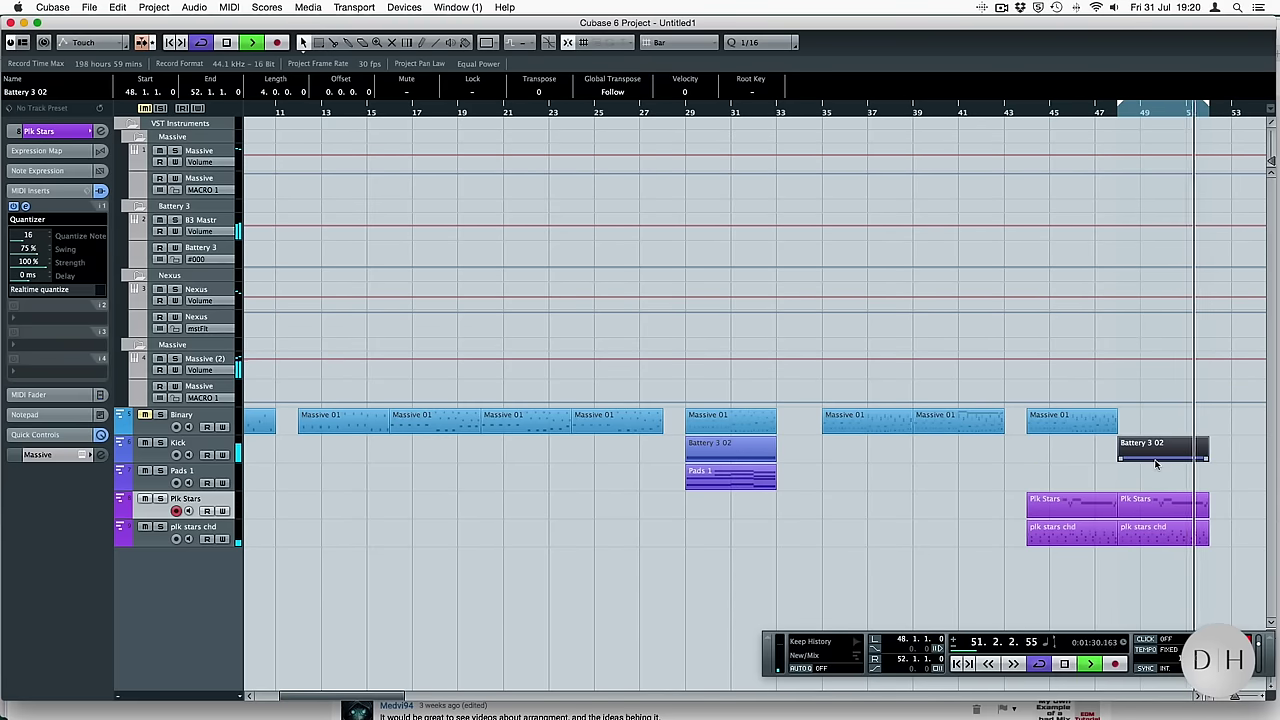
Raise the Massive (2) channel volume to -2.42 in the mixer with its synth open, stop playback and close both windows
{"action": "key", "text": "F3"}
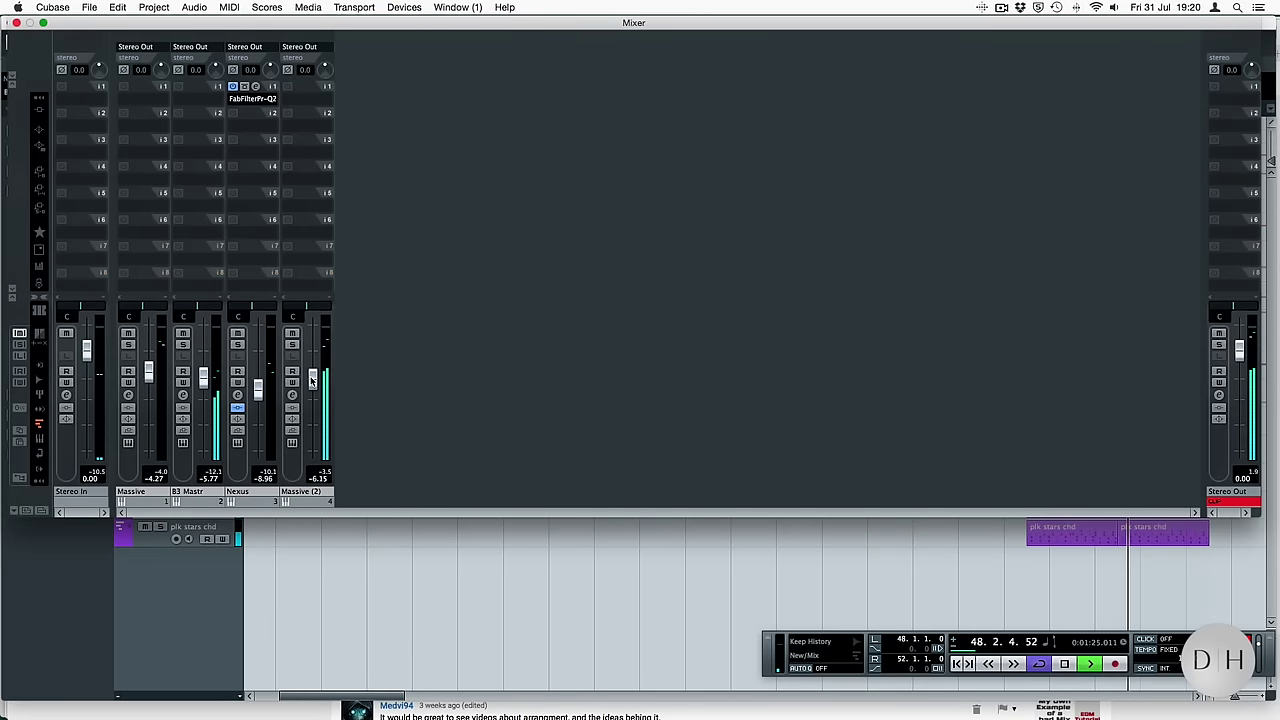
{"action": "left_click", "coordinate": [291, 441]}
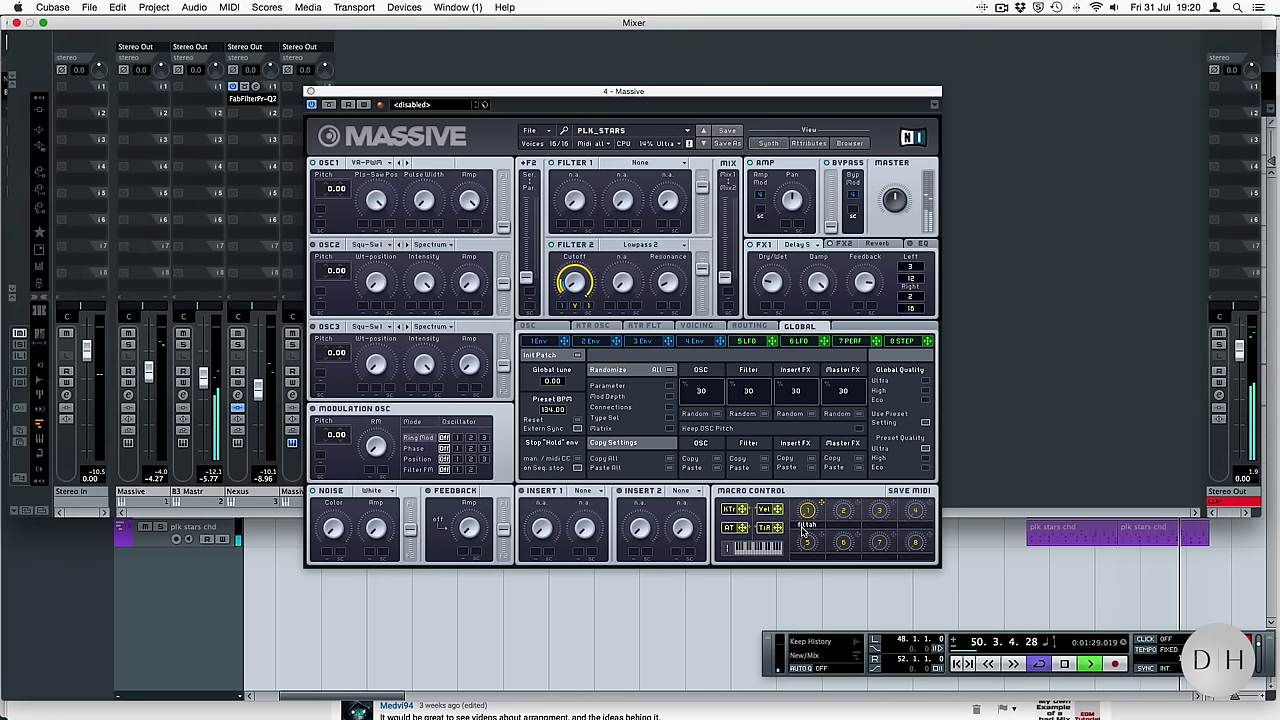
{"action": "key", "text": "XF86AudioRaiseVolume"}
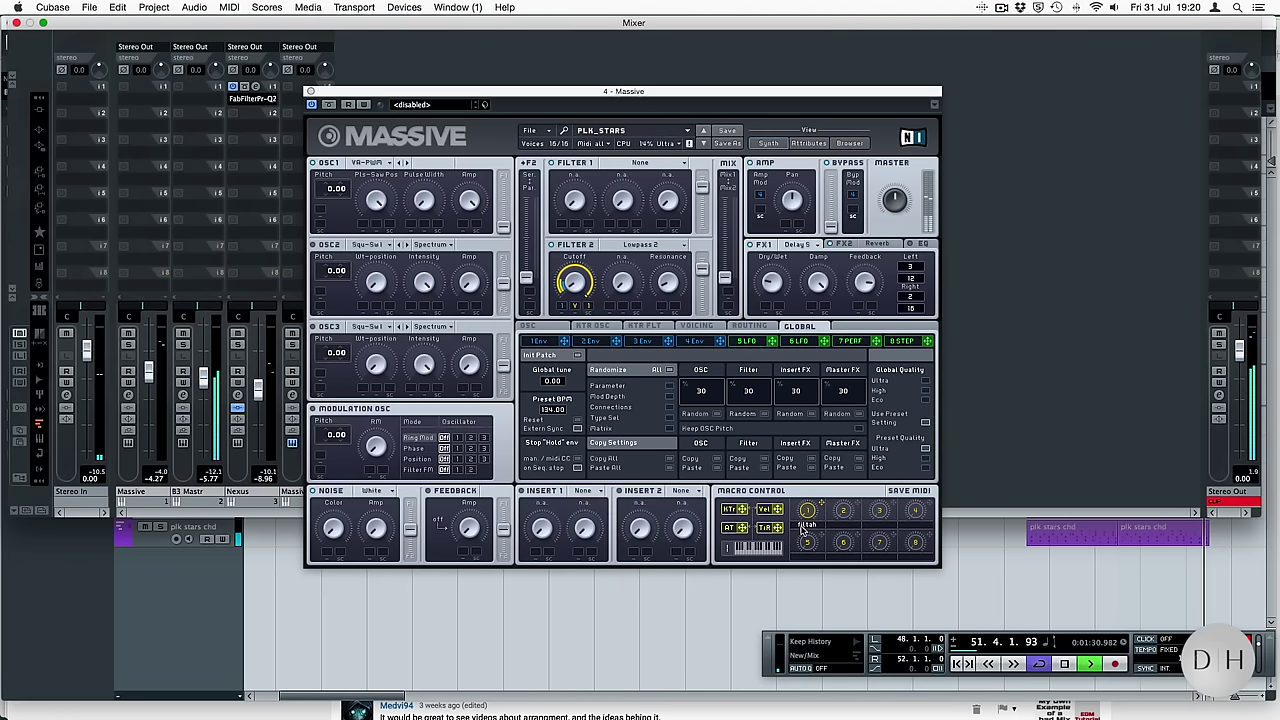
{"action": "left_click_drag", "start_coordinate": [443, 92], "coordinate": [542, 100]}
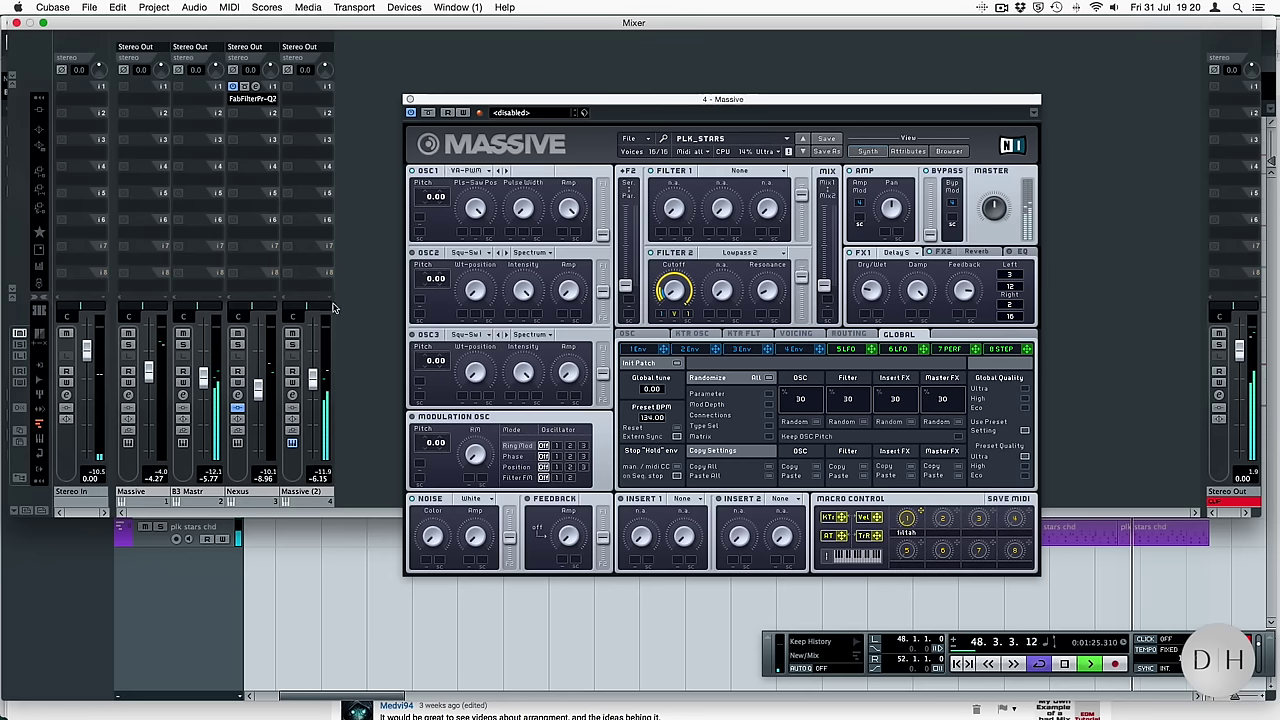
{"action": "left_click", "coordinate": [313, 379]}
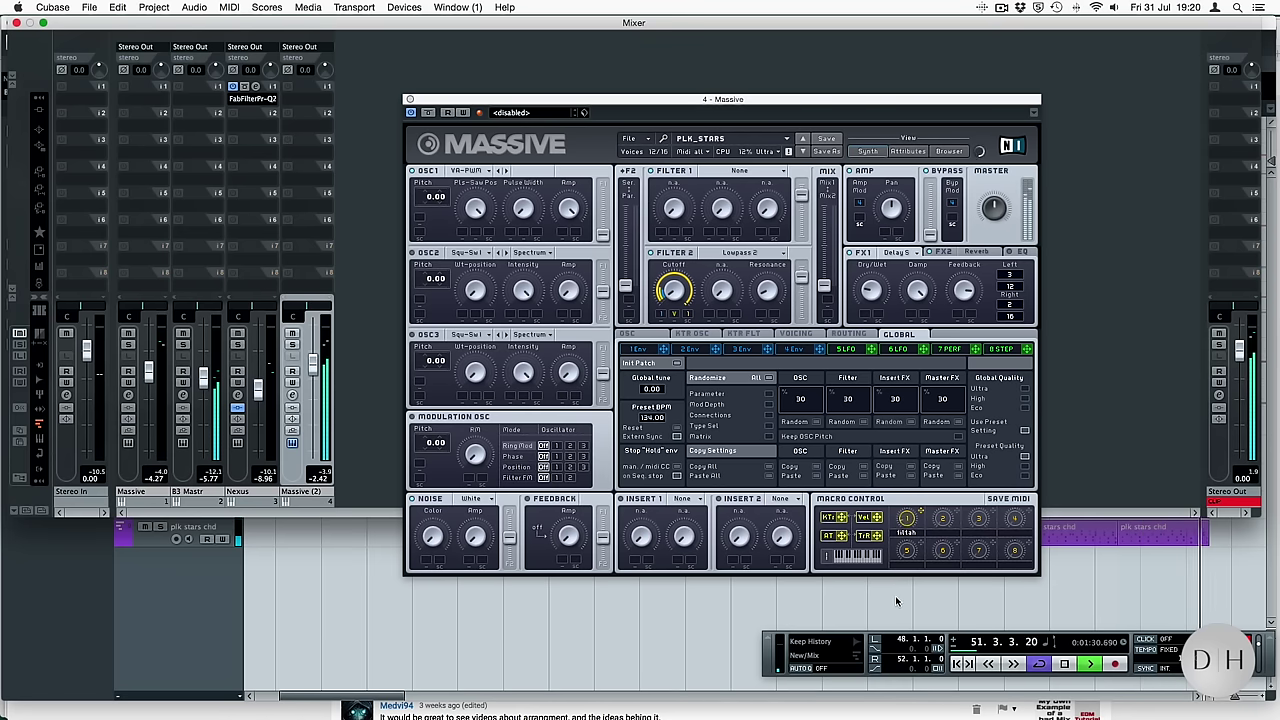
{"action": "key", "text": "space"}
{"action": "key", "text": "F3"}
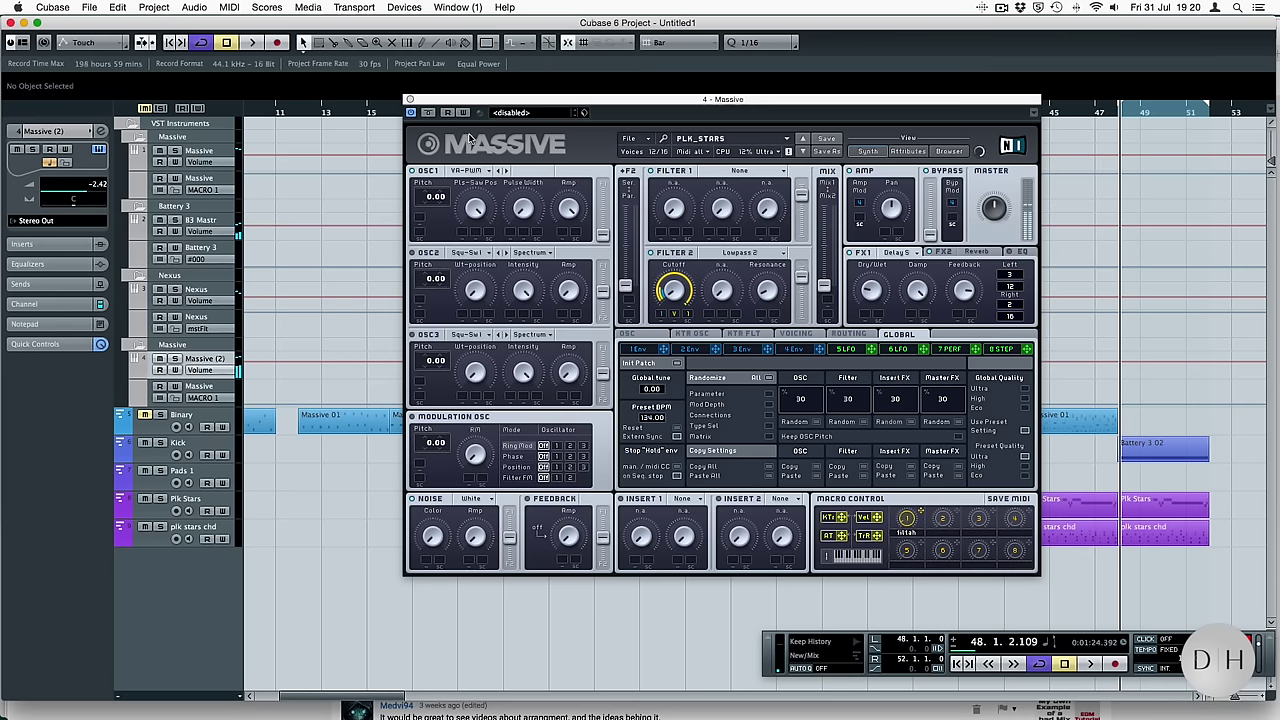
{"action": "left_click", "coordinate": [408, 98]}
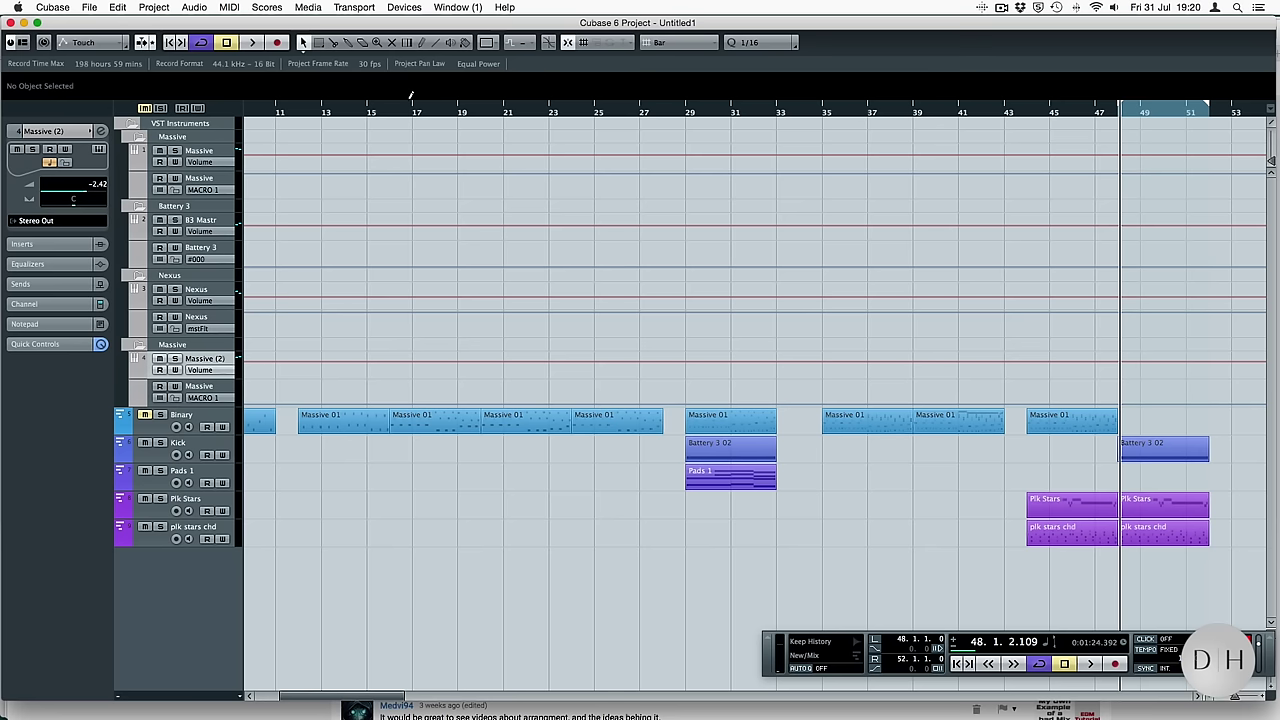
Audition the pluck parts with the kick, stop playback, and open and dismiss the project's save dialog
{"action": "key", "text": "space"}
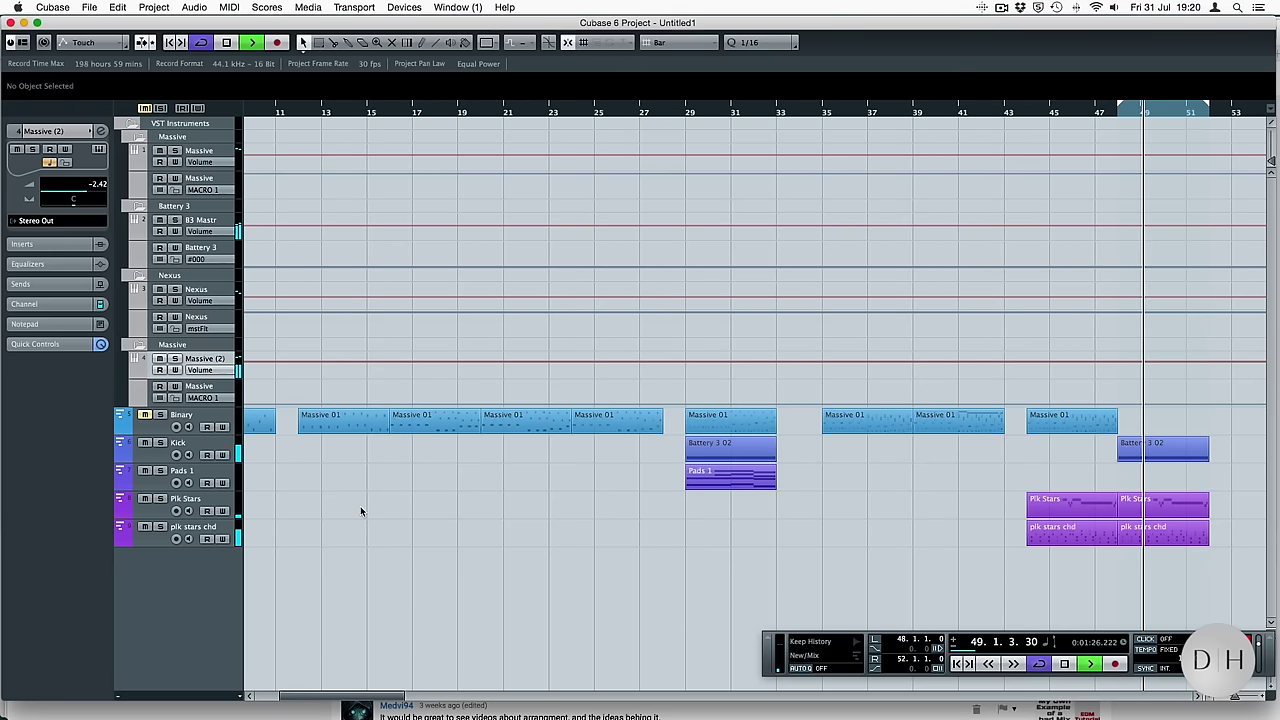
{"action": "key", "text": "space"}
{"action": "key", "text": "super+s"}
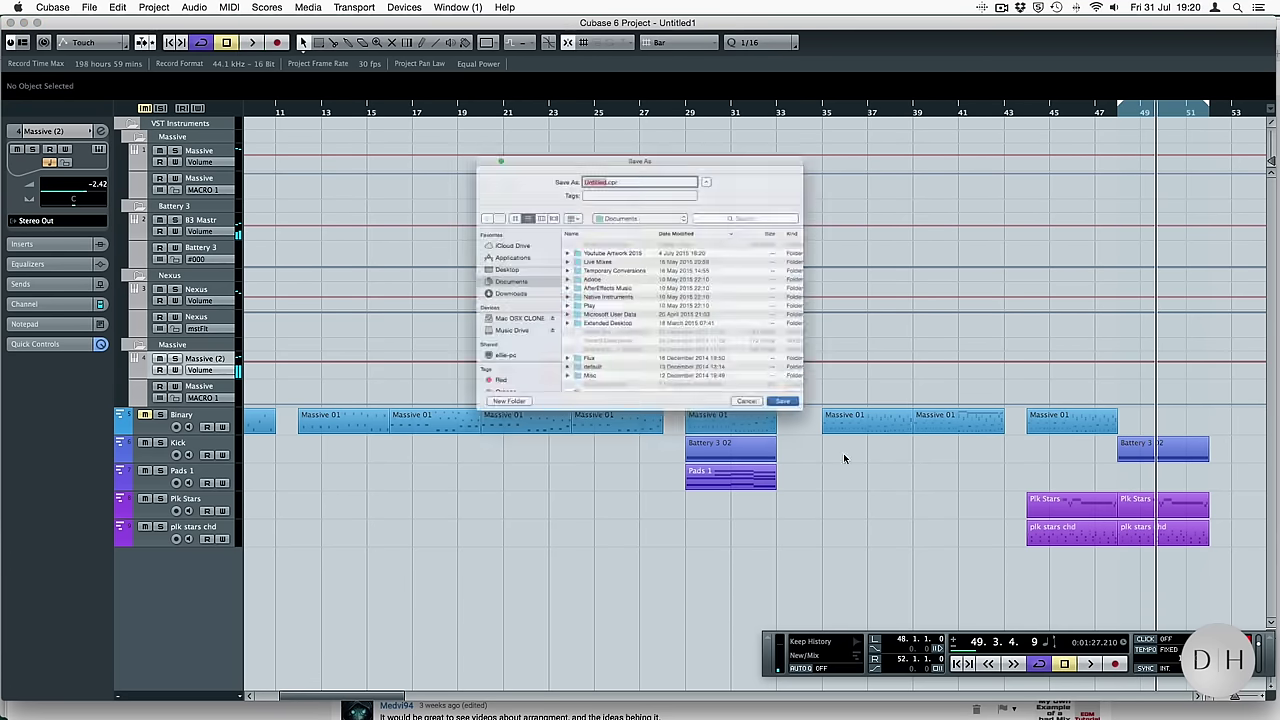
{"action": "left_click", "coordinate": [796, 454]}
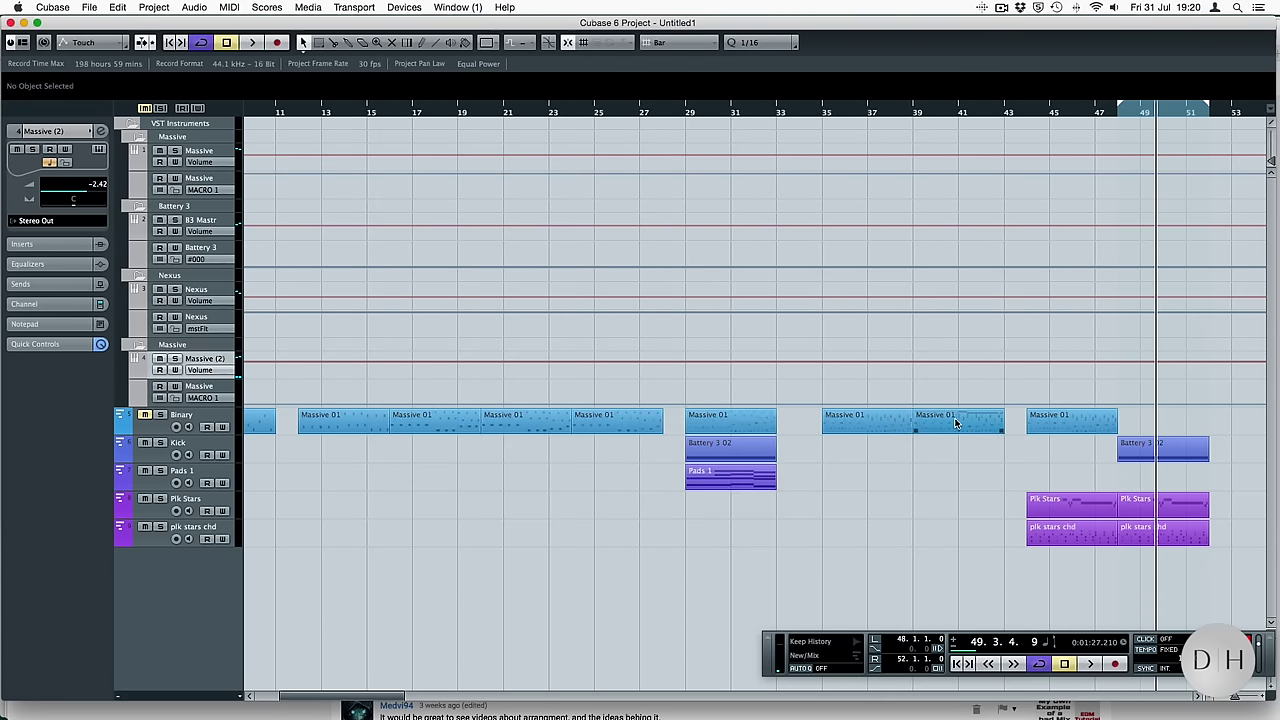
Copy the Massive 01 part from bar 39 to bar 48, unmute the Binary track and play the loop
{"action": "left_click_drag", "start_coordinate": [952, 426], "coordinate": [1158, 428]}
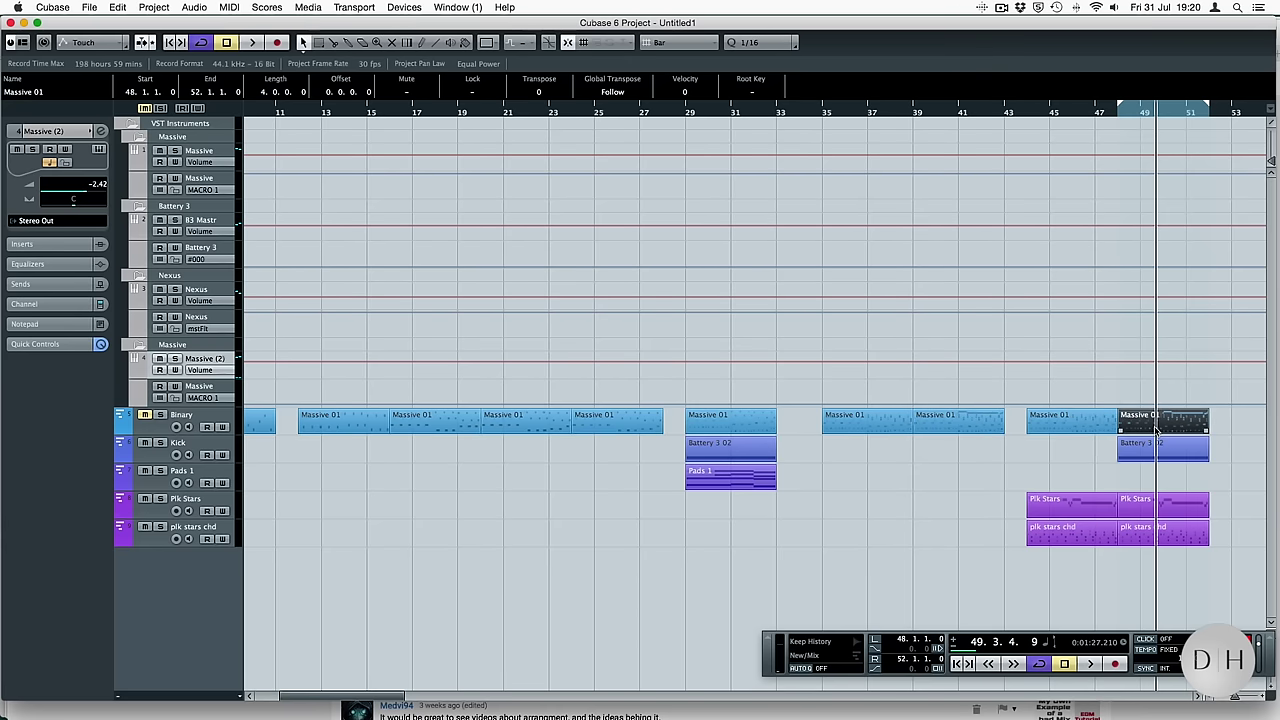
{"action": "key", "text": "space"}
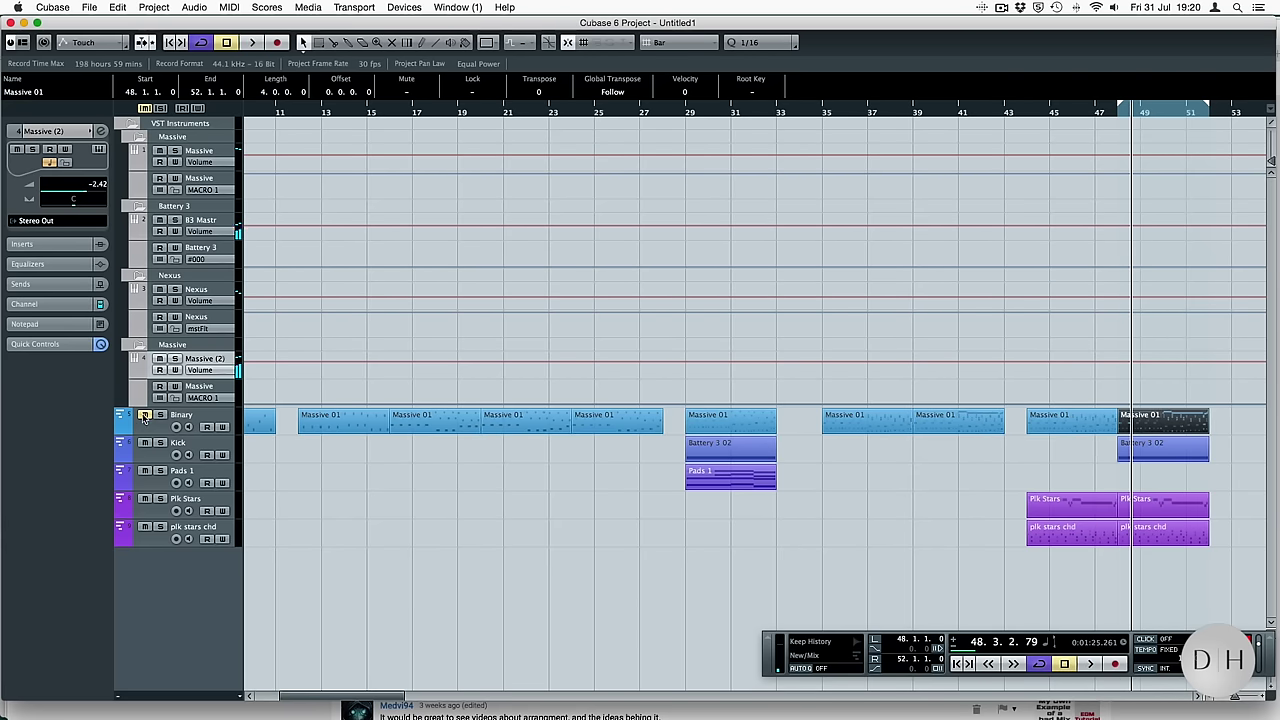
{"action": "left_click", "coordinate": [144, 415]}
{"action": "key", "text": "space"}
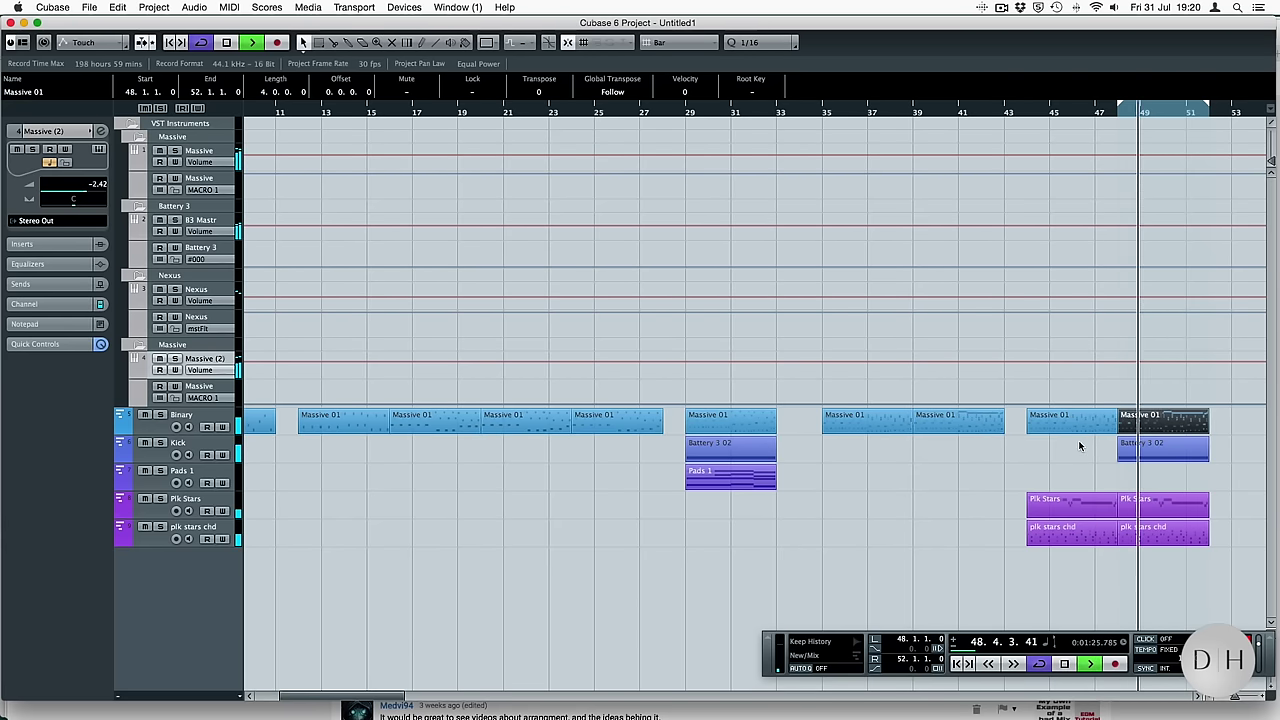
Lower the first Massive channel's volume to -8.59 in the mixer, listen to the loop and stop playback
{"action": "key", "text": "F3"}
{"action": "left_click", "coordinate": [147, 383]}
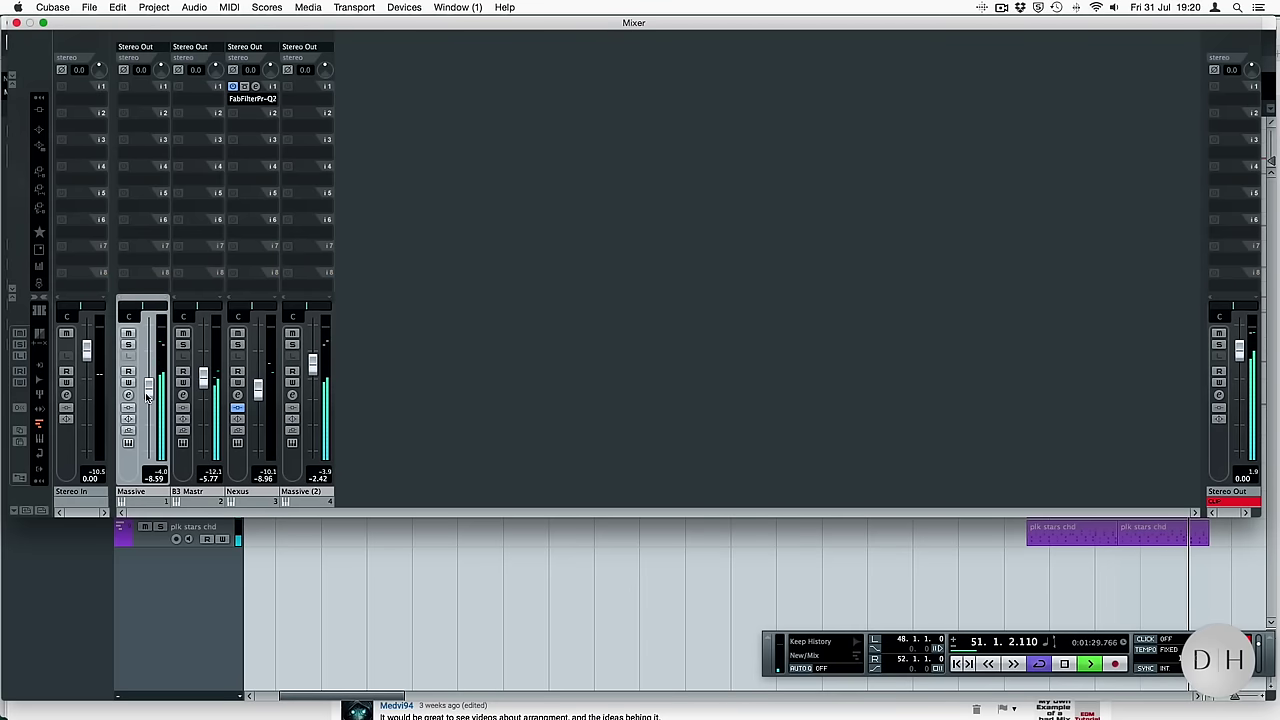
{"action": "key", "text": "F3"}
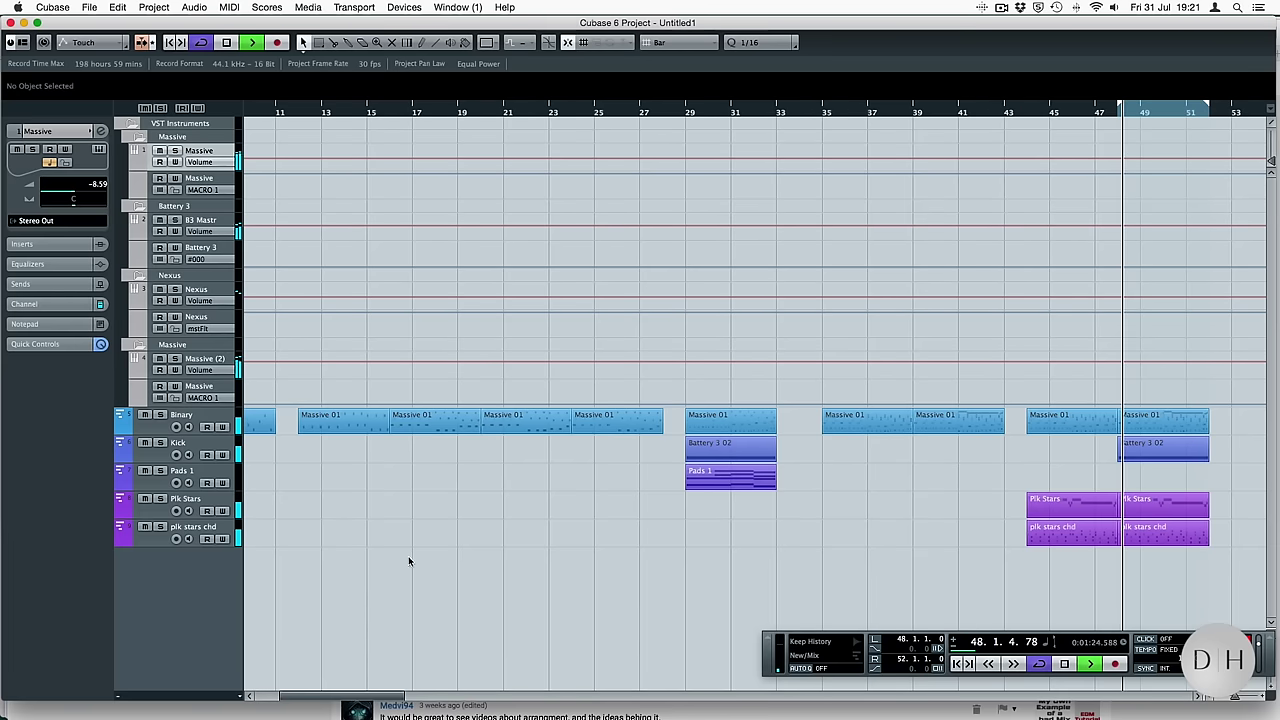
{"action": "key", "text": "space"}
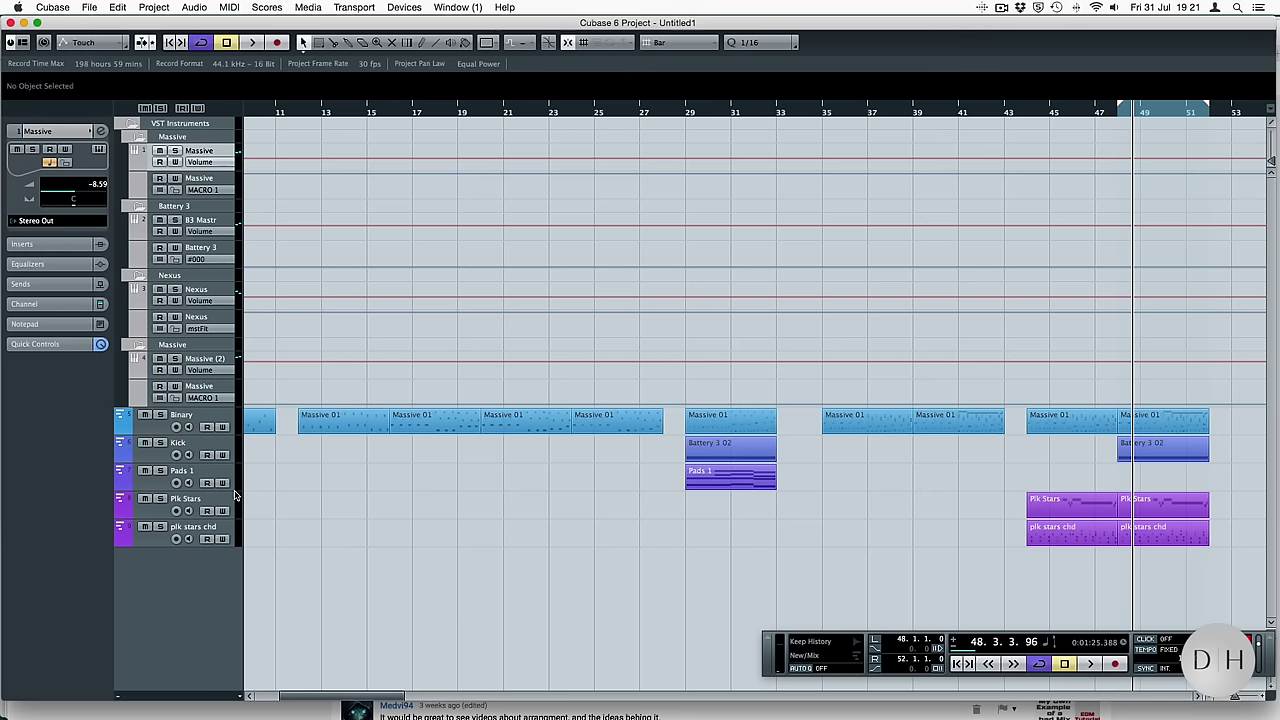
Examine the notes of the original Massive 01 chord part at bar 3 and return to the arrangement
{"action": "key", "text": "space"}
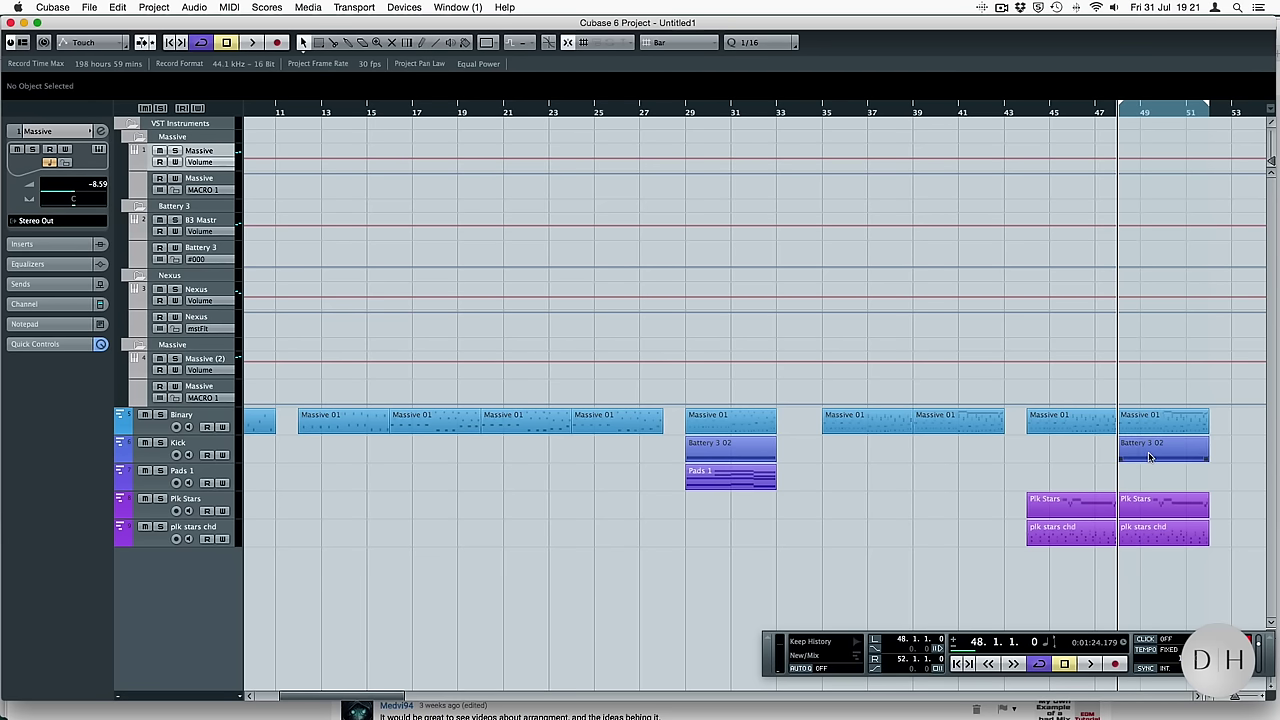
{"action": "scroll", "coordinate": [281, 466], "scroll_direction": "left", "scroll_amount": 5}
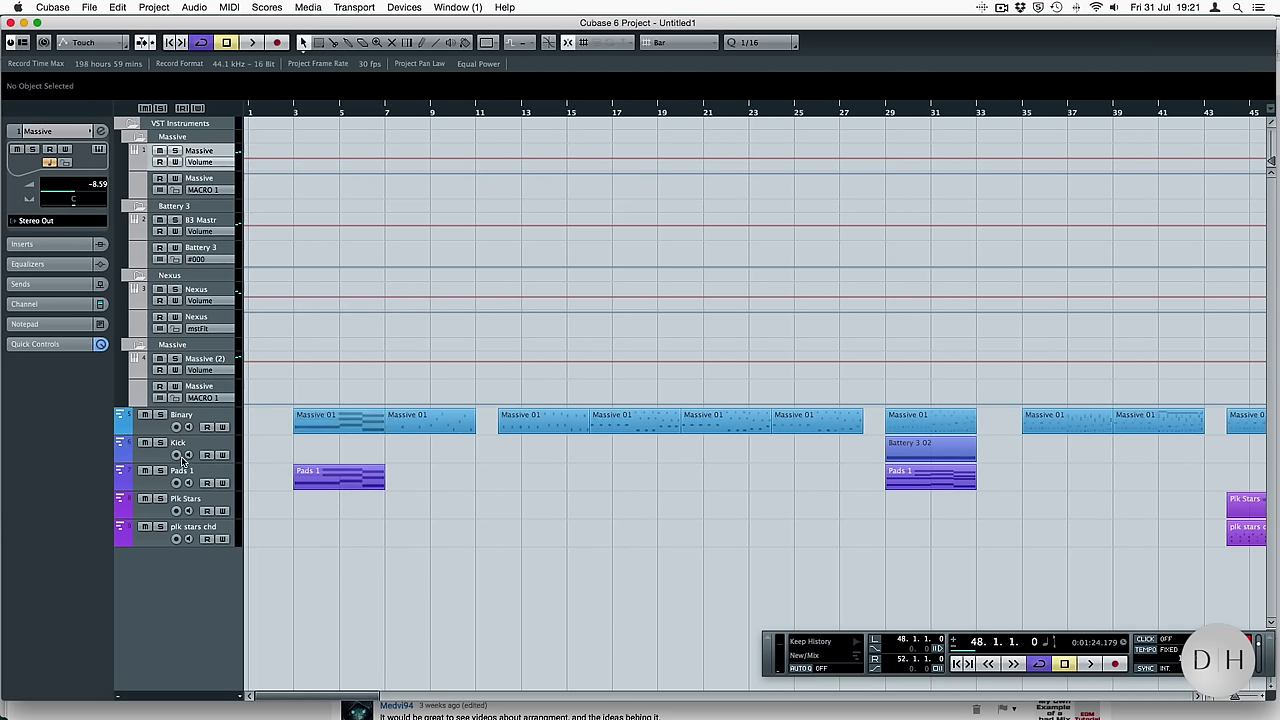
{"action": "double_click", "coordinate": [343, 427]}
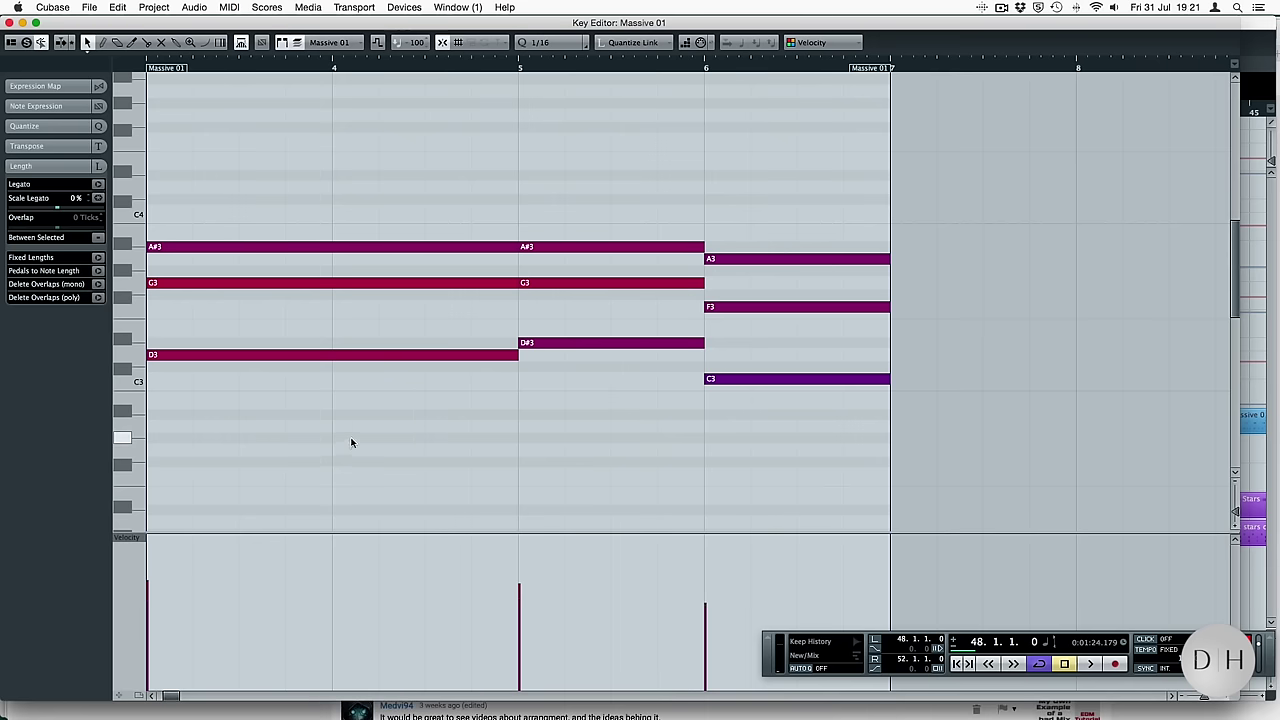
{"action": "key", "text": "Return"}
Check the notes of the Massive 01 part at bar 48 while starting loop playback, and close the note editor
{"action": "scroll", "coordinate": [1025, 472], "scroll_direction": "right", "scroll_amount": 6}
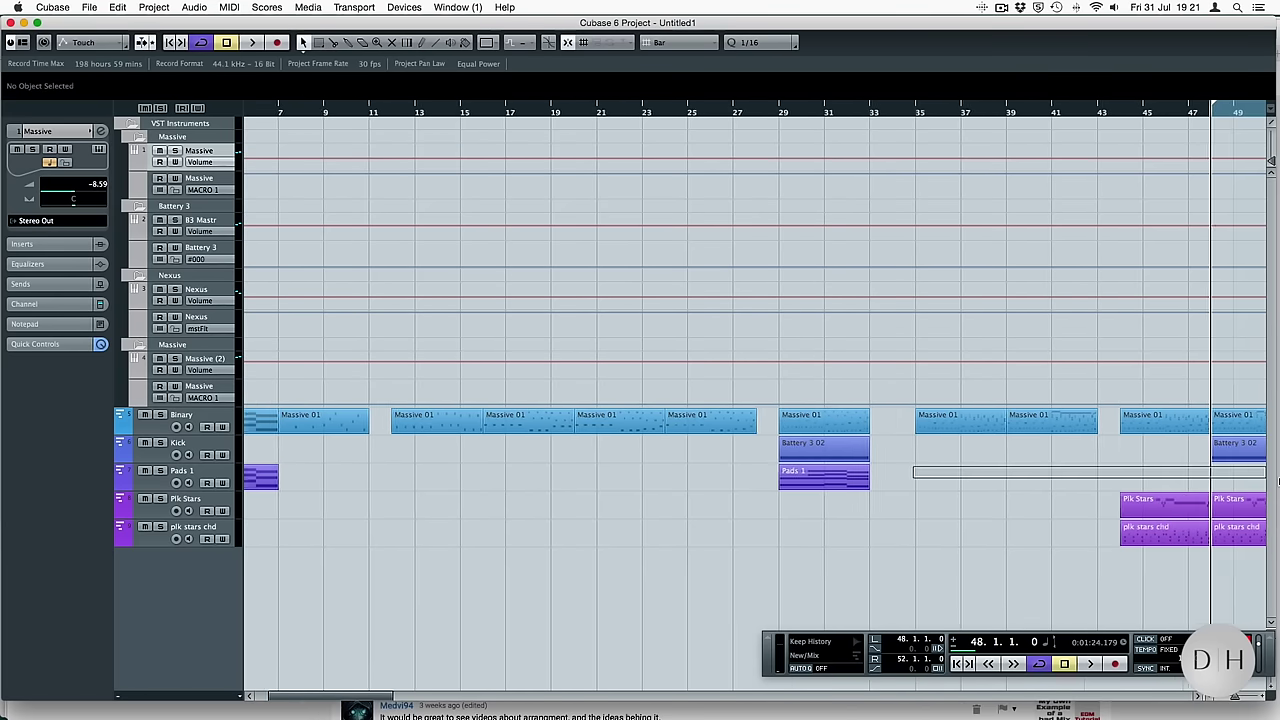
{"action": "left_click", "coordinate": [1090, 427]}
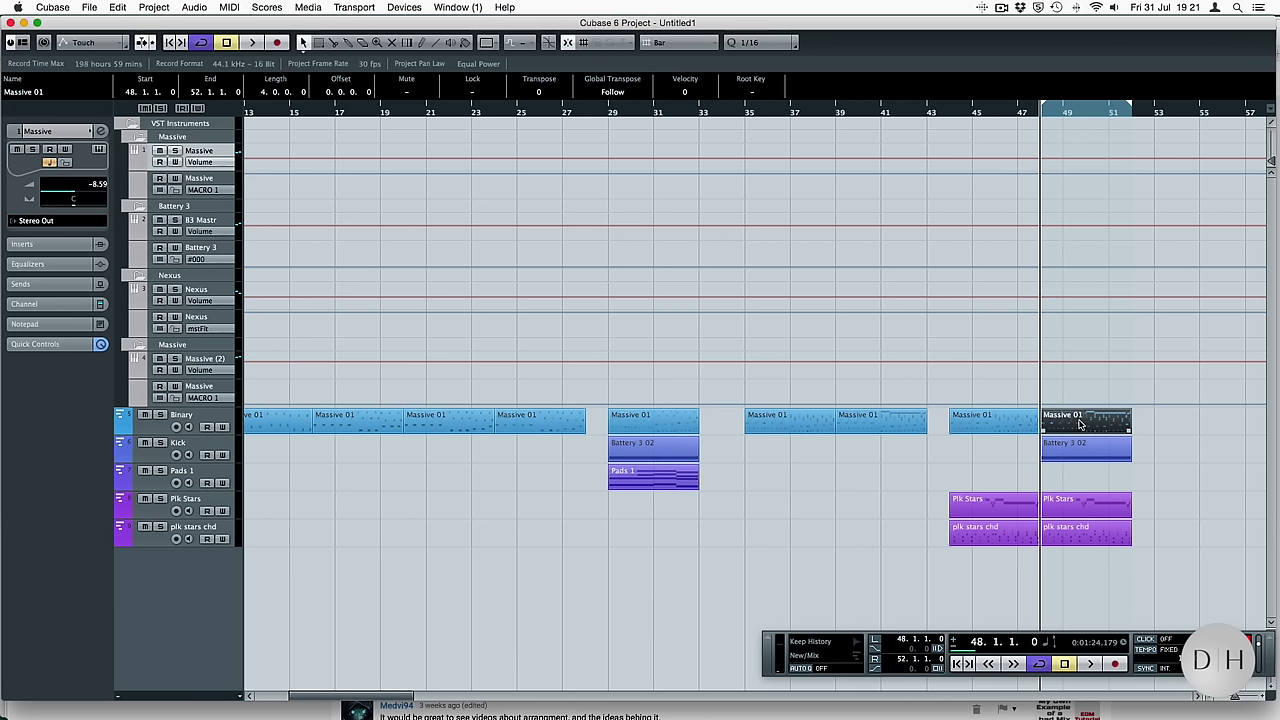
{"action": "double_click", "coordinate": [1079, 425]}
{"action": "key", "text": "space"}
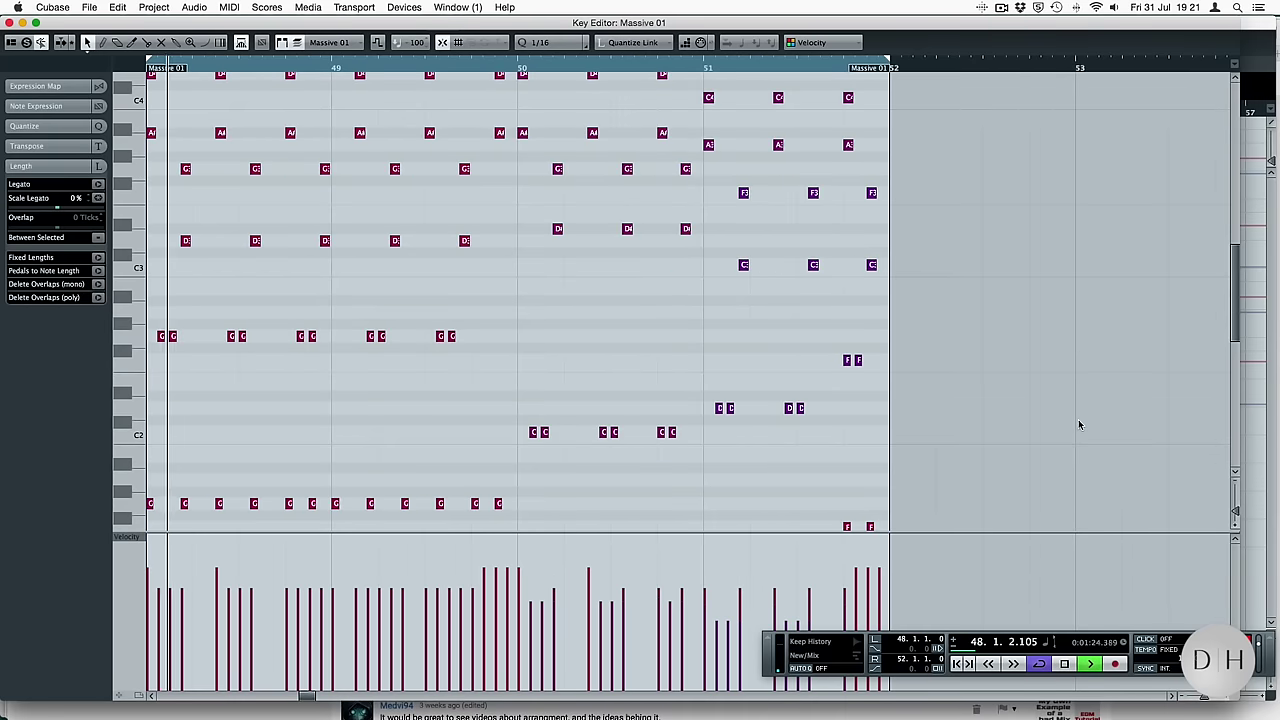
{"action": "key", "text": "Return"}
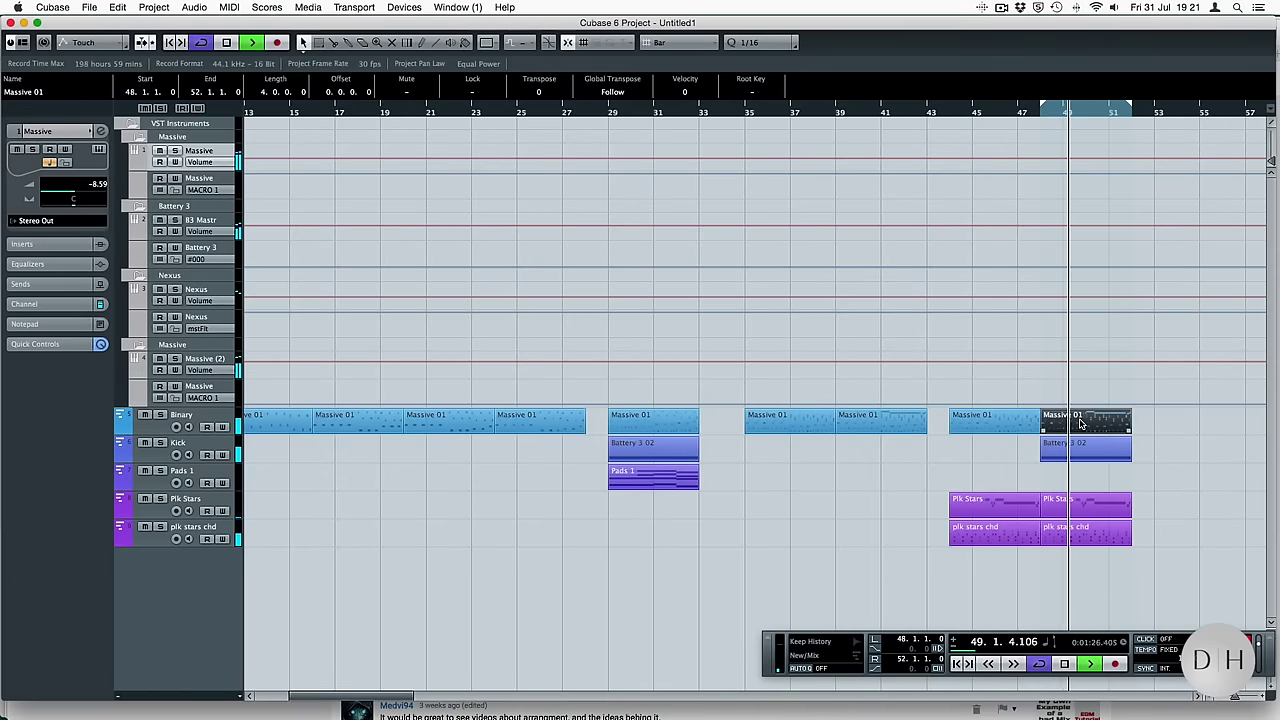
Review the Massive synth patch assigned to the Plk Stars track during playback and close it
{"action": "left_click", "coordinate": [206, 500]}
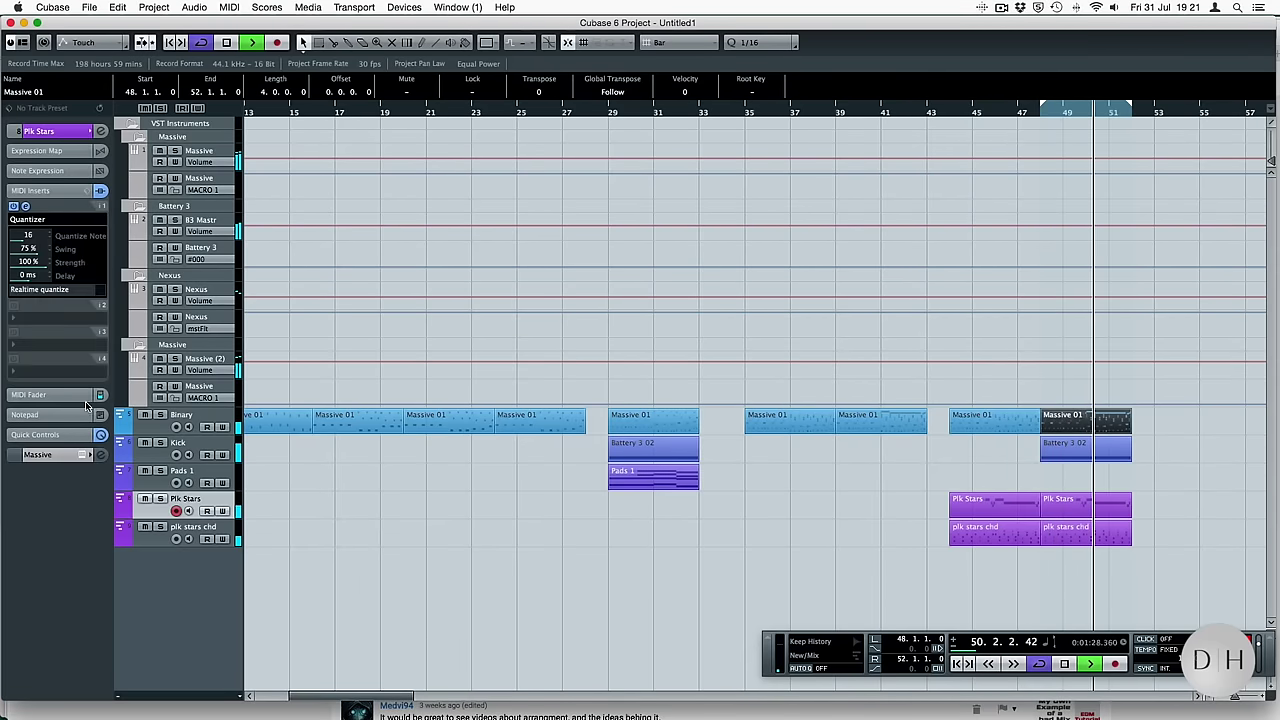
{"action": "left_click", "coordinate": [84, 455]}
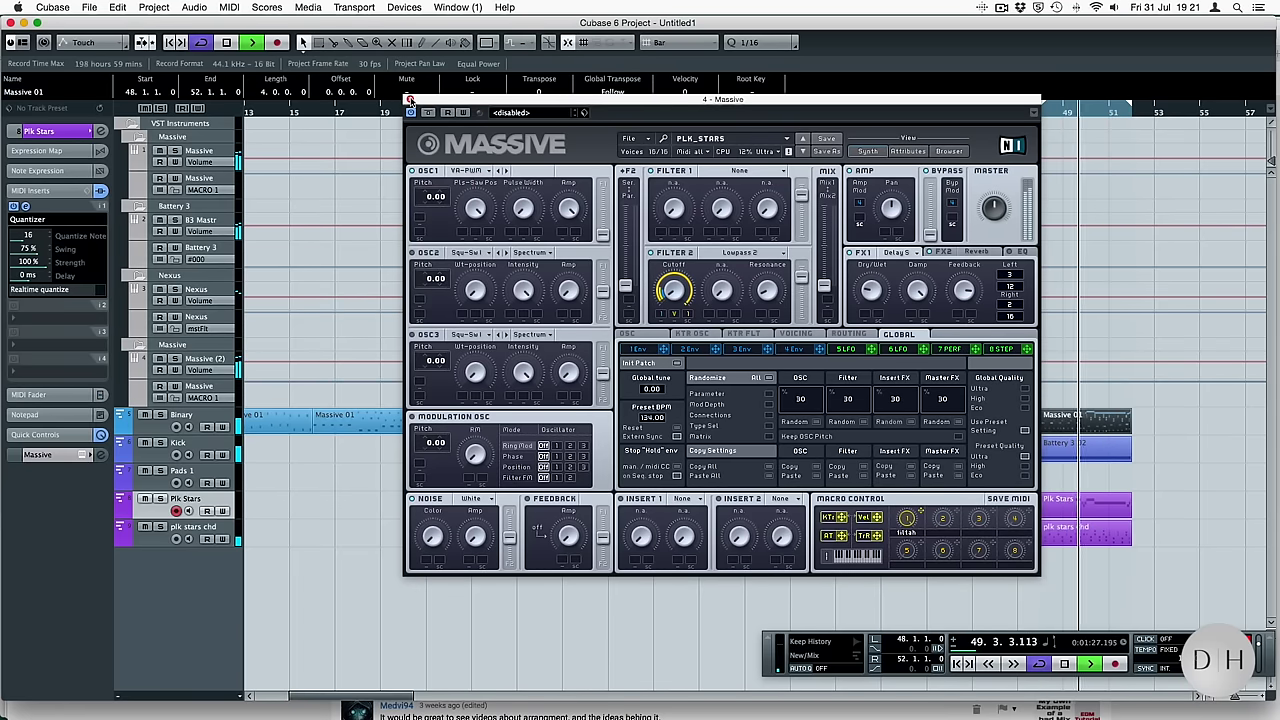
{"action": "left_click", "coordinate": [409, 99]}
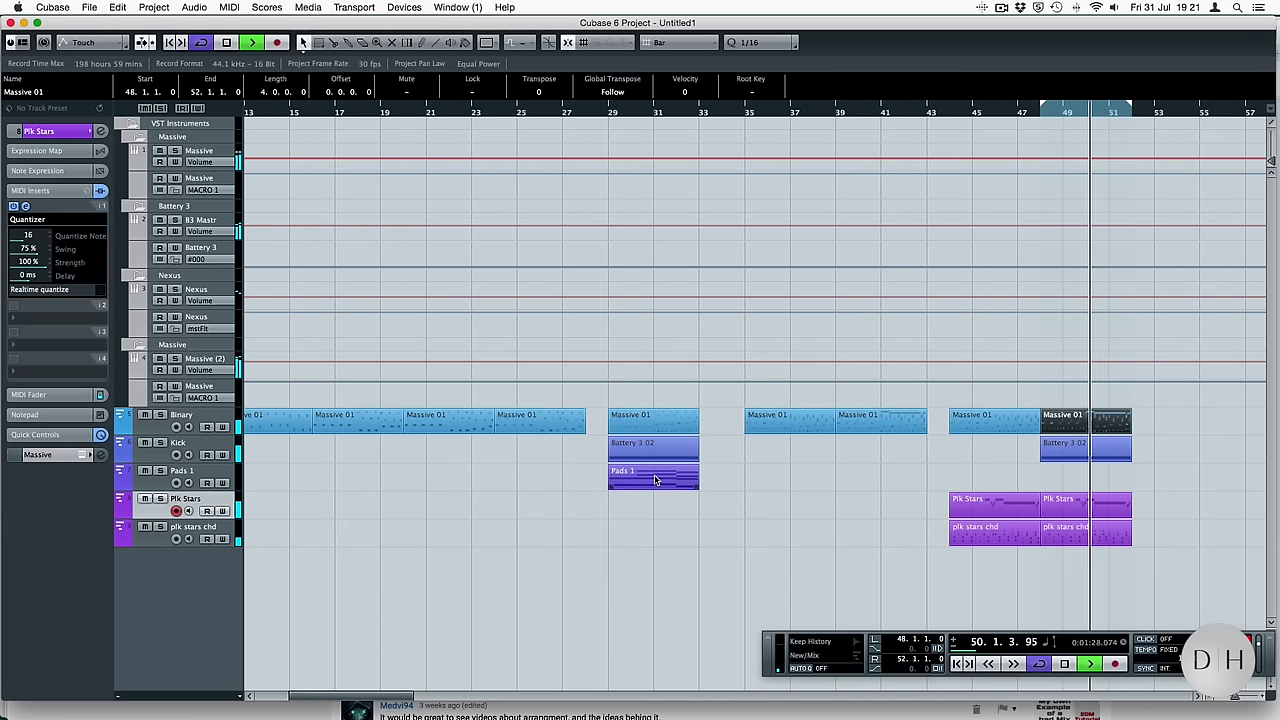
Copy the Pads 1 part from bar 29 to bar 48 and adjust its Nexus master filter cutoff to about 88
{"action": "left_click_drag", "start_coordinate": [647, 480], "coordinate": [1077, 484]}
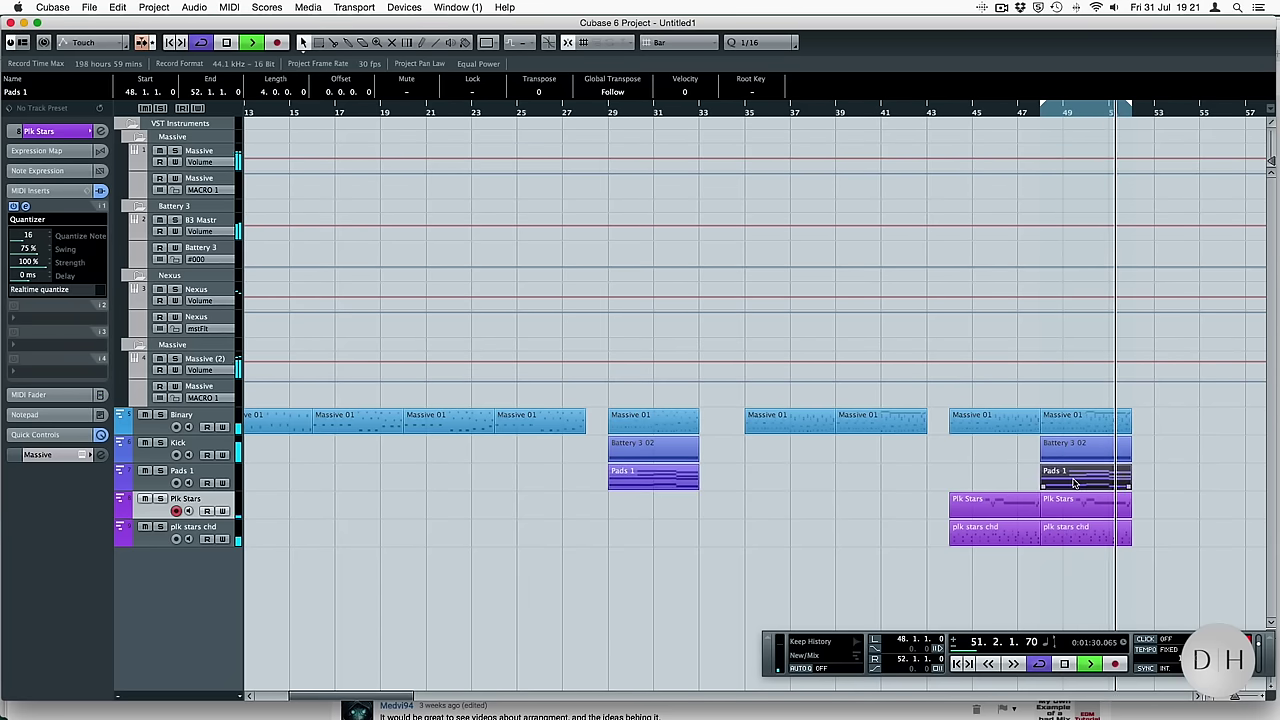
{"action": "left_click", "coordinate": [205, 476]}
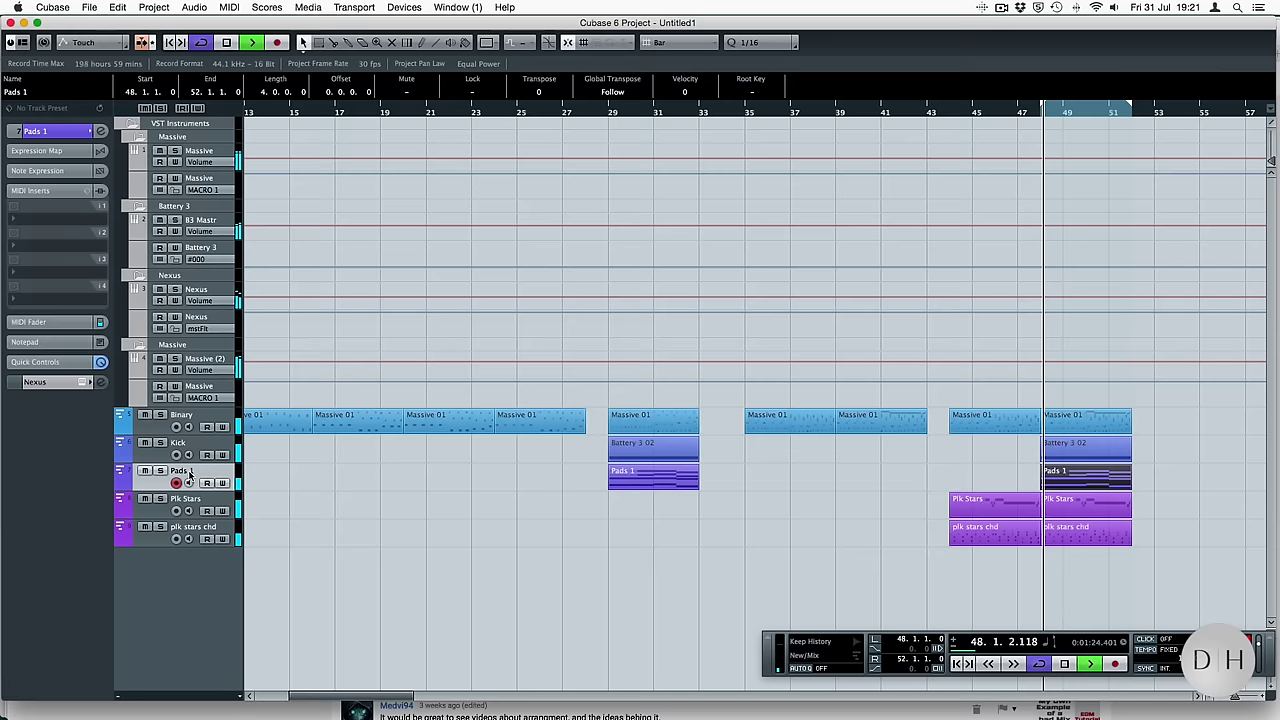
{"action": "left_click", "coordinate": [80, 382]}
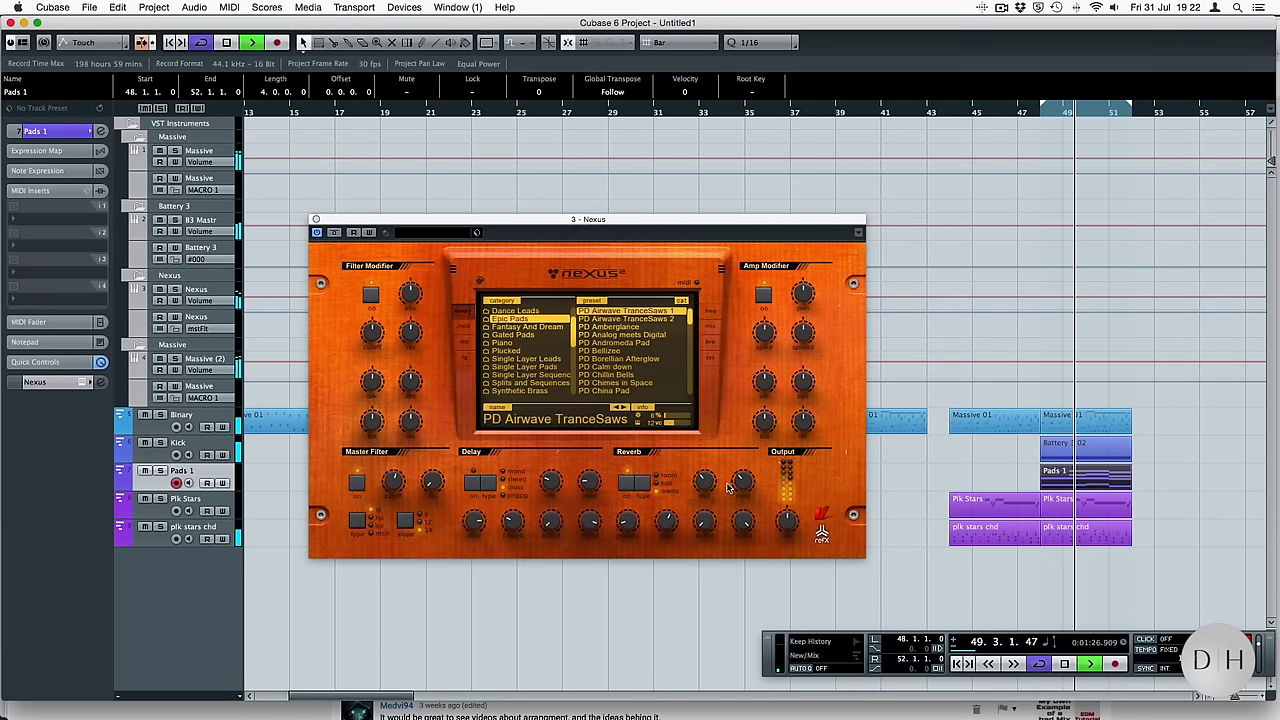
{"action": "left_click", "coordinate": [316, 219]}
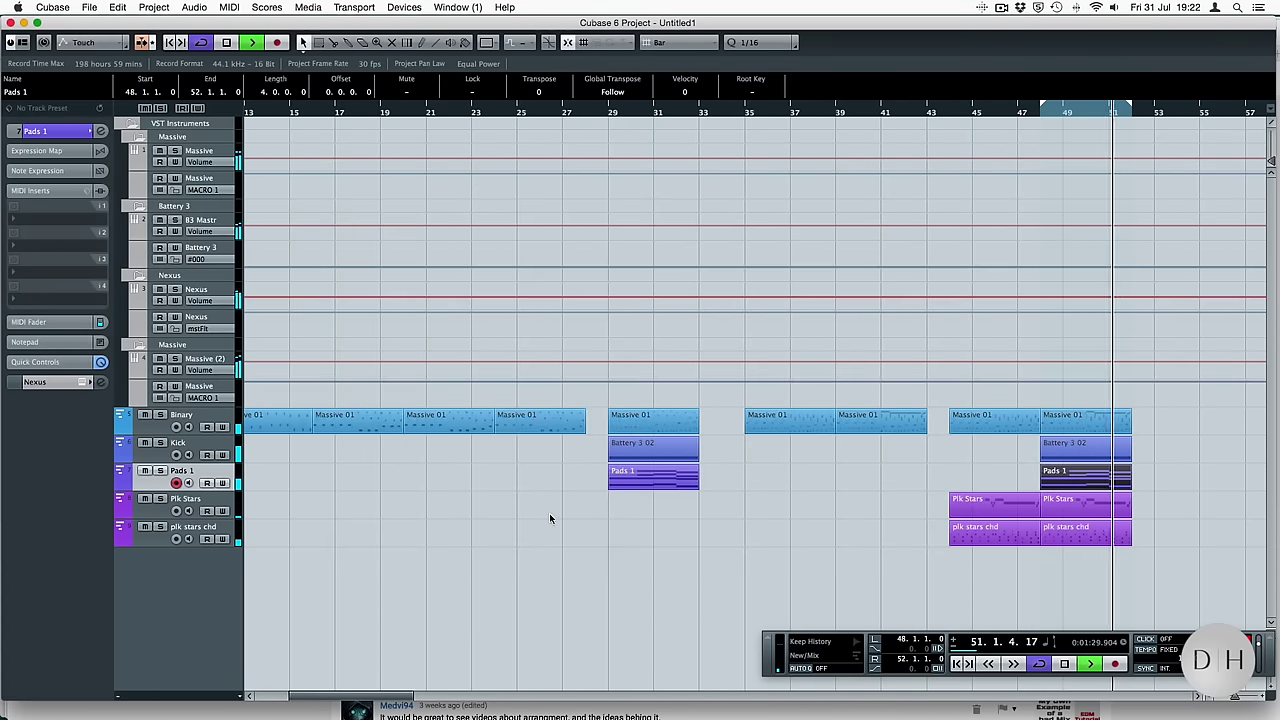
{"action": "left_click", "coordinate": [80, 382]}
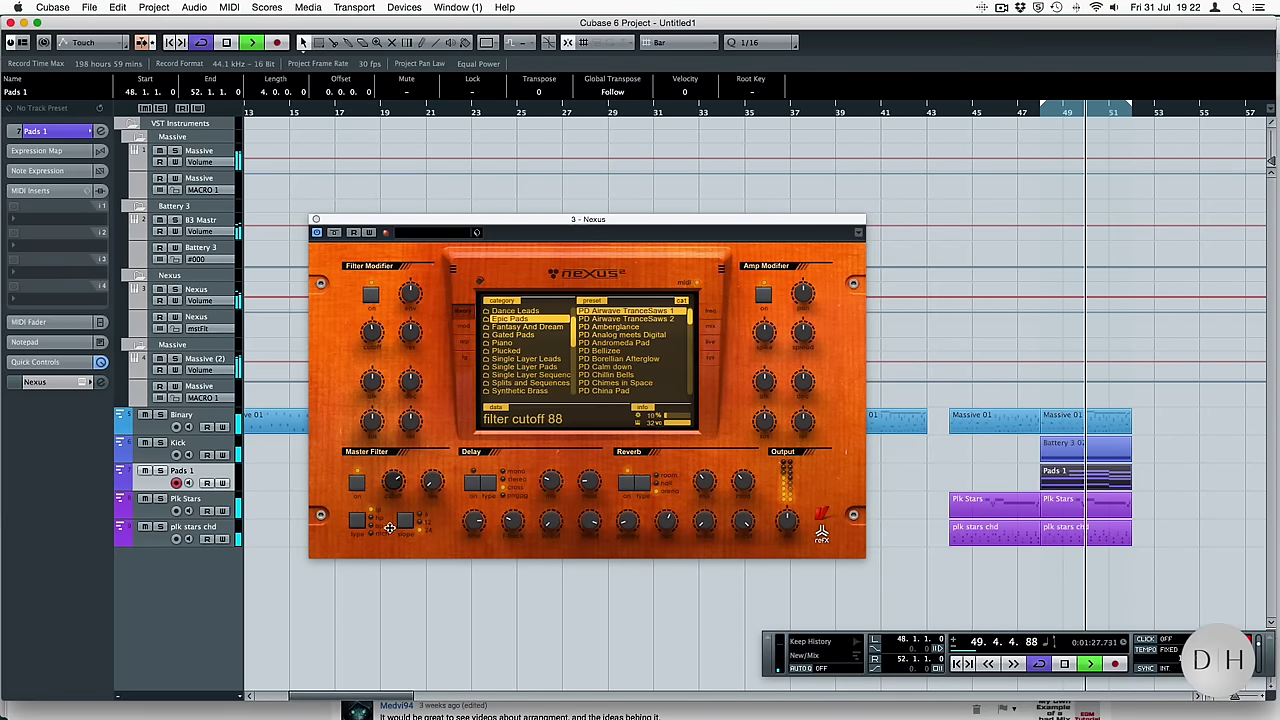
{"action": "left_click", "coordinate": [316, 219]}
Review the Massive synth patch assigned to the plk stars chd track during loop playback and close it
{"action": "left_click", "coordinate": [166, 530]}
{"action": "left_click", "coordinate": [81, 455]}
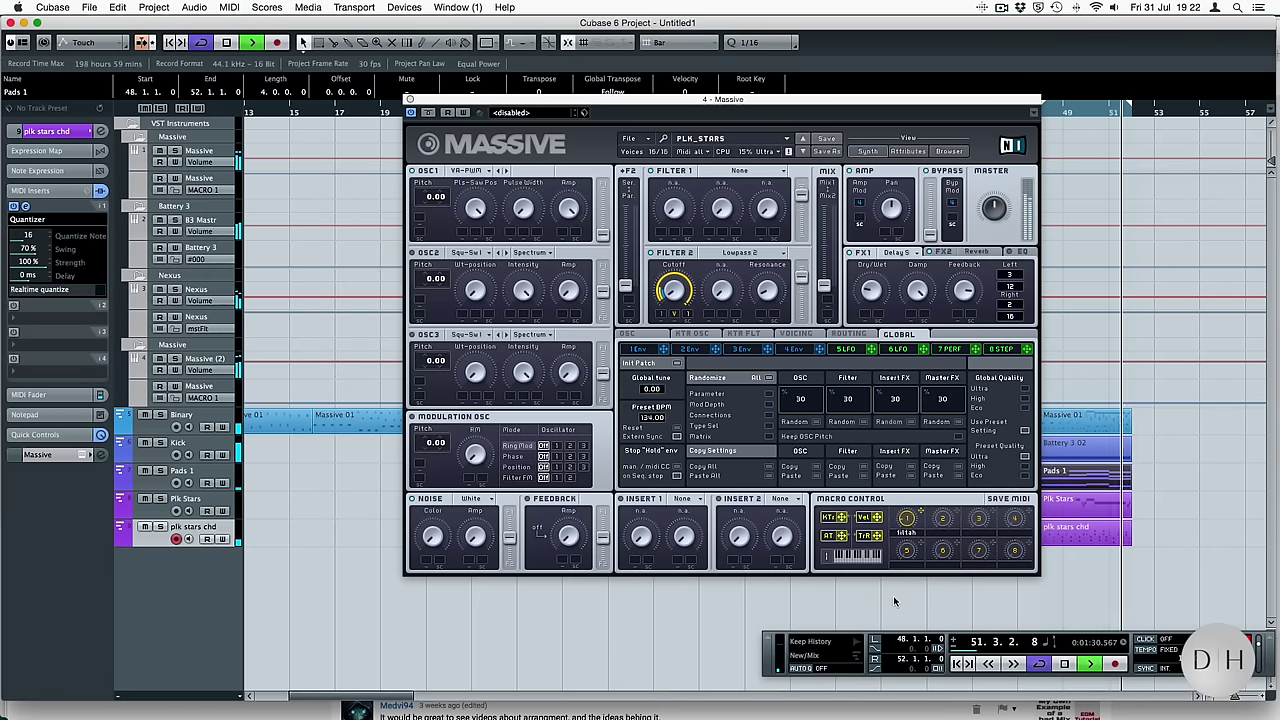
{"action": "left_click", "coordinate": [409, 100]}
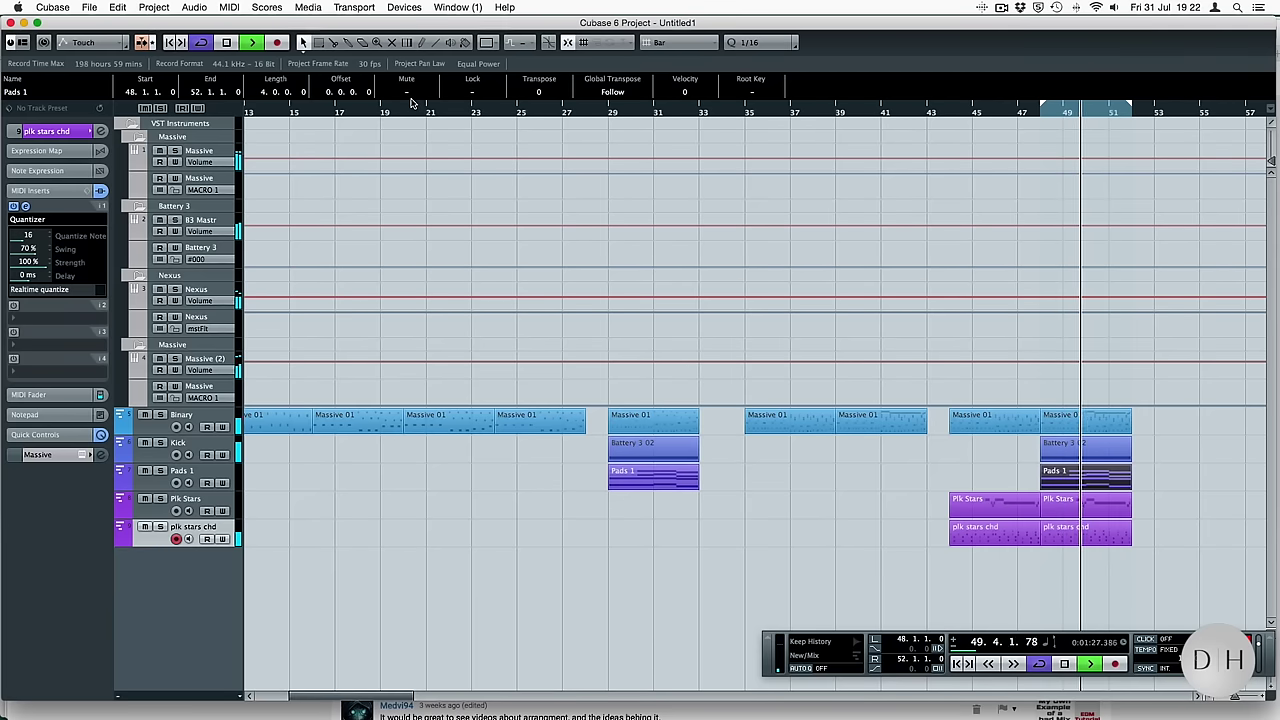
{"action": "key", "text": "XF86AudioRaiseVolume"}
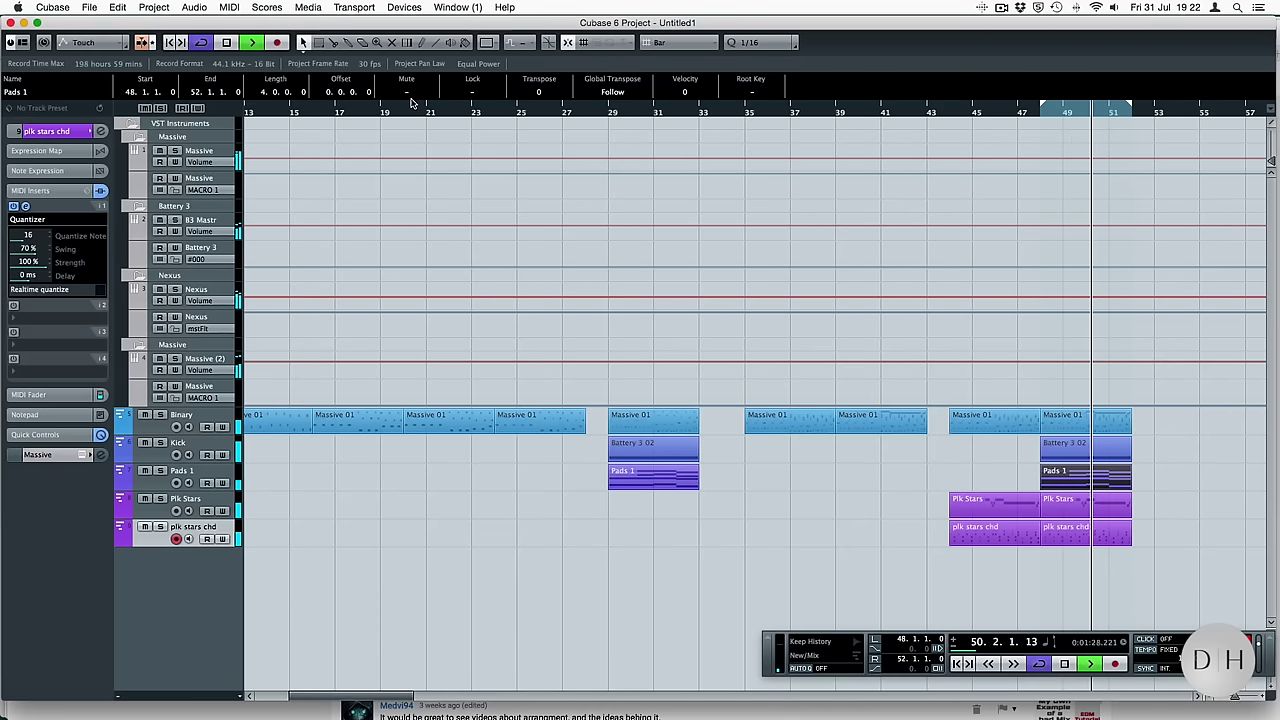
Start saving the project and create a folder named Youtube Demo August inside Cubase Projects for it
{"action": "key", "text": "super+s"}
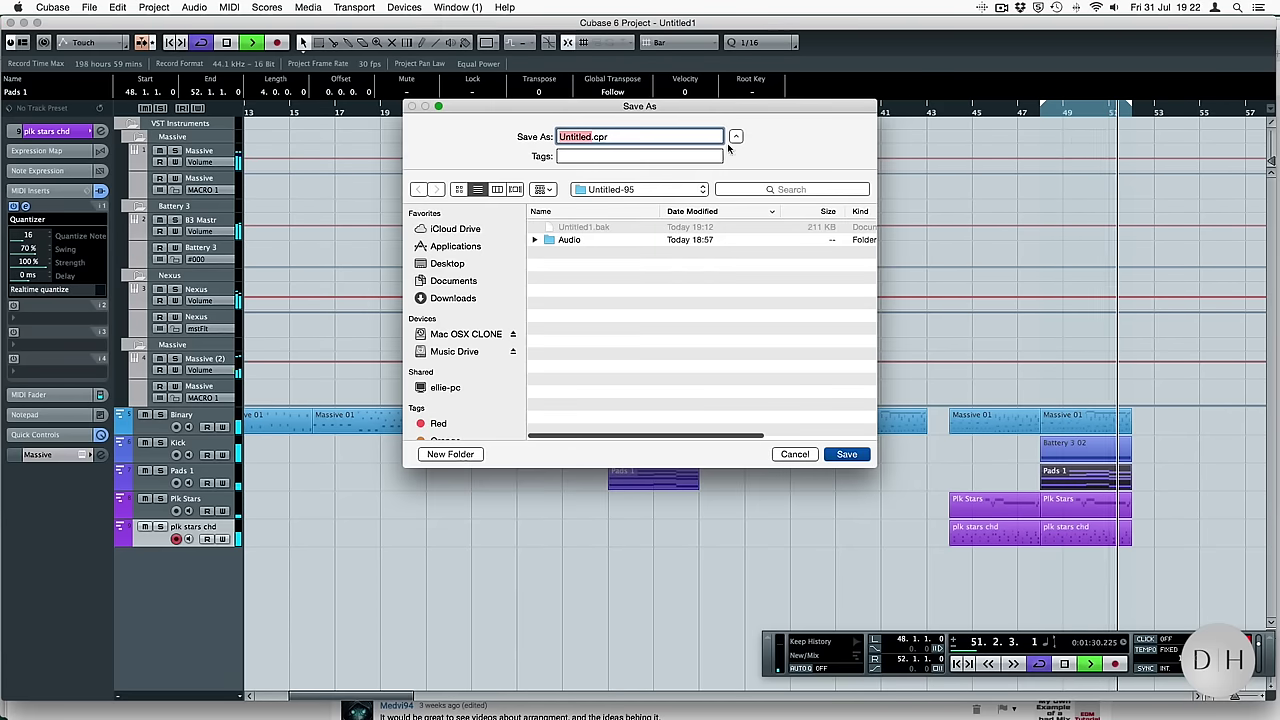
{"action": "left_click", "coordinate": [625, 189]}
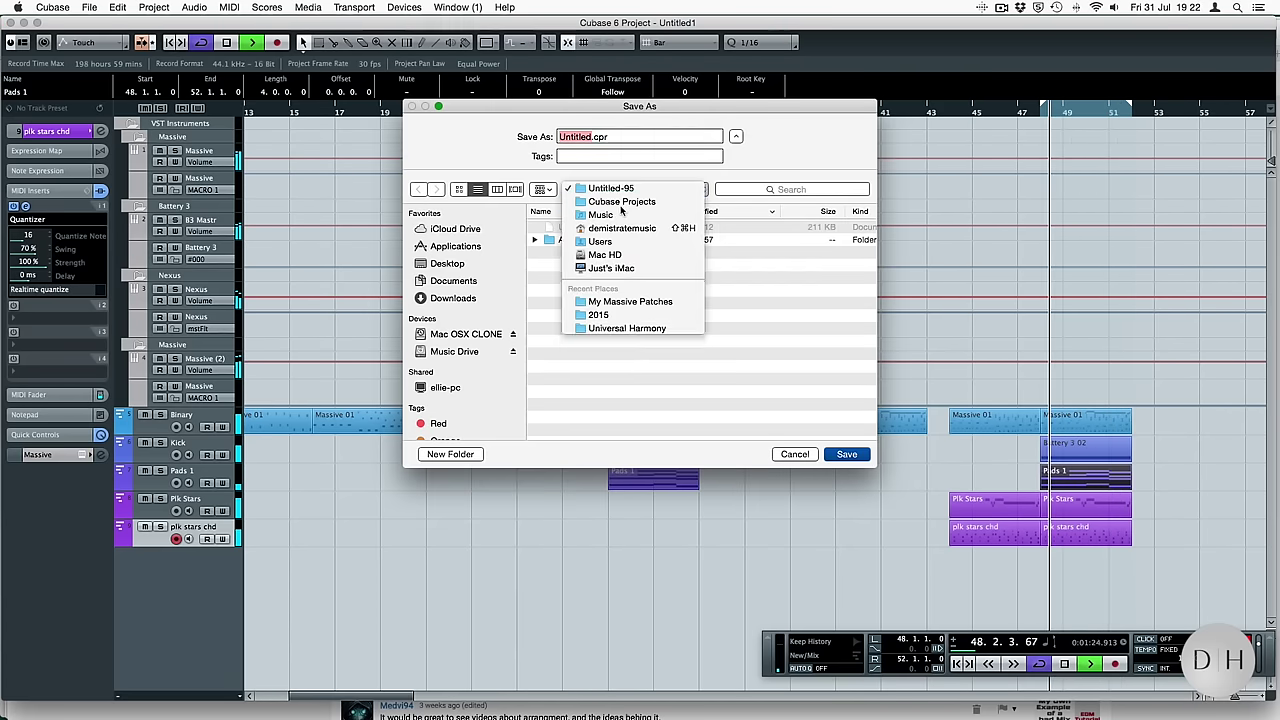
{"action": "left_click", "coordinate": [621, 203]}
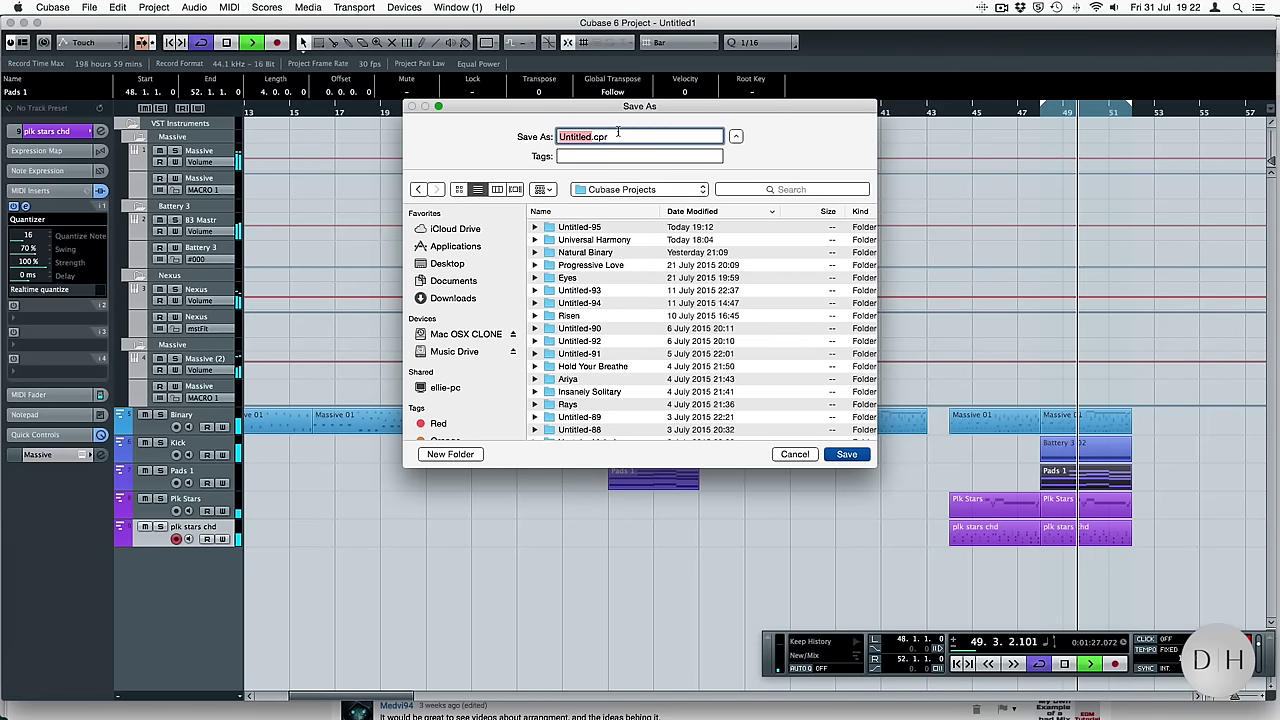
{"action": "left_click", "coordinate": [450, 454]}
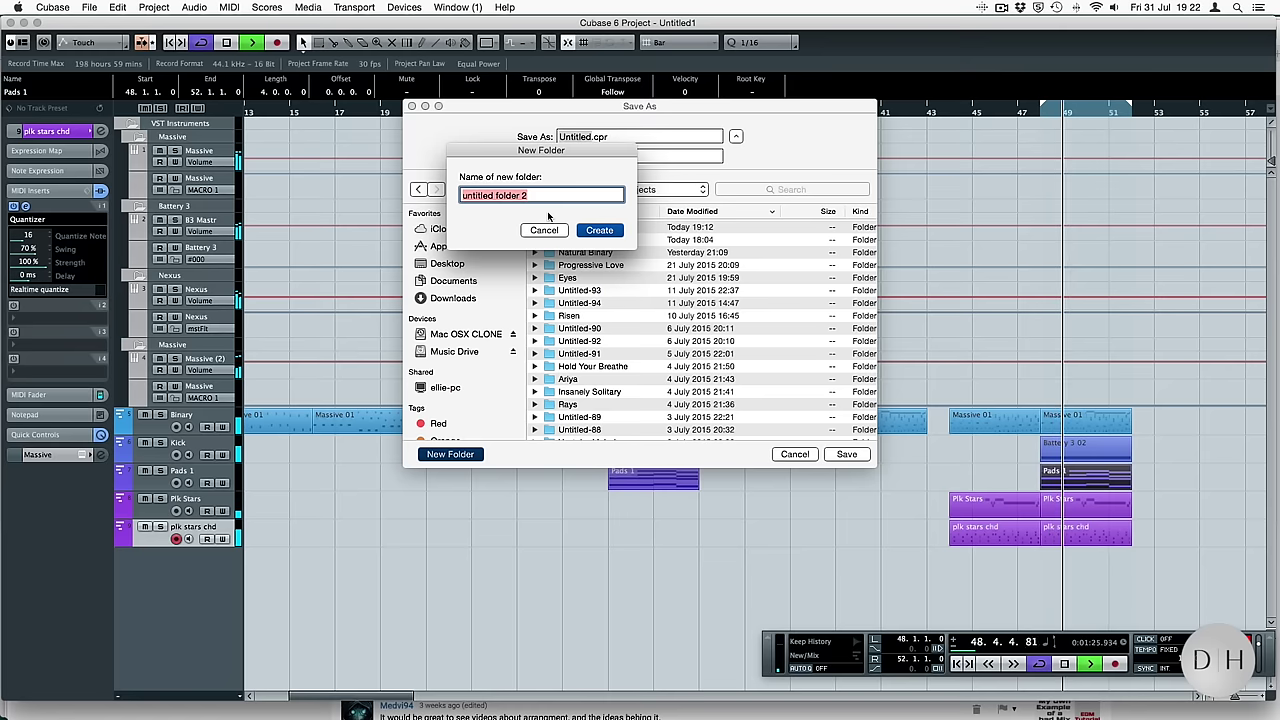
{"action": "type", "text": "Y"}
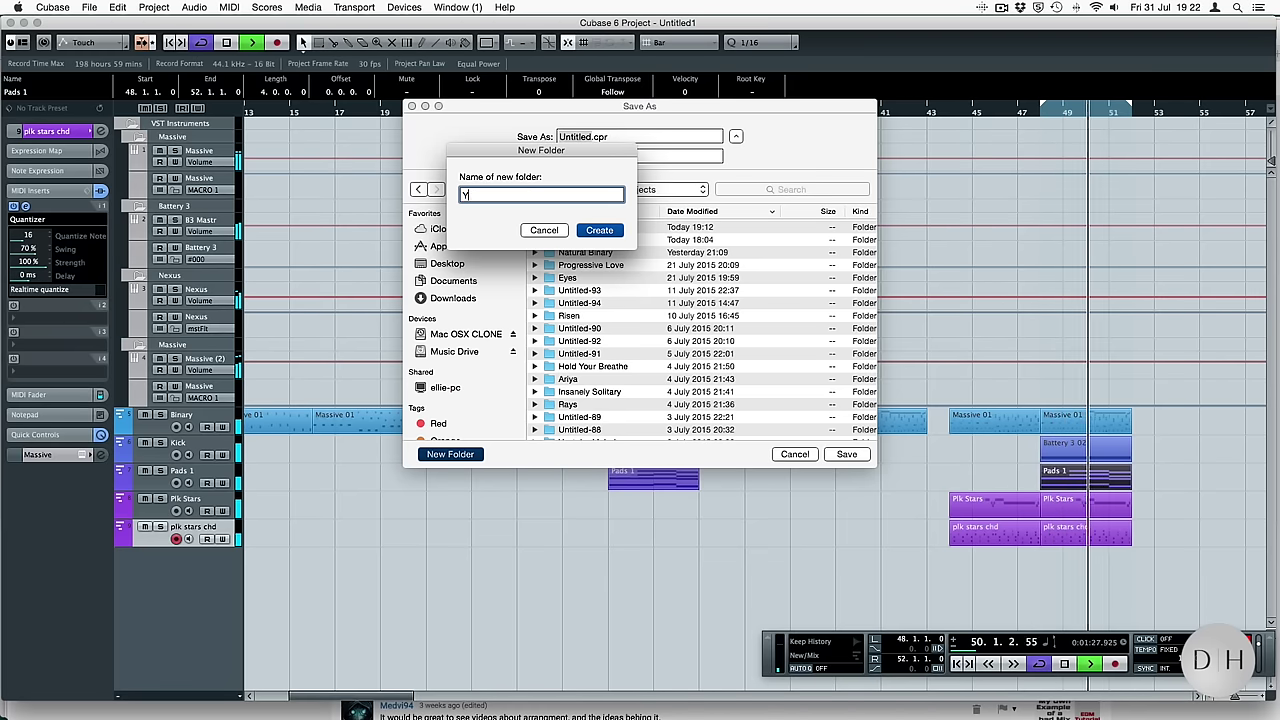
{"action": "type", "text": "outube D"}
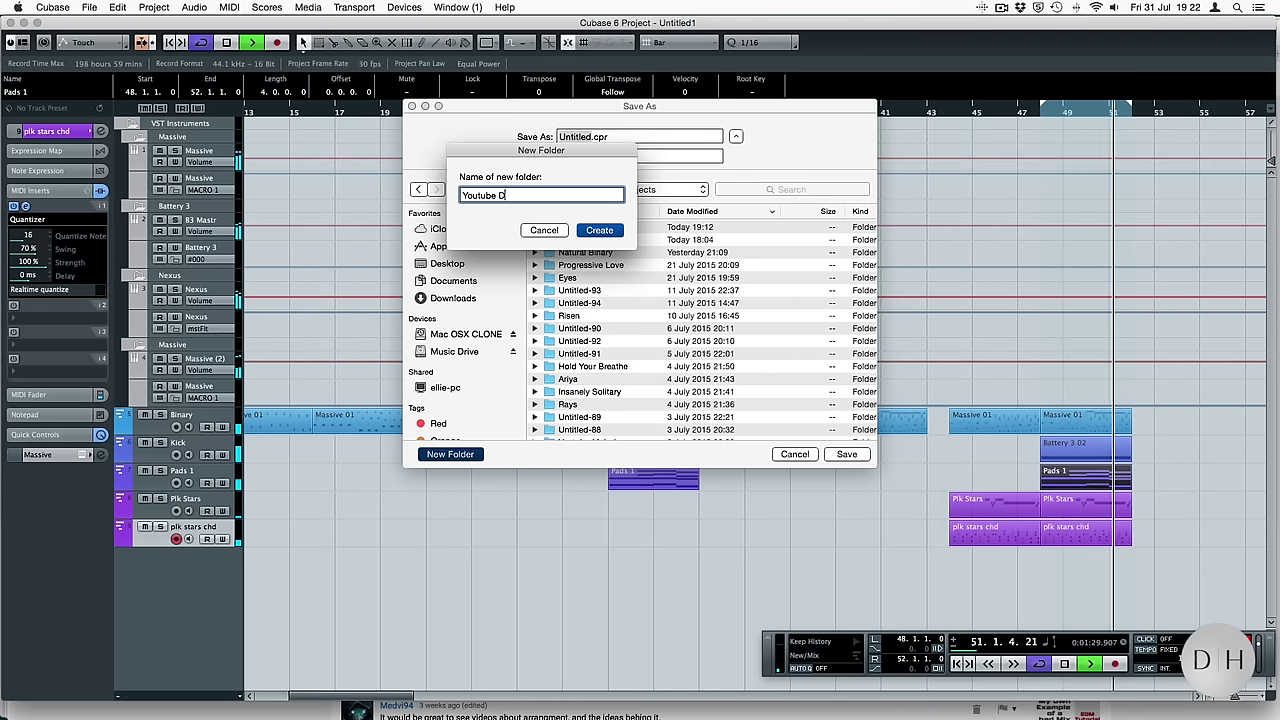
{"action": "type", "text": "emo Aug"}
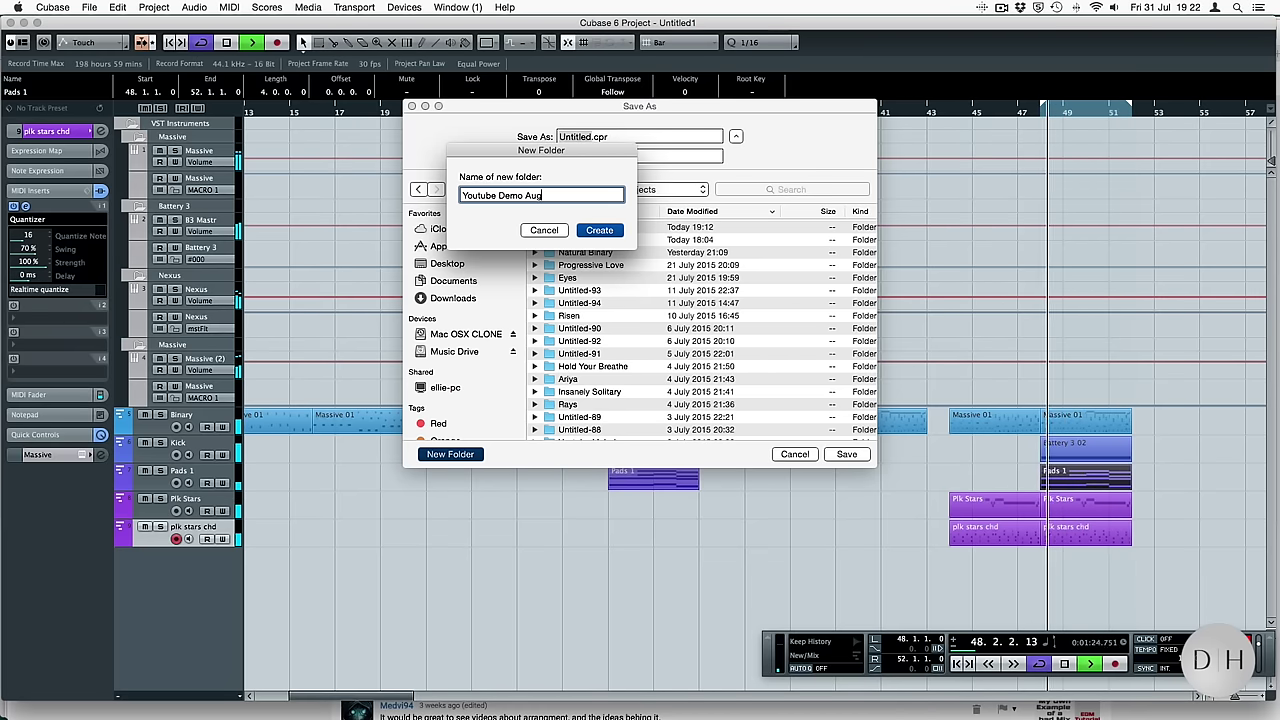
{"action": "type", "text": "ust"}
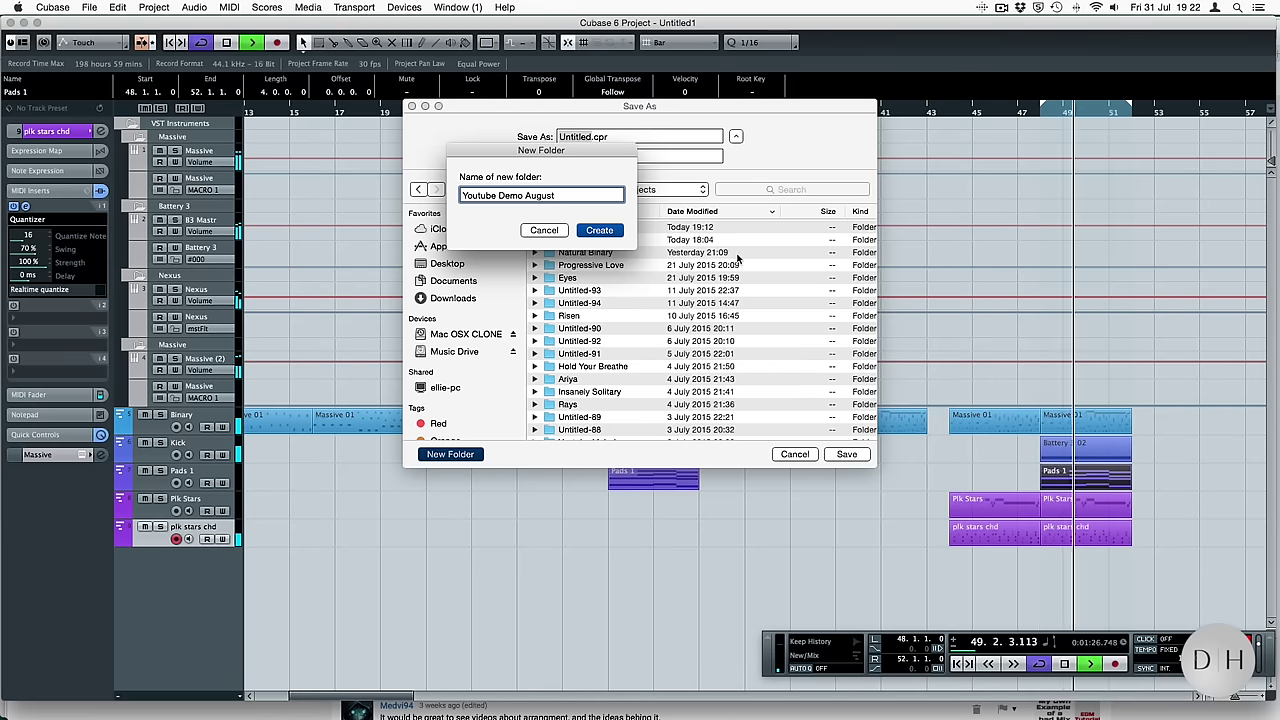
{"action": "left_click", "coordinate": [613, 231]}
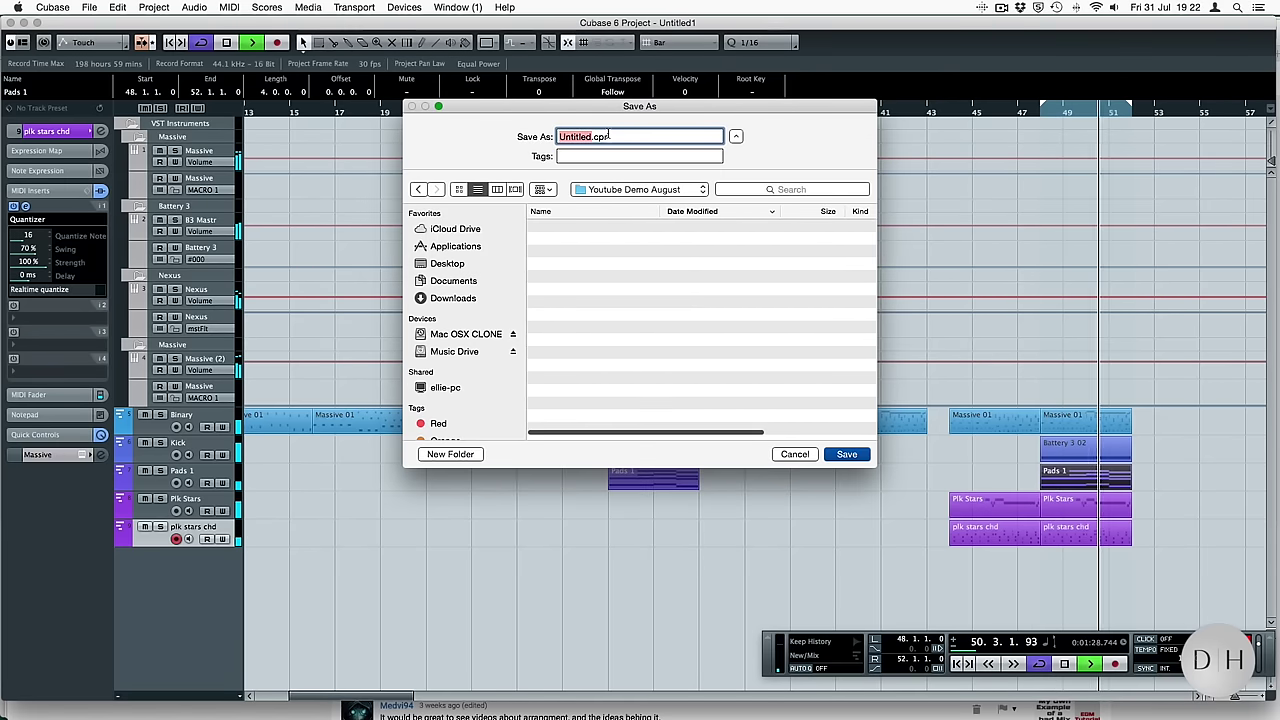
Save the project as Youtube Demo august.cpr in the new folder
{"action": "type", "text": "Youtube D"}
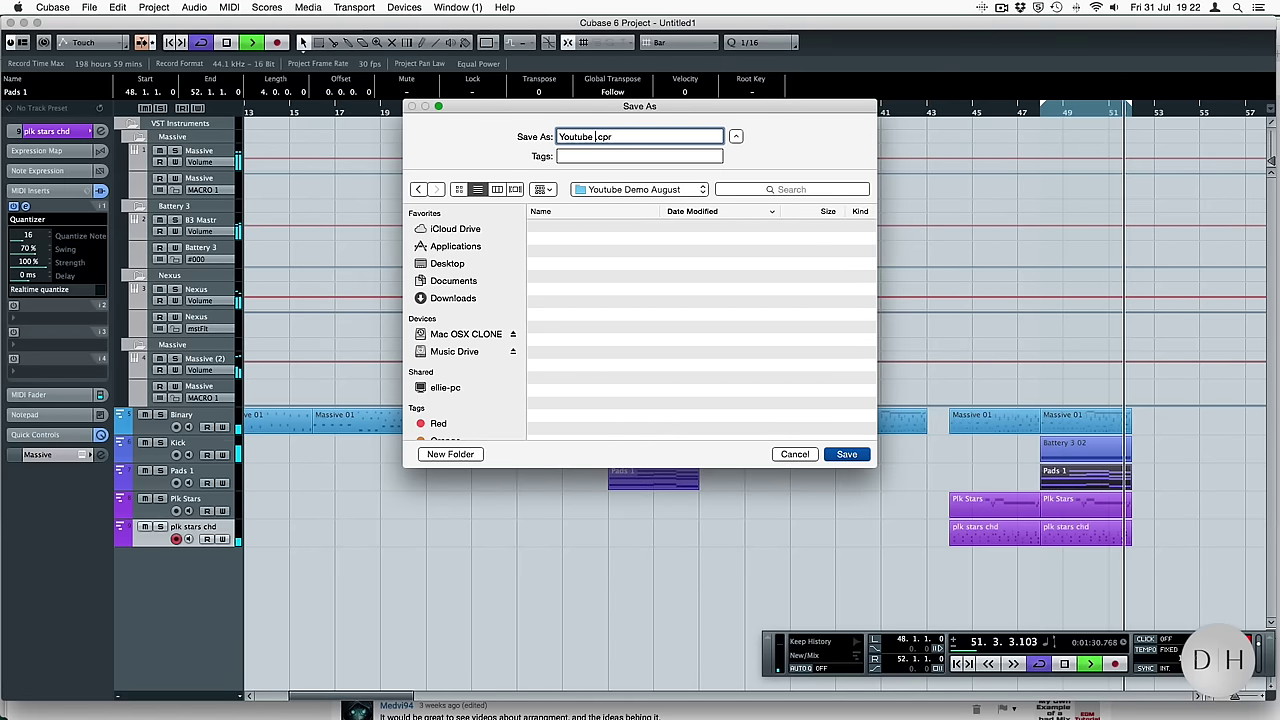
{"action": "type", "text": "emo"}
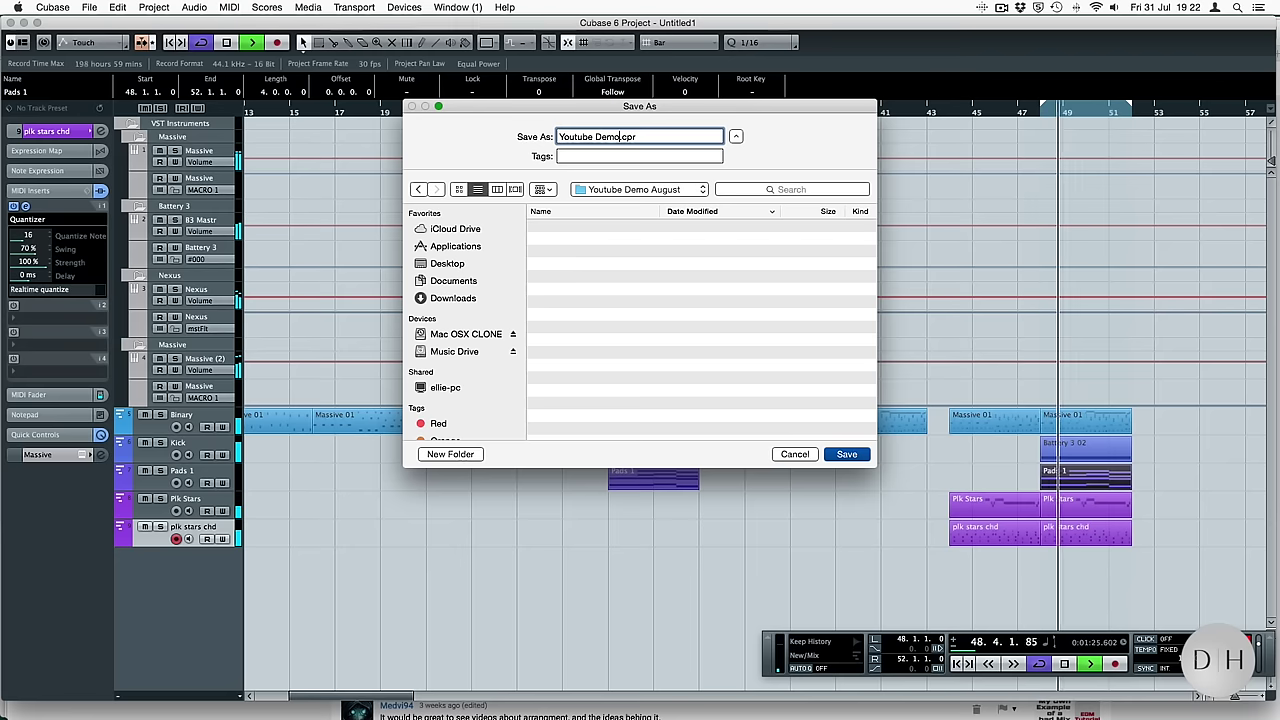
{"action": "type", "text": " august"}
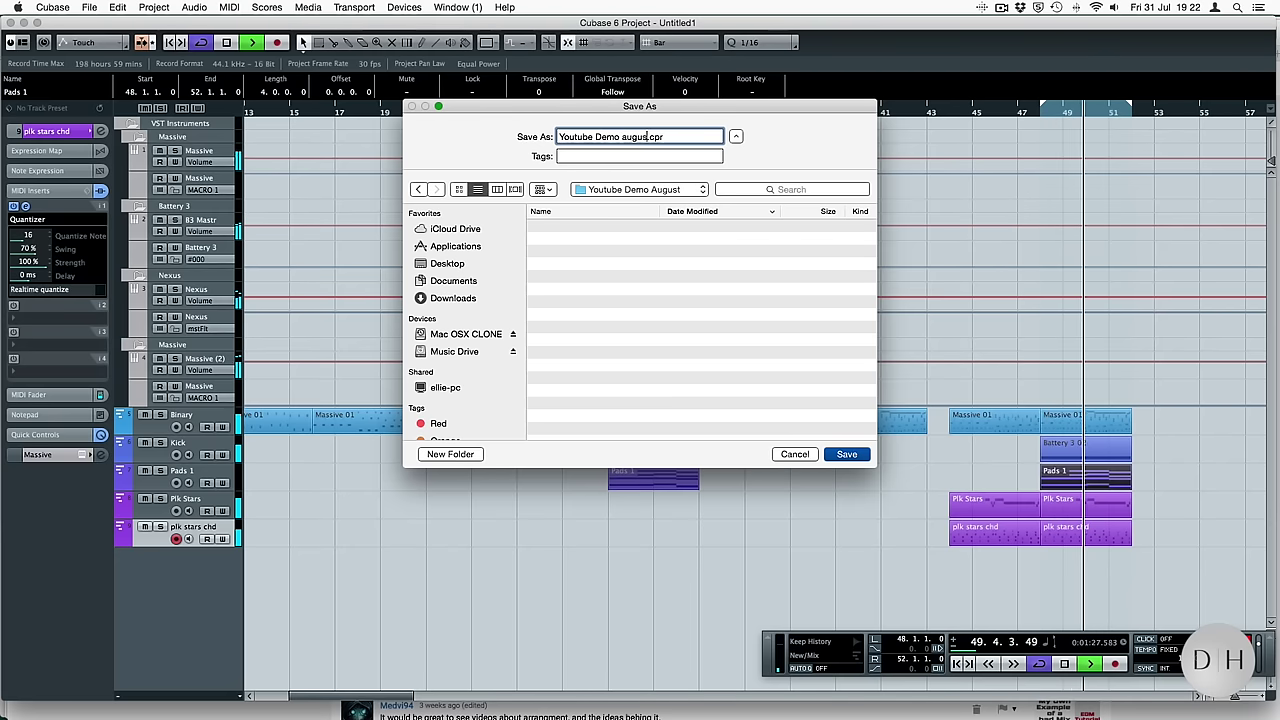
{"action": "left_click", "coordinate": [840, 454]}
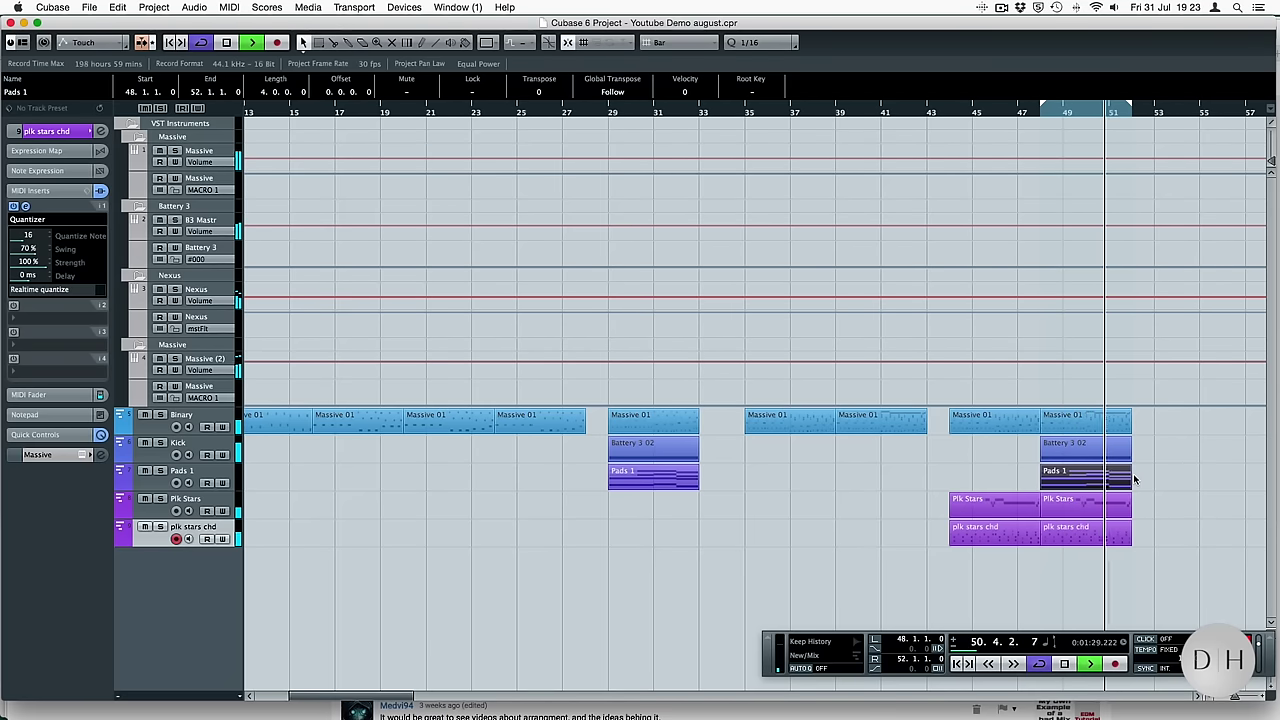
Stop playback, return to the loop start and check the notes of the Massive 01 part at bar 48
{"action": "key", "text": "space"}
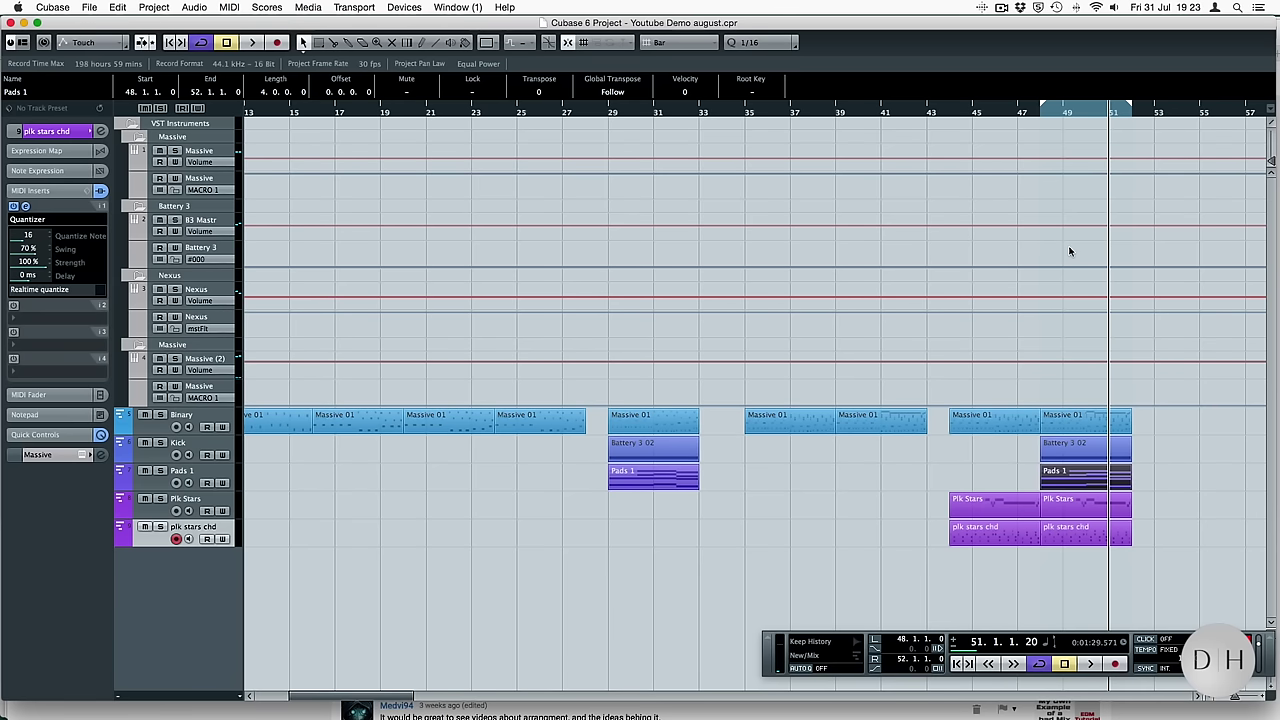
{"action": "key", "text": "KP_1"}
{"action": "double_click", "coordinate": [1095, 430]}
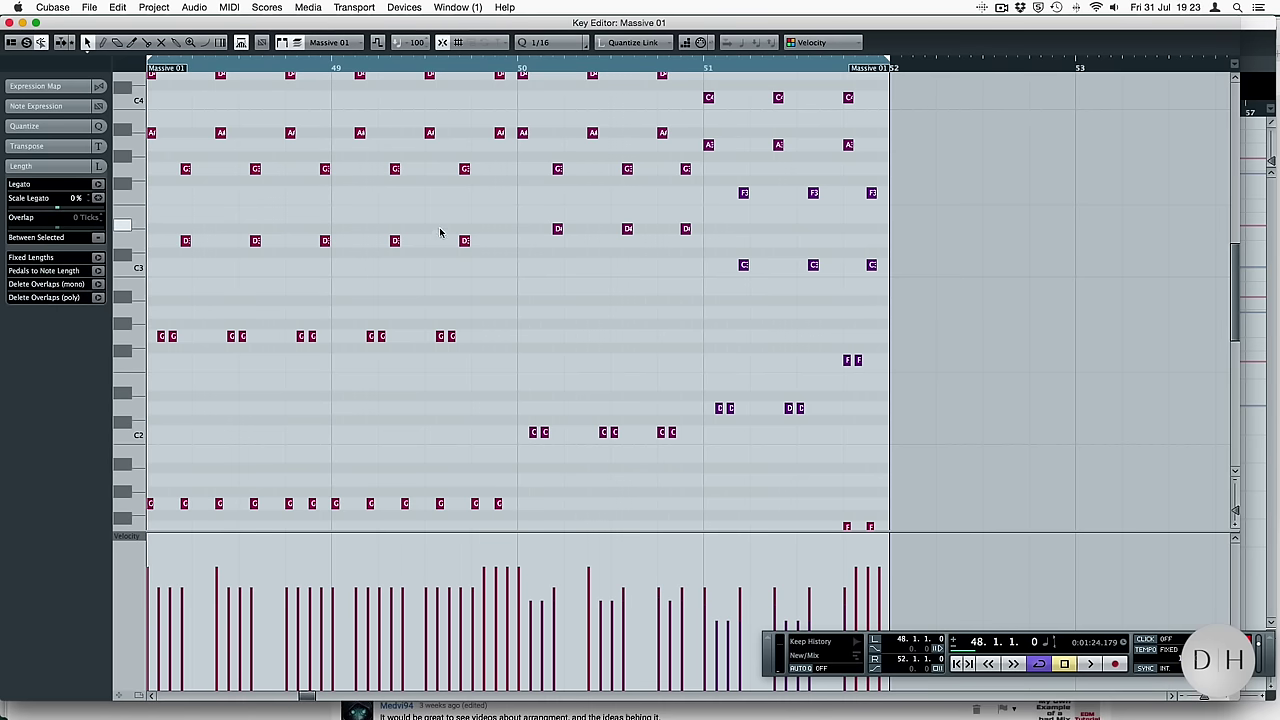
{"action": "key", "text": "Return"}
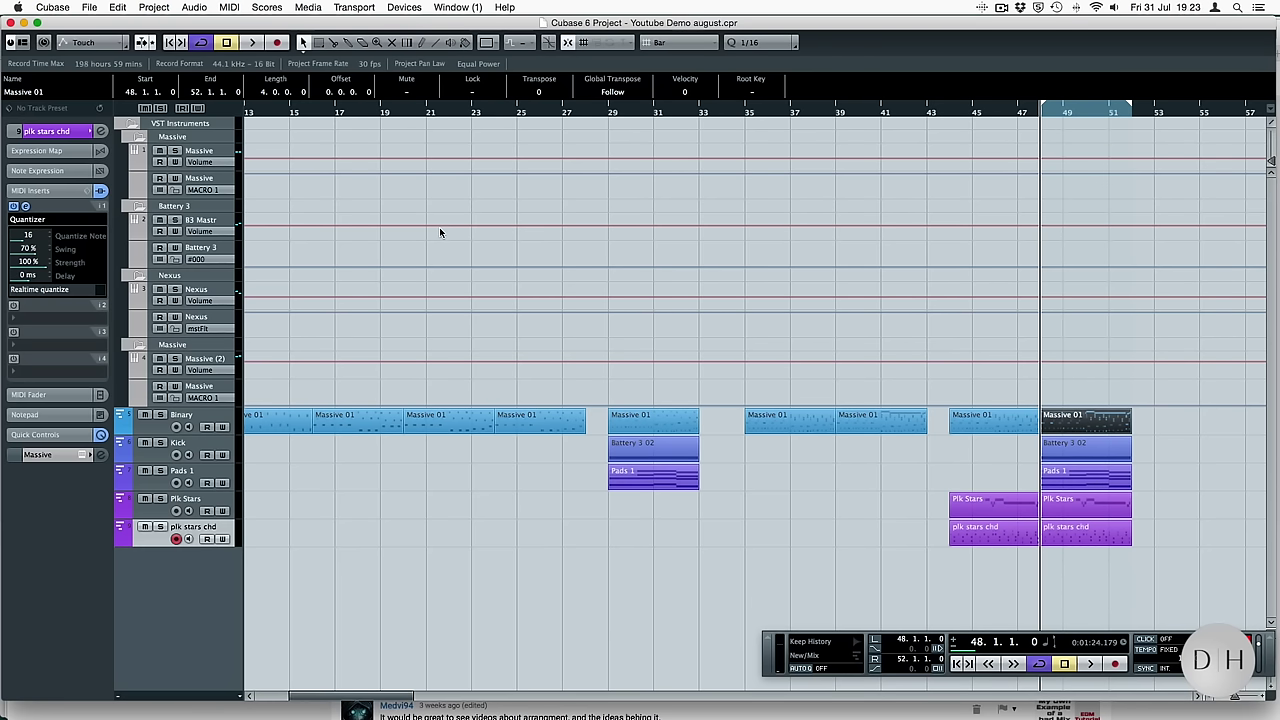